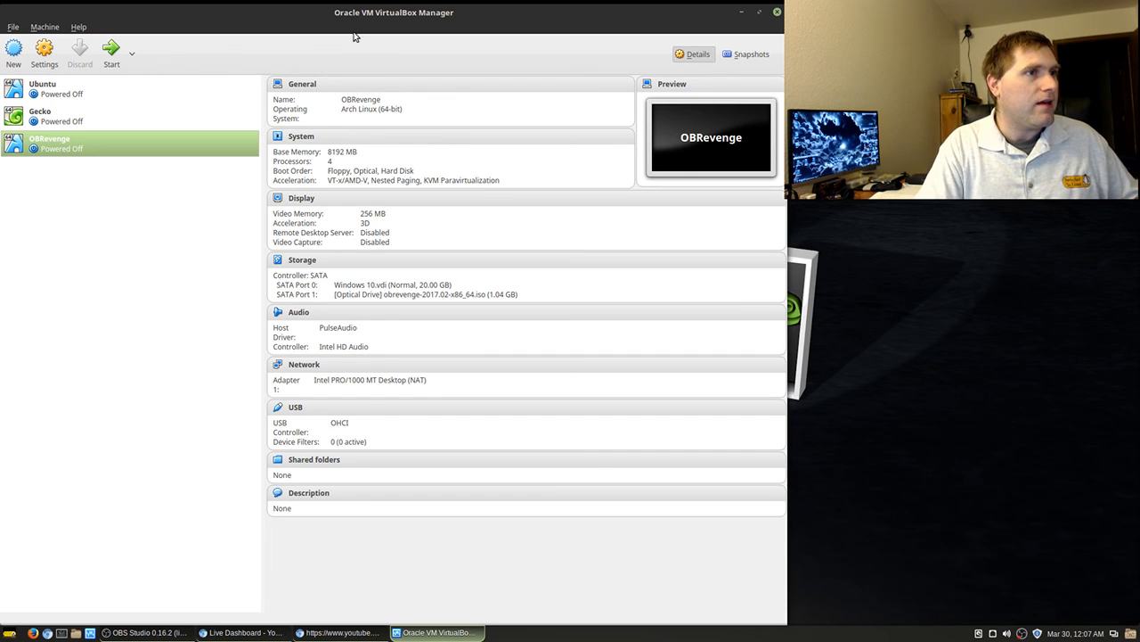
Check the installed VirtualBox version in the program's About information, then close it.
{"action": "left_click", "coordinate": [78, 27]}
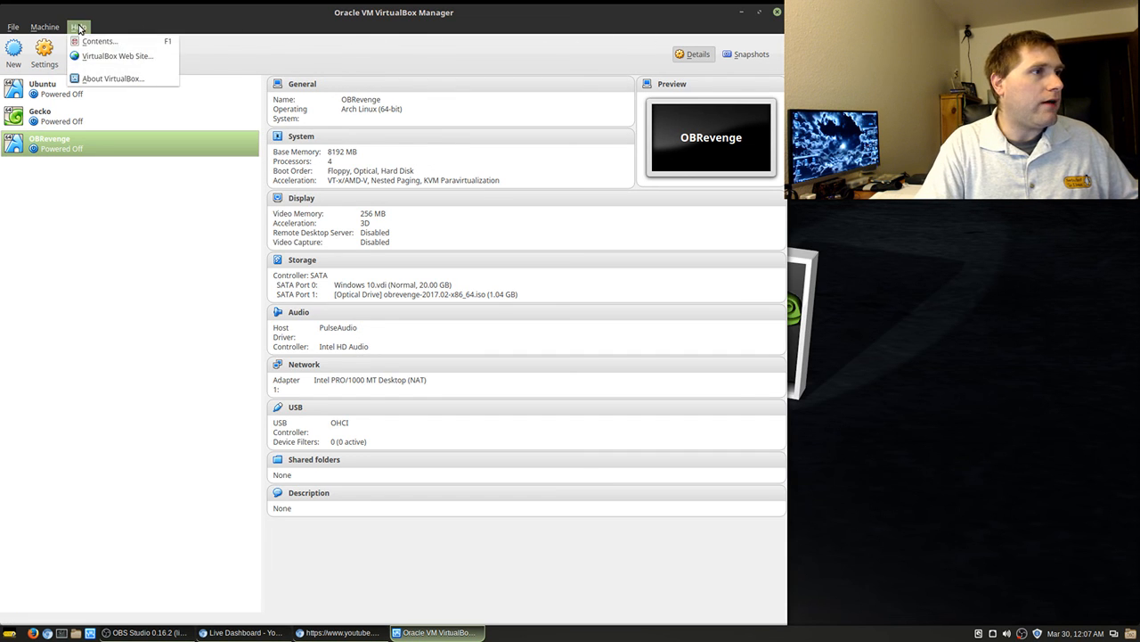
{"action": "left_click", "coordinate": [109, 80]}
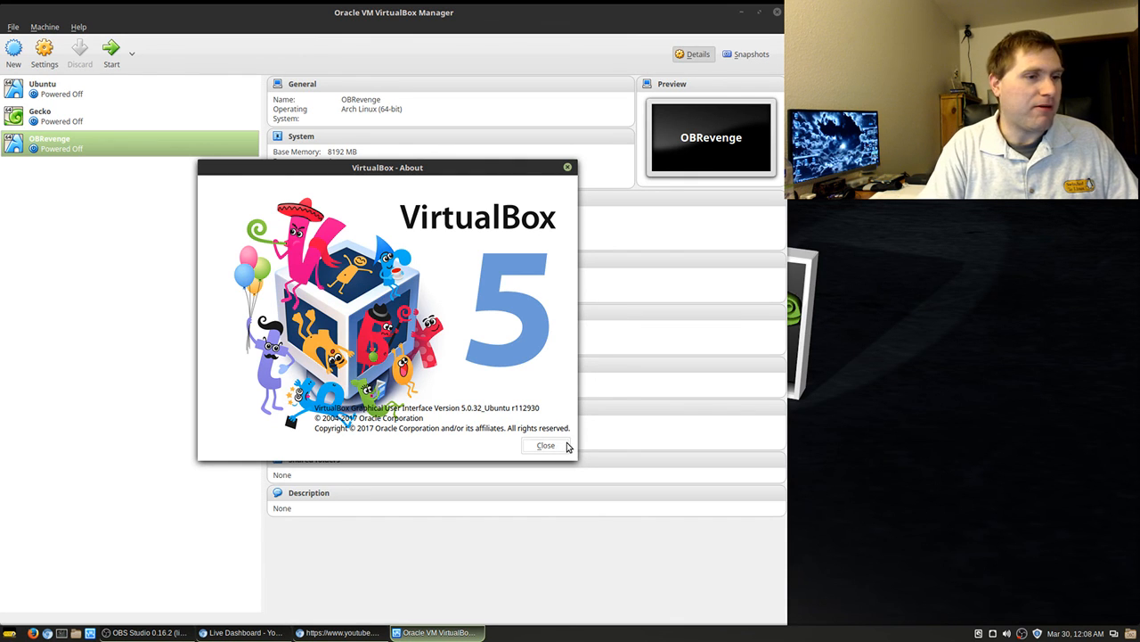
{"action": "left_click", "coordinate": [563, 448]}
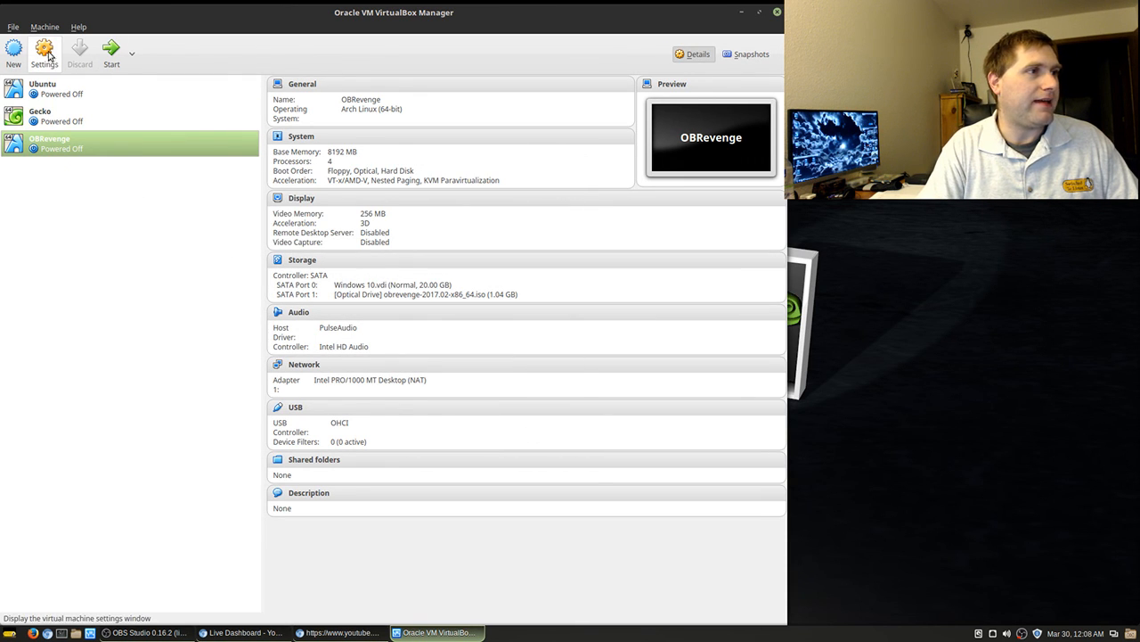
Remove the OBRevenge virtual machine and delete all of its files.
{"action": "right_click", "coordinate": [71, 144]}
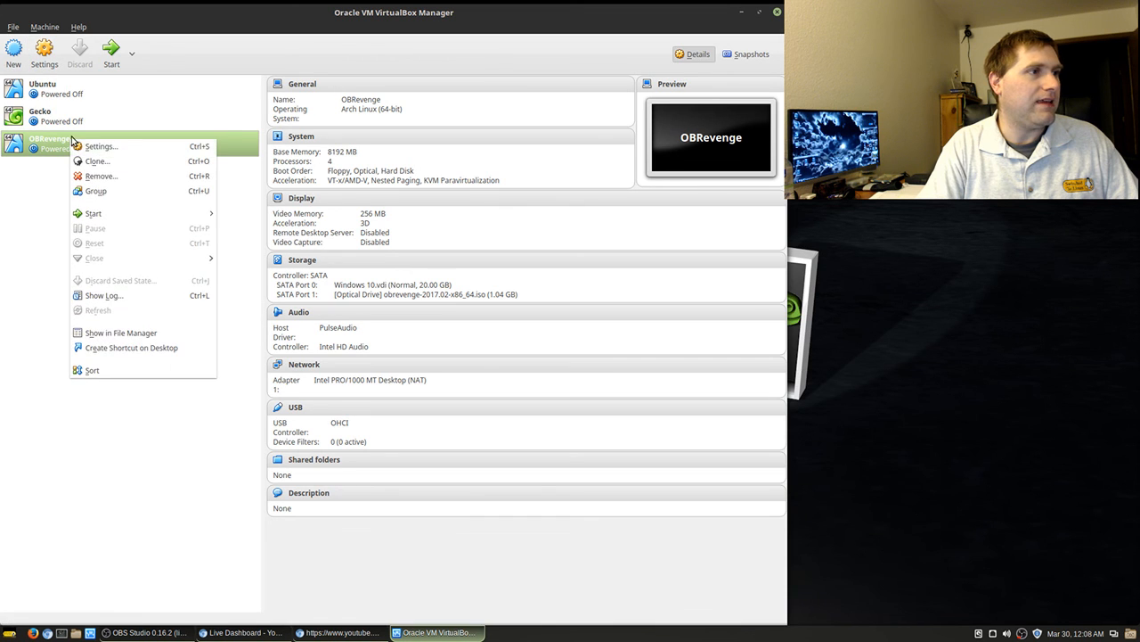
{"action": "left_click", "coordinate": [122, 181]}
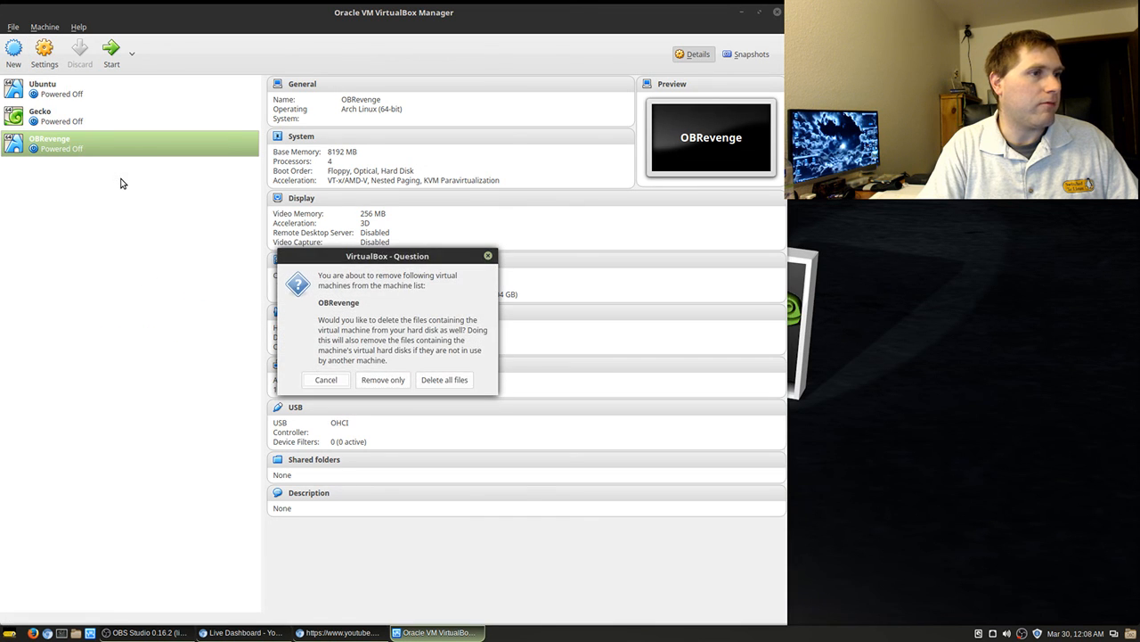
{"action": "left_click", "coordinate": [445, 380]}
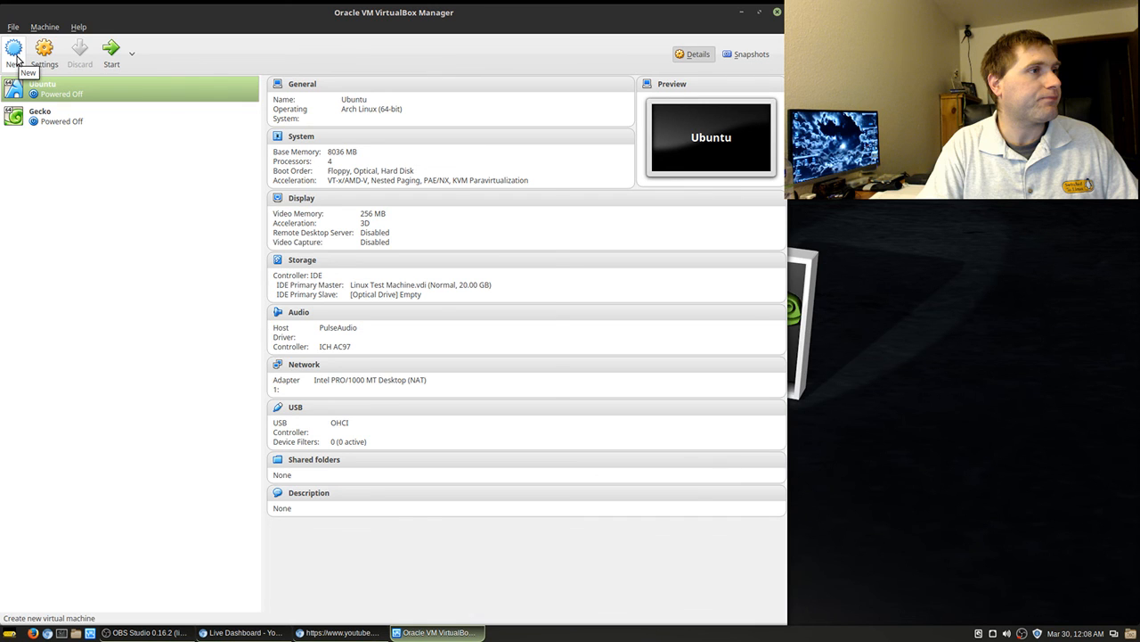
Start a new virtual machine named TestLinux with type Linux and version Arch Linux (64-bit).
{"action": "left_click", "coordinate": [15, 56]}
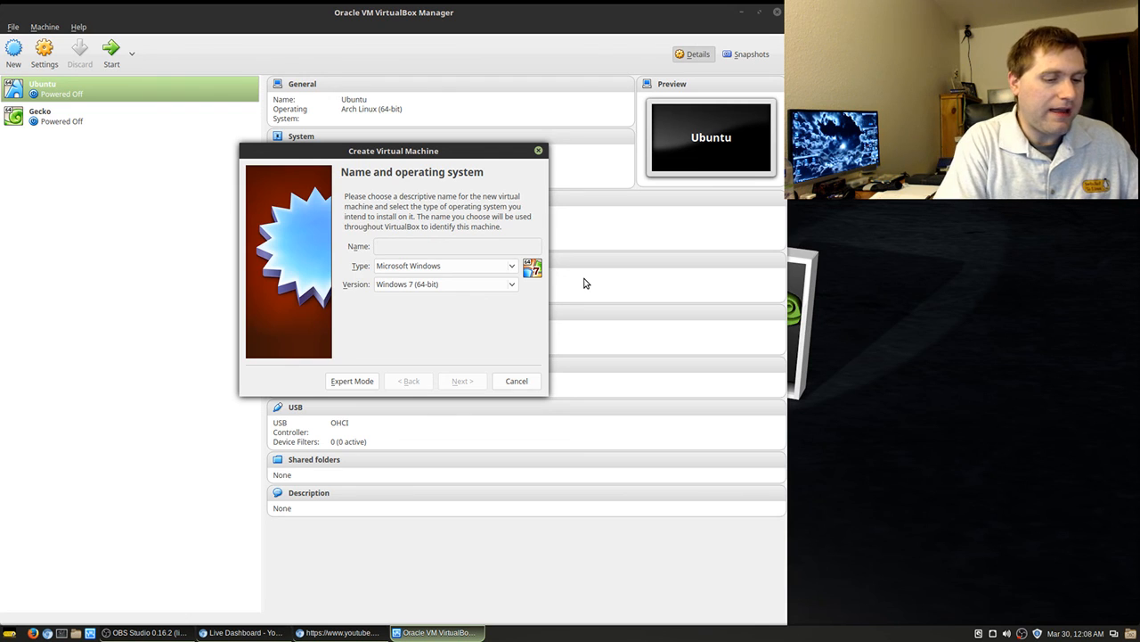
{"action": "type", "text": "TestLinux"}
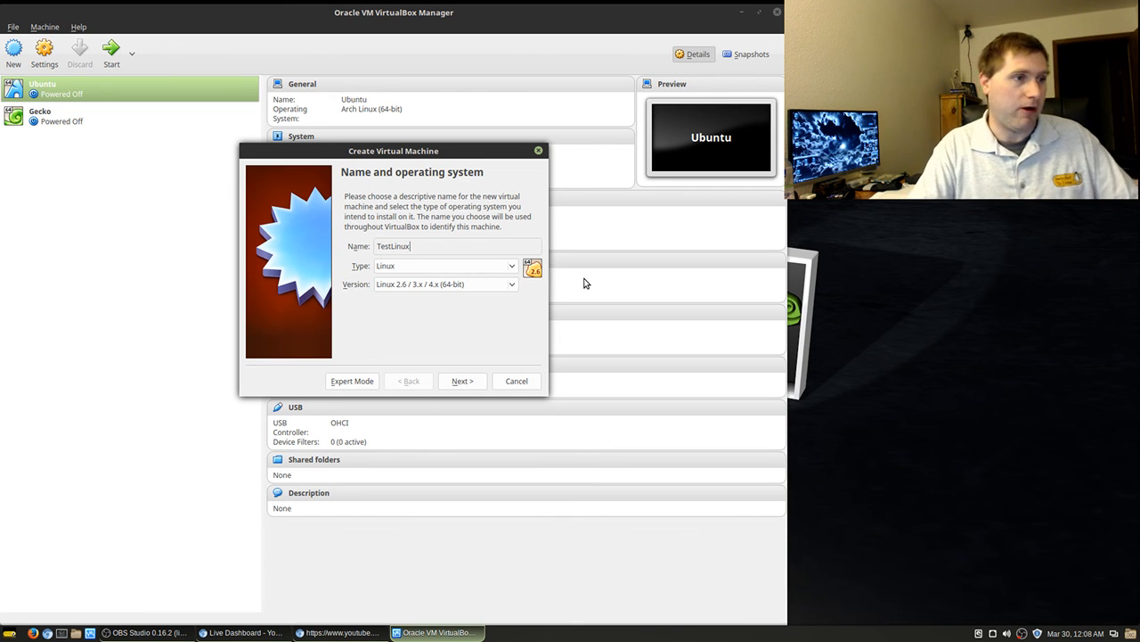
{"action": "left_click", "coordinate": [502, 265]}
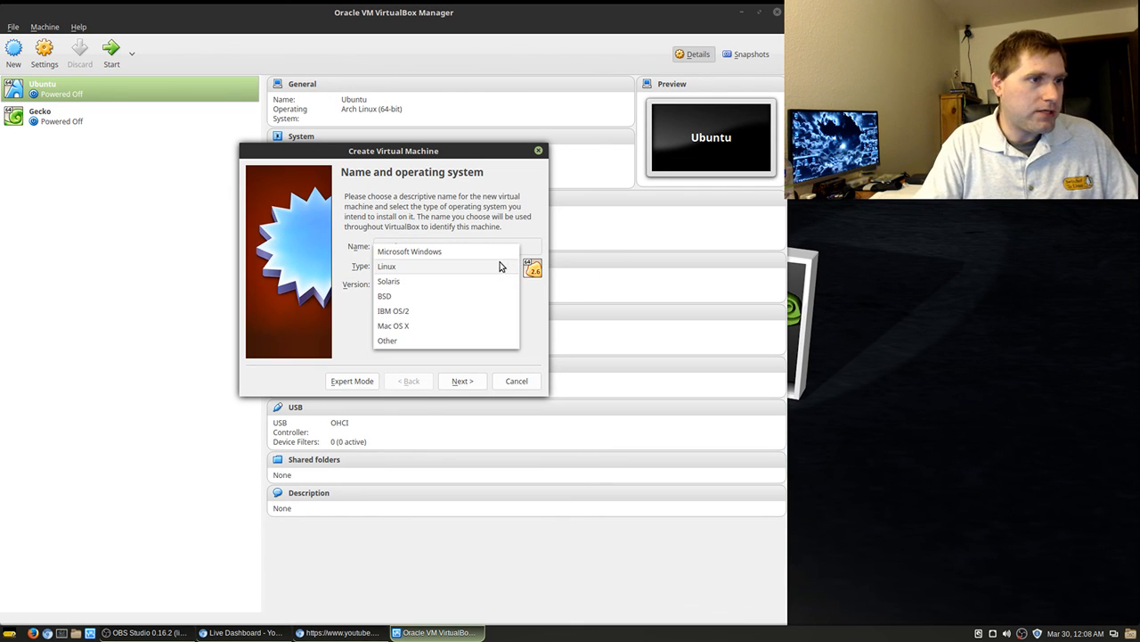
{"action": "left_click", "coordinate": [497, 265]}
{"action": "left_click", "coordinate": [512, 293]}
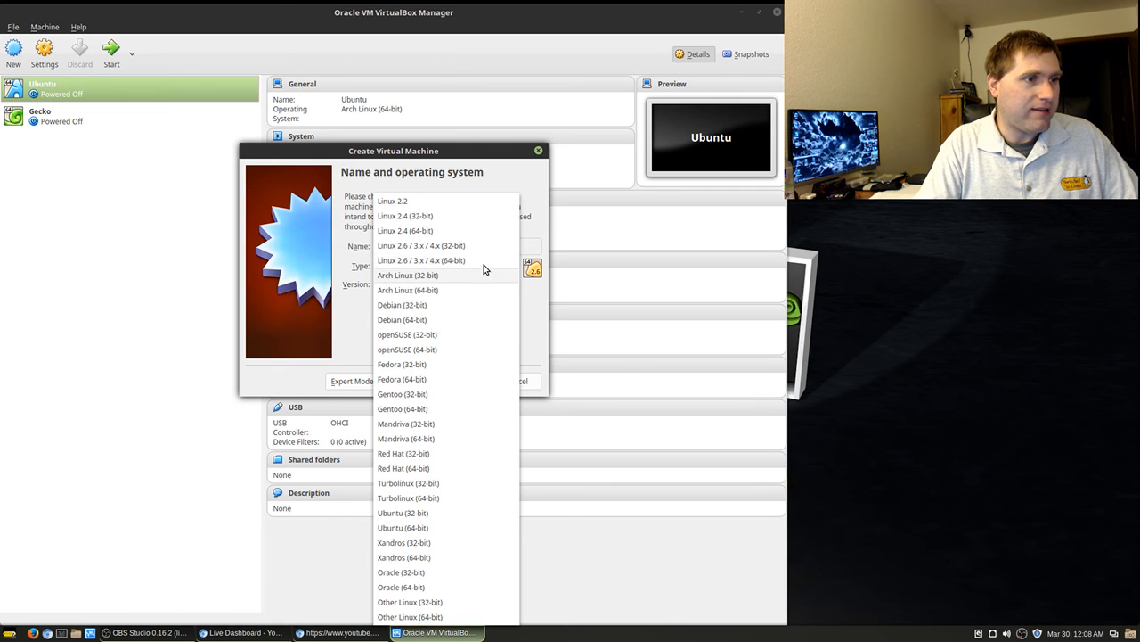
{"action": "left_click", "coordinate": [460, 294]}
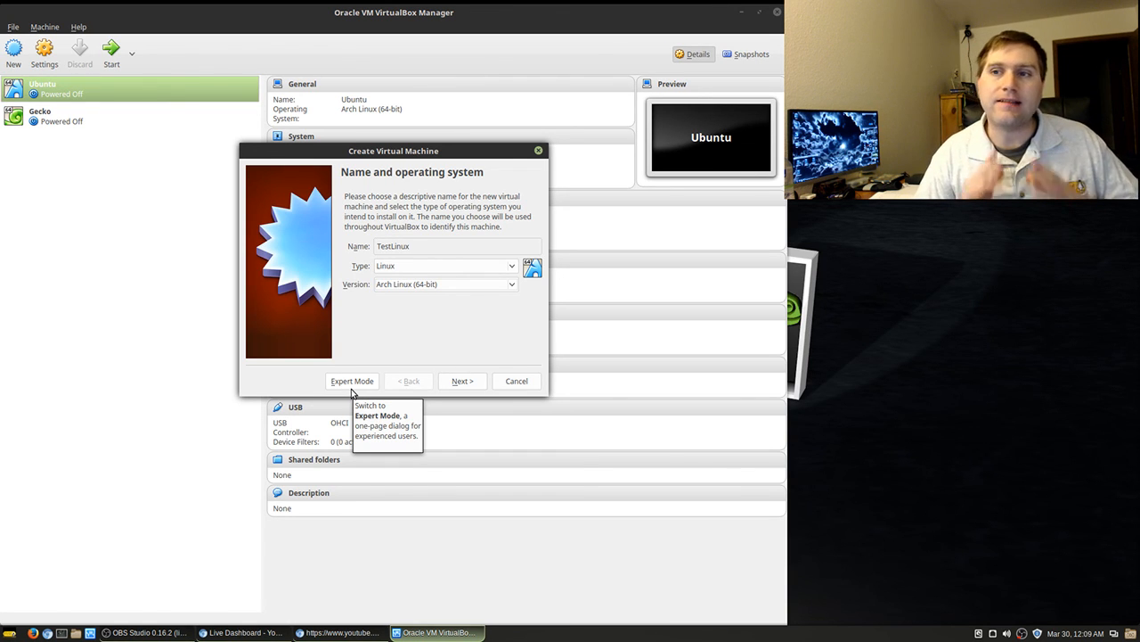
{"action": "left_click", "coordinate": [471, 383]}
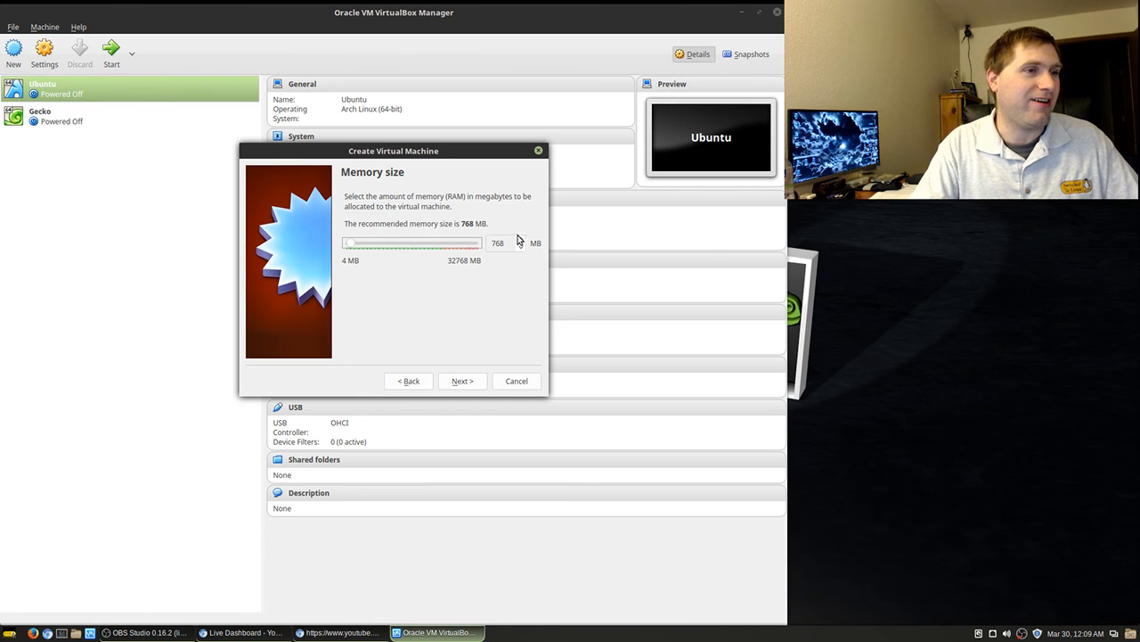
Allocate 8192 MB of memory to the machine and choose to create a virtual hard disk now.
{"action": "left_click_drag", "start_coordinate": [355, 246], "coordinate": [383, 247]}
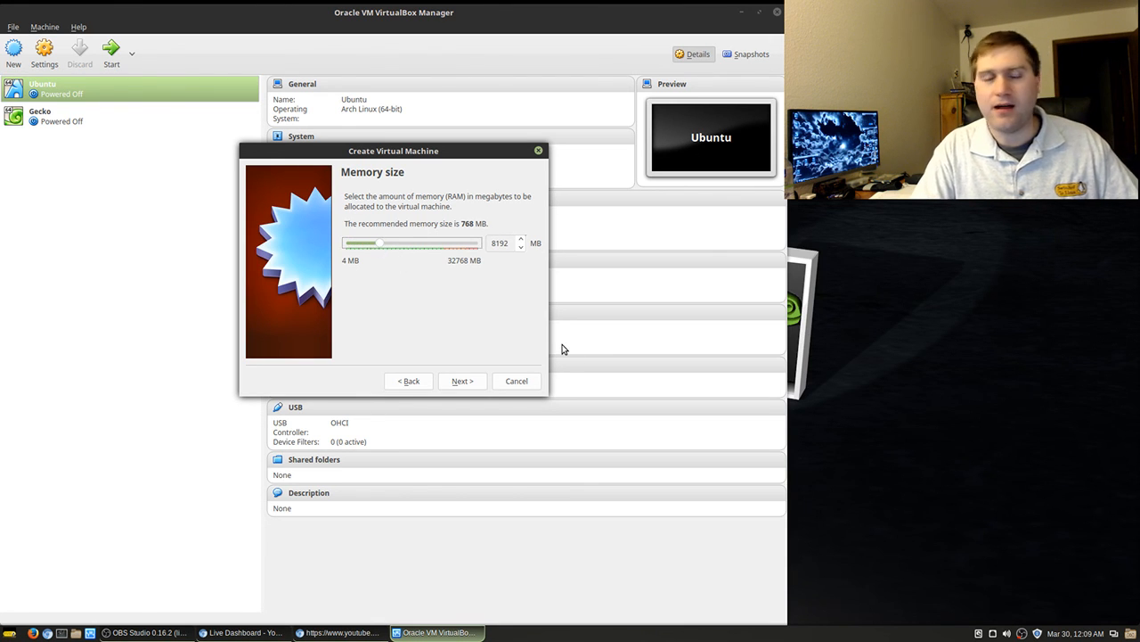
{"action": "left_click", "coordinate": [450, 383]}
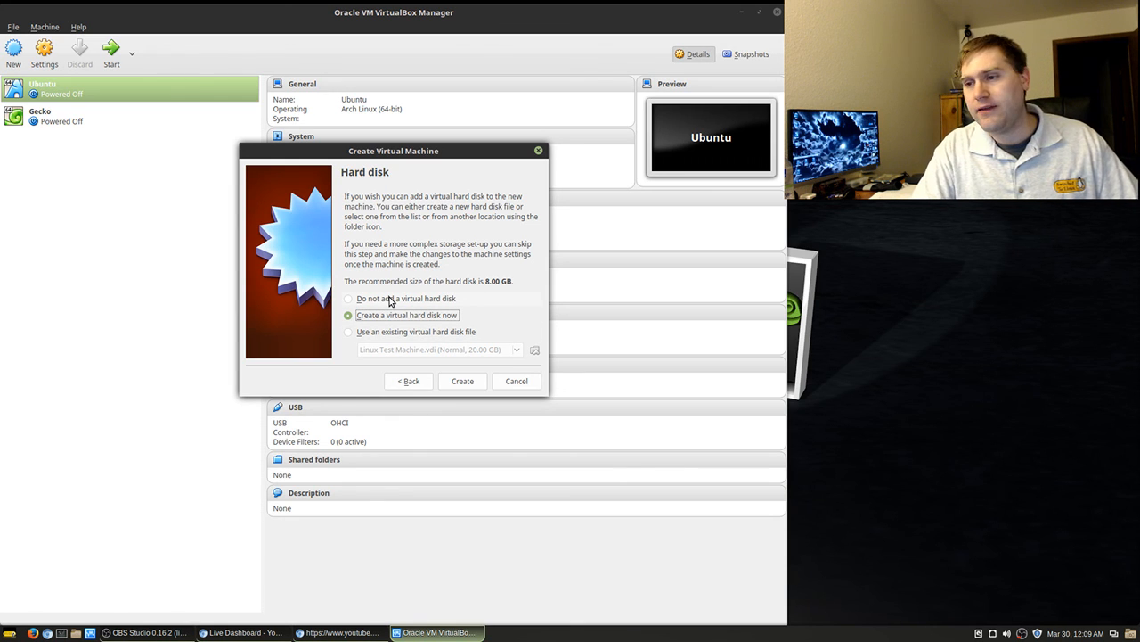
{"action": "left_click", "coordinate": [466, 385]}
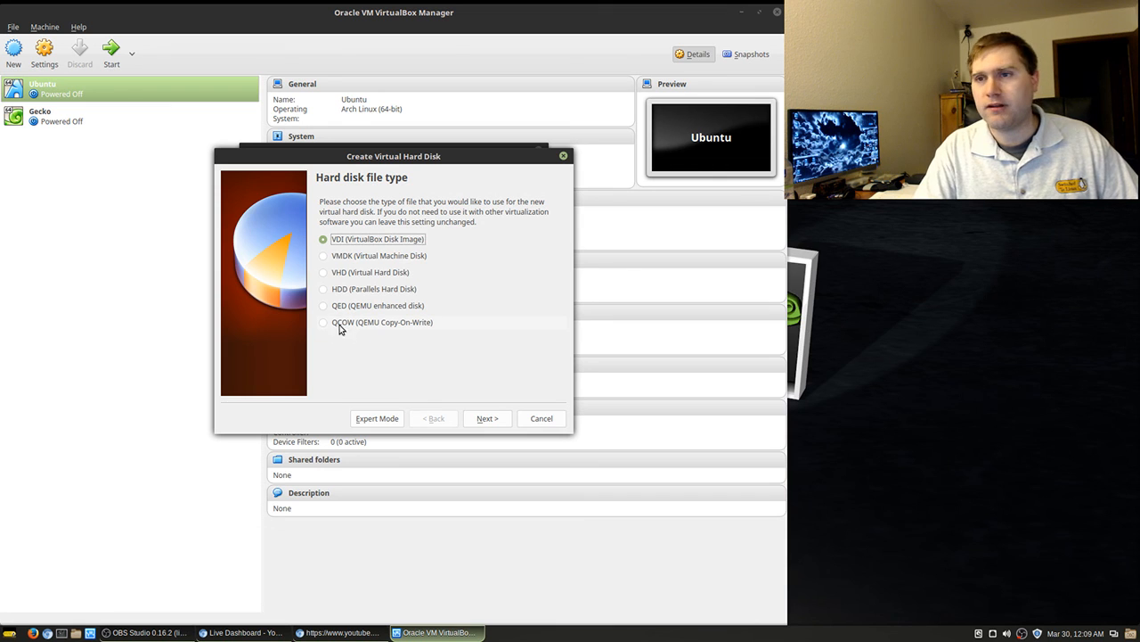
Create the TestLinux virtual hard disk as a dynamically allocated VDI of 8.00 GB.
{"action": "left_click", "coordinate": [487, 418]}
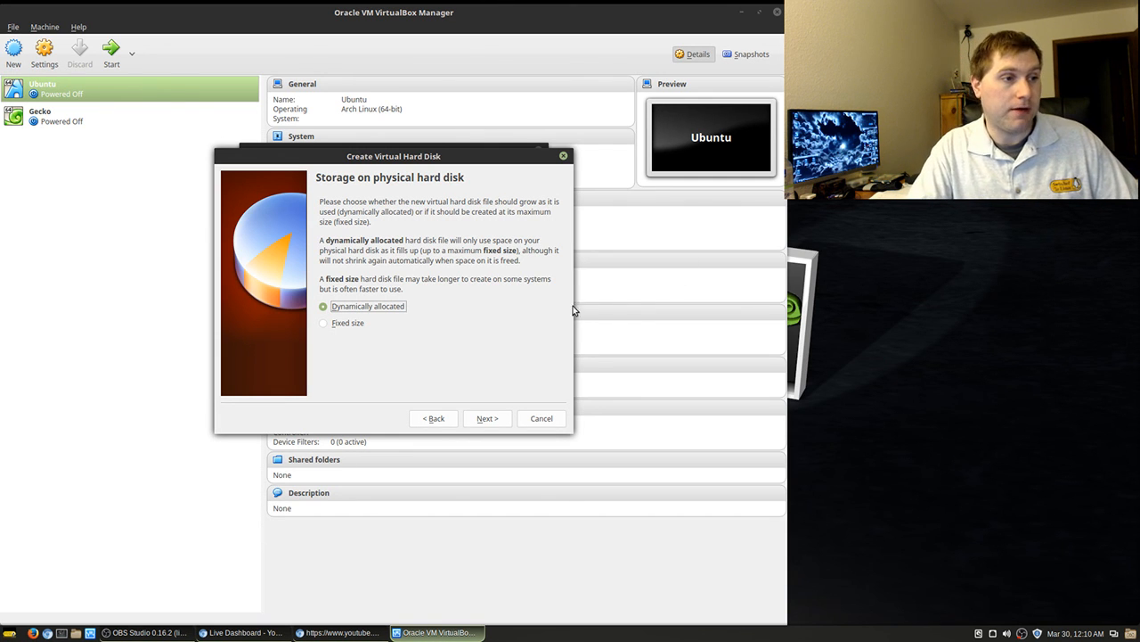
{"action": "left_click", "coordinate": [503, 422]}
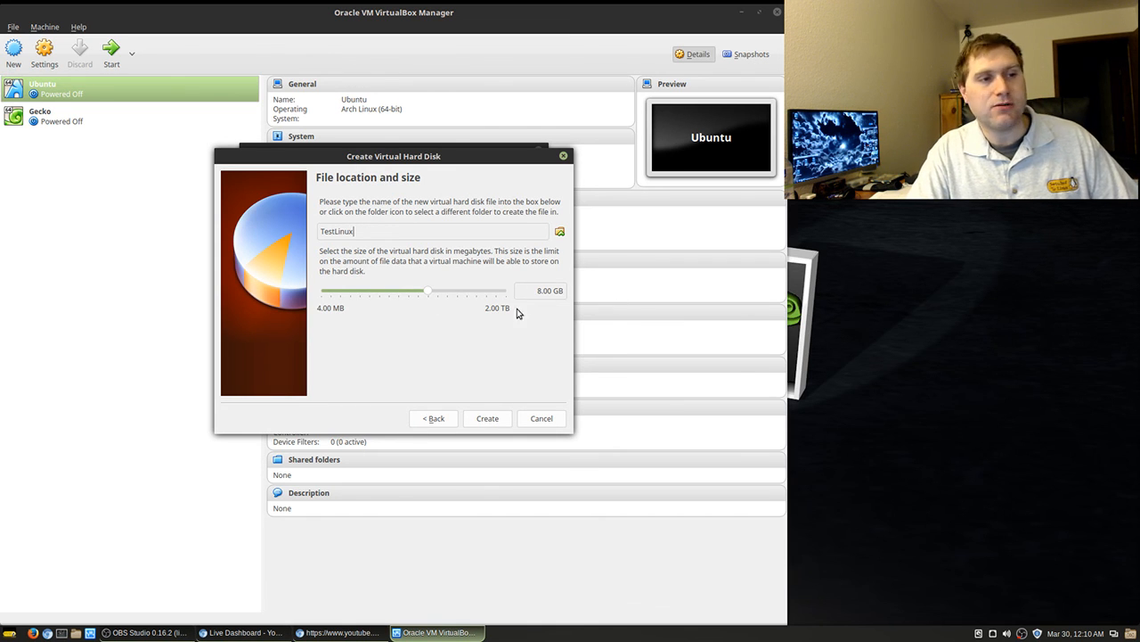
{"action": "left_click", "coordinate": [491, 418]}
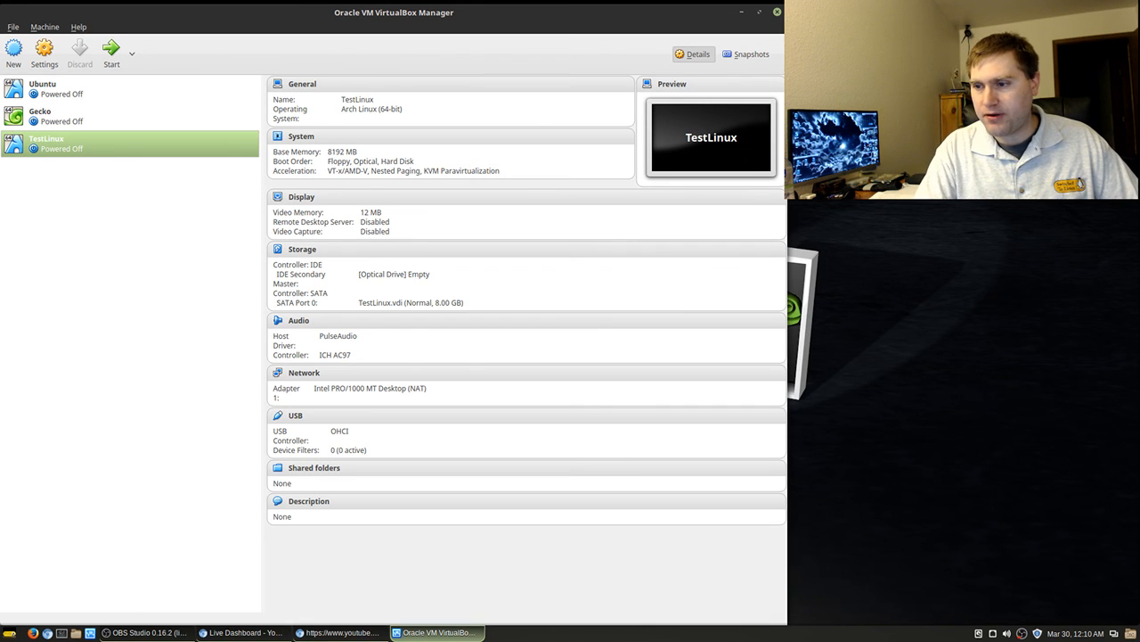
{"action": "key", "text": "alt+Tab"}
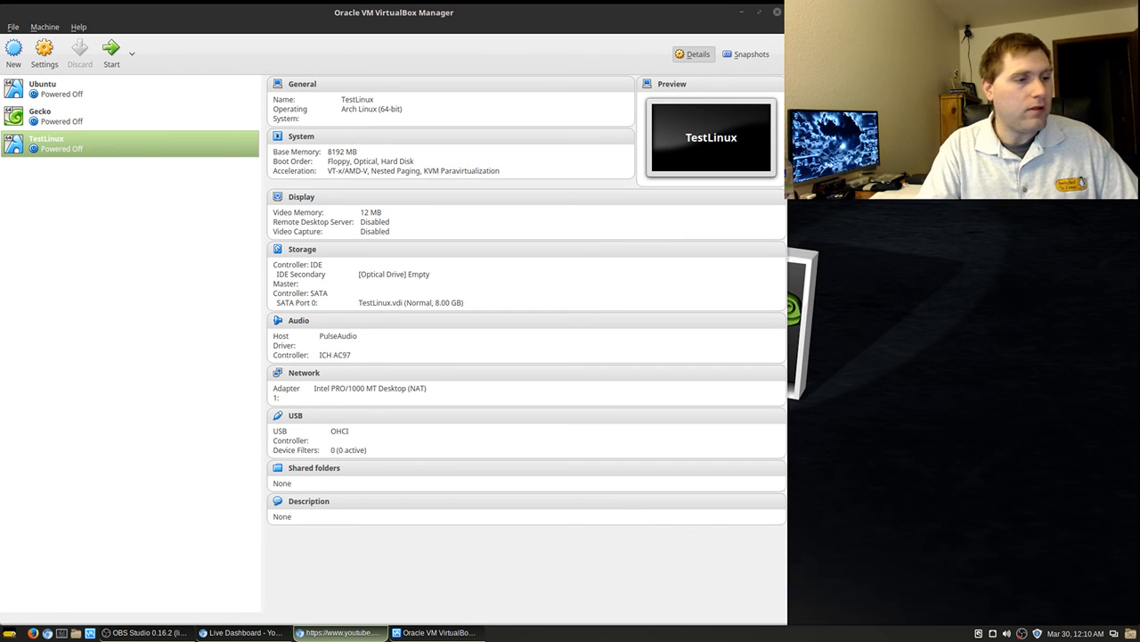
{"action": "left_click", "coordinate": [10, 633]}
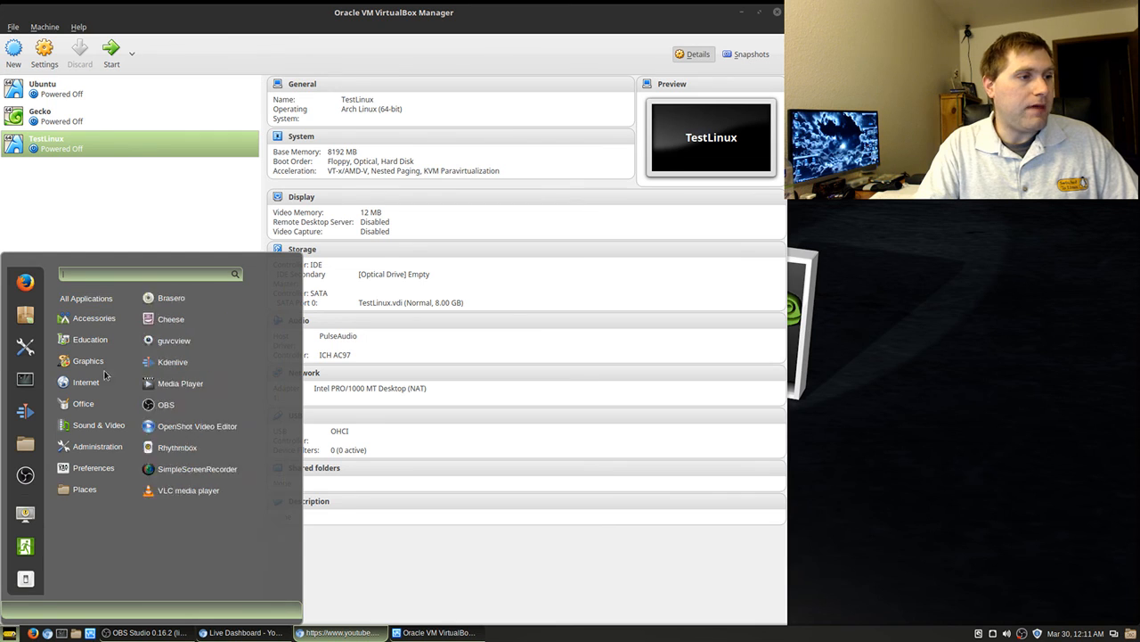
{"action": "mouse_move", "coordinate": [80, 383]}
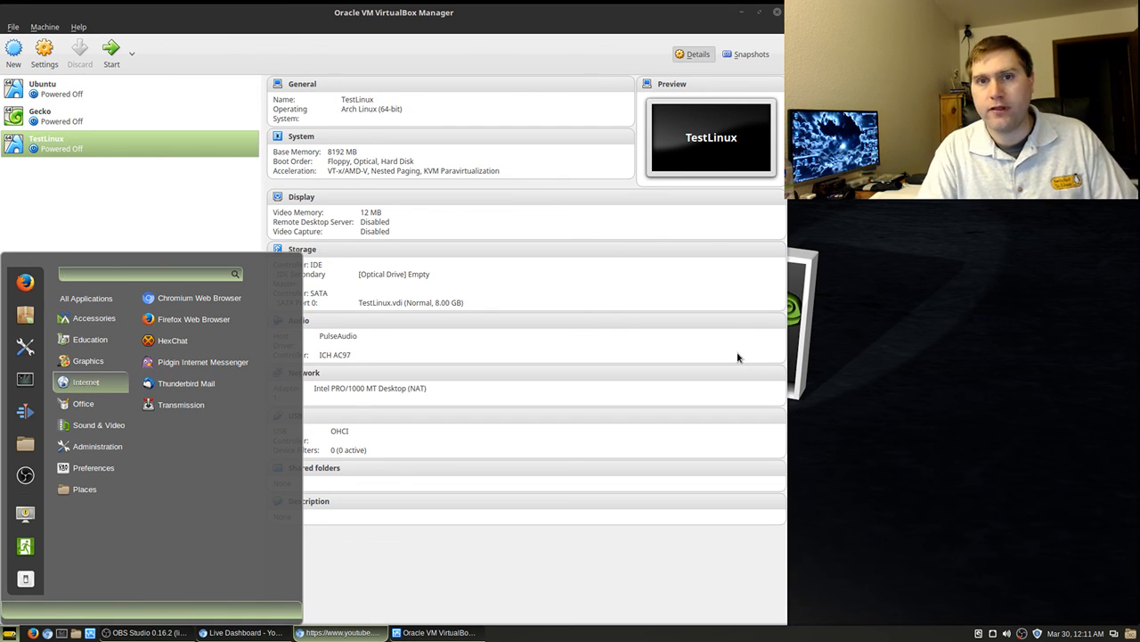
{"action": "left_click", "coordinate": [639, 22]}
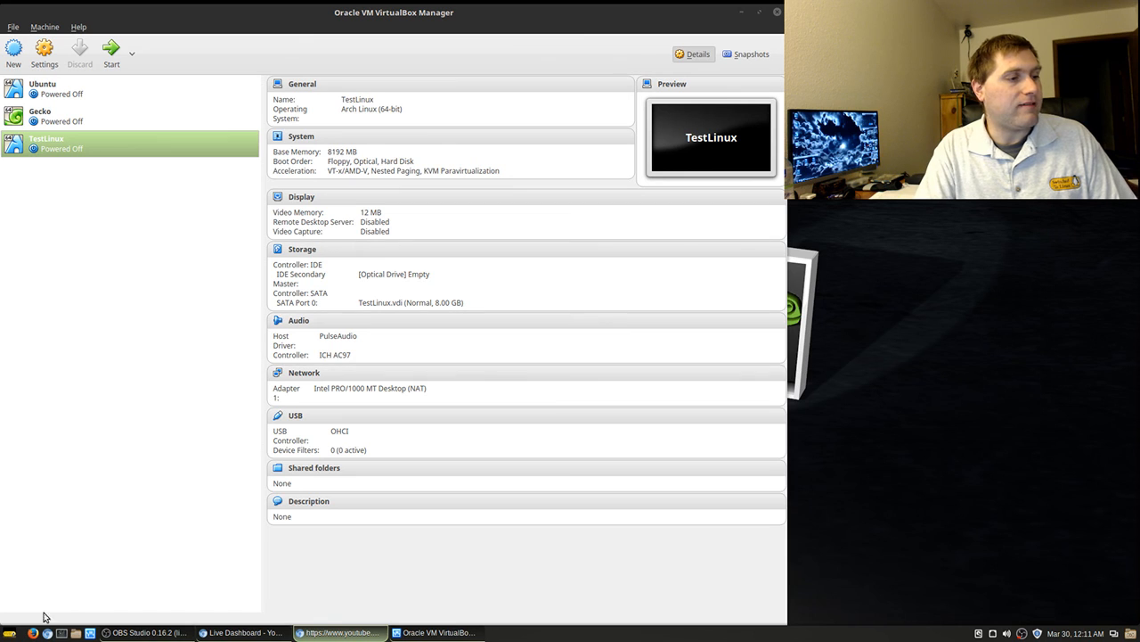
Open a terminal window.
{"action": "left_click", "coordinate": [61, 633]}
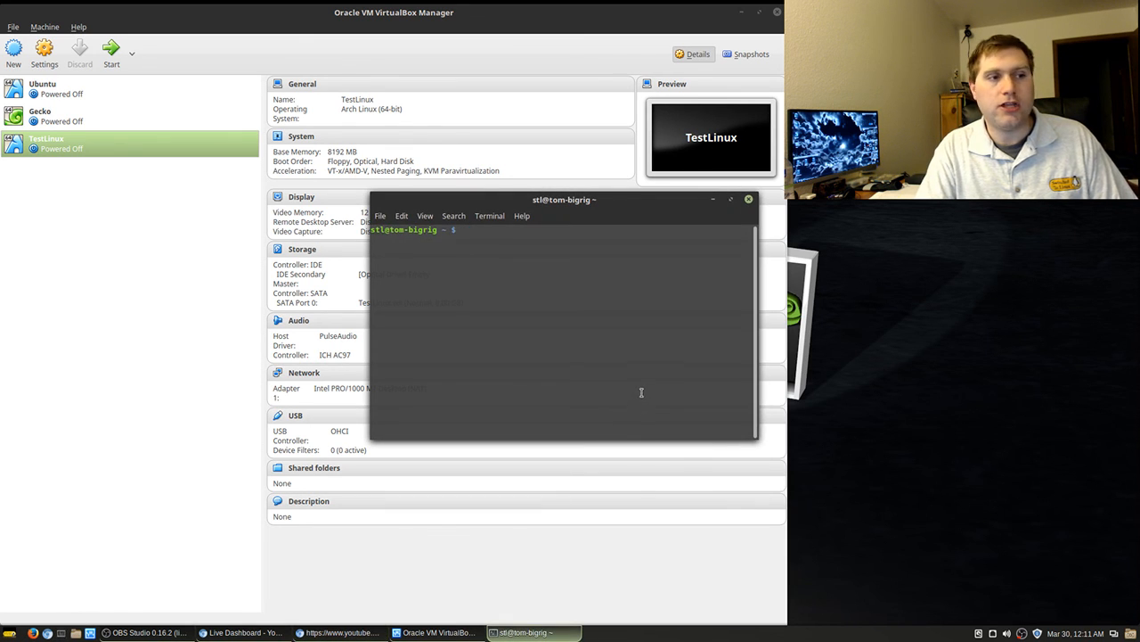
{"action": "type", "text": "sha"}
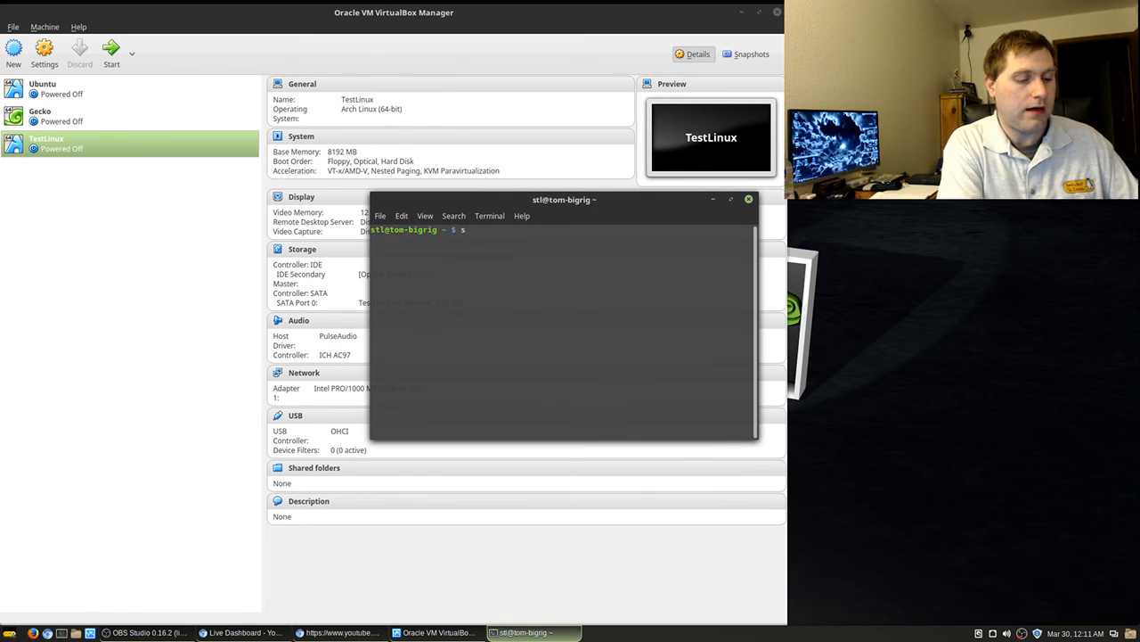
{"action": "type", "text": "256"}
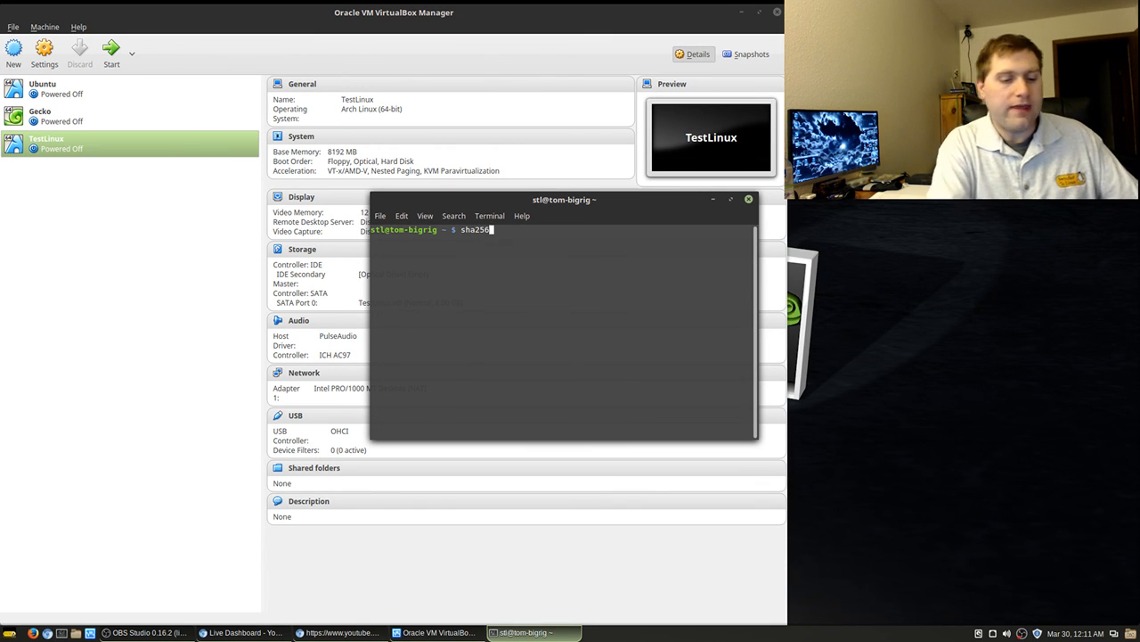
{"action": "key", "text": "BackSpace"}
{"action": "key", "text": "BackSpace"}
{"action": "key", "text": "BackSpace"}
{"action": "key", "text": "BackSpace"}
{"action": "key", "text": "BackSpace"}
{"action": "key", "text": "BackSpace"}
{"action": "type", "text": "md5"}
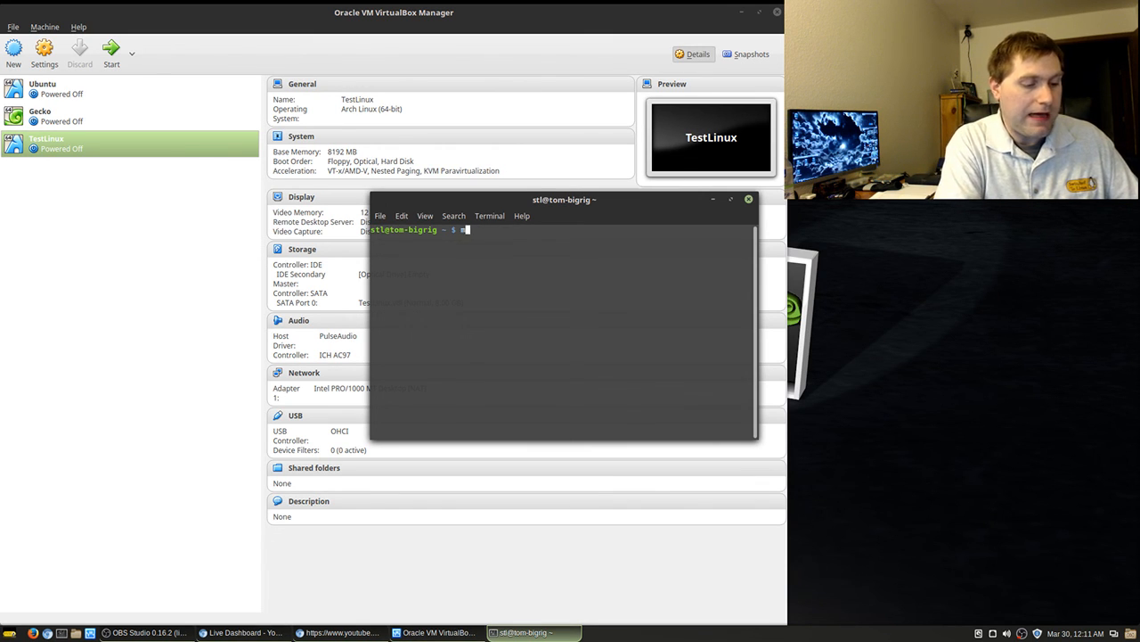
{"action": "key", "text": "BackSpace"}
{"action": "key", "text": "BackSpace"}
{"action": "key", "text": "BackSpace"}
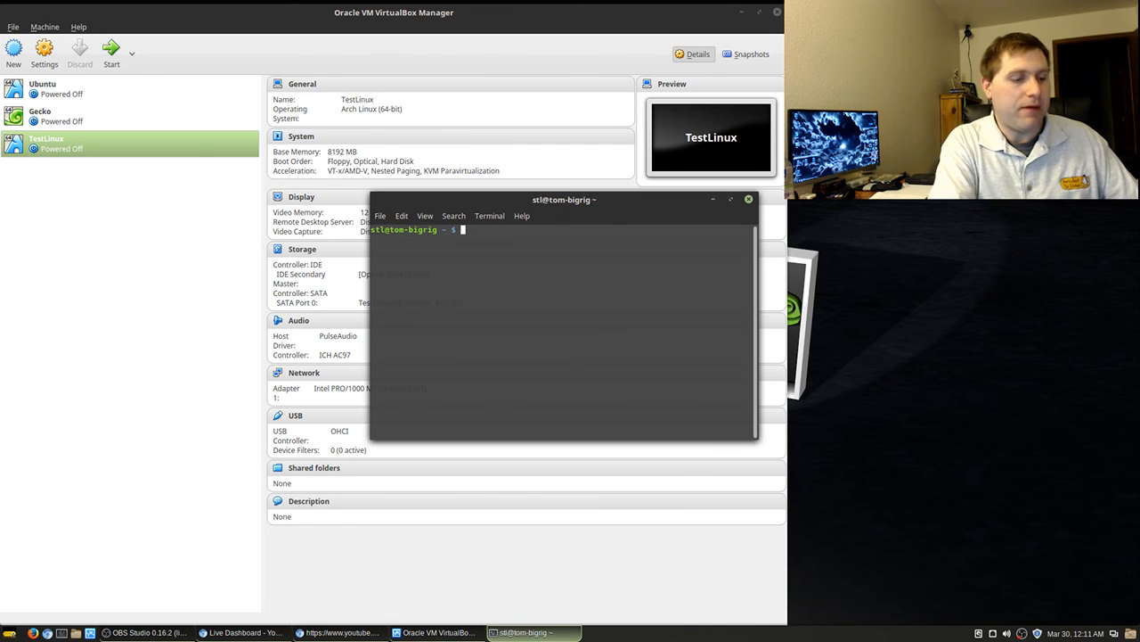
Write the checksum command "sha256sum nameofdistro.iso" at the terminal prompt without running it.
{"action": "type", "text": "sha"}
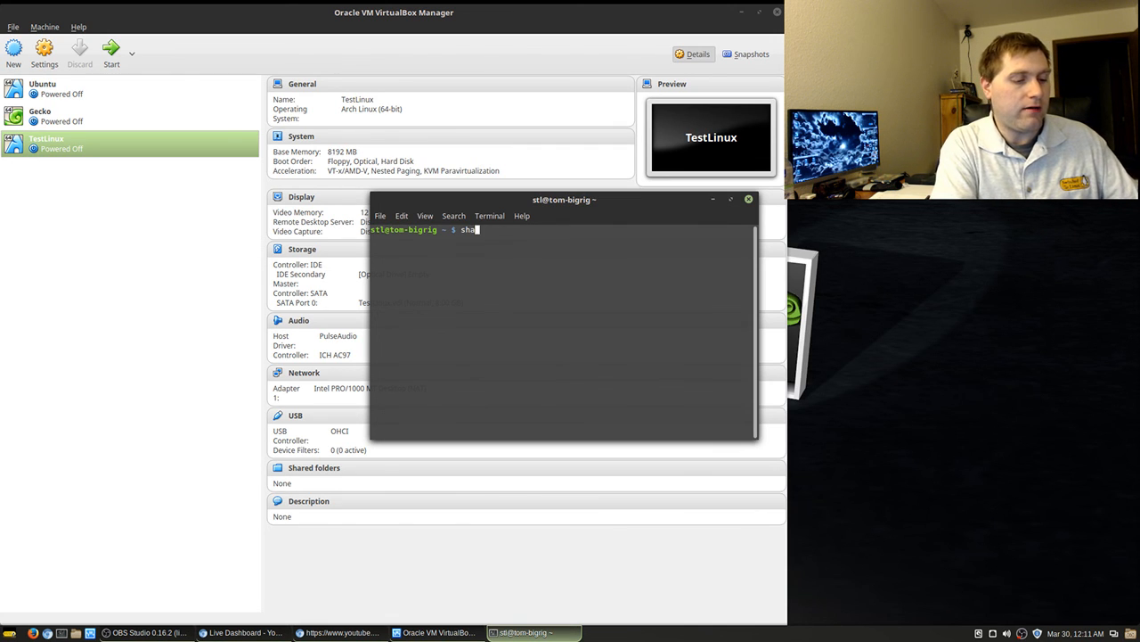
{"action": "type", "text": "256"}
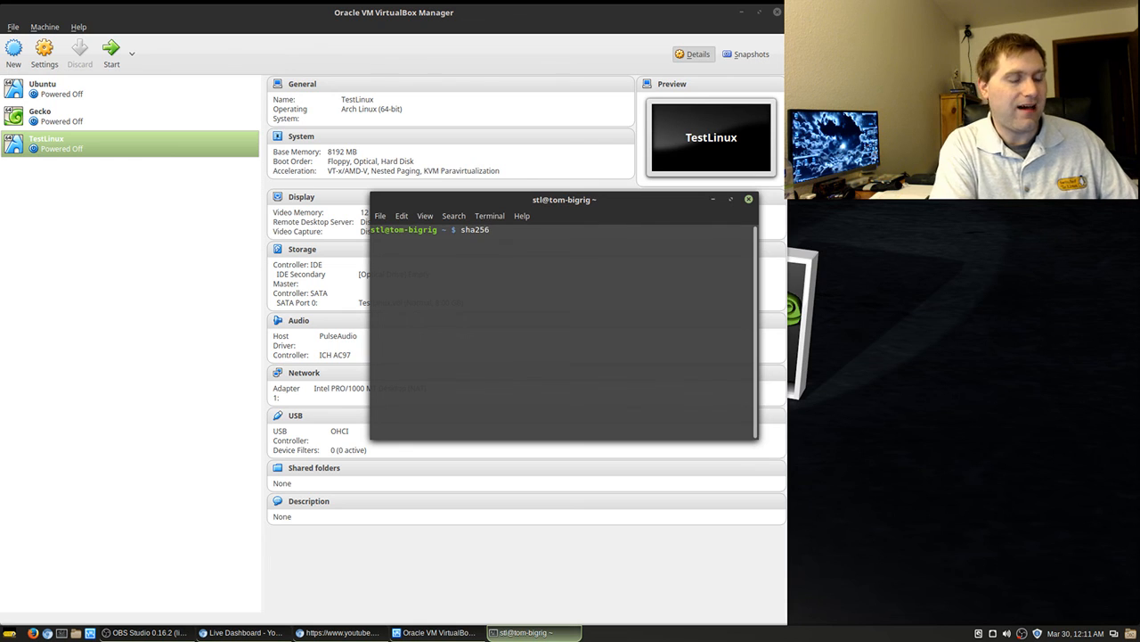
{"action": "type", "text": "sum"}
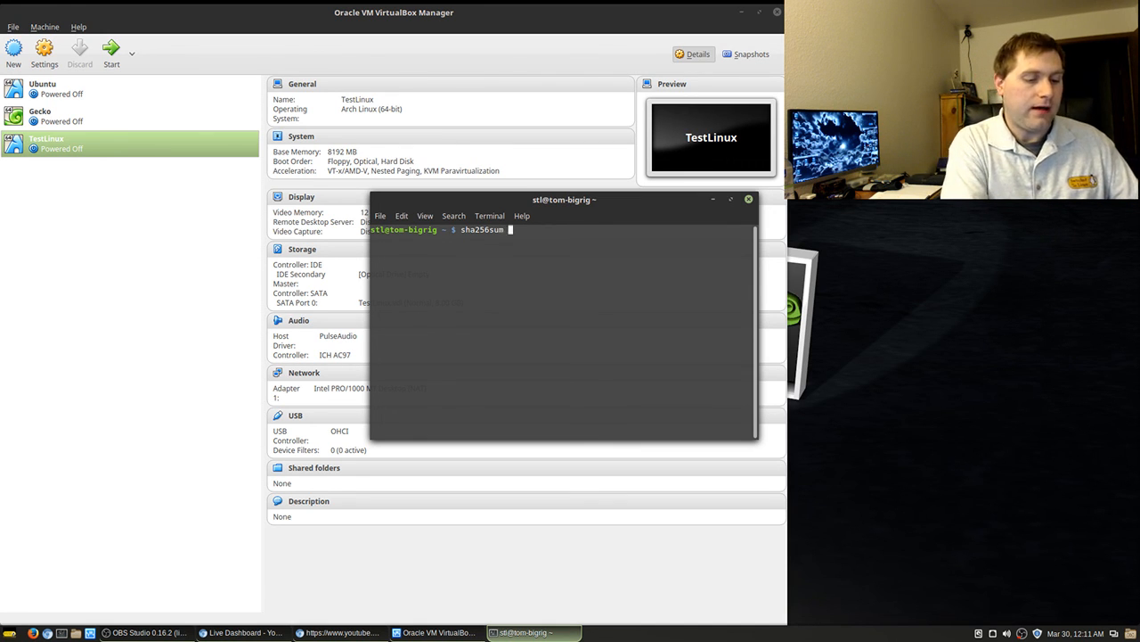
{"action": "type", "text": "nameof"}
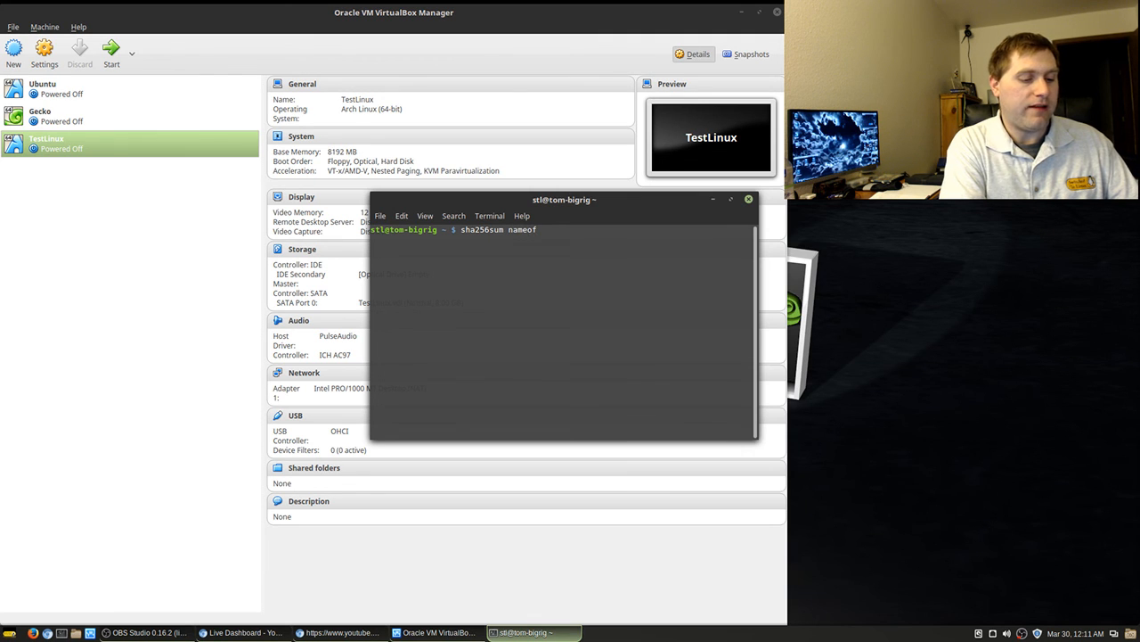
{"action": "type", "text": "distro.iso"}
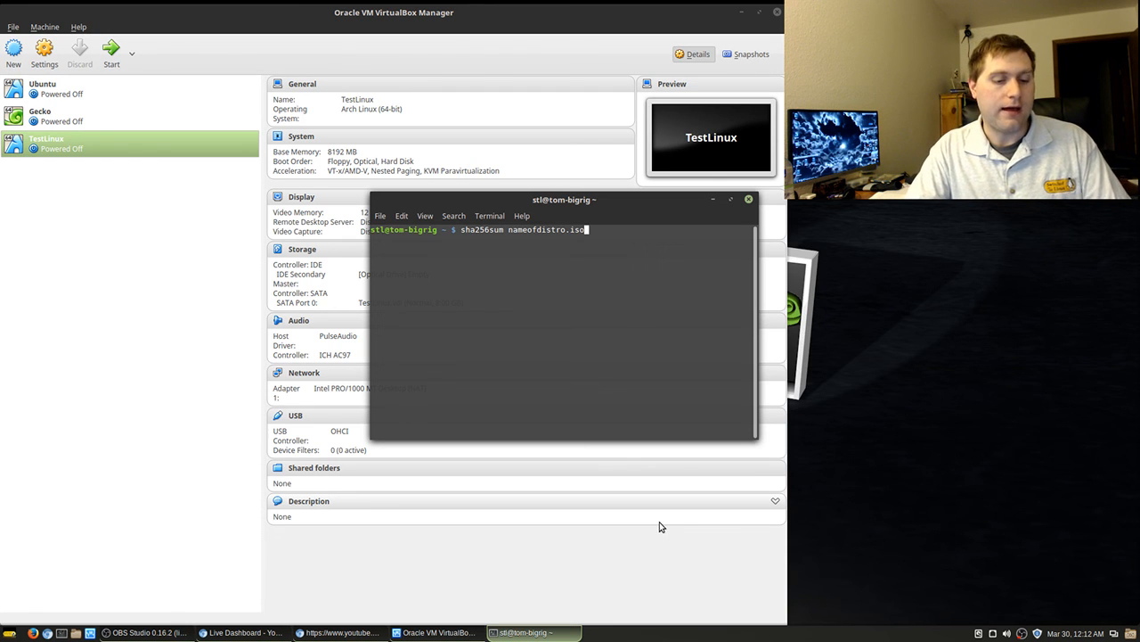
Erase the unexecuted sha256sum command from the terminal prompt.
{"action": "key", "text": "BackSpace"}
{"action": "key", "text": "BackSpace"}
{"action": "key", "text": "BackSpace"}
{"action": "key", "text": "BackSpace"}
{"action": "key", "text": "BackSpace"}
{"action": "key", "text": "BackSpace"}
{"action": "key", "text": "BackSpace"}
{"action": "key", "text": "BackSpace"}
{"action": "key", "text": "BackSpace"}
{"action": "key", "text": "BackSpace"}
{"action": "key", "text": "BackSpace"}
{"action": "key", "text": "BackSpace"}
{"action": "key", "text": "BackSpace"}
{"action": "key", "text": "BackSpace"}
{"action": "key", "text": "BackSpace"}
{"action": "key", "text": "BackSpace"}
{"action": "key", "text": "BackSpace"}
{"action": "key", "text": "BackSpace"}
{"action": "key", "text": "BackSpace"}
{"action": "key", "text": "BackSpace"}
{"action": "key", "text": "BackSpace"}
{"action": "key", "text": "BackSpace"}
{"action": "key", "text": "BackSpace"}
{"action": "key", "text": "BackSpace"}
{"action": "key", "text": "BackSpace"}
{"action": "key", "text": "BackSpace"}
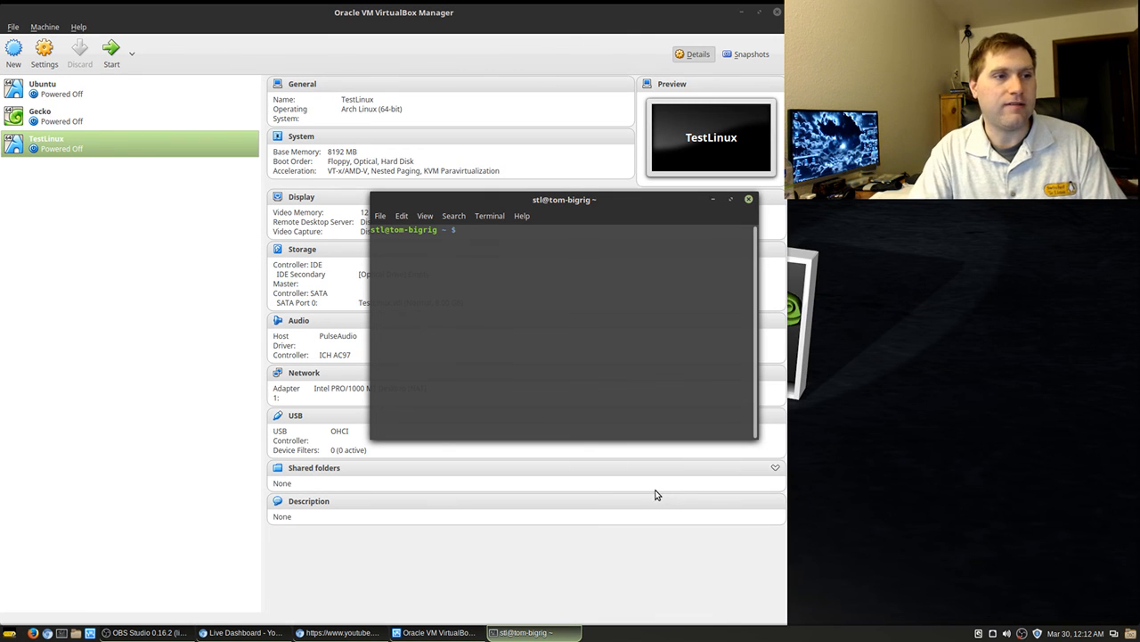
{"action": "type", "text": "ech"}
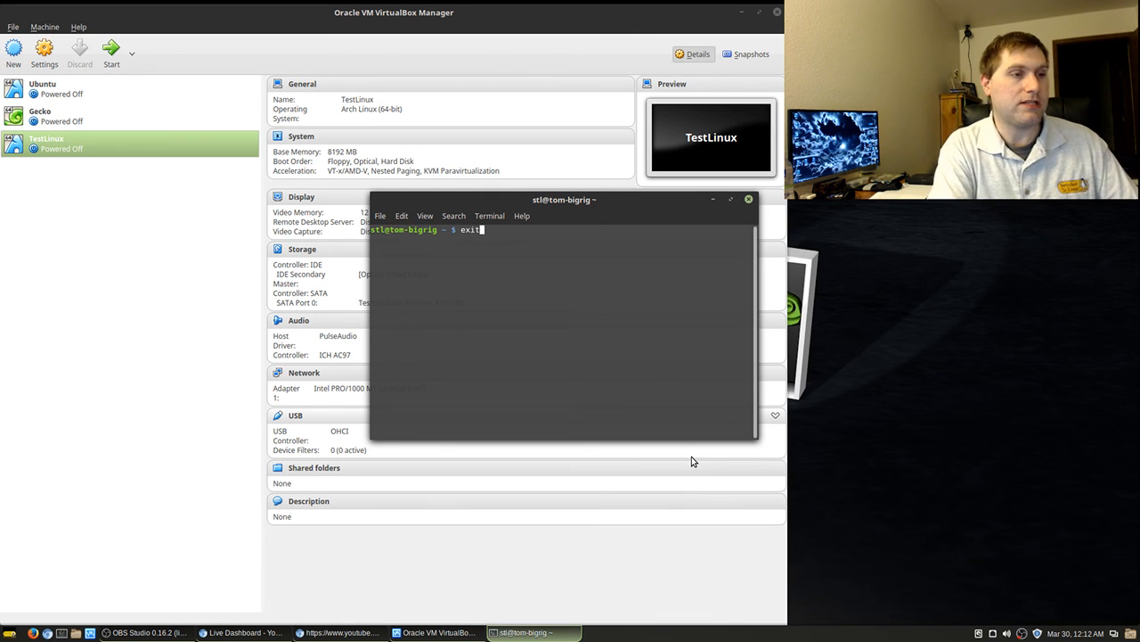
{"action": "key", "text": "BackSpace"}
{"action": "key", "text": "BackSpace"}
{"action": "key", "text": "BackSpace"}
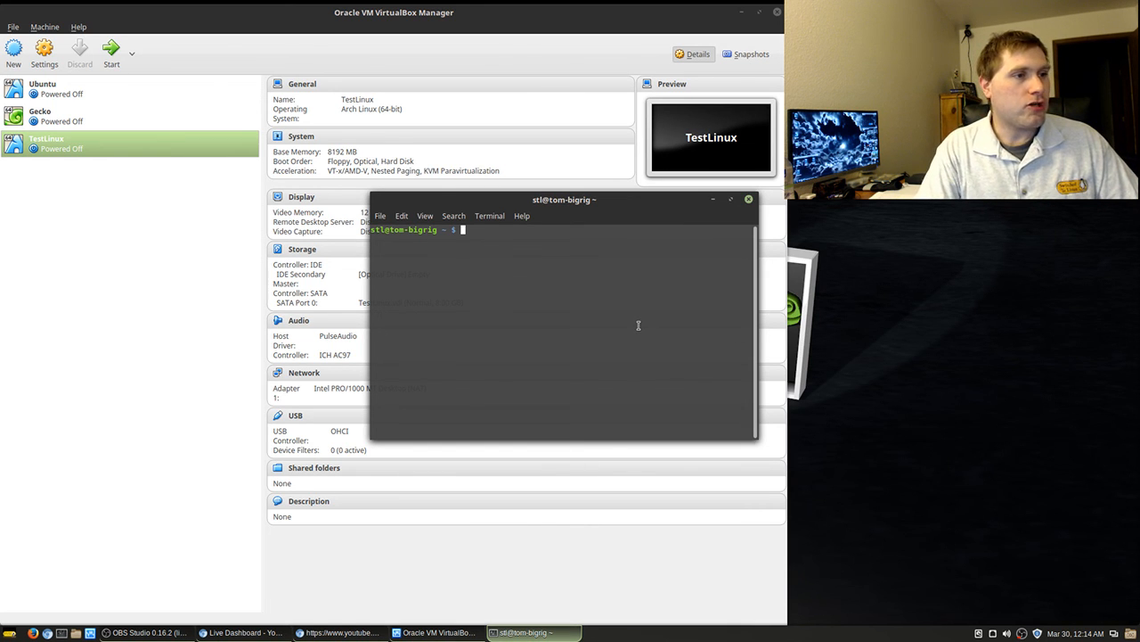
Move the terminal window off the machine details and close it.
{"action": "left_click_drag", "start_coordinate": [619, 202], "coordinate": [823, 295]}
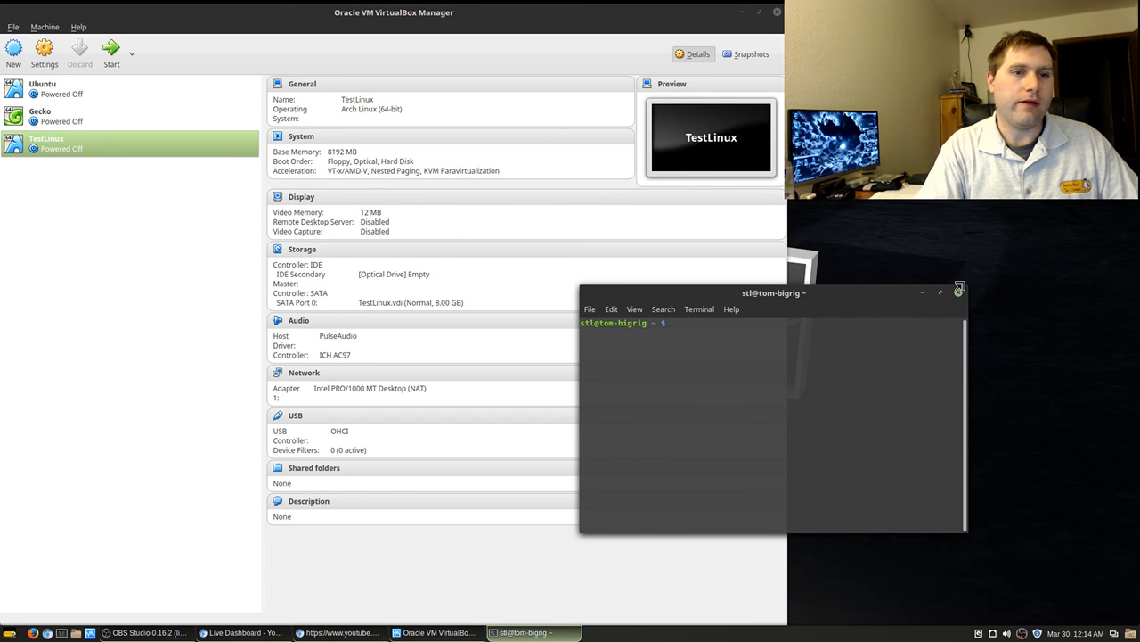
{"action": "left_click_drag", "start_coordinate": [770, 307], "coordinate": [320, 283]}
{"action": "left_click", "coordinate": [507, 271]}
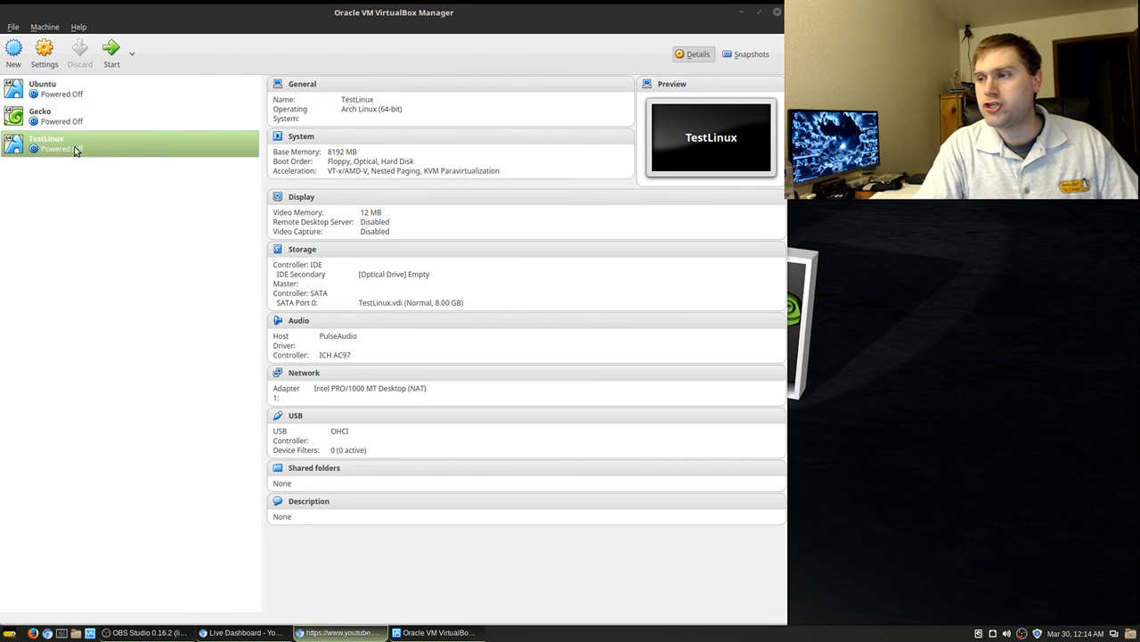
Assign 4 processors to TestLinux in its system settings and view the acceleration options.
{"action": "left_click", "coordinate": [43, 59]}
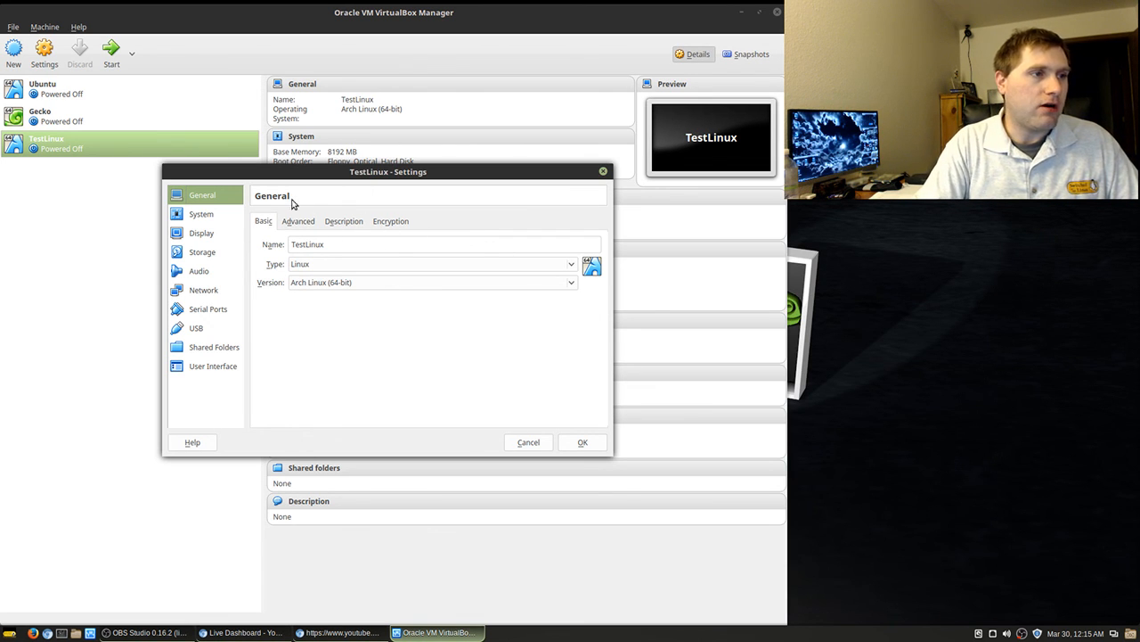
{"action": "left_click", "coordinate": [192, 216]}
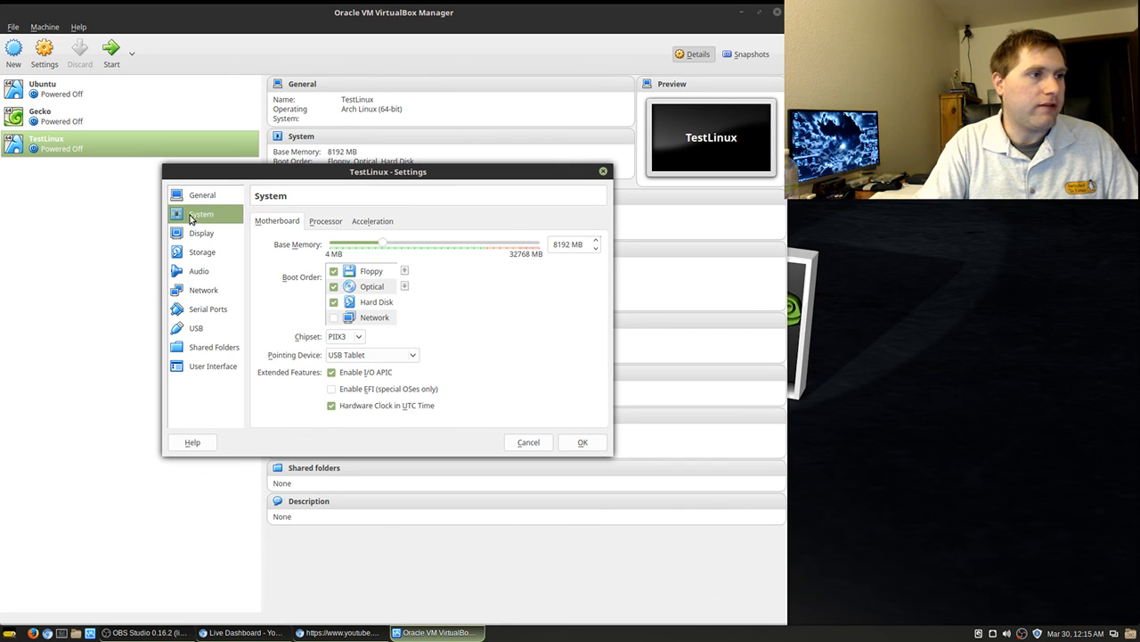
{"action": "left_click", "coordinate": [323, 224]}
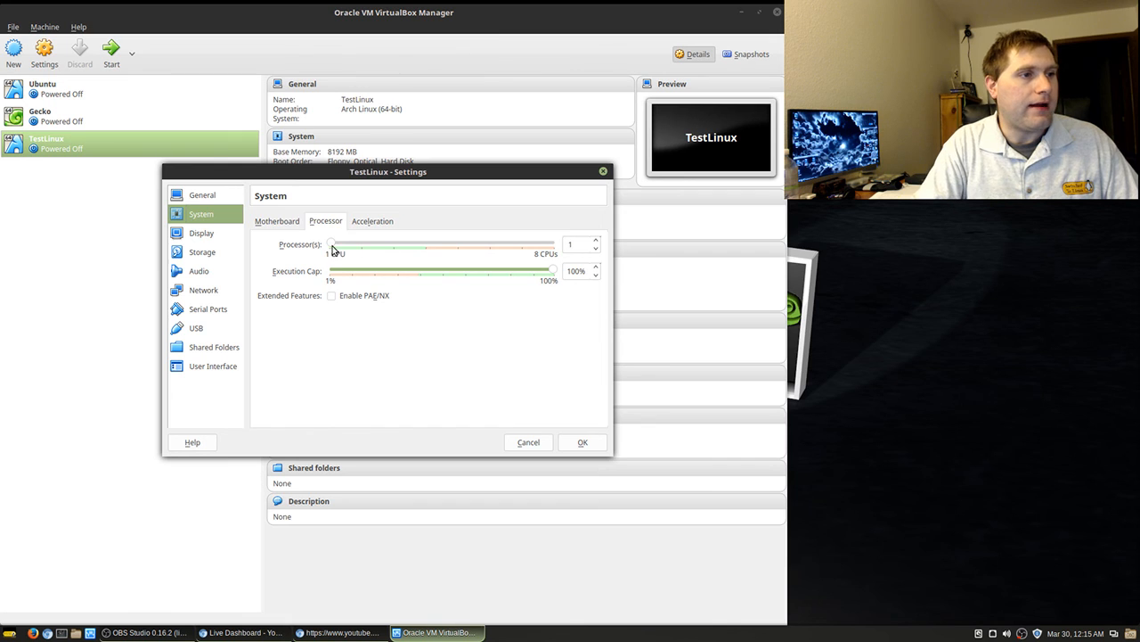
{"action": "left_click_drag", "start_coordinate": [333, 246], "coordinate": [385, 248]}
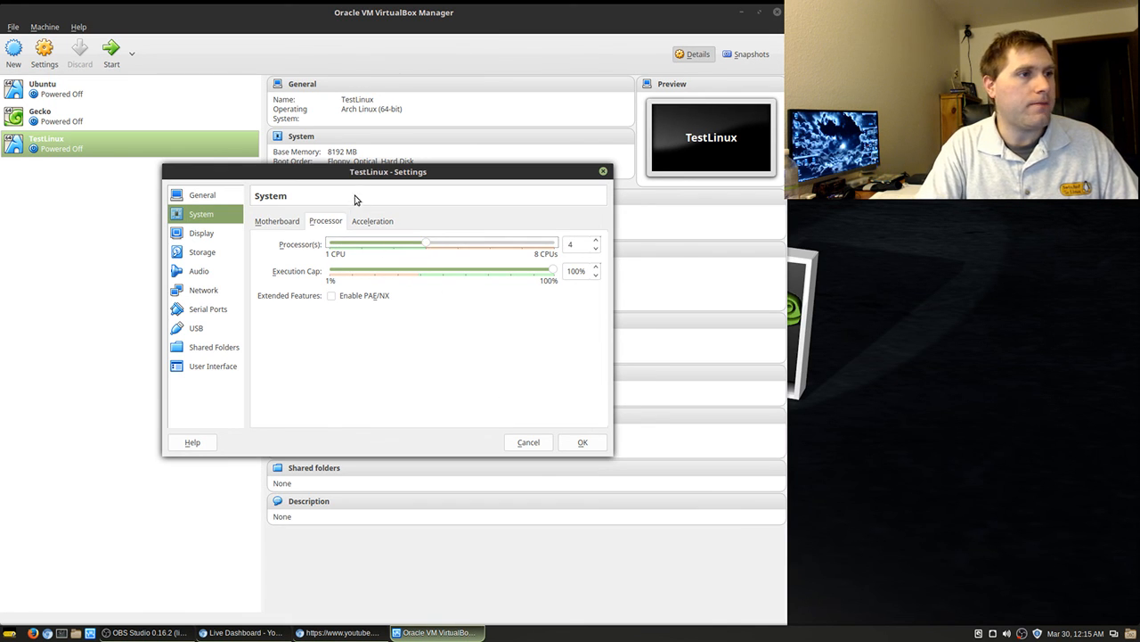
{"action": "left_click", "coordinate": [369, 220]}
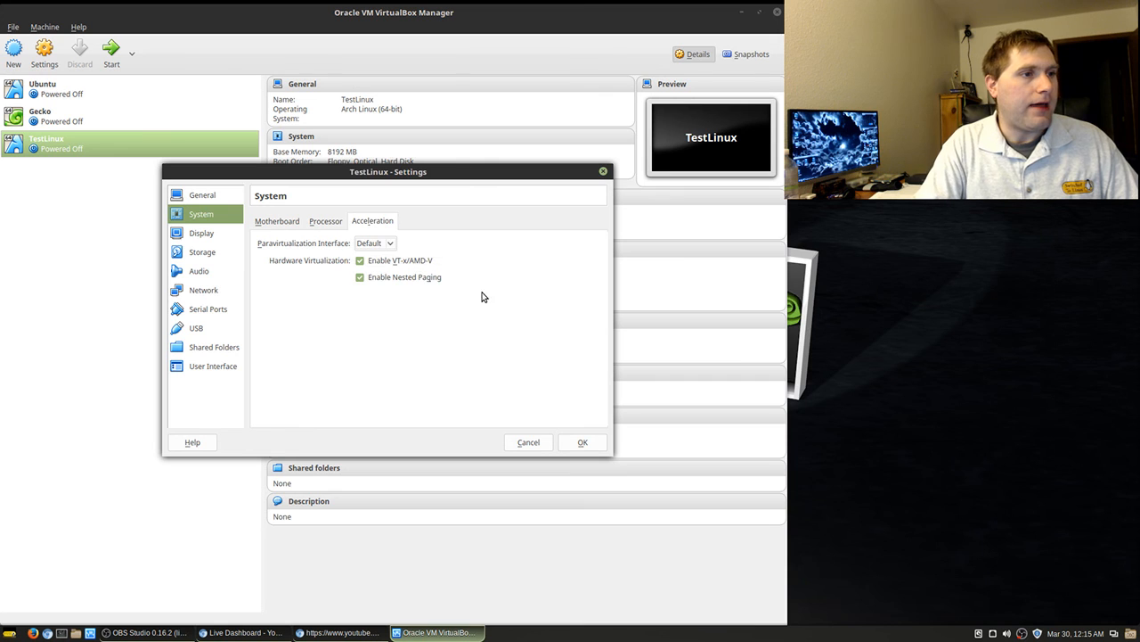
Set TestLinux's video memory to 128 MB and enable 3D acceleration in its display settings.
{"action": "left_click", "coordinate": [210, 237]}
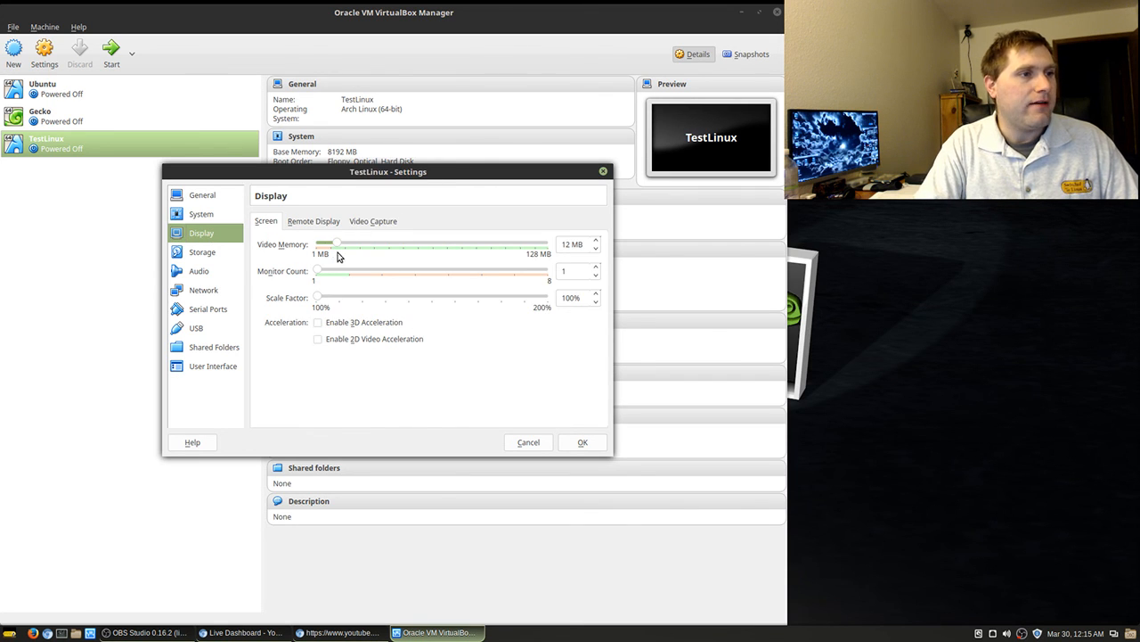
{"action": "left_click_drag", "start_coordinate": [338, 246], "coordinate": [588, 254]}
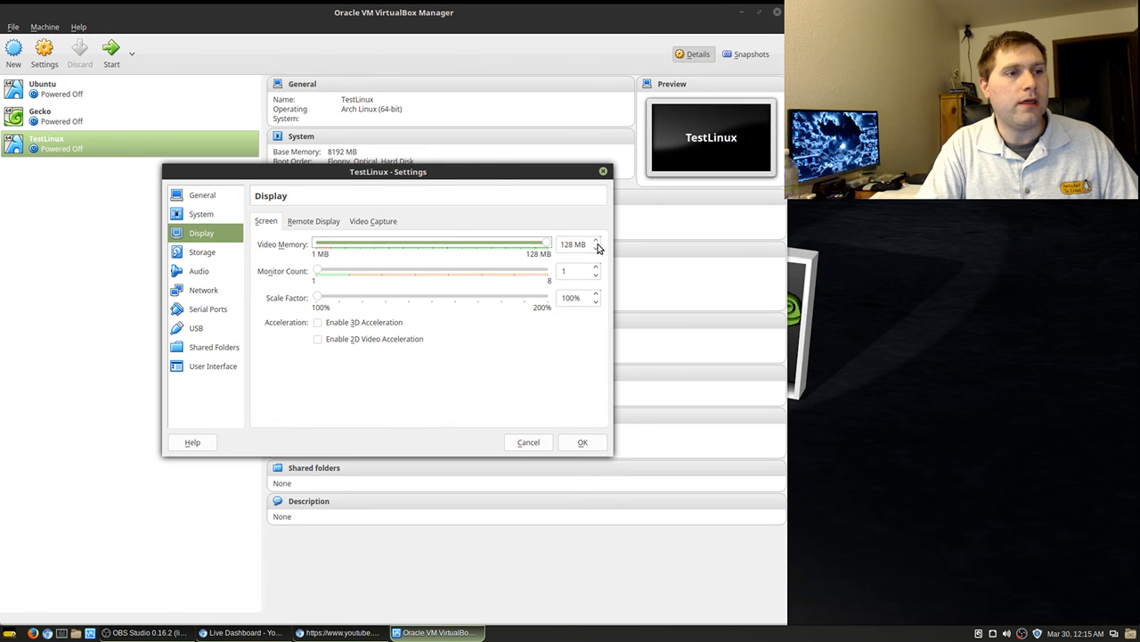
{"action": "left_click", "coordinate": [596, 242]}
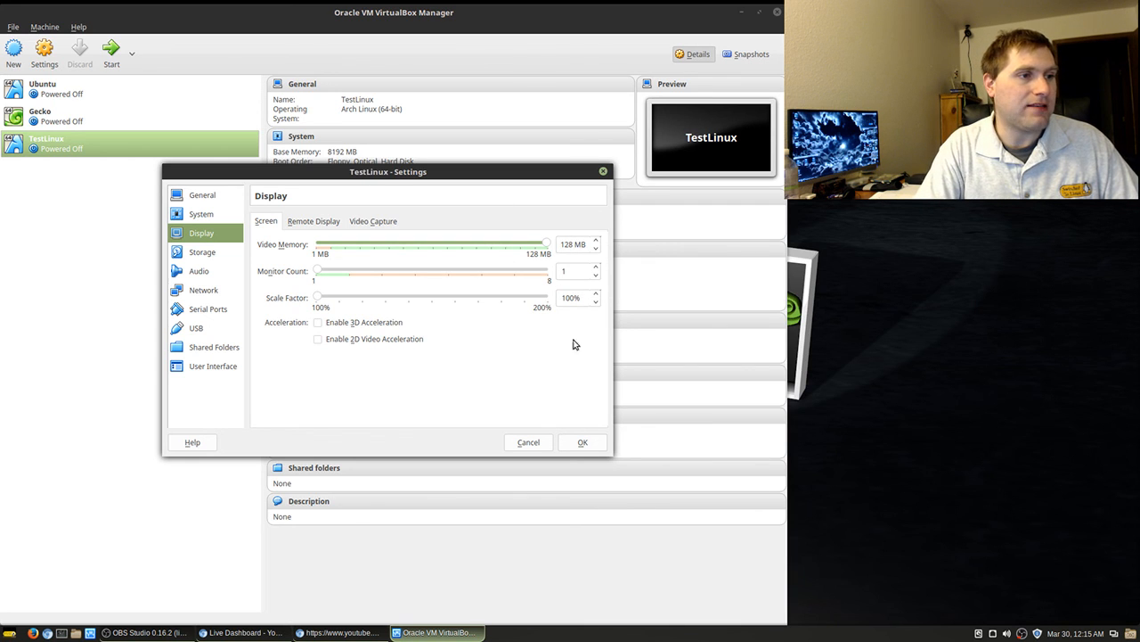
{"action": "left_click", "coordinate": [353, 322]}
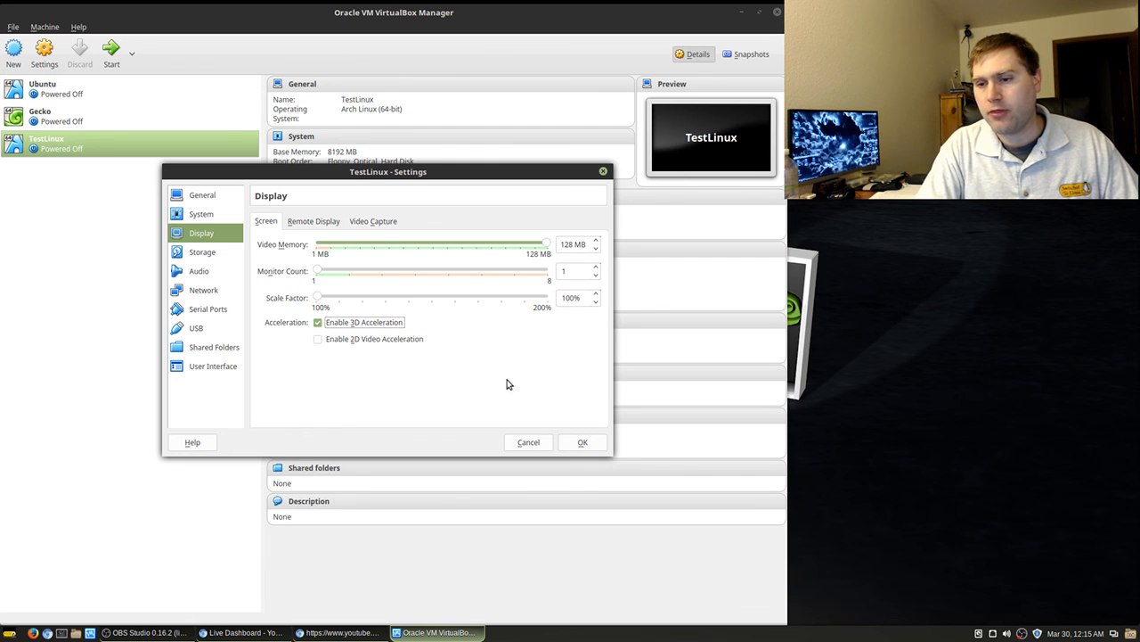
{"action": "left_click", "coordinate": [314, 221]}
{"action": "left_click", "coordinate": [355, 221]}
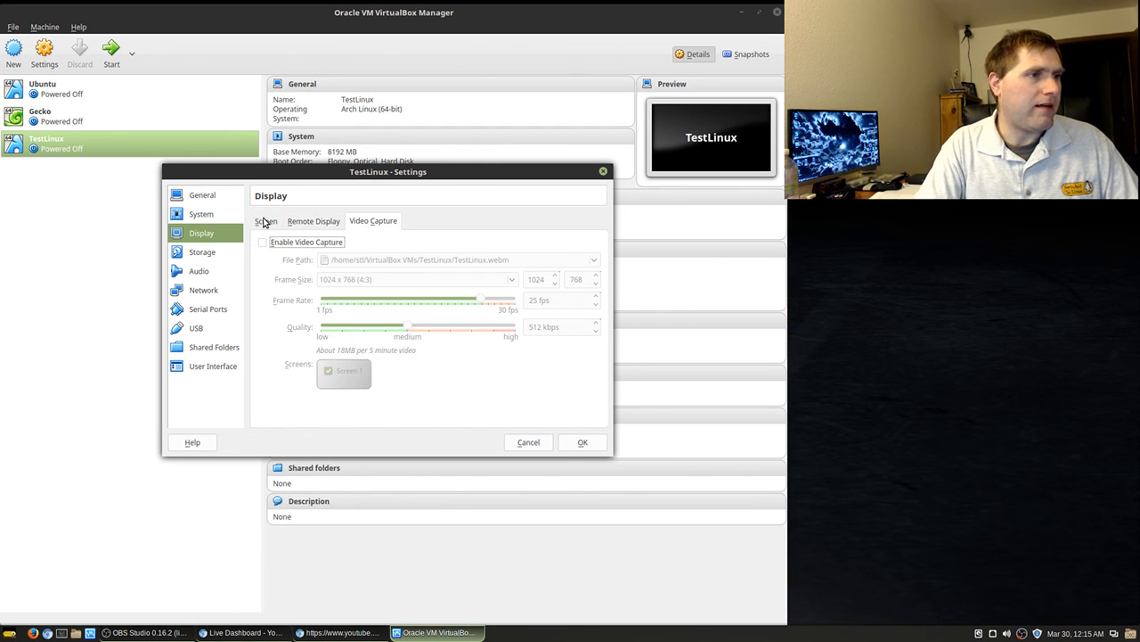
{"action": "left_click", "coordinate": [266, 221]}
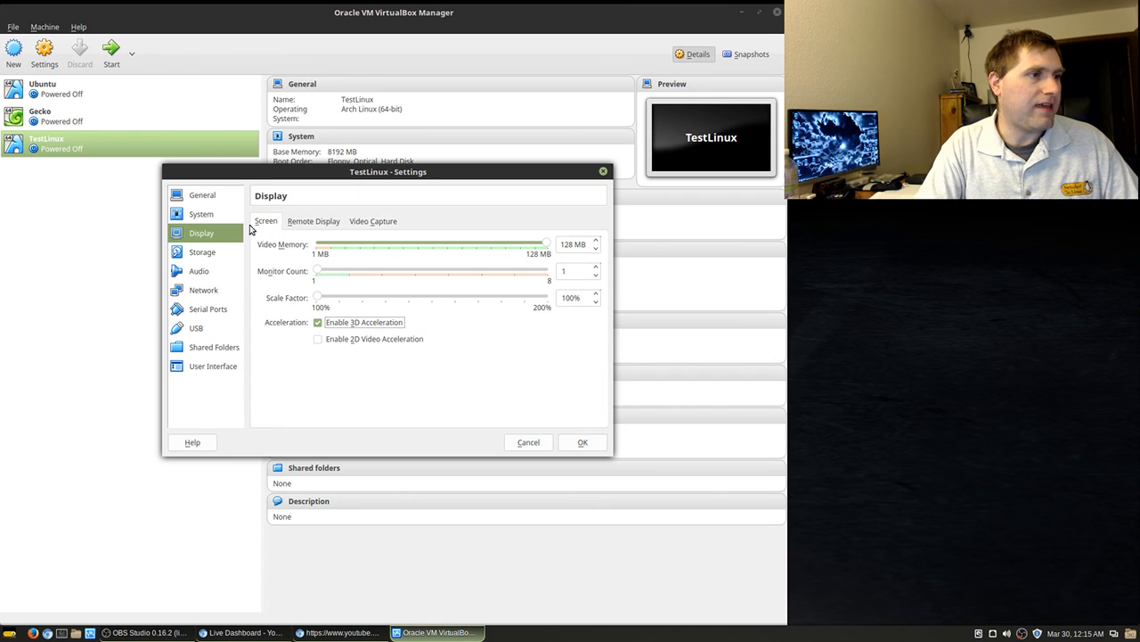
Open TestLinux's storage settings.
{"action": "left_click", "coordinate": [204, 259]}
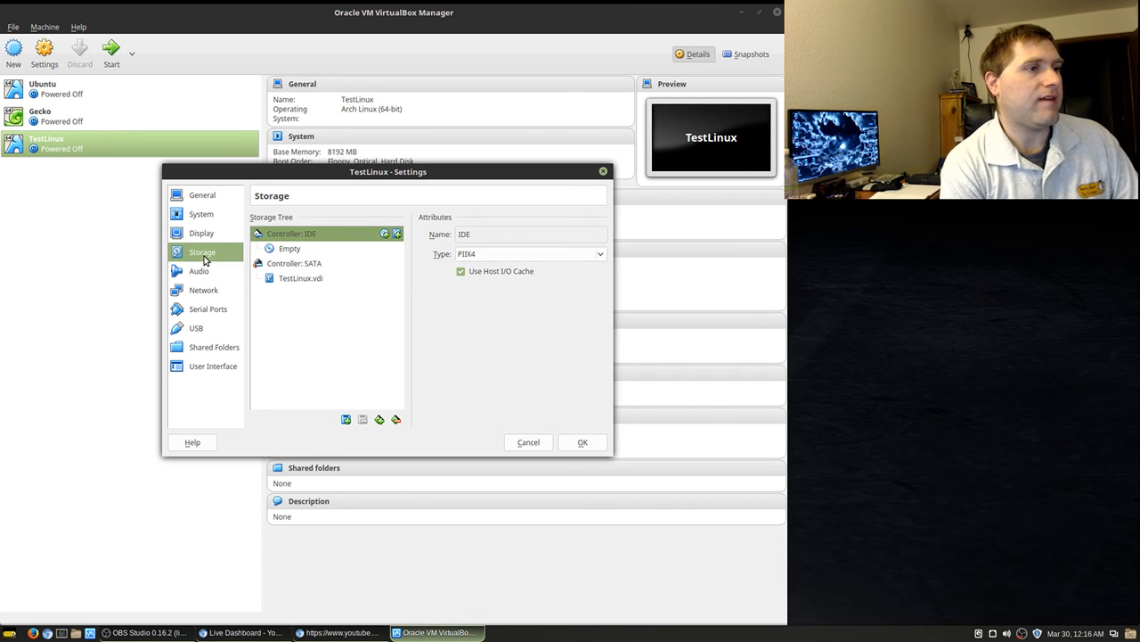
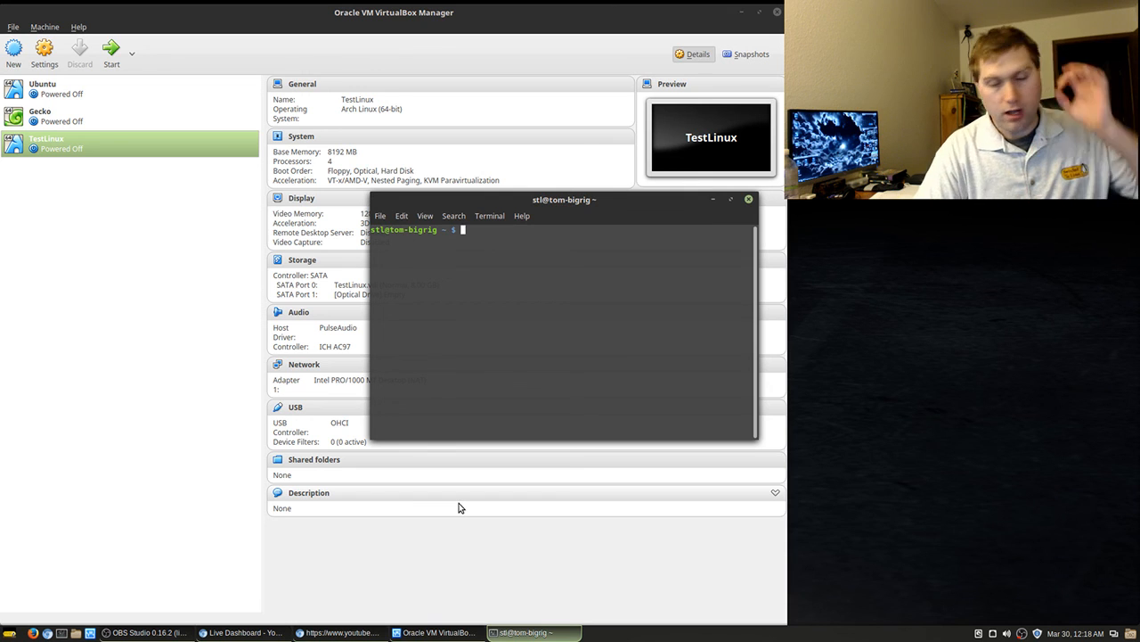
Raise TestLinux's video memory to 256 MB by running "vboxmanage modifyvm TestLinux --vram 256" in the terminal.
{"action": "type", "text": "vbox"}
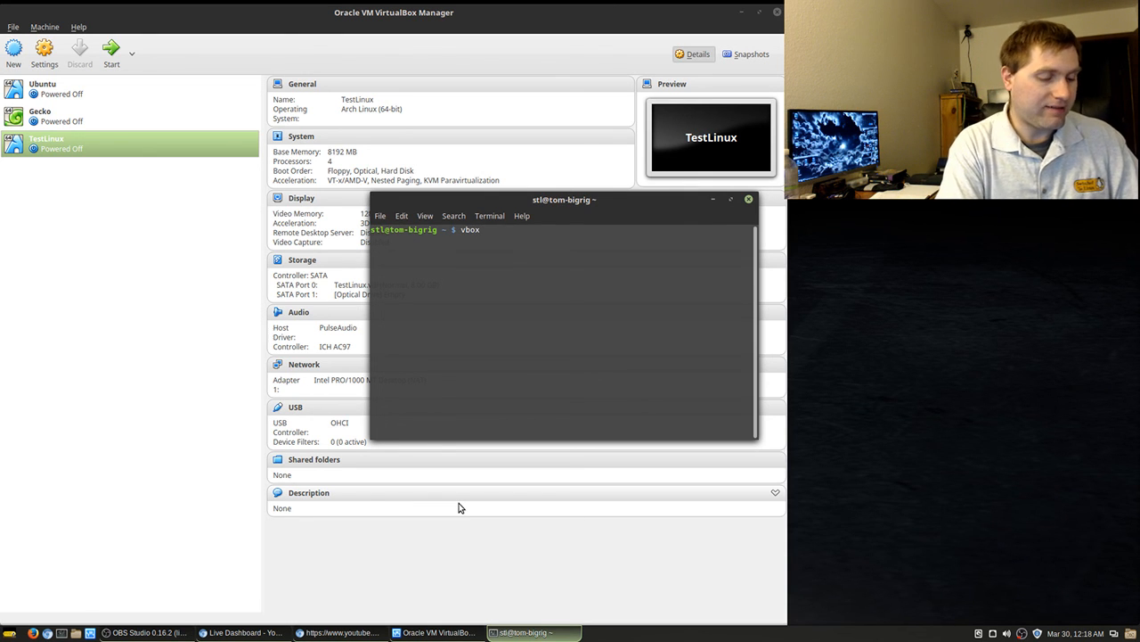
{"action": "type", "text": "manage "}
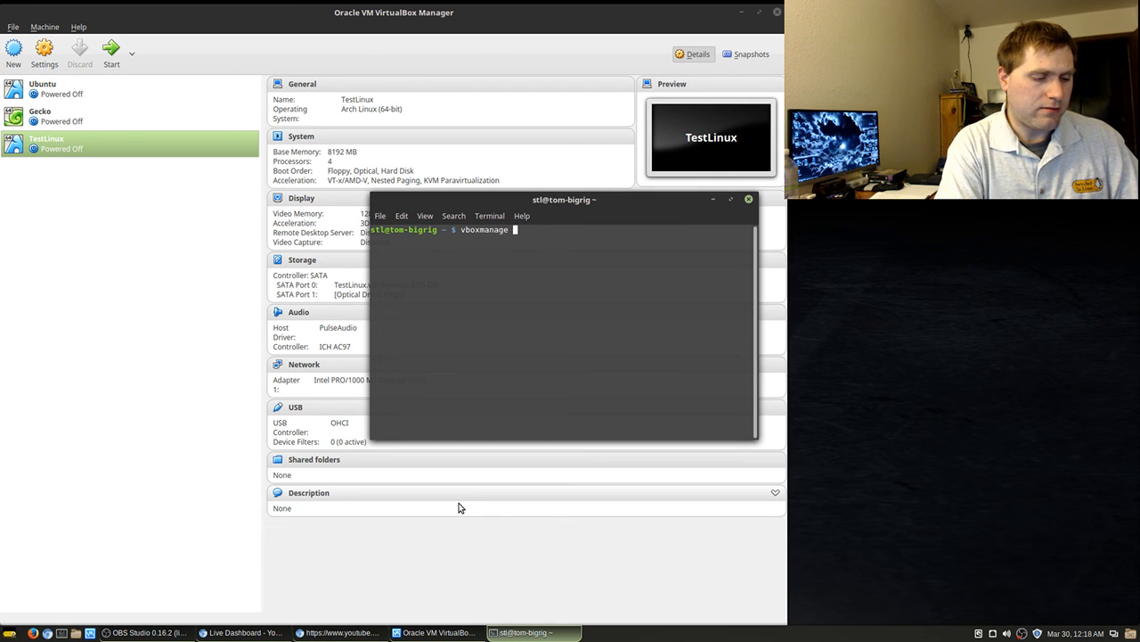
{"action": "type", "text": "modify"}
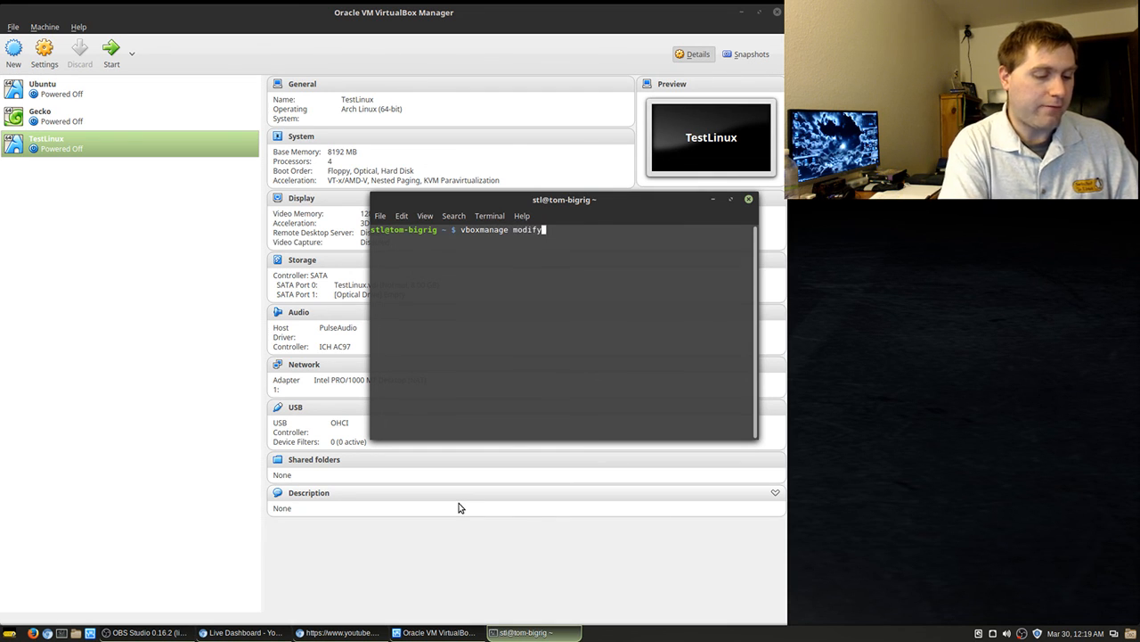
{"action": "type", "text": "vm"}
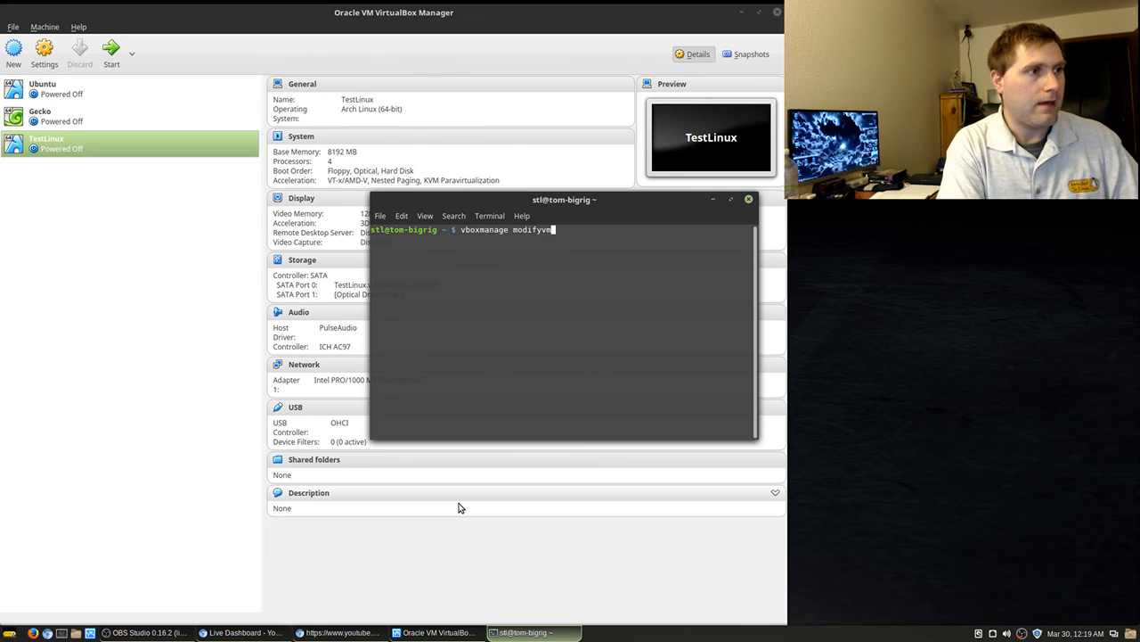
{"action": "type", "text": " TestL"}
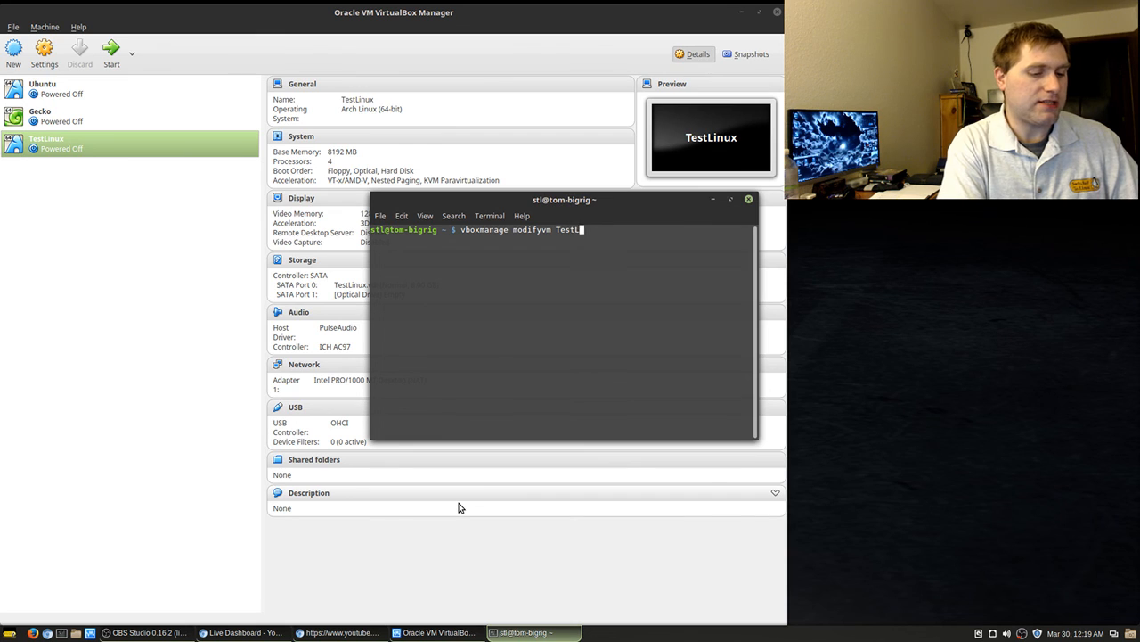
{"action": "type", "text": "inux --"}
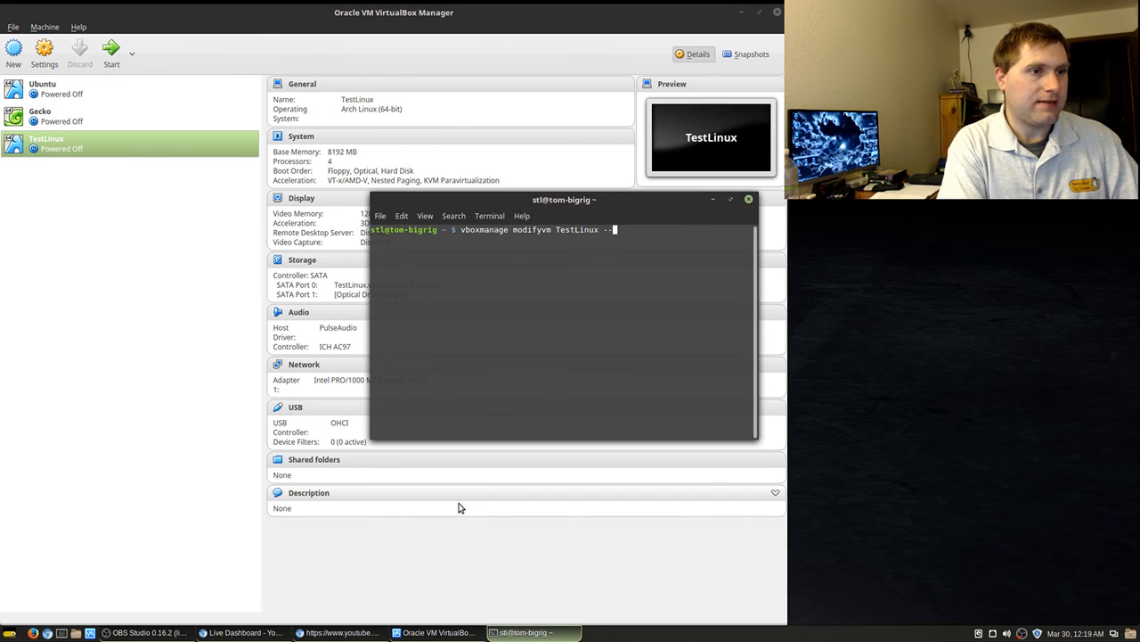
{"action": "type", "text": "vram"}
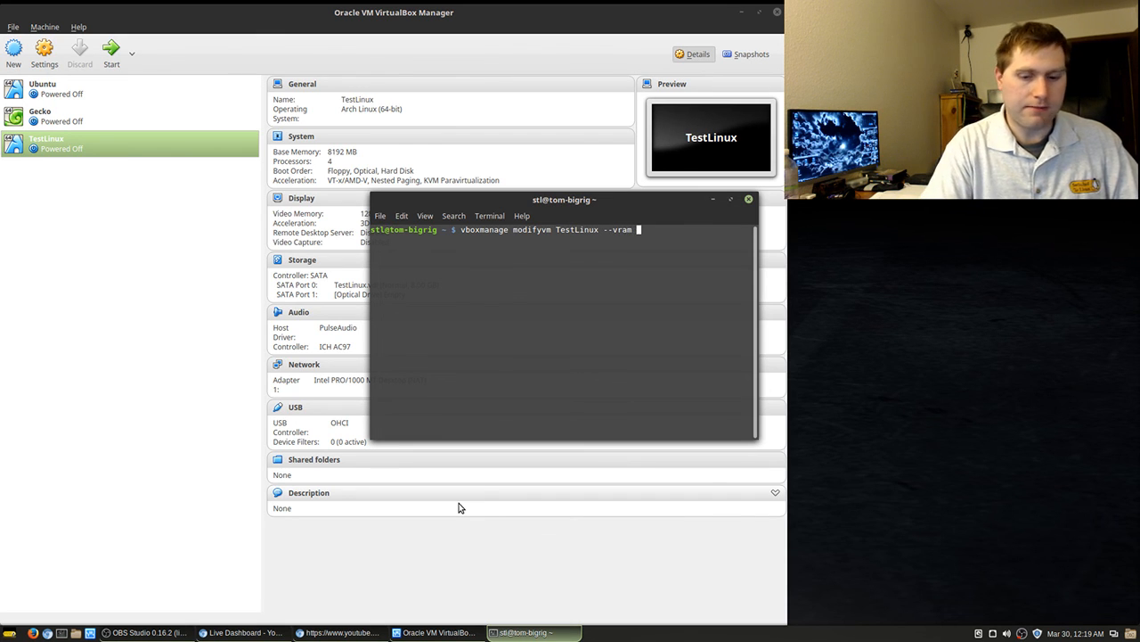
{"action": "type", "text": " 256"}
{"action": "key", "text": "Return"}
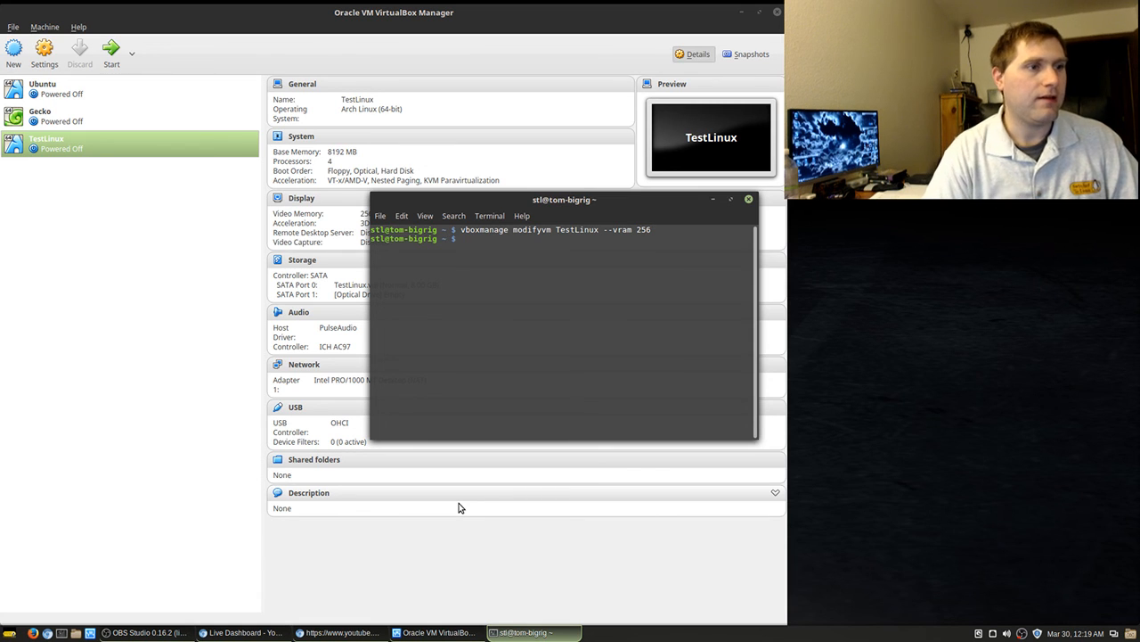
Move the terminal clear of TestLinux's display details and end its session with the exit command.
{"action": "left_click_drag", "start_coordinate": [495, 199], "coordinate": [450, 368]}
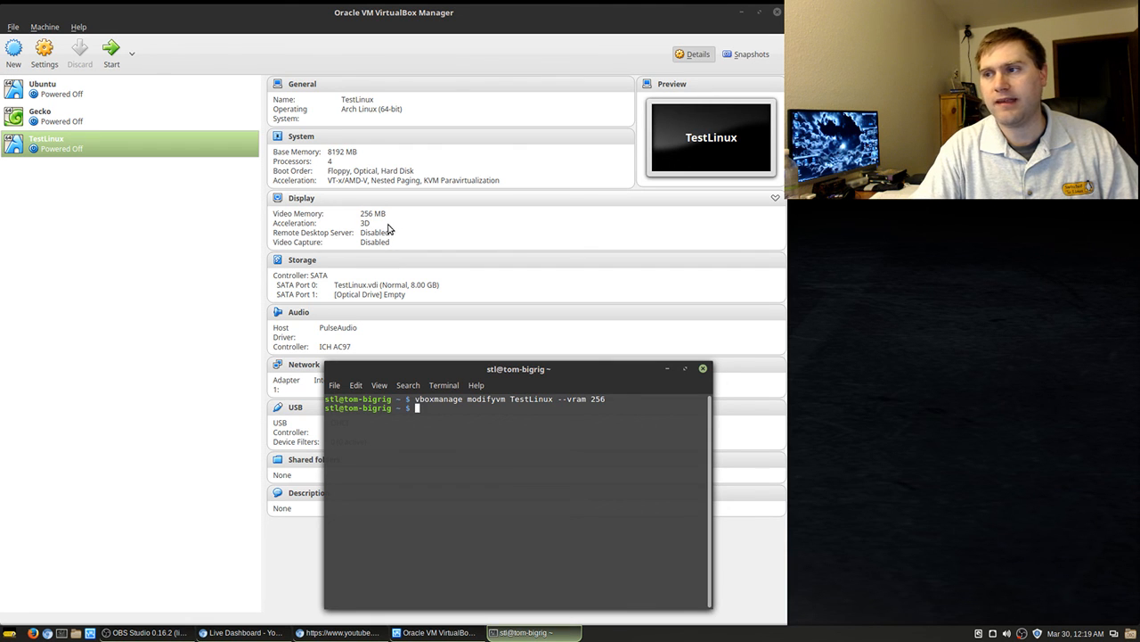
{"action": "type", "text": "exit"}
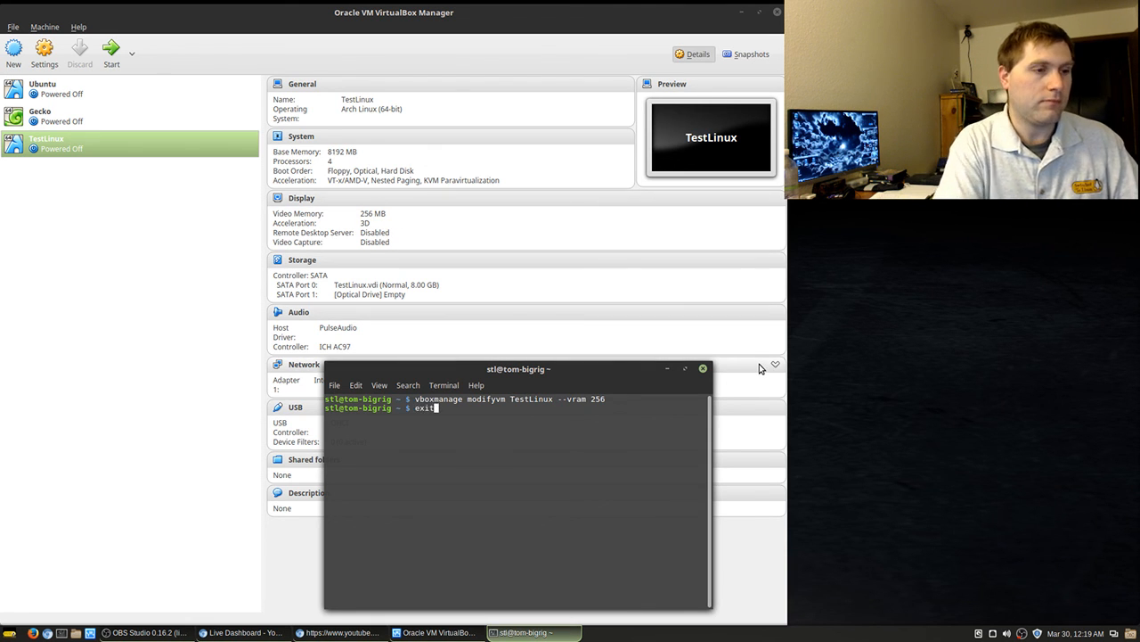
{"action": "key", "text": "Return"}
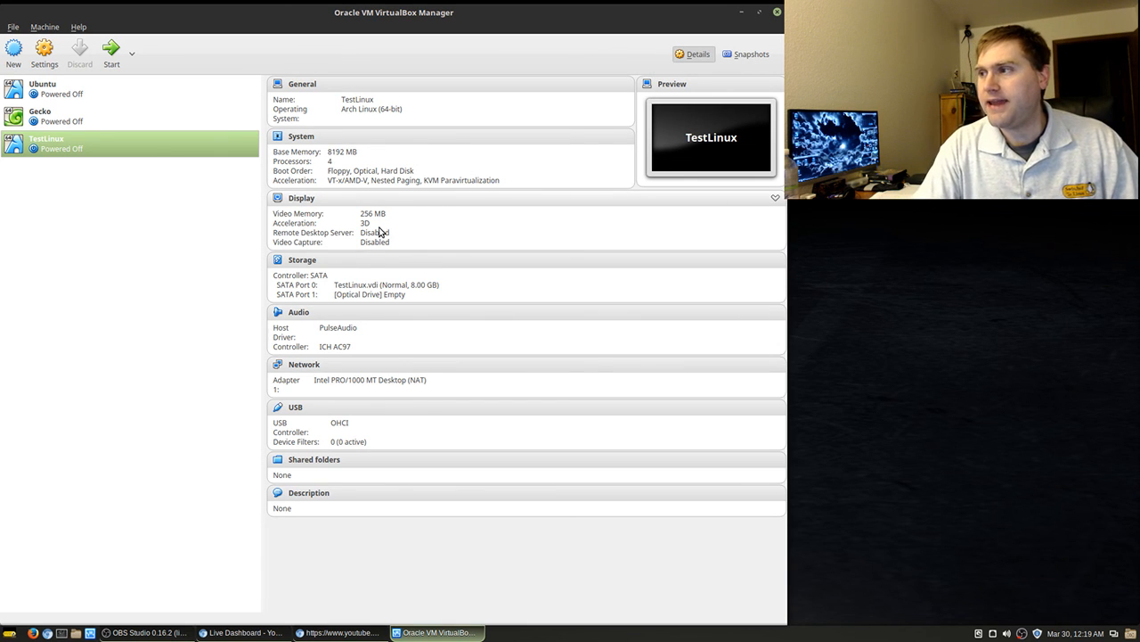
Attach the host drive ATAPI iHAS124 F (sr0) to TestLinux's optical drive and remove it again.
{"action": "left_click", "coordinate": [368, 297]}
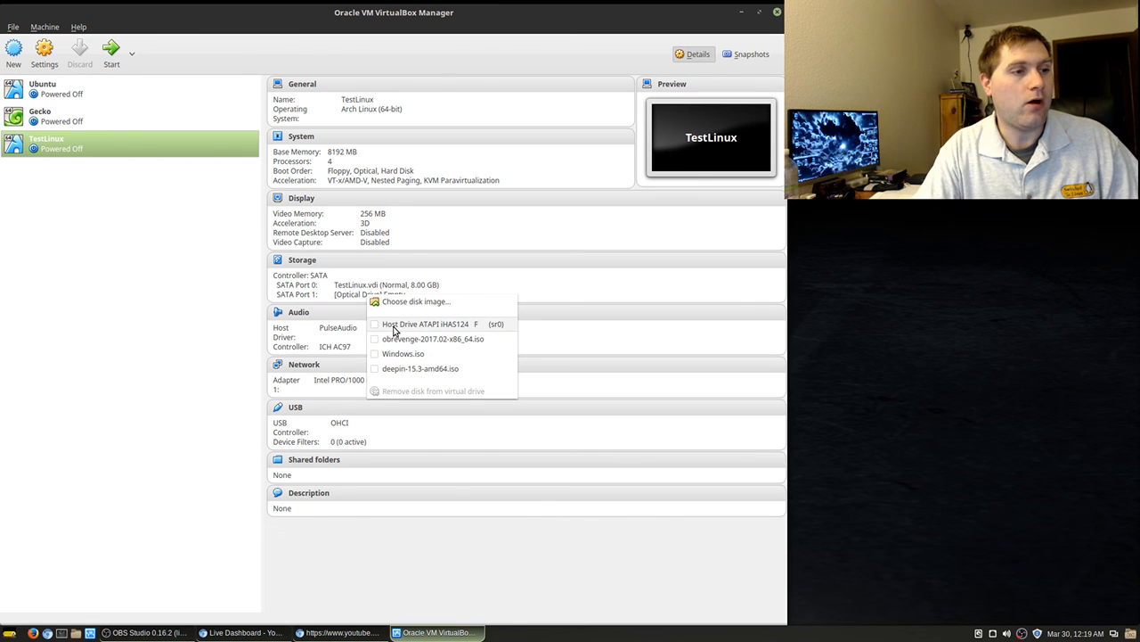
{"action": "left_click", "coordinate": [395, 326]}
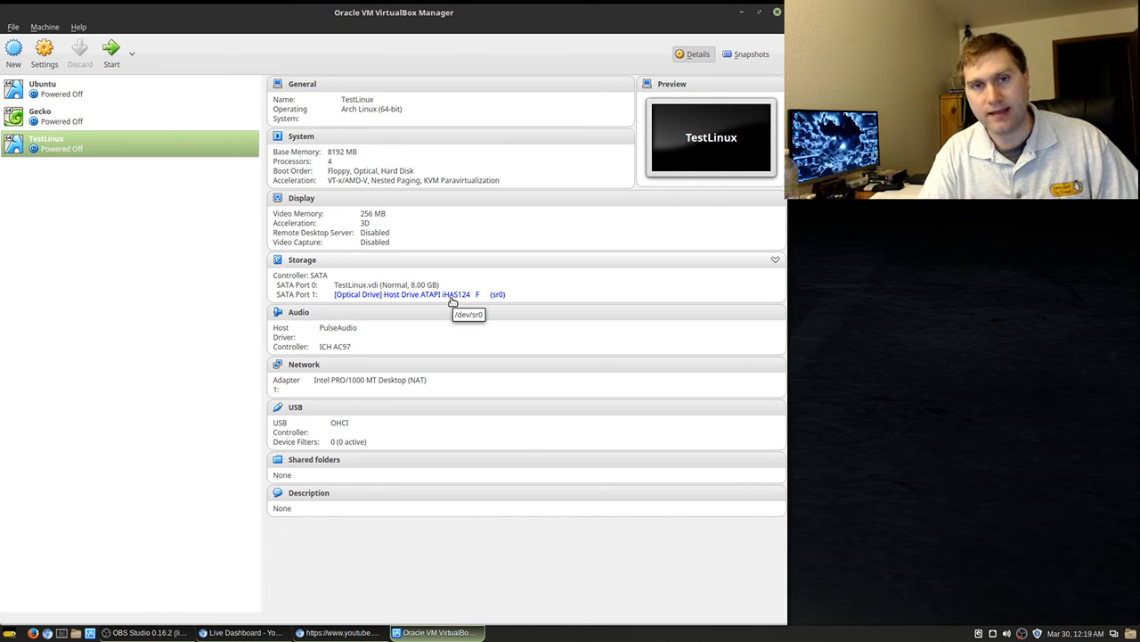
{"action": "left_click", "coordinate": [422, 294]}
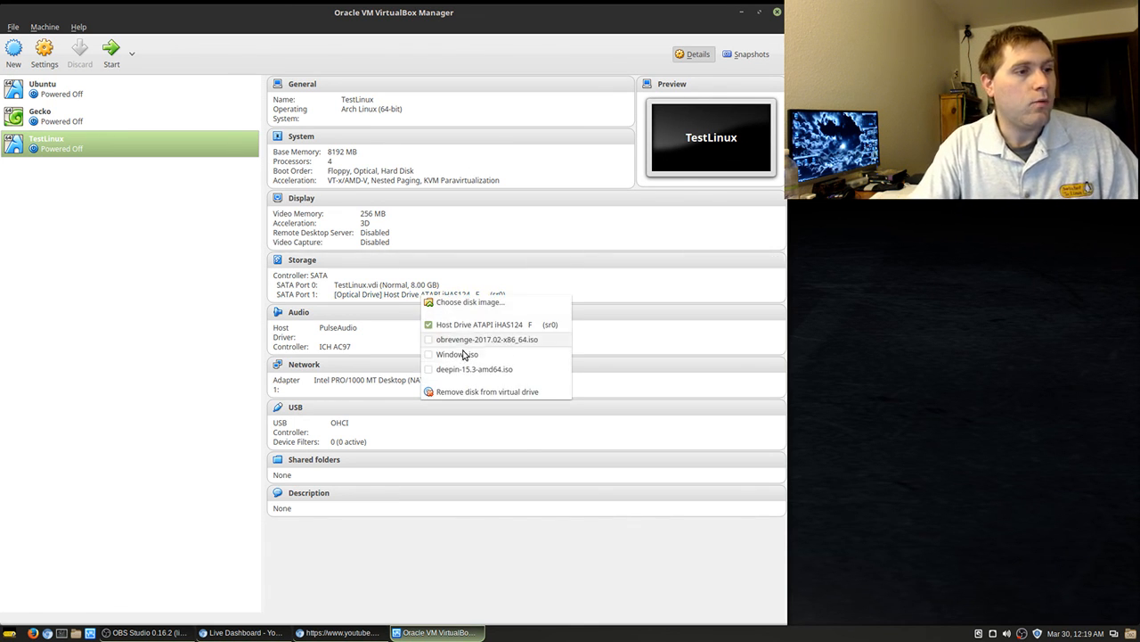
{"action": "left_click", "coordinate": [475, 395]}
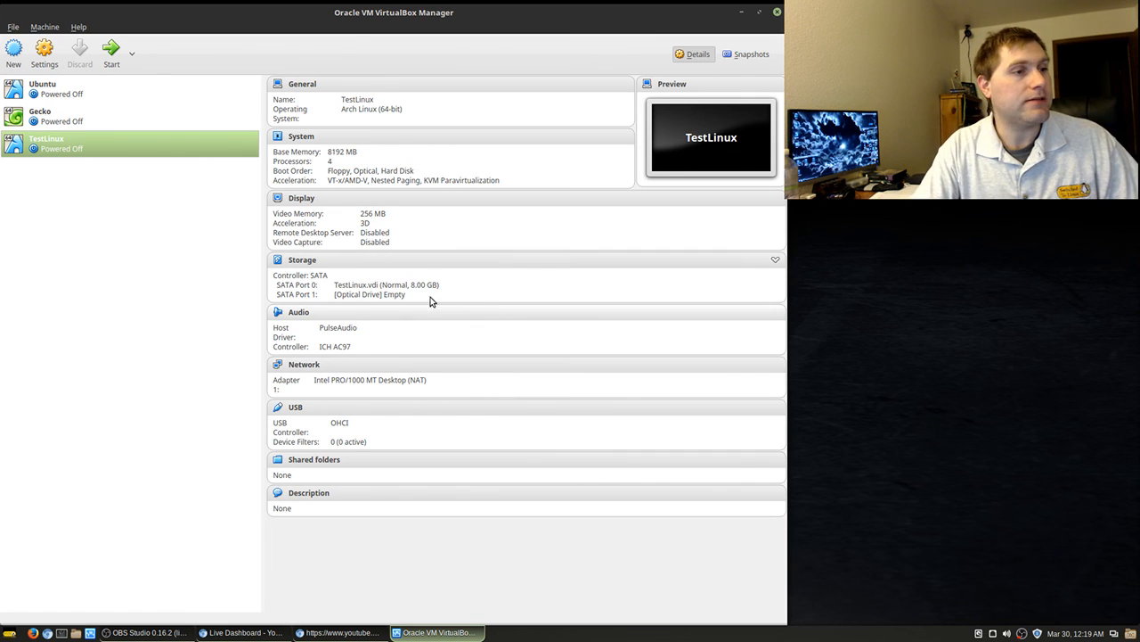
Load the disk image obrevenge-2017.02-x86_64.iso from the distros folder into TestLinux's optical drive.
{"action": "left_click", "coordinate": [383, 295]}
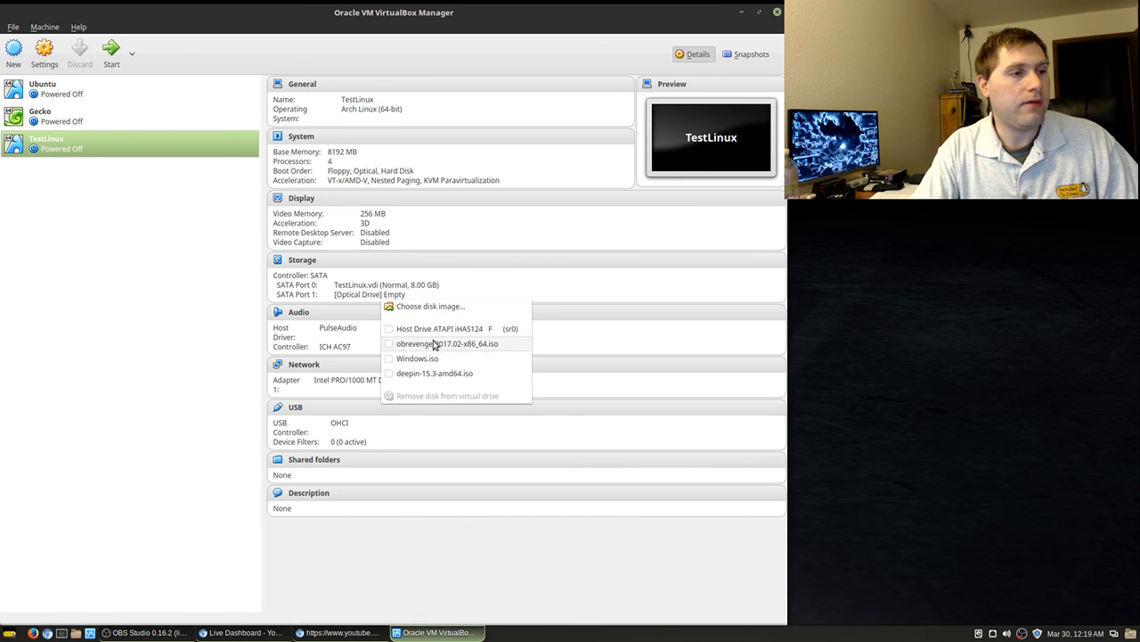
{"action": "left_click", "coordinate": [433, 306]}
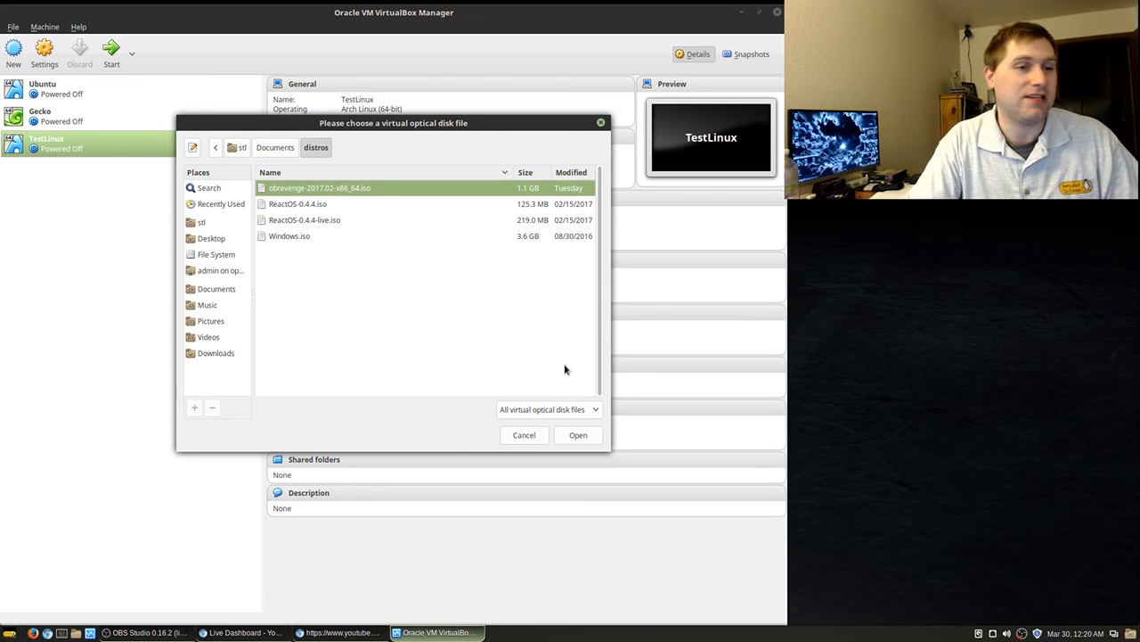
{"action": "left_click", "coordinate": [577, 436]}
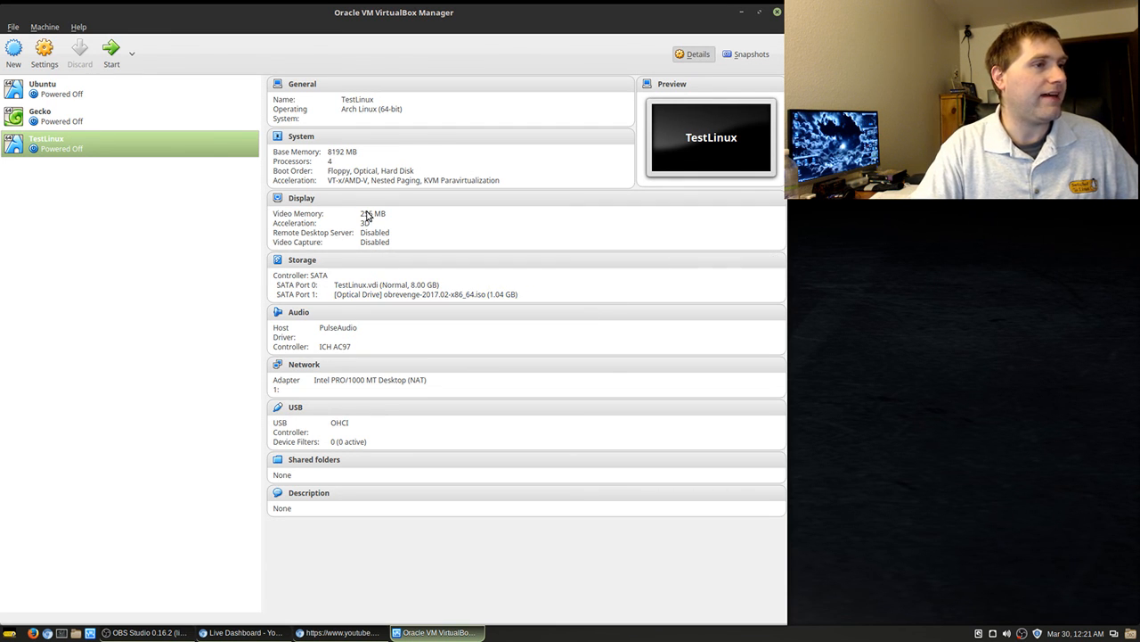
Start the TestLinux machine and reposition its window over the VirtualBox Manager.
{"action": "left_click", "coordinate": [111, 62]}
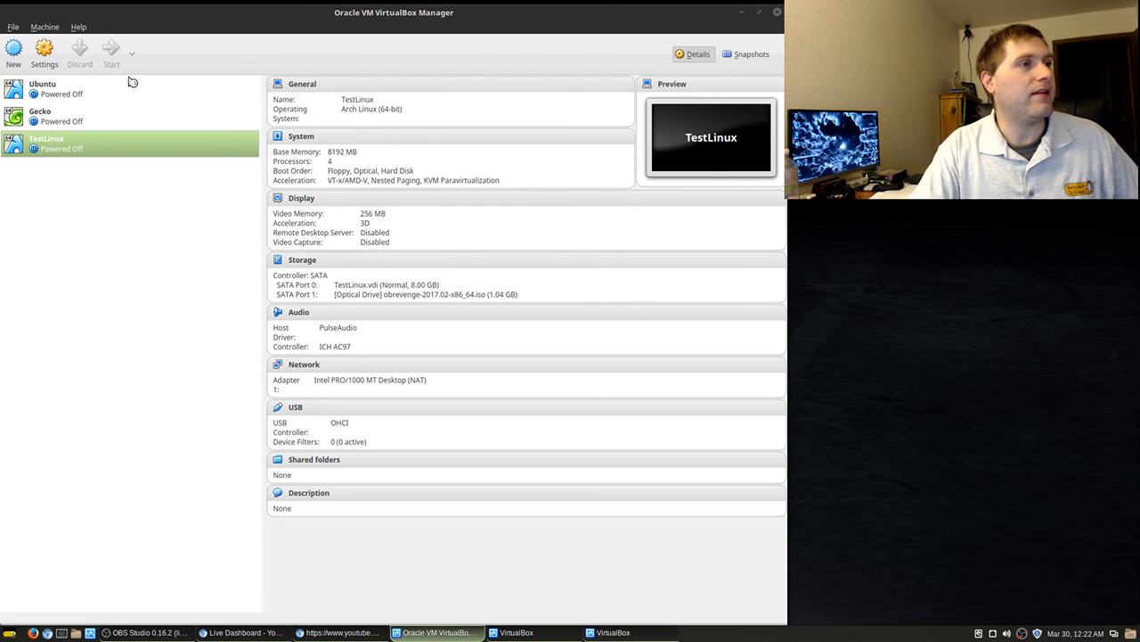
{"action": "left_click_drag", "start_coordinate": [497, 159], "coordinate": [264, 132]}
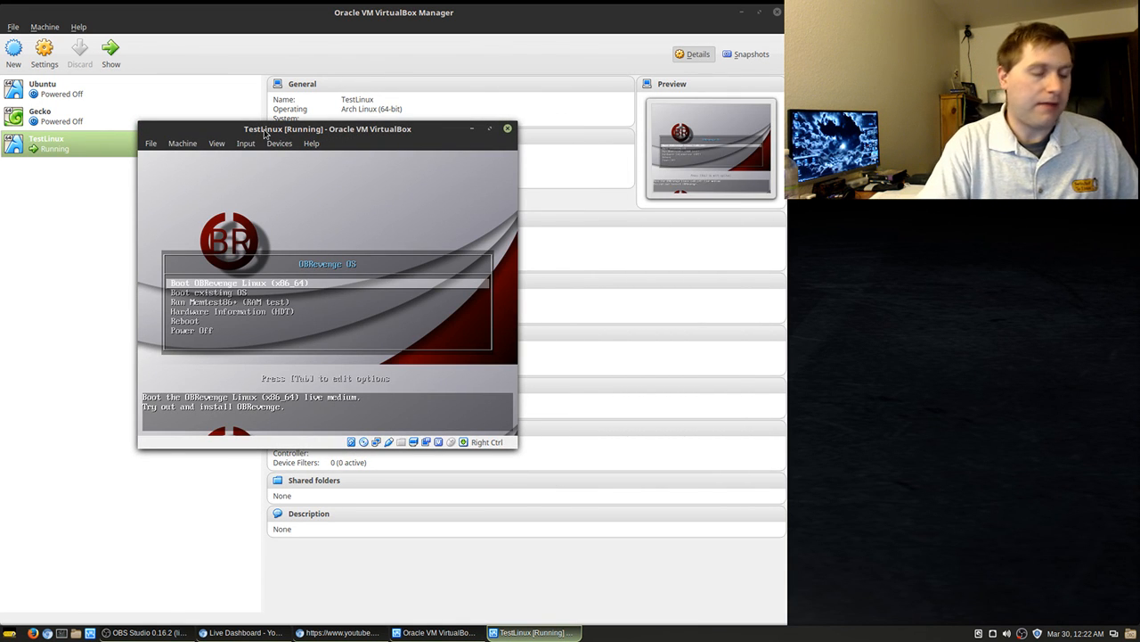
Look through the OBRevenge OS boot menu entries and start Boot OBRevenge Linux (x86_64).
{"action": "key", "text": "Down"}
{"action": "key", "text": "Up"}
{"action": "key", "text": "Up"}
{"action": "key", "text": "Down"}
{"action": "key", "text": "Up"}
{"action": "key", "text": "Down"}
{"action": "key", "text": "Down"}
{"action": "key", "text": "Down"}
{"action": "key", "text": "Down"}
{"action": "key", "text": "Up"}
{"action": "key", "text": "Up"}
{"action": "key", "text": "Up"}
{"action": "key", "text": "Up"}
{"action": "key", "text": "Return"}
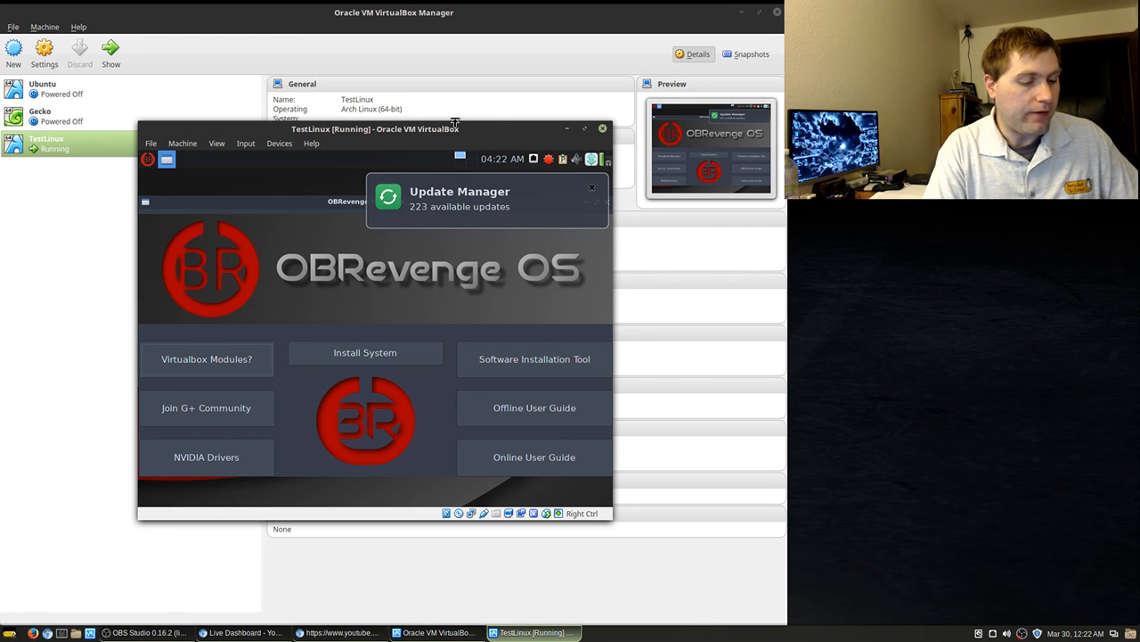
Show TestLinux in full screen to close the OBRevenge Welcome window, and return the machine to its normal window.
{"action": "key", "text": "ctrl+f"}
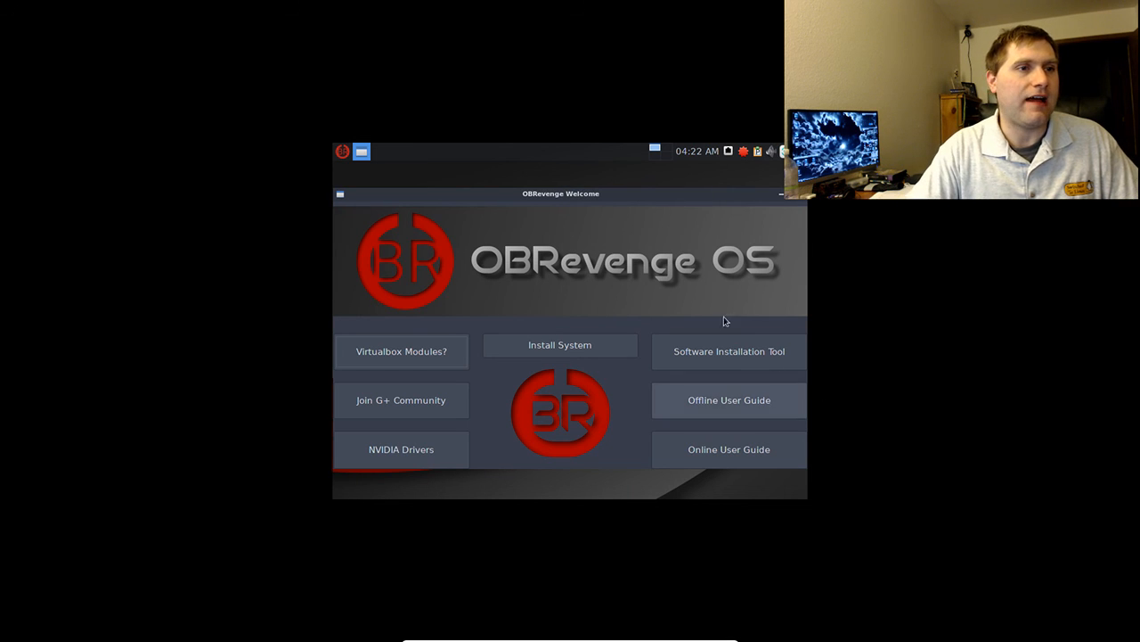
{"action": "left_click", "coordinate": [799, 196]}
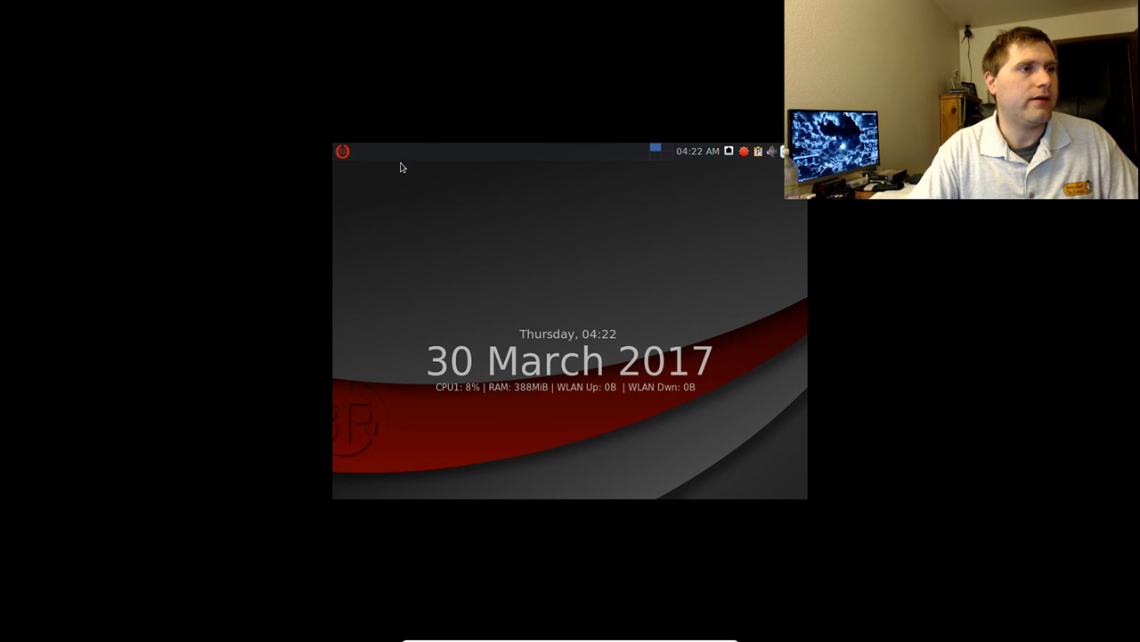
{"action": "left_click", "coordinate": [343, 152]}
{"action": "left_click", "coordinate": [343, 152]}
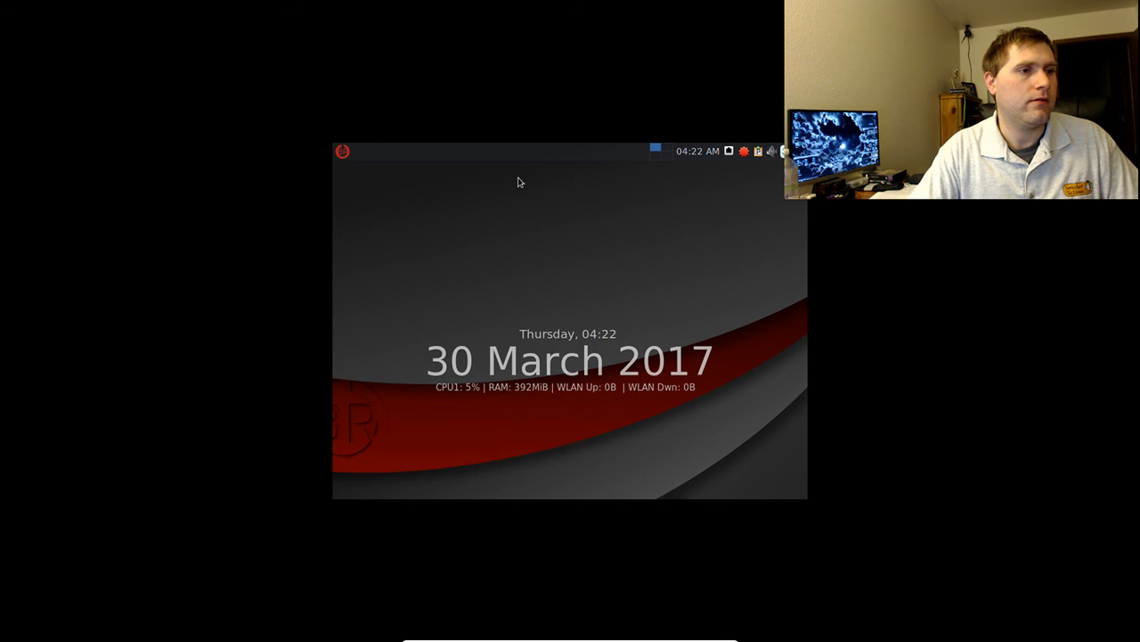
{"action": "key", "text": "ctrl+f"}
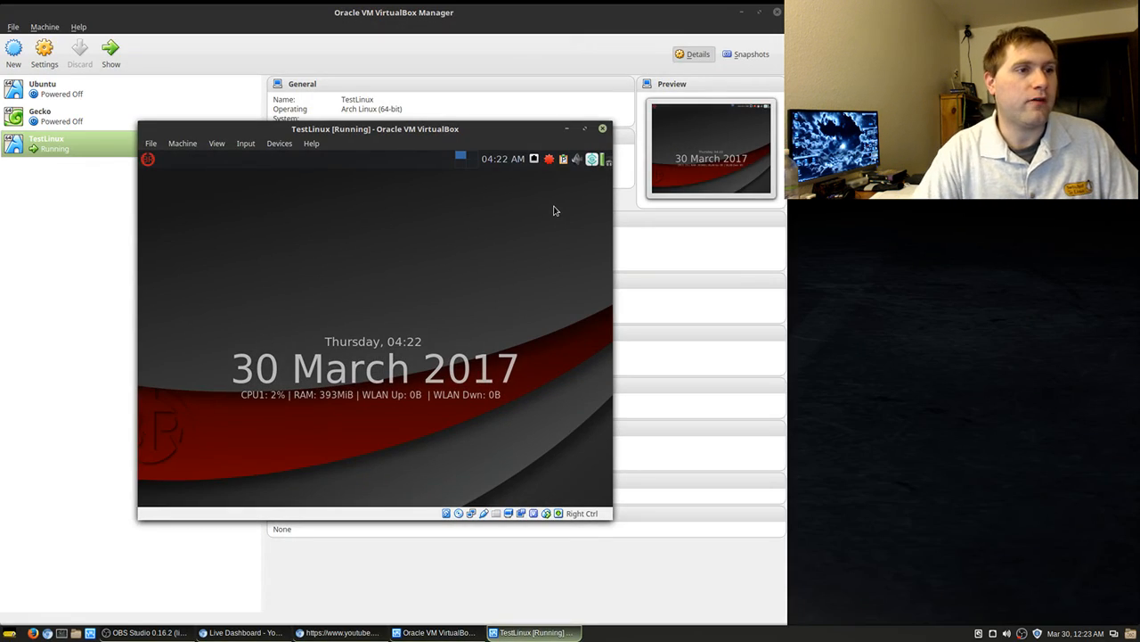
Enlarge the TestLinux window to nearly fill the host screen so the guest resolution grows, and switch it to full screen.
{"action": "left_click_drag", "start_coordinate": [450, 130], "coordinate": [311, 62]}
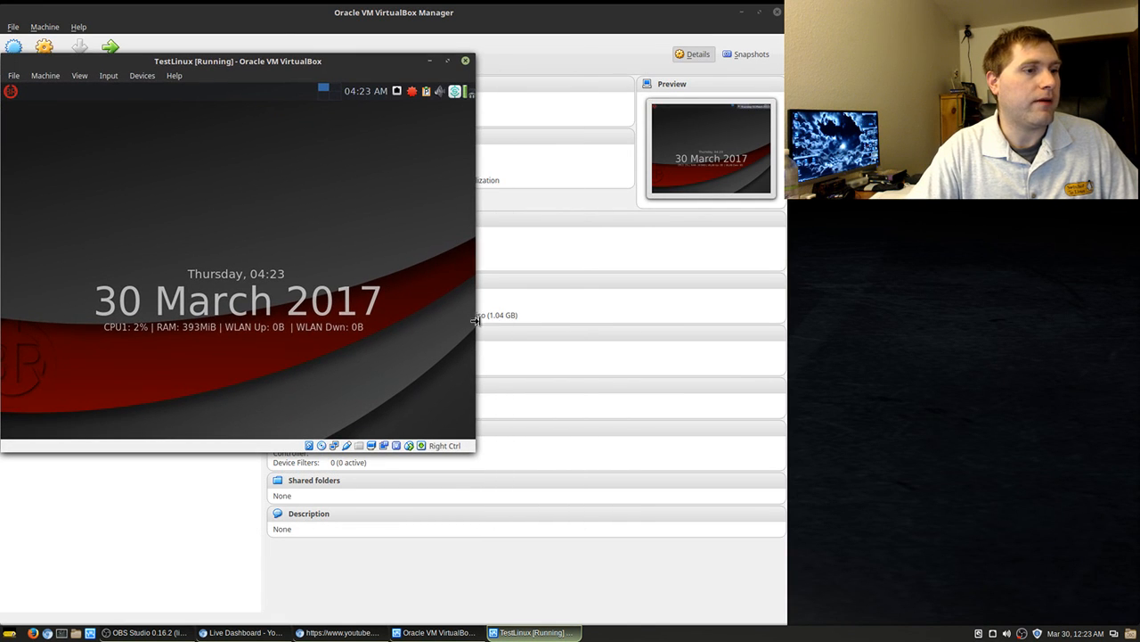
{"action": "left_click_drag", "start_coordinate": [467, 447], "coordinate": [732, 564]}
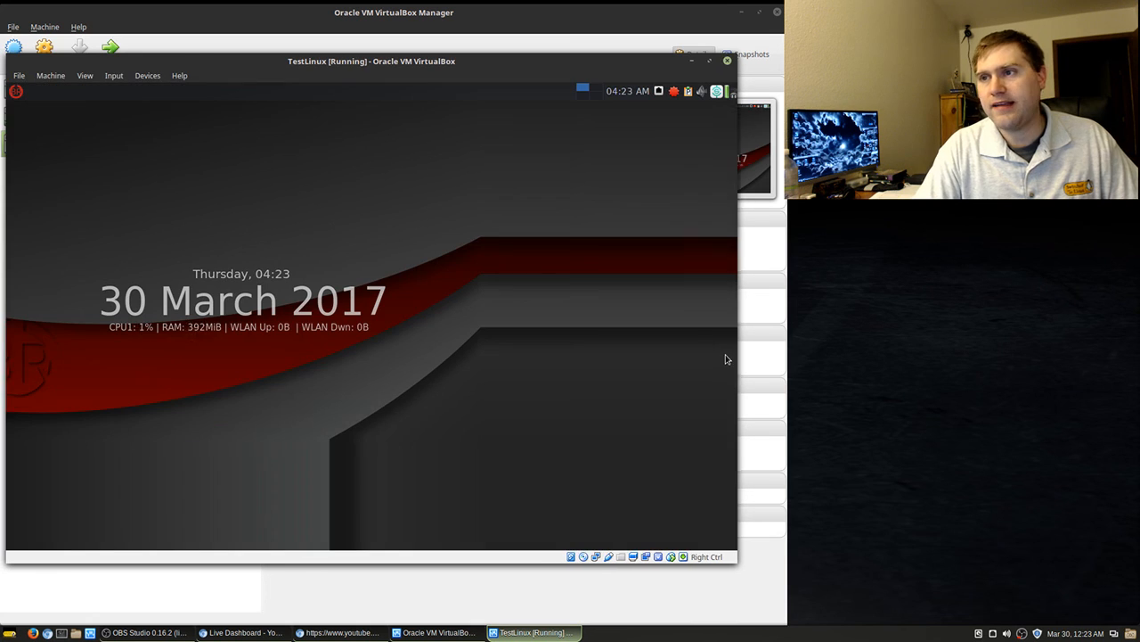
{"action": "left_click_drag", "start_coordinate": [736, 562], "coordinate": [1139, 623]}
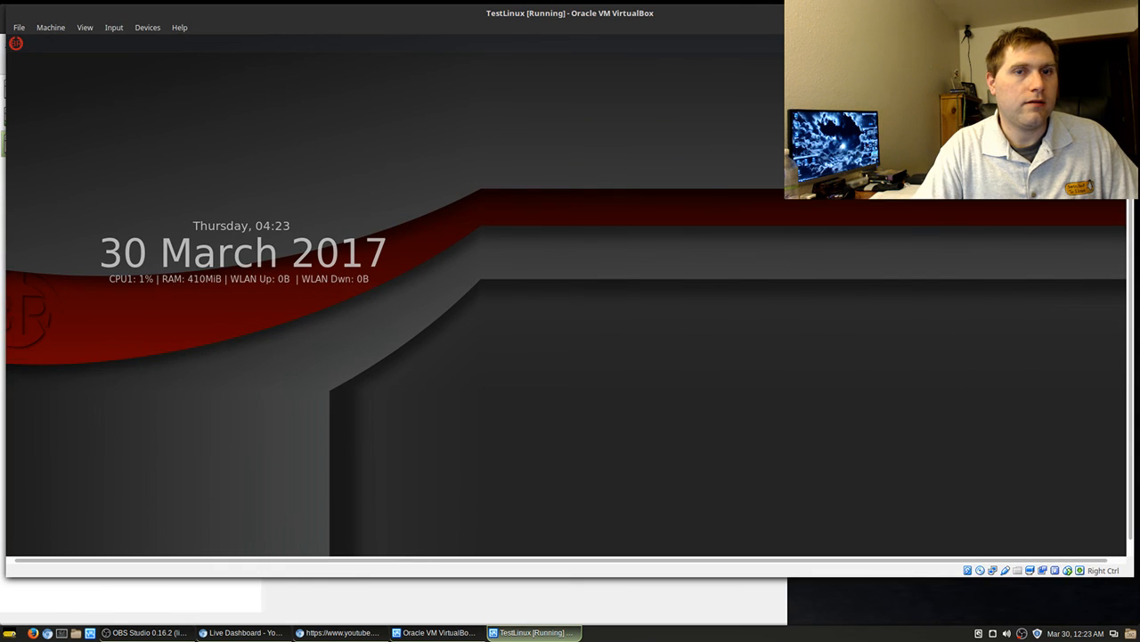
{"action": "key", "text": "Control_R+f"}
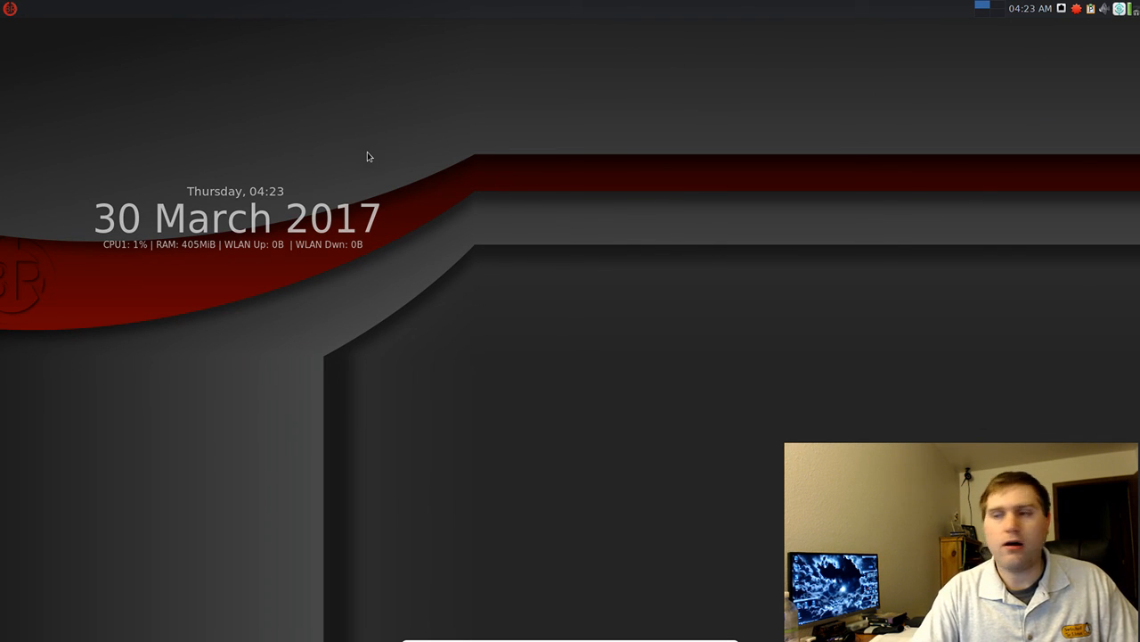
Search the guest's applications for "welc", open OBRevenge Welcome to view its options, and close it again.
{"action": "left_click", "coordinate": [11, 11]}
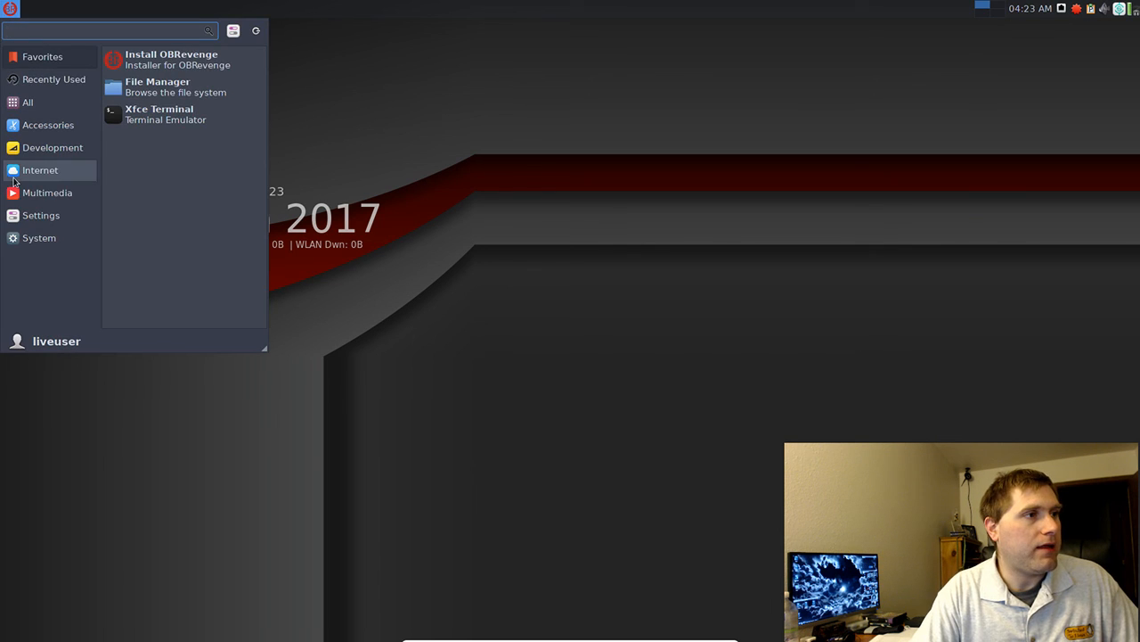
{"action": "mouse_move", "coordinate": [51, 87]}
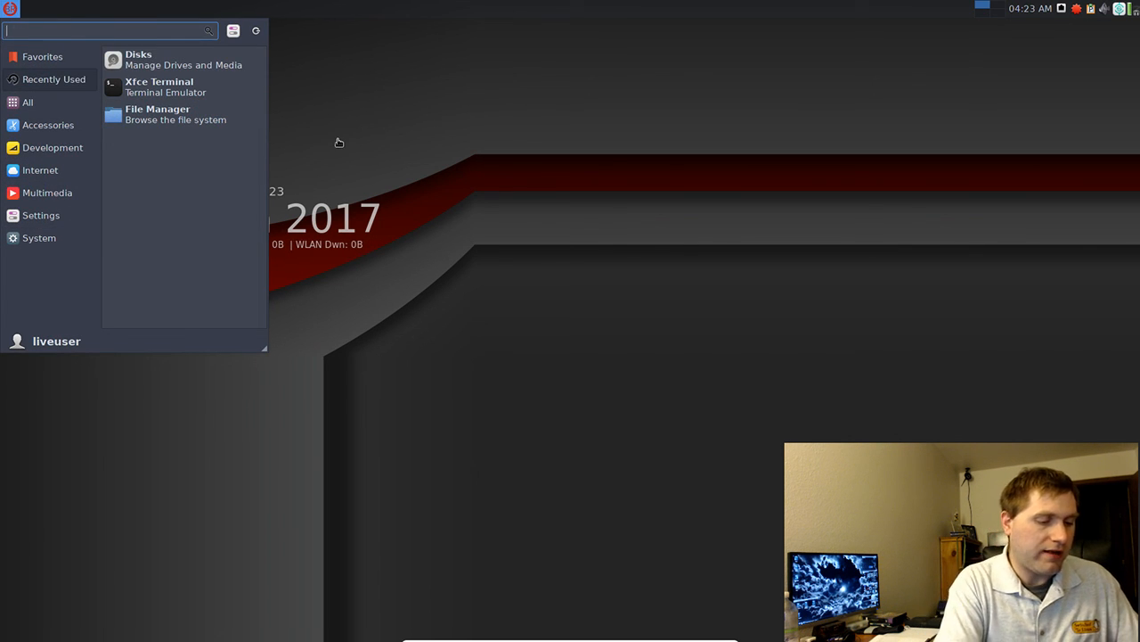
{"action": "type", "text": "welc"}
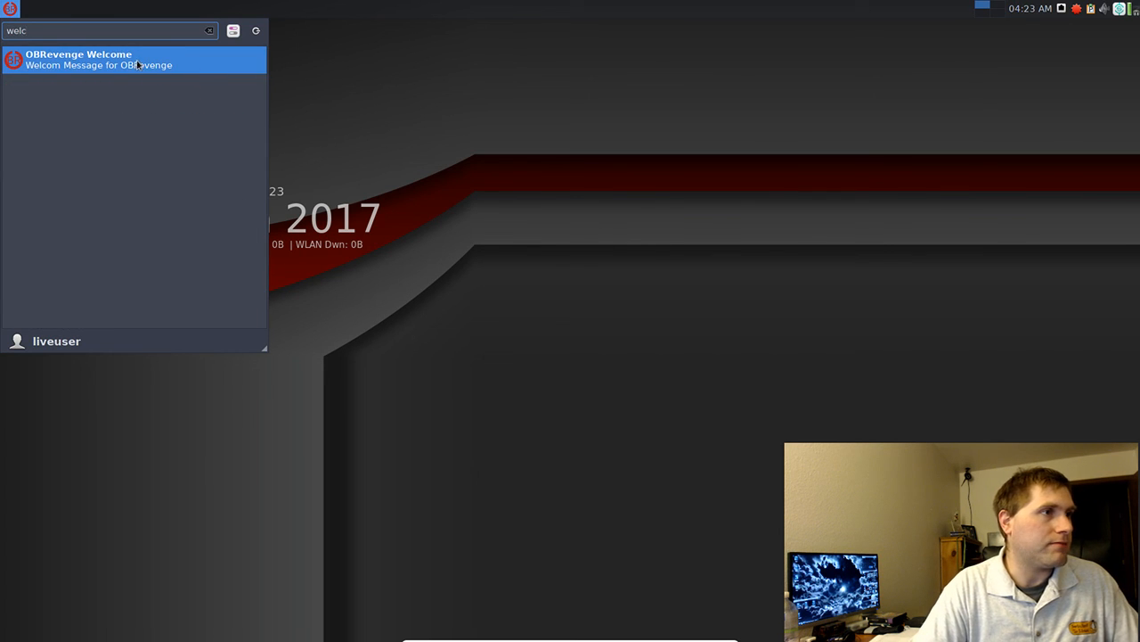
{"action": "key", "text": "Return"}
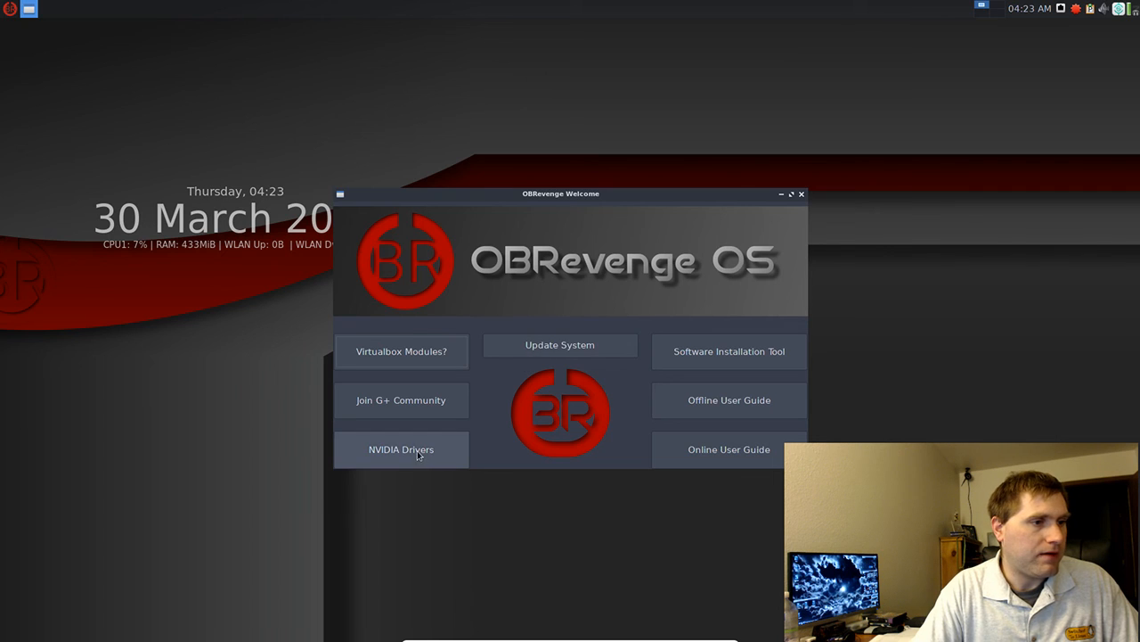
{"action": "left_click", "coordinate": [802, 194]}
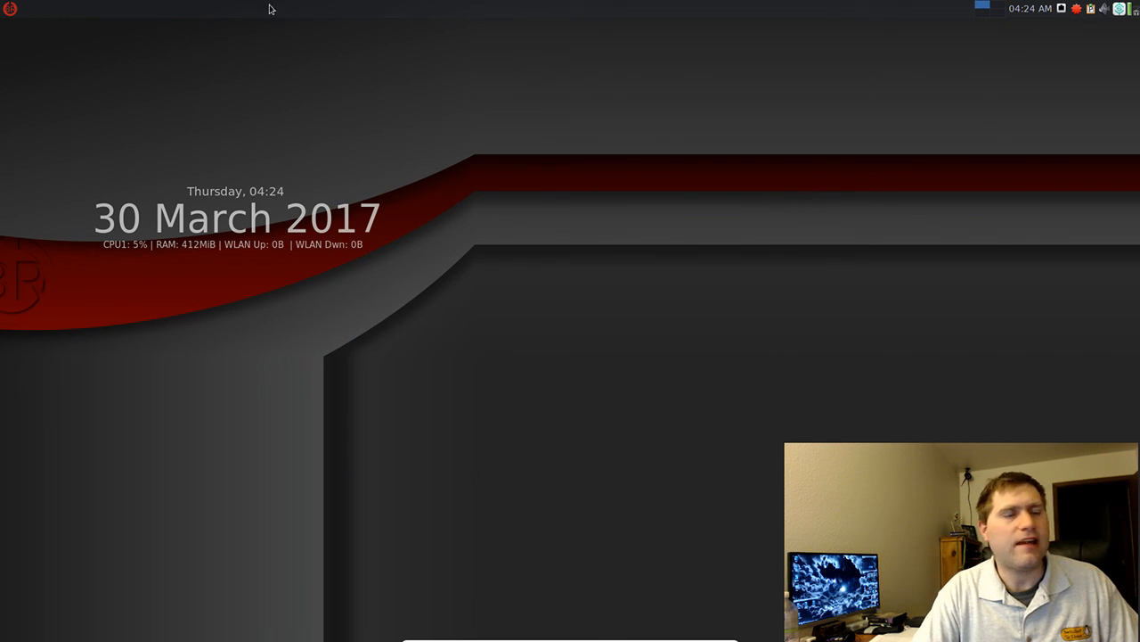
Launch the OBRevenge installer and accept English (UnitedStates) as the language and America/New York as the location.
{"action": "left_click", "coordinate": [9, 8]}
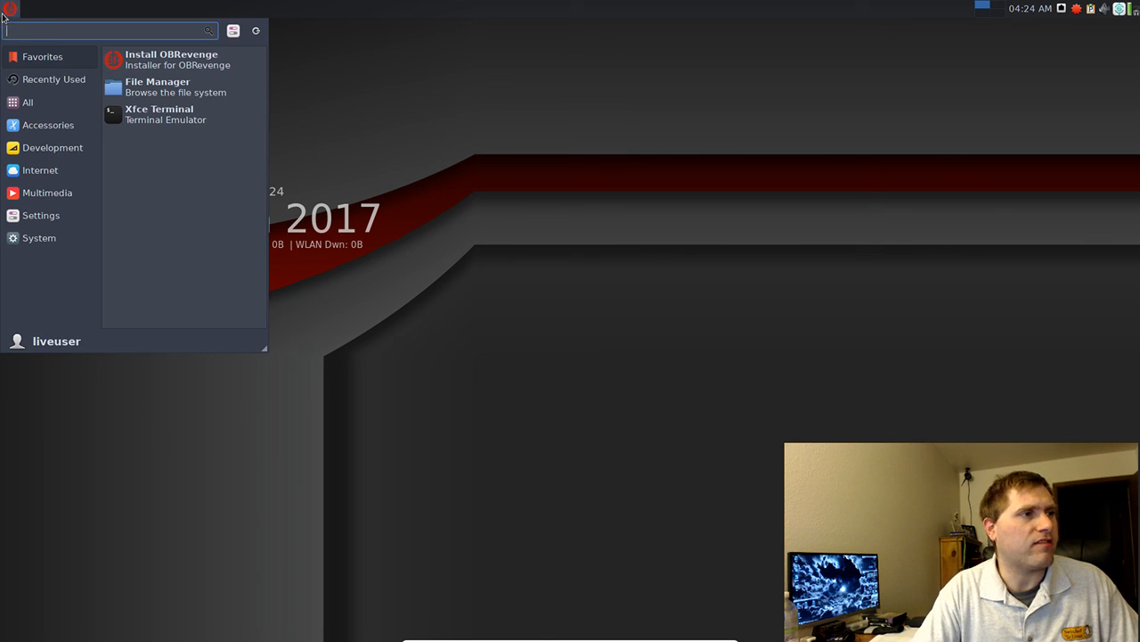
{"action": "left_click", "coordinate": [182, 64]}
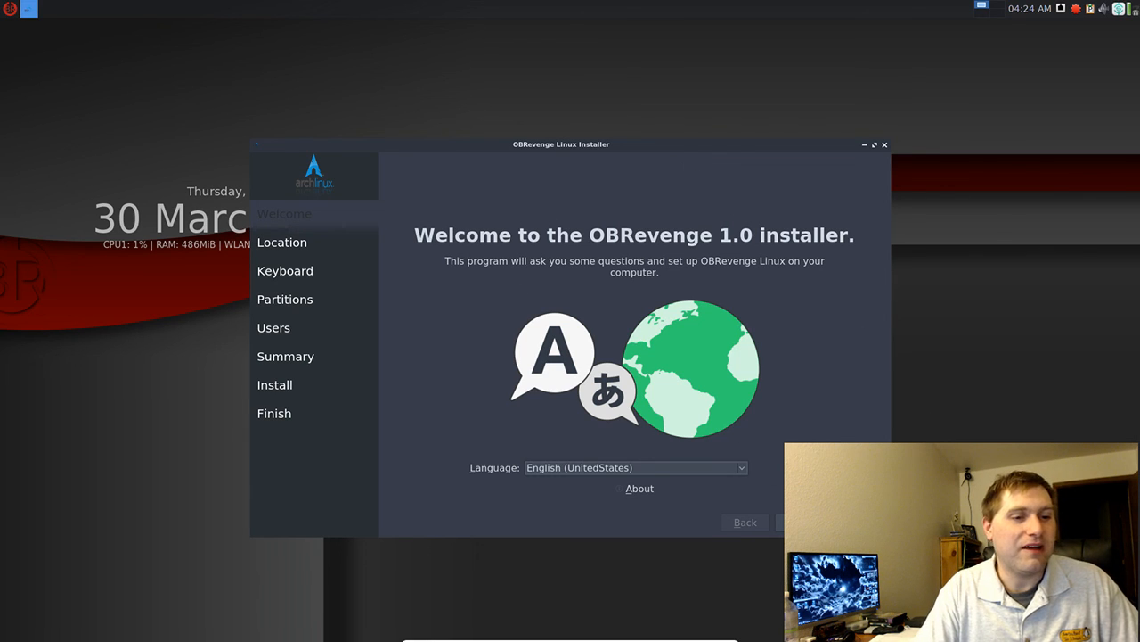
{"action": "left_click", "coordinate": [777, 520]}
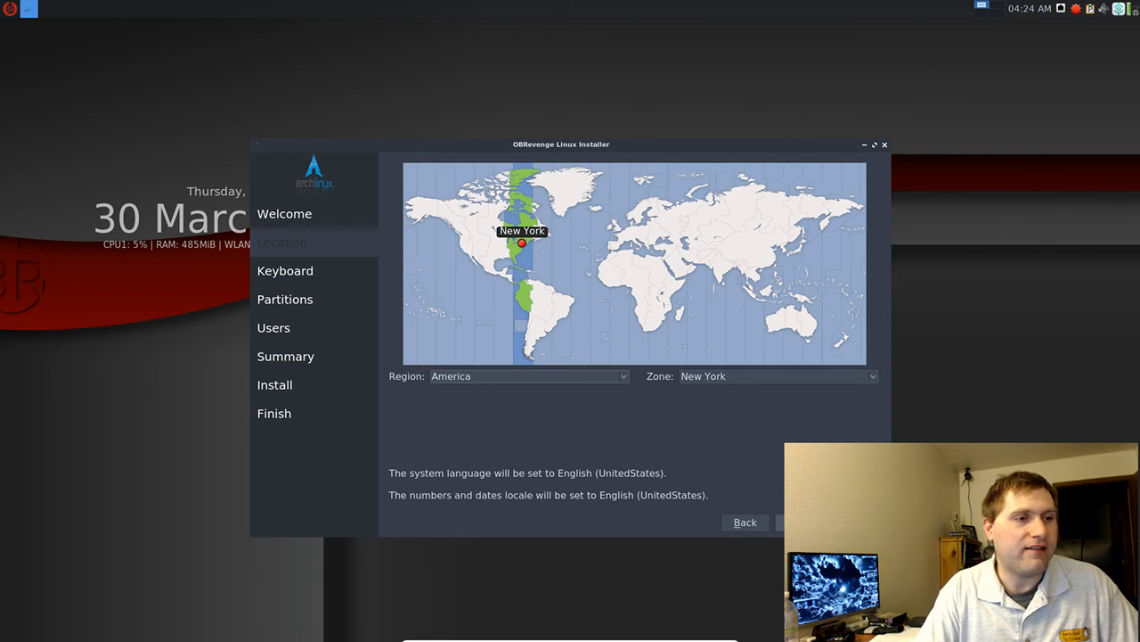
{"action": "left_click", "coordinate": [784, 522]}
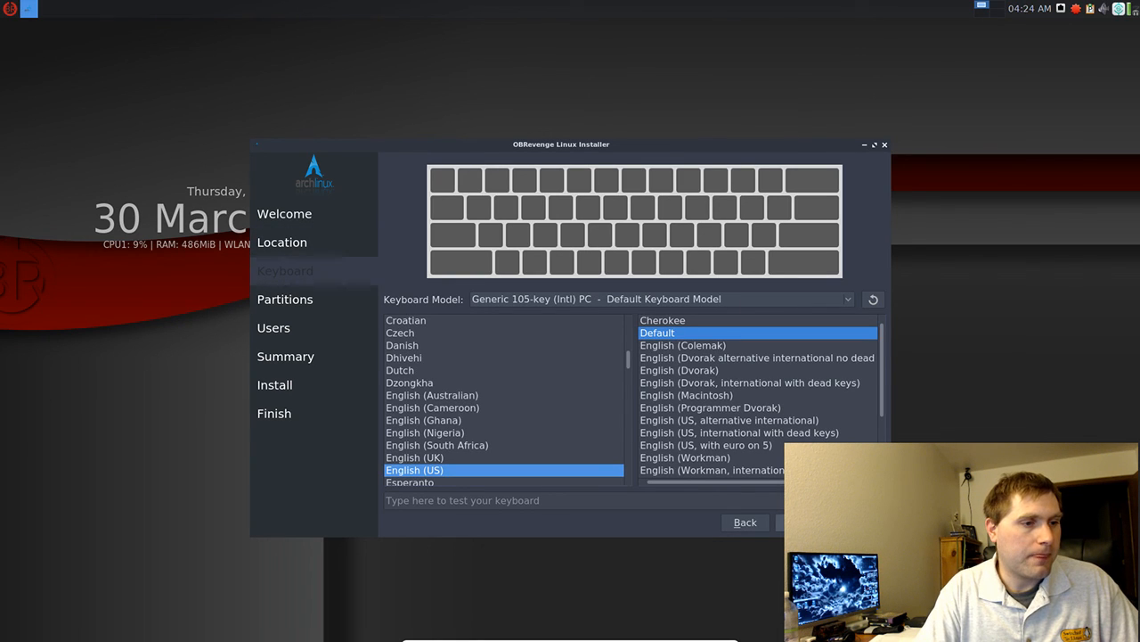
Accept the English (US) default keyboard layout and choose Erase disk for the 8.0 GiB ATA VBOX HARDDISK.
{"action": "left_click", "coordinate": [781, 523]}
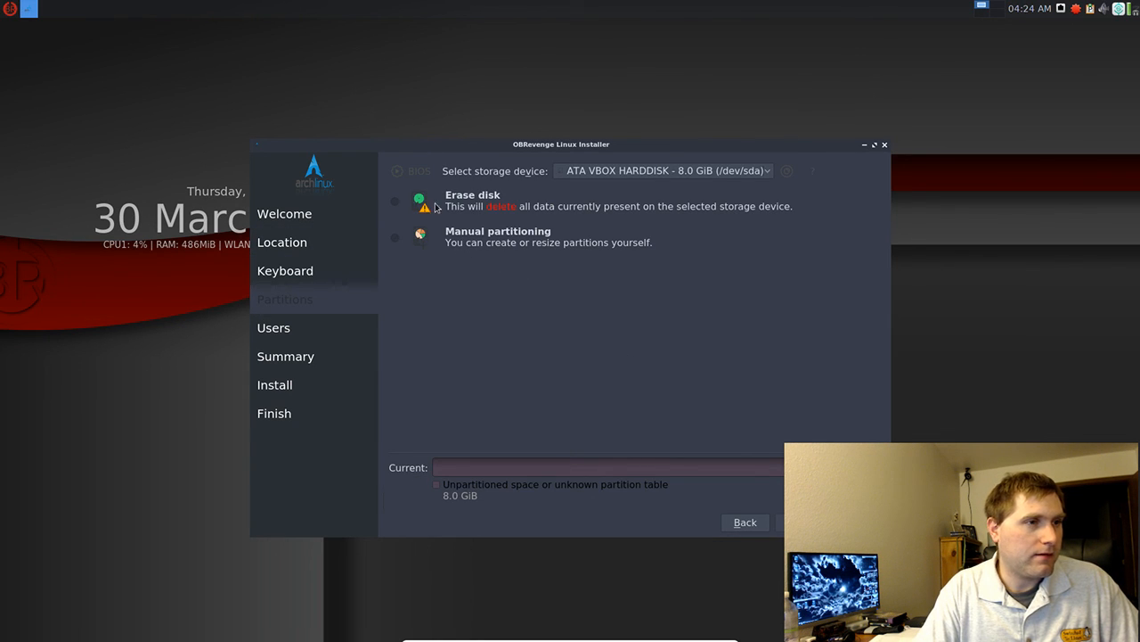
{"action": "left_click", "coordinate": [396, 201]}
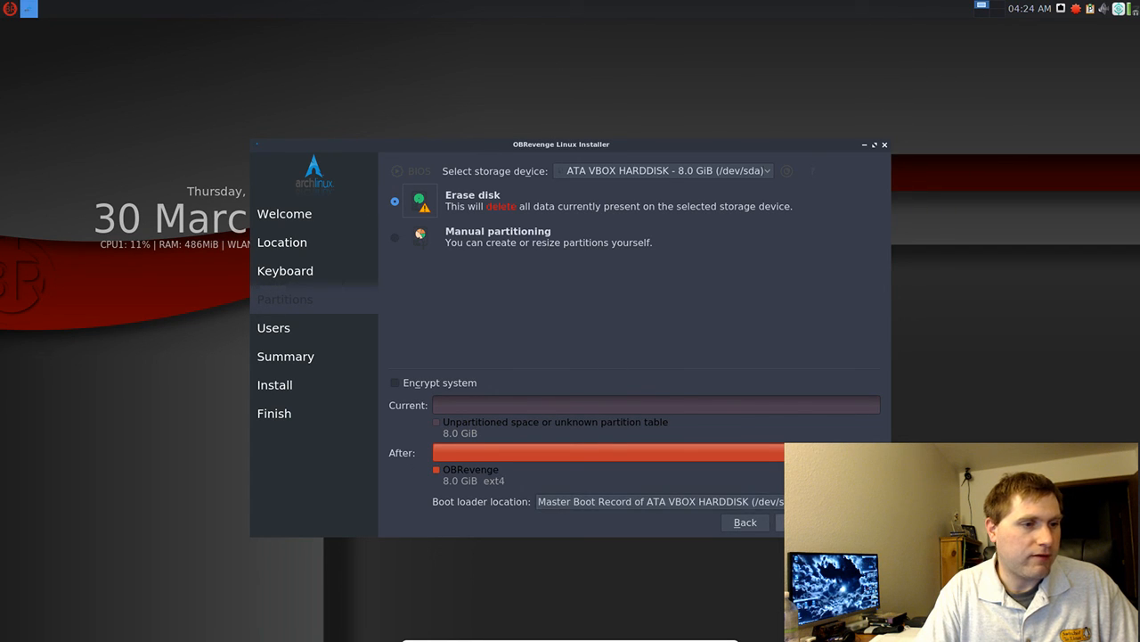
{"action": "left_click", "coordinate": [781, 523]}
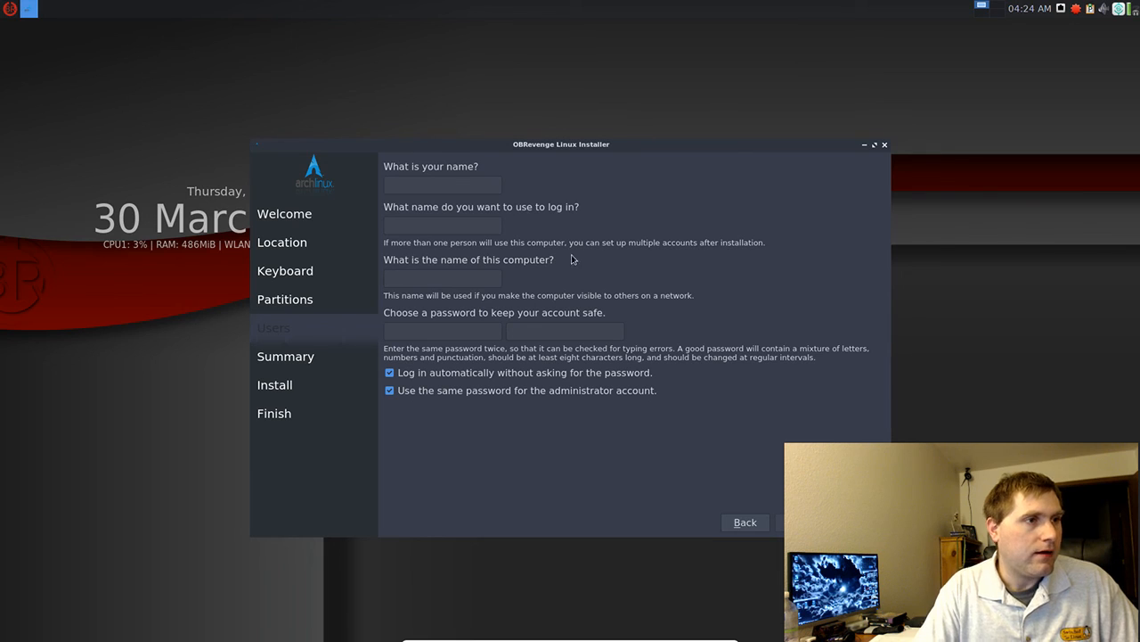
Enter the user's name and the account password with its confirmation, and start the installation from the summary.
{"action": "type", "text": "Sasquatch"}
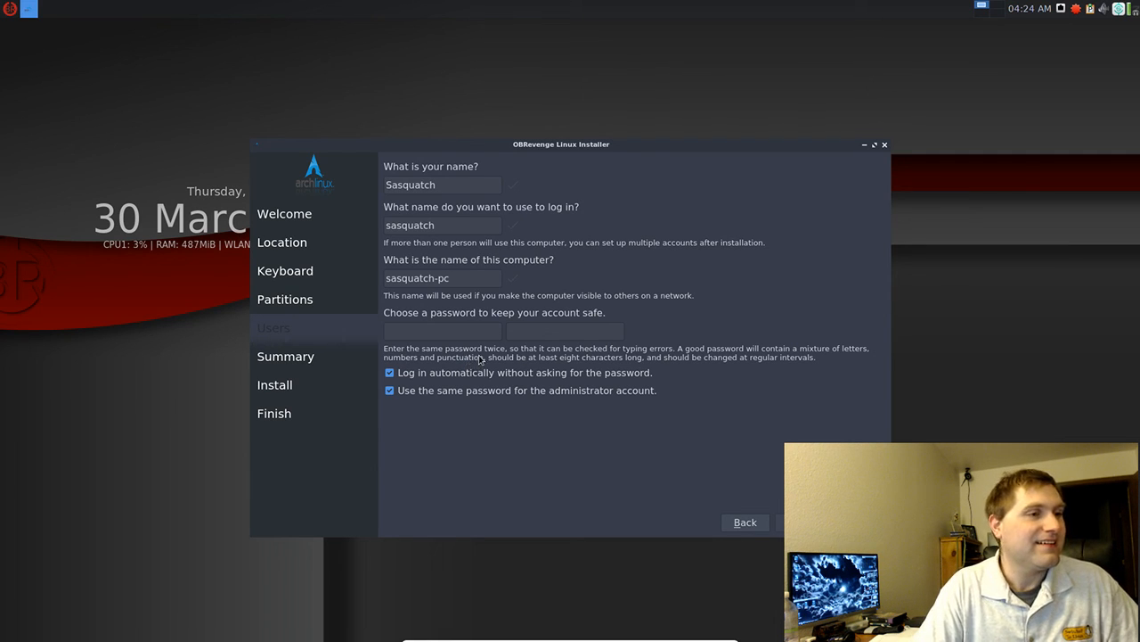
{"action": "type", "text": "●●"}
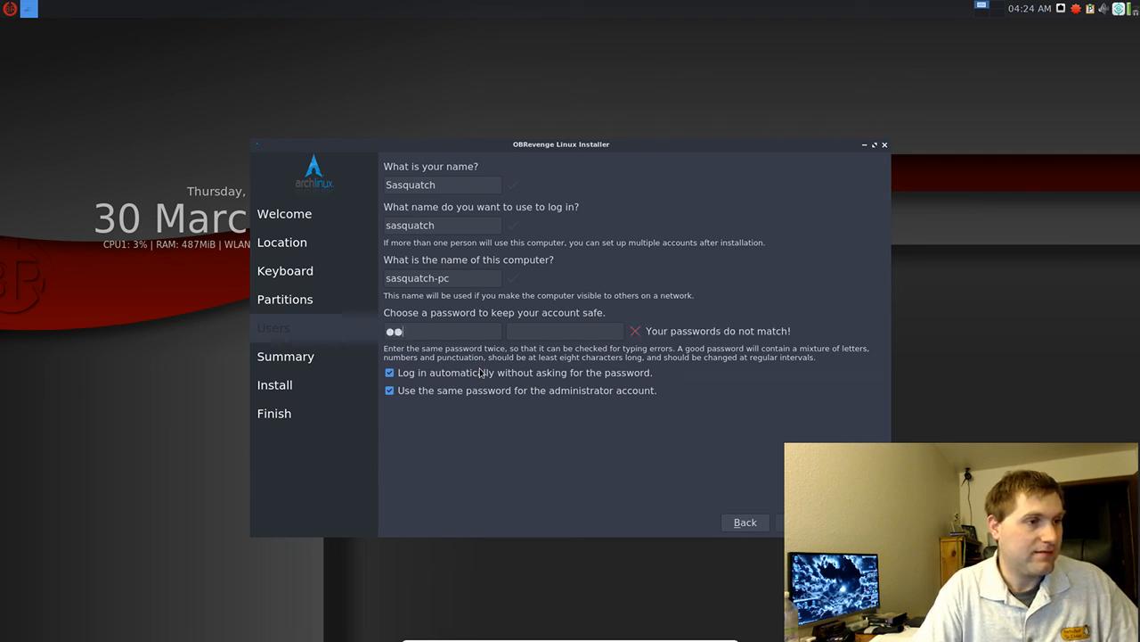
{"action": "left_click", "coordinate": [567, 330]}
{"action": "type", "text": "●●"}
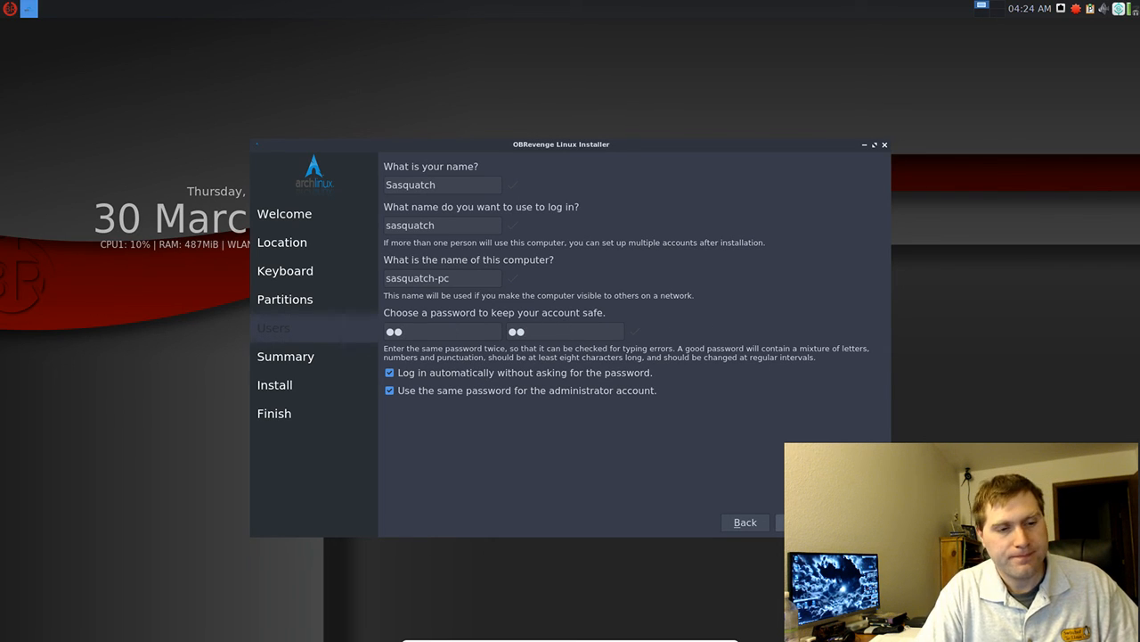
{"action": "left_click", "coordinate": [802, 522]}
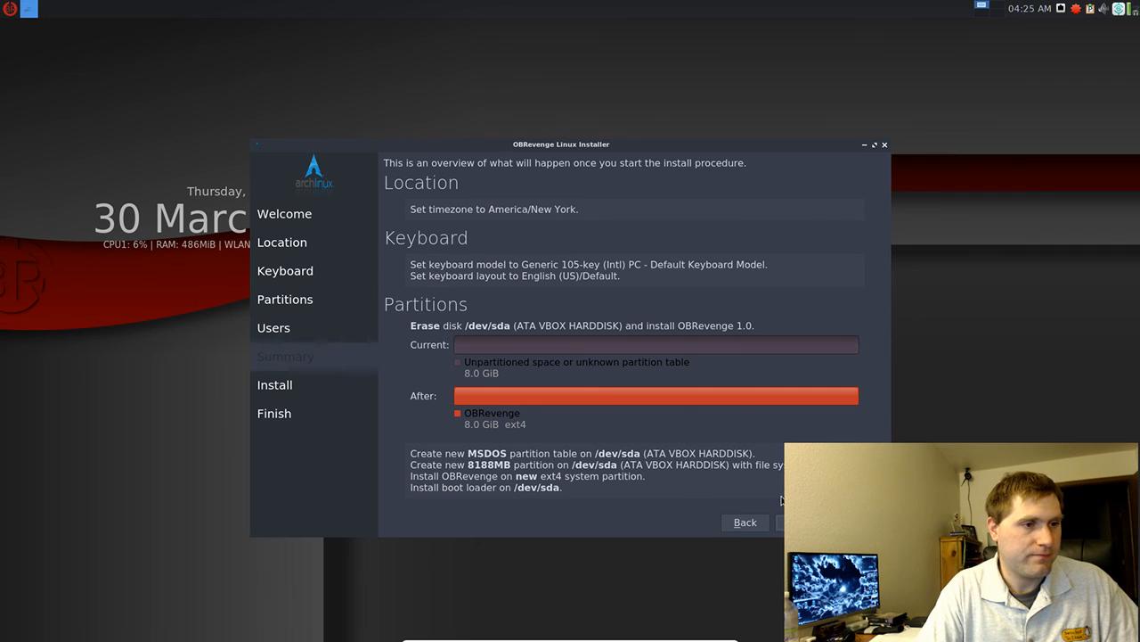
{"action": "left_click", "coordinate": [802, 522]}
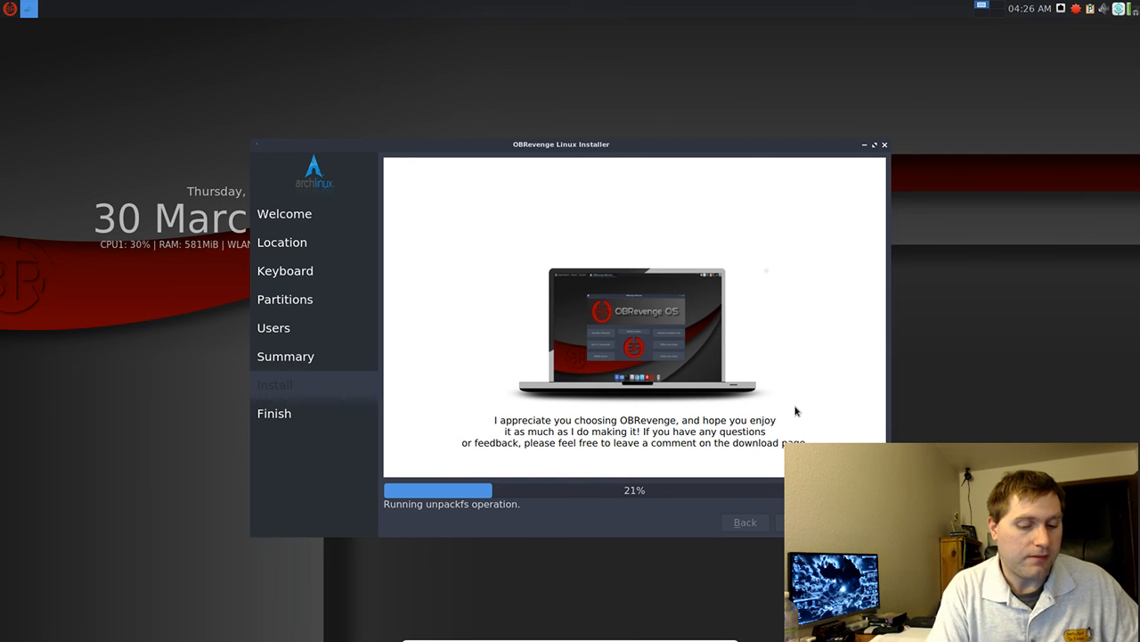
Take TestLinux out of full screen, shrink its window and move it beside the machine list in VirtualBox Manager.
{"action": "key", "text": "Control_R+f"}
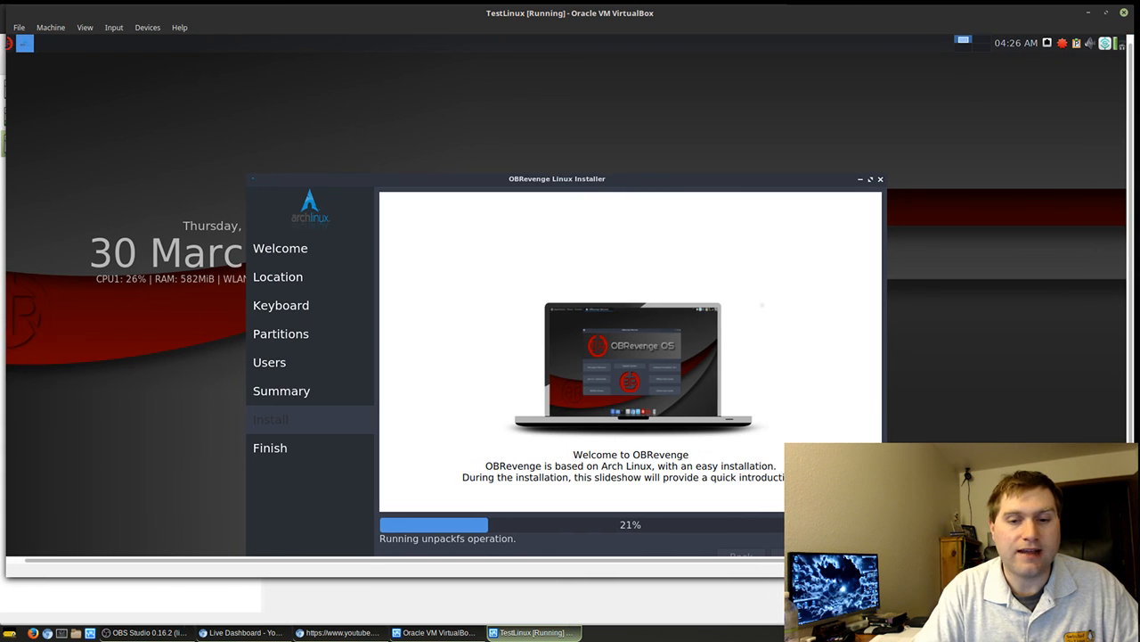
{"action": "left_click_drag", "start_coordinate": [1132, 574], "coordinate": [531, 532]}
{"action": "left_click_drag", "start_coordinate": [453, 13], "coordinate": [927, 85]}
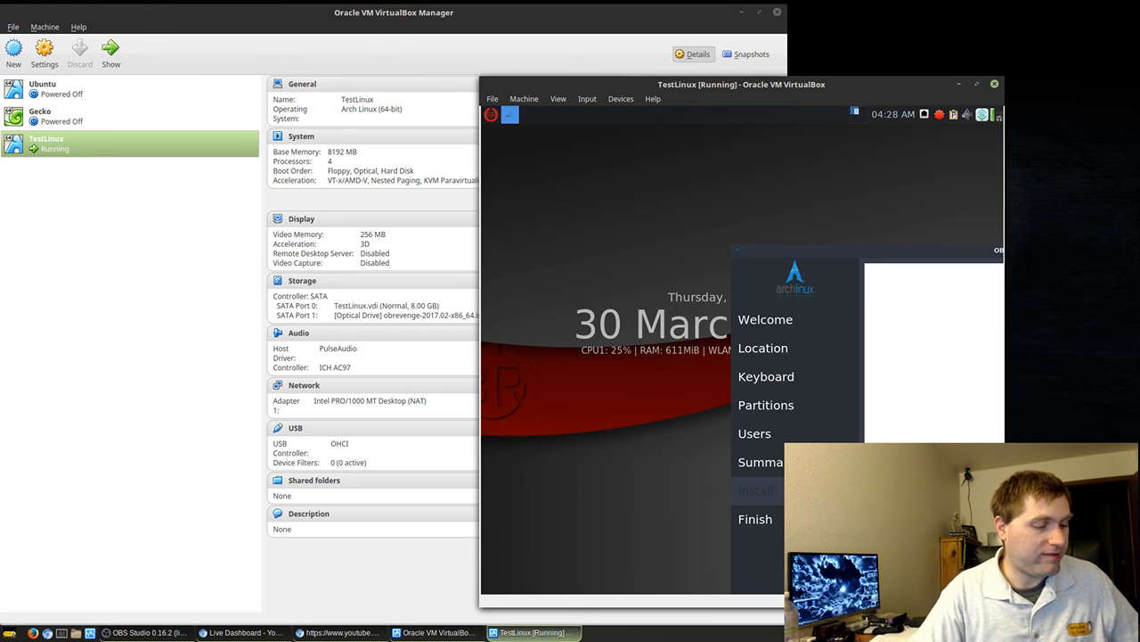
Search the host's applications for "sys" and open System Info.
{"action": "key", "text": "super"}
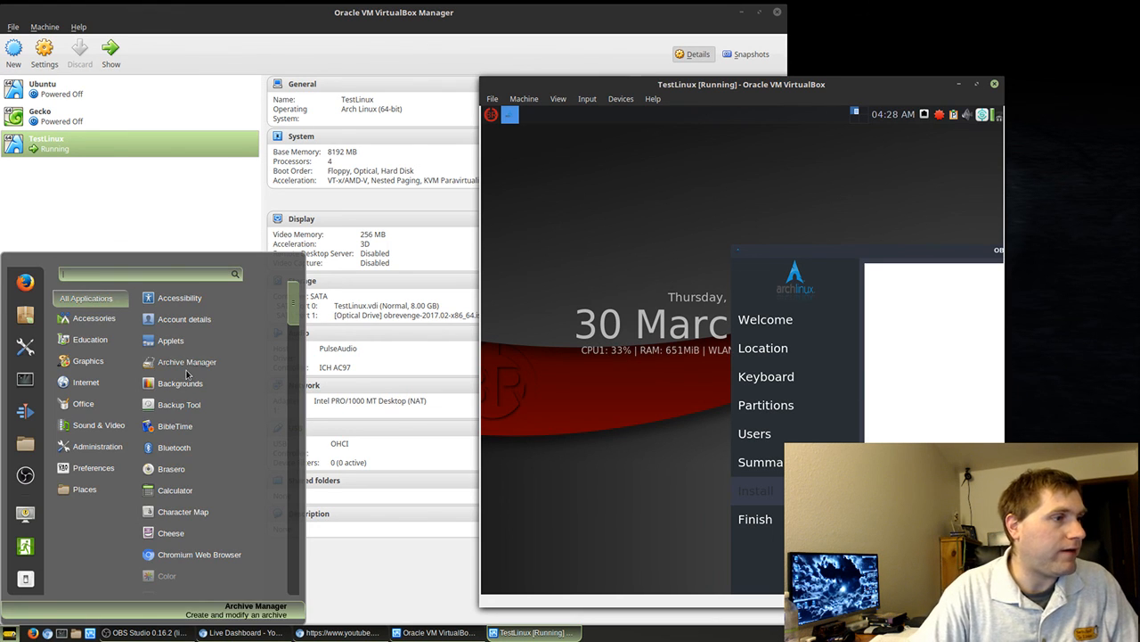
{"action": "type", "text": "abi"}
{"action": "key", "text": "BackSpace"}
{"action": "key", "text": "BackSpace"}
{"action": "key", "text": "BackSpace"}
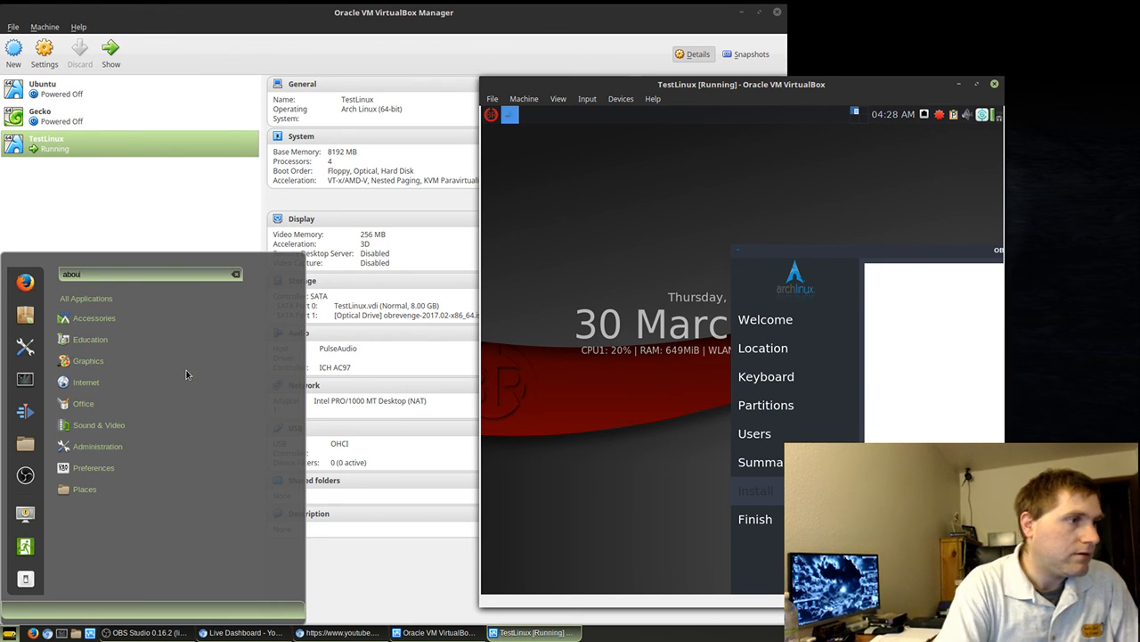
{"action": "type", "text": "sys"}
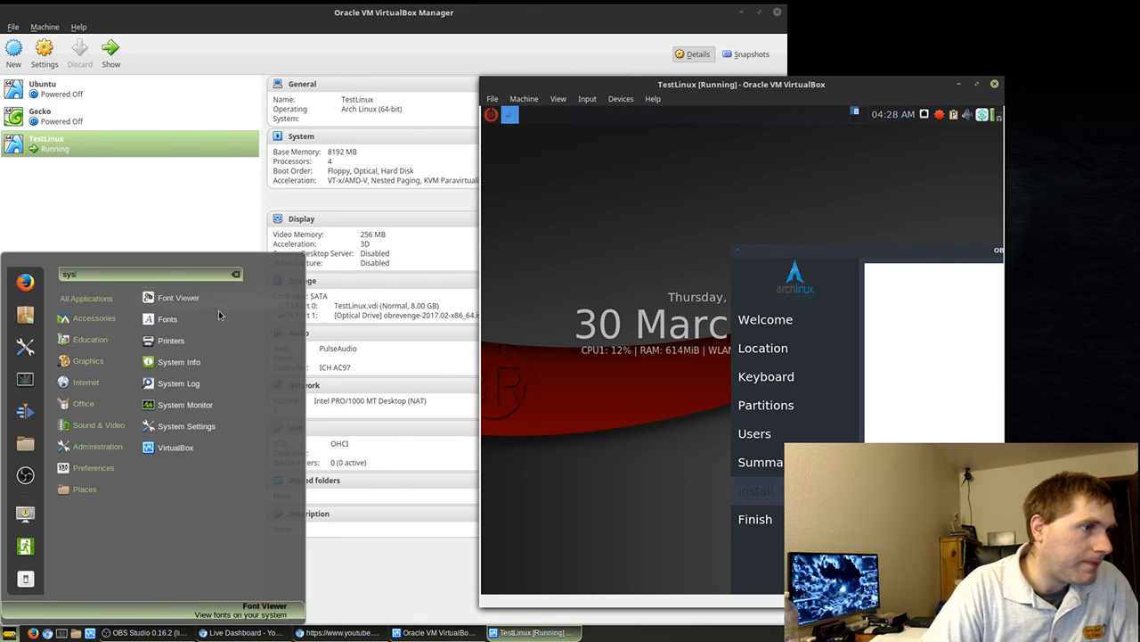
{"action": "left_click", "coordinate": [191, 362]}
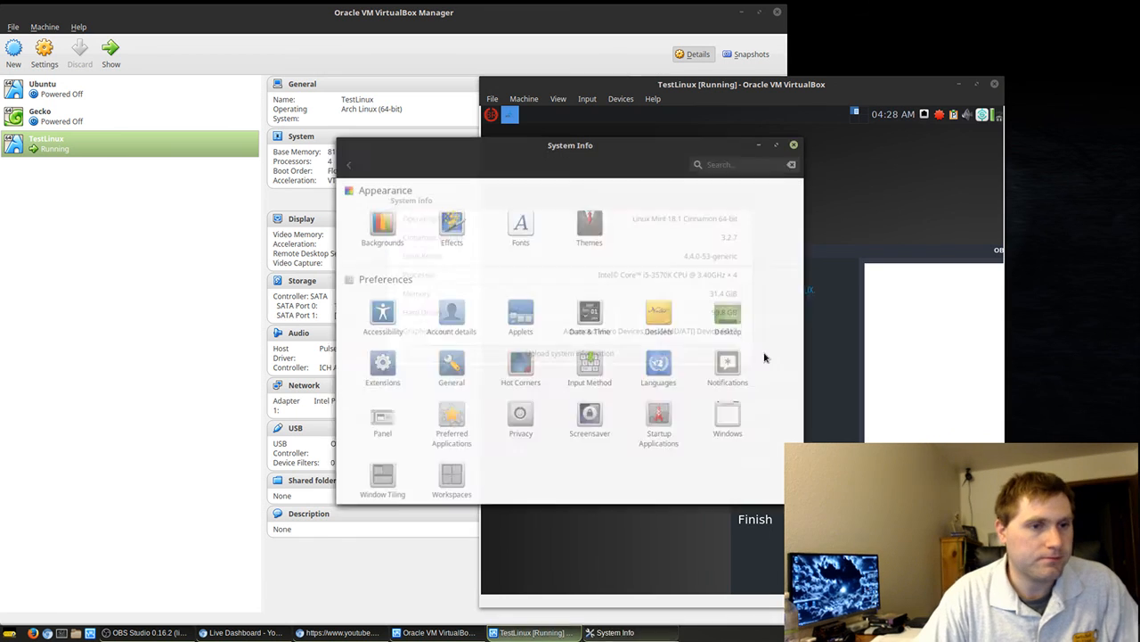
Move System Info aside to review the host's specifications, close it, and return TestLinux to full screen.
{"action": "left_click_drag", "start_coordinate": [601, 142], "coordinate": [383, 102]}
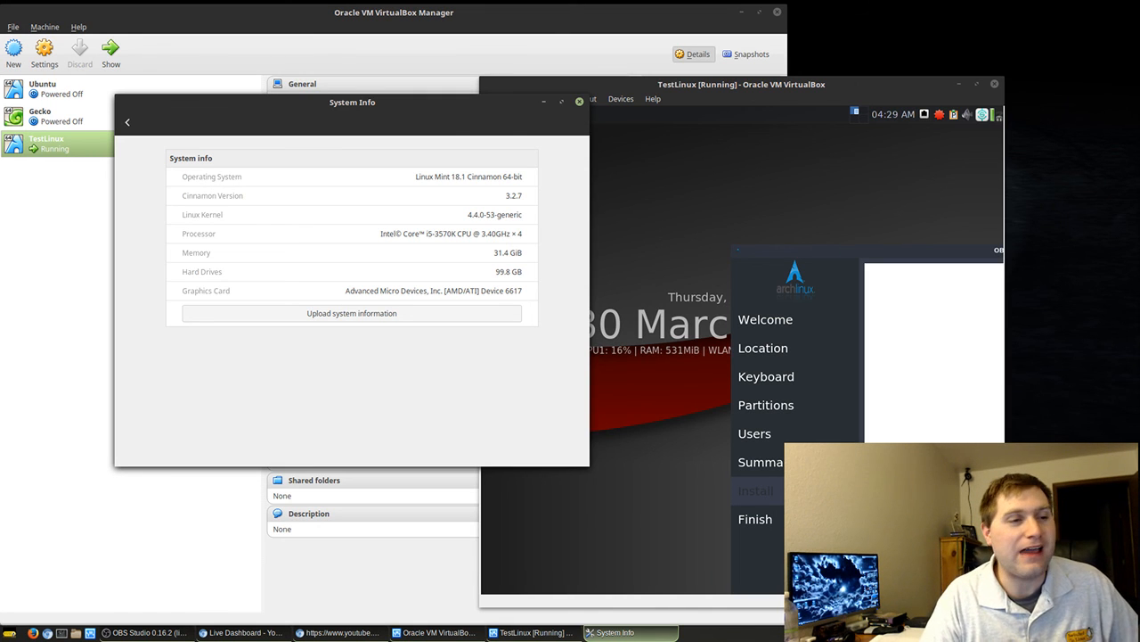
{"action": "left_click", "coordinate": [579, 100]}
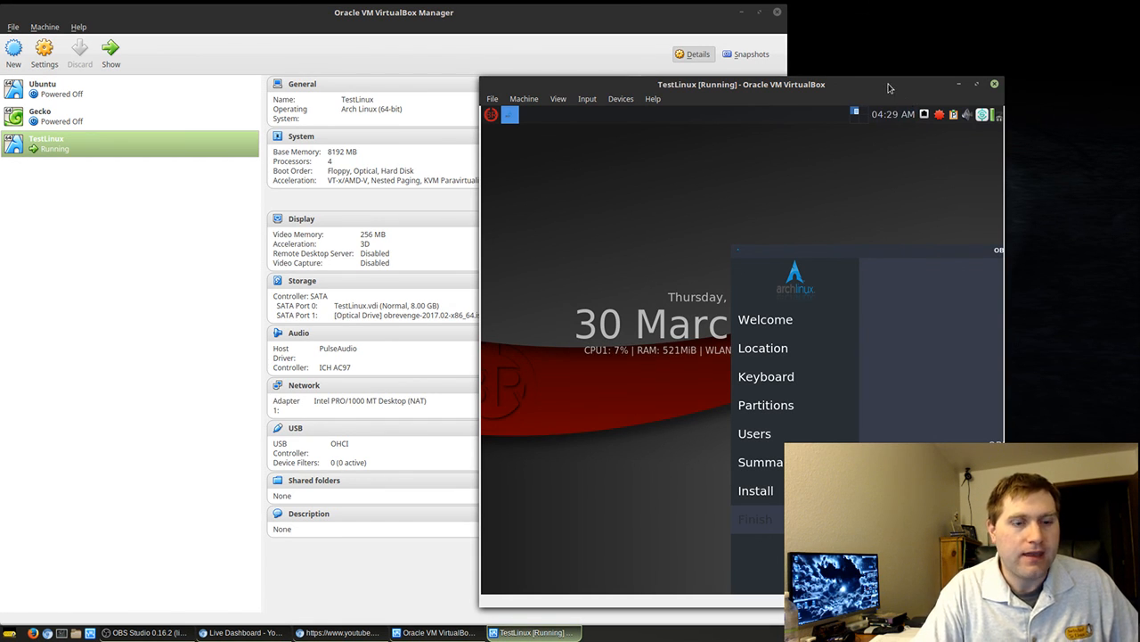
{"action": "key", "text": "ctrl+f"}
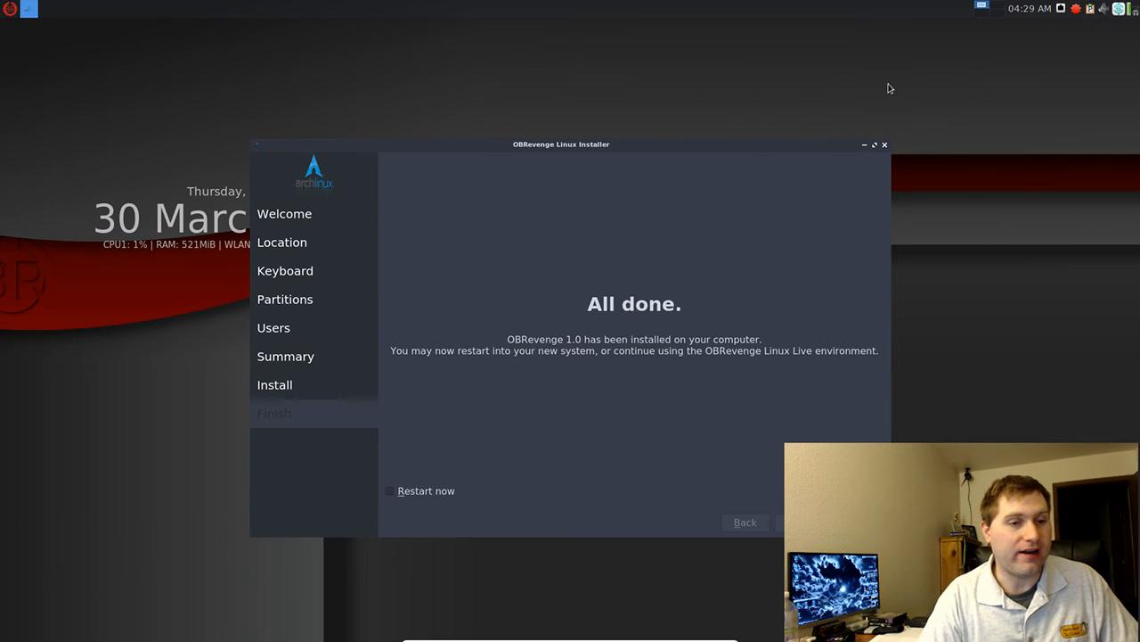
Finish the OBRevenge installer with Restart now unchecked, and shut down the live system.
{"action": "left_click", "coordinate": [416, 491]}
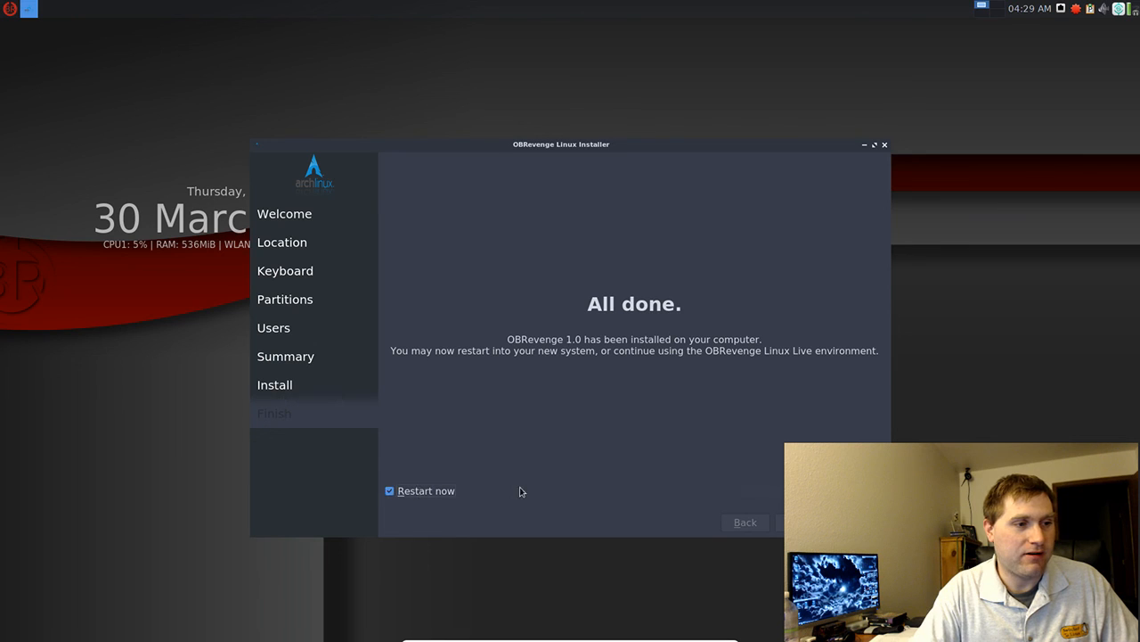
{"action": "left_click", "coordinate": [389, 491]}
{"action": "left_click", "coordinate": [807, 522]}
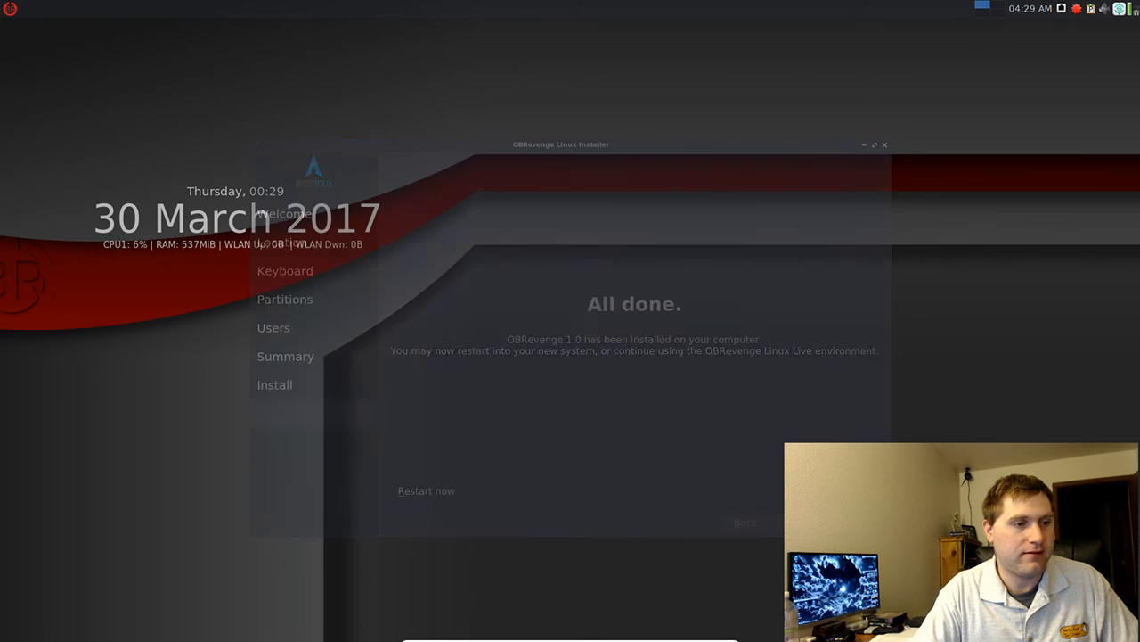
{"action": "left_click", "coordinate": [14, 9]}
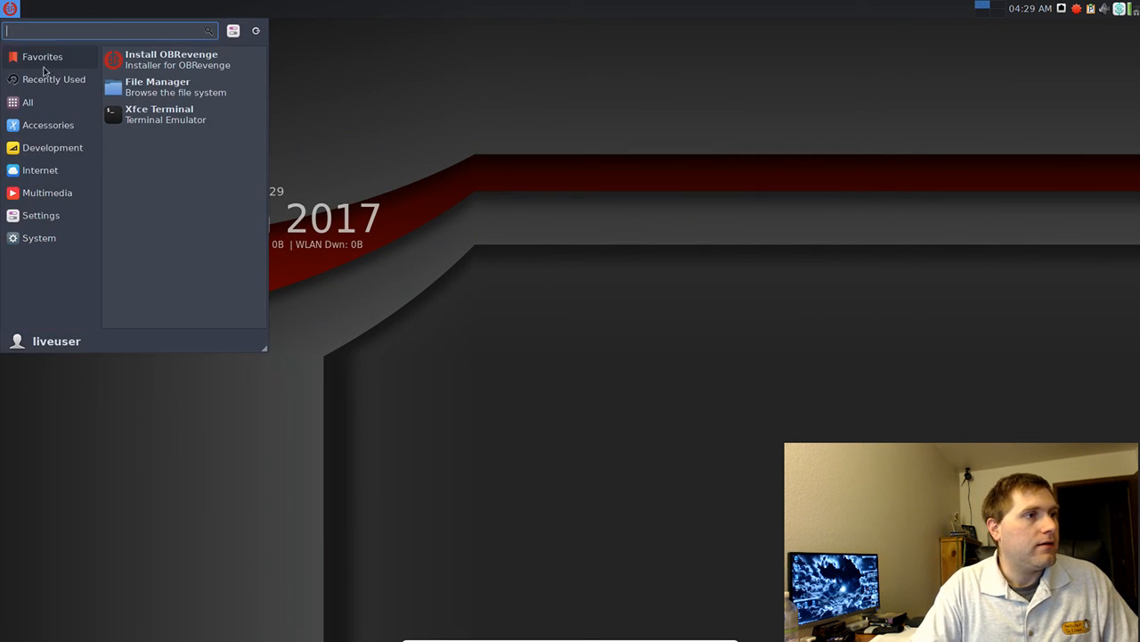
{"action": "left_click", "coordinate": [53, 238]}
{"action": "left_click", "coordinate": [256, 33]}
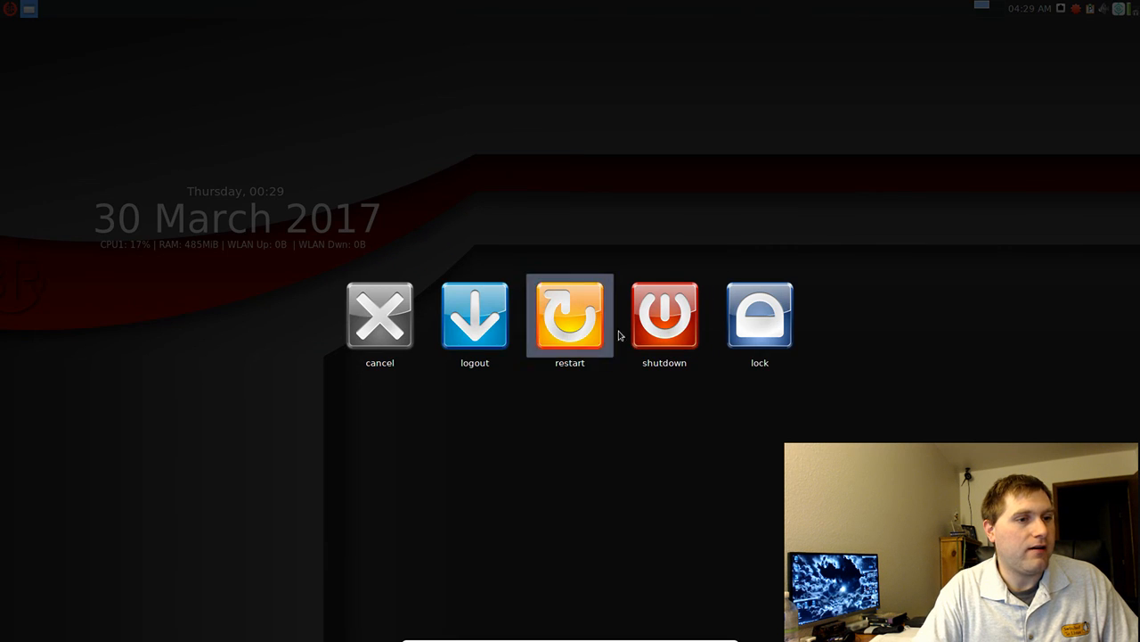
{"action": "left_click", "coordinate": [668, 327]}
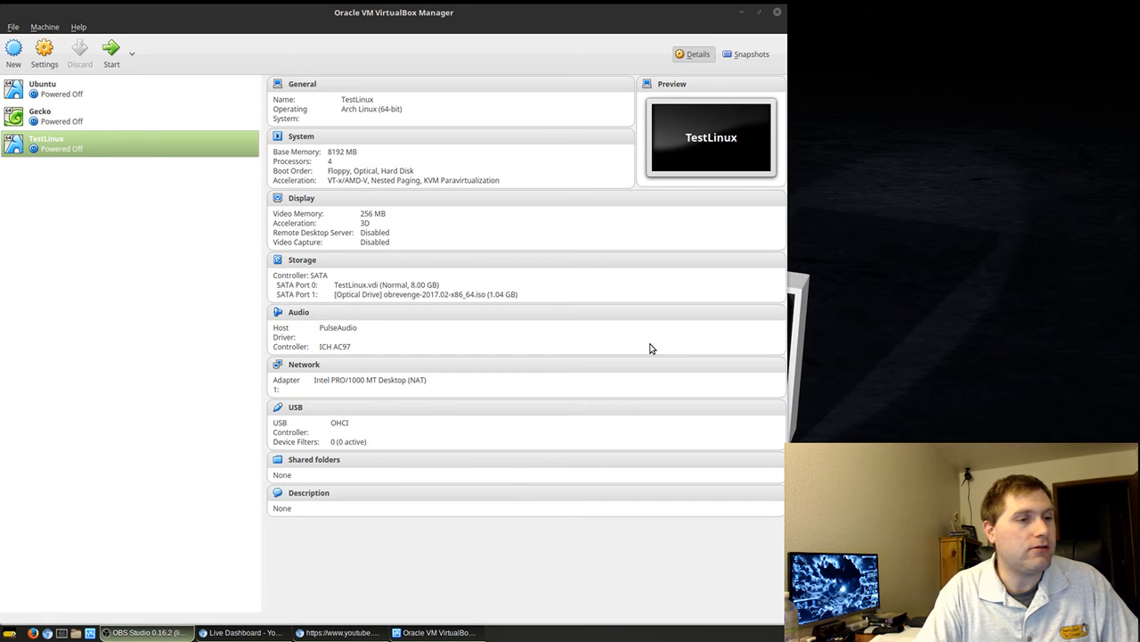
Remove the OBRevenge ISO from TestLinux's optical drive and boot the machine into OBRevenge Linux.
{"action": "left_click", "coordinate": [417, 297]}
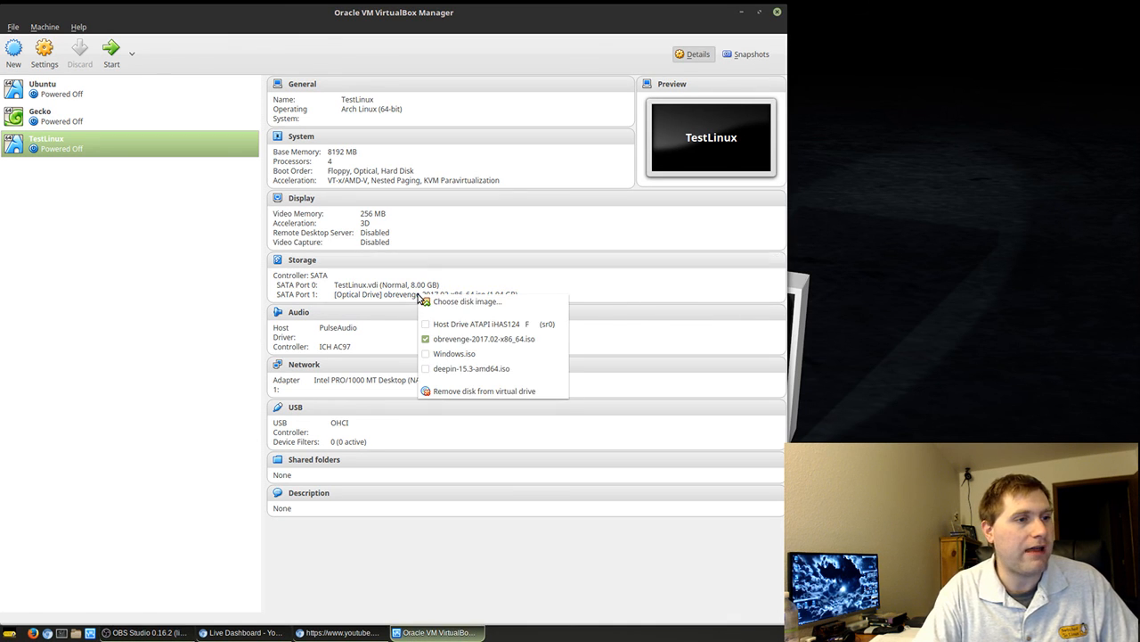
{"action": "left_click", "coordinate": [472, 394]}
{"action": "left_click", "coordinate": [109, 53]}
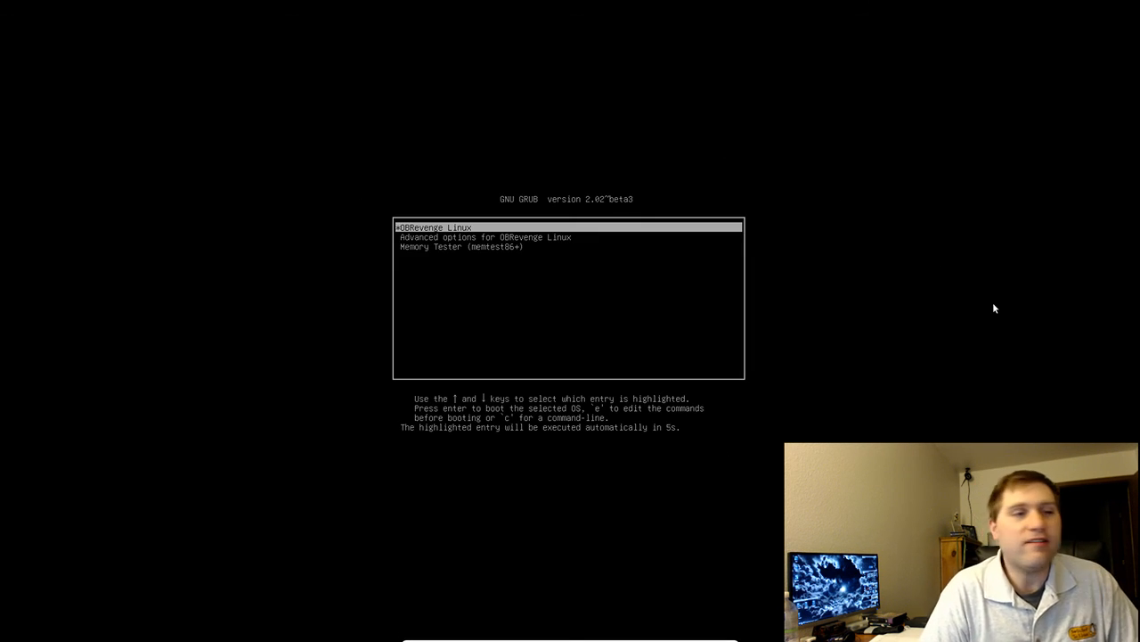
{"action": "key", "text": "Return"}
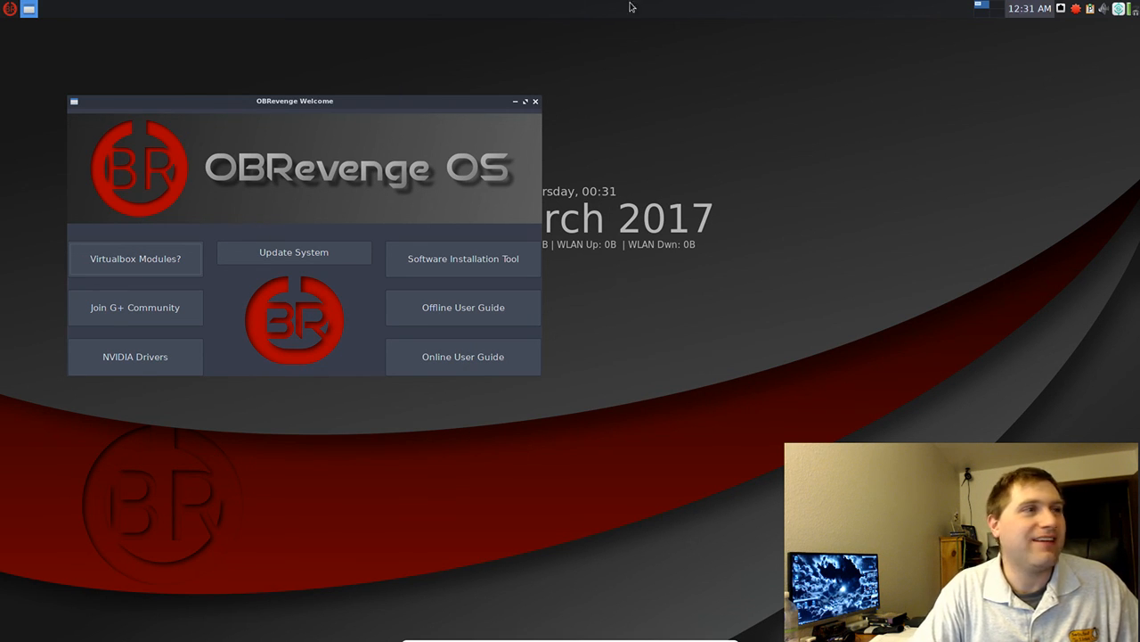
Shut down the newly installed OBRevenge system in TestLinux.
{"action": "left_click", "coordinate": [9, 9]}
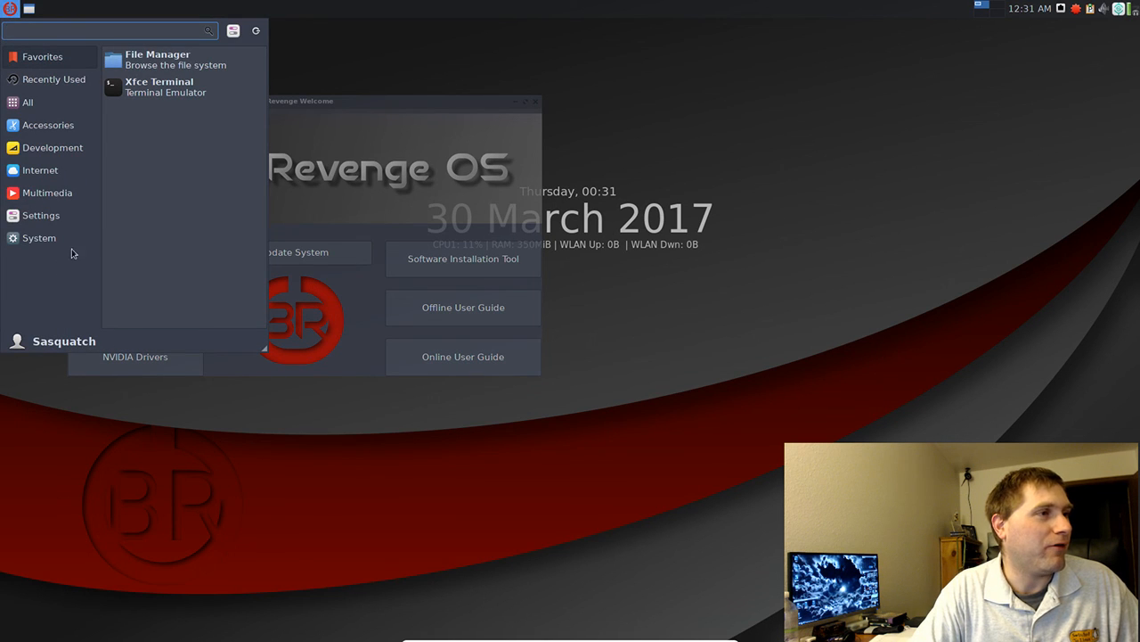
{"action": "left_click", "coordinate": [303, 44]}
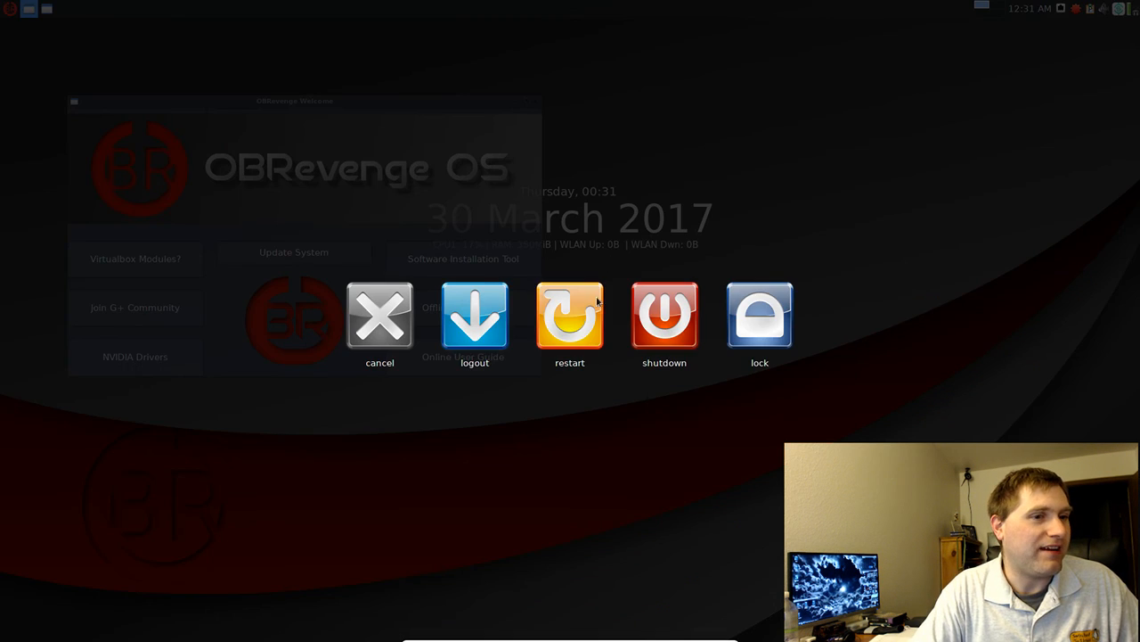
{"action": "left_click", "coordinate": [665, 317]}
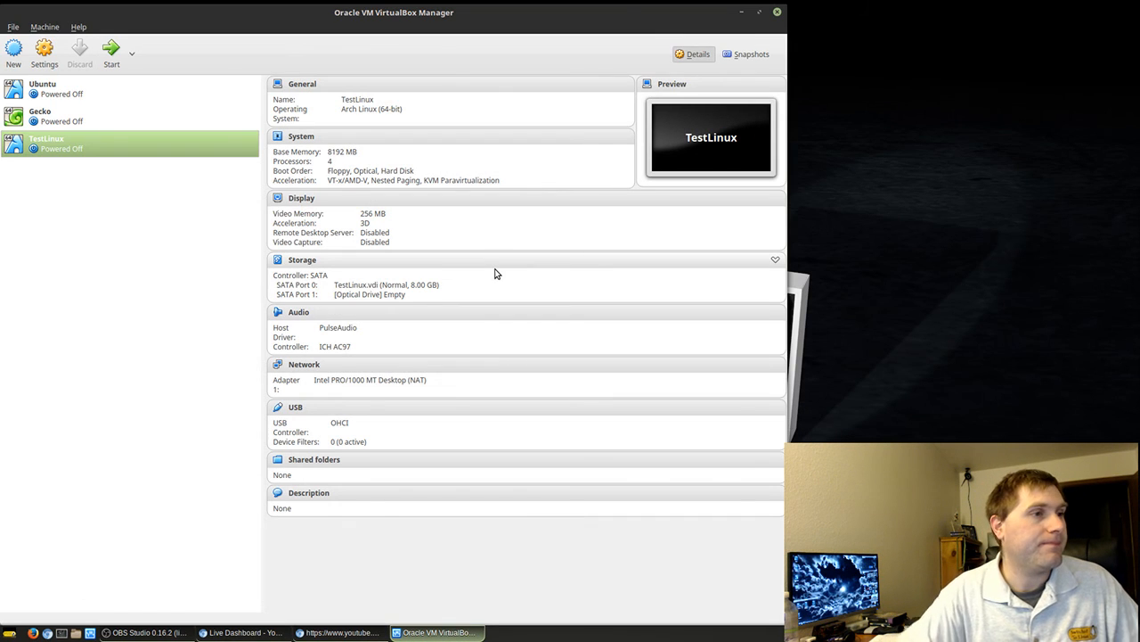
Begin a new virtual machine named WinBlows98 with type Microsoft Windows and version Windows 98.
{"action": "left_click", "coordinate": [22, 59]}
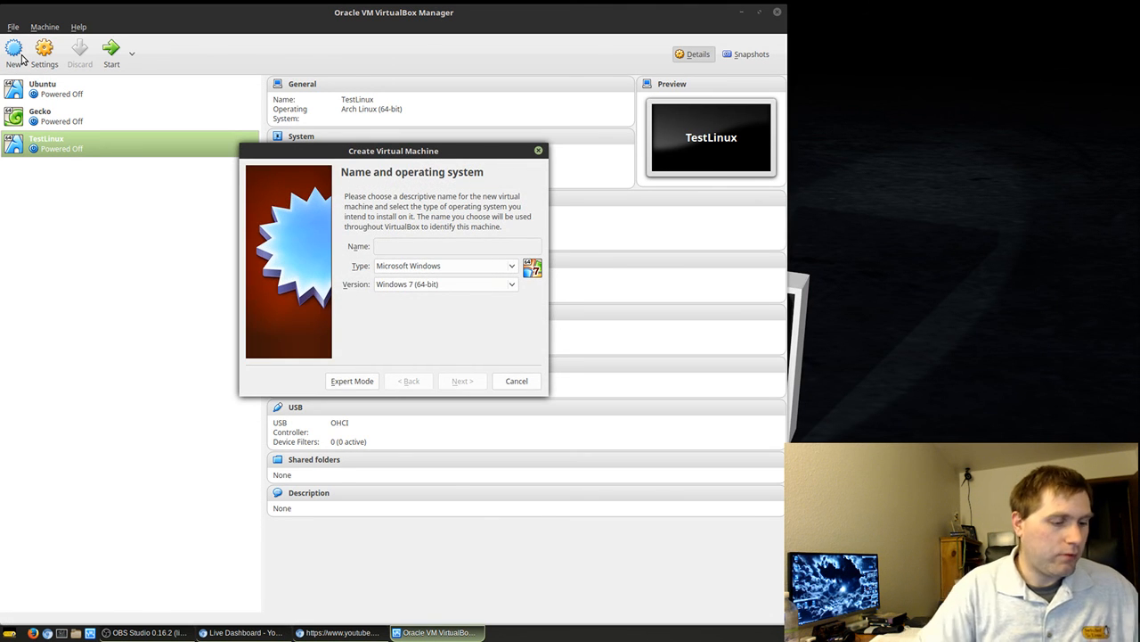
{"action": "type", "text": "Window"}
{"action": "key", "text": "BackSpace"}
{"action": "key", "text": "BackSpace"}
{"action": "key", "text": "BackSpace"}
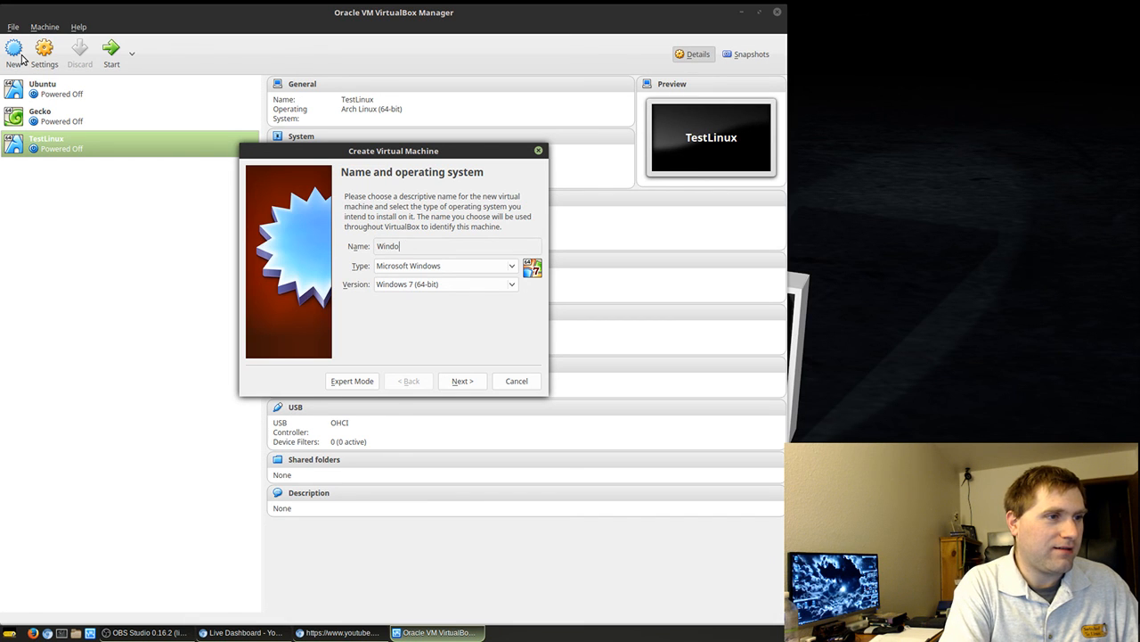
{"action": "type", "text": "Bl"}
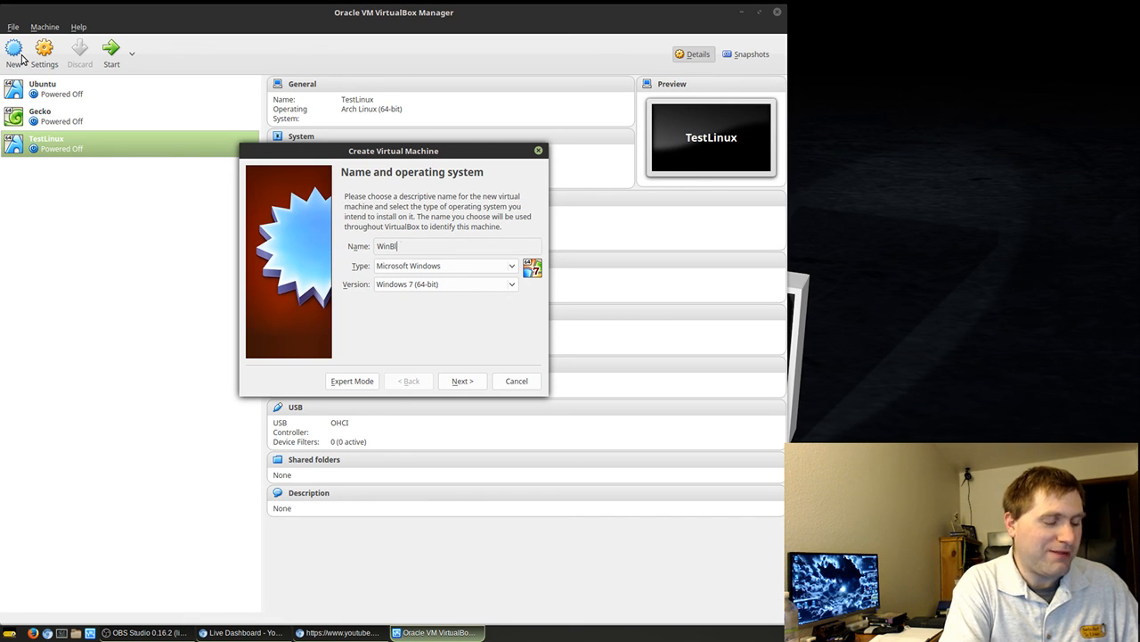
{"action": "type", "text": "ows98"}
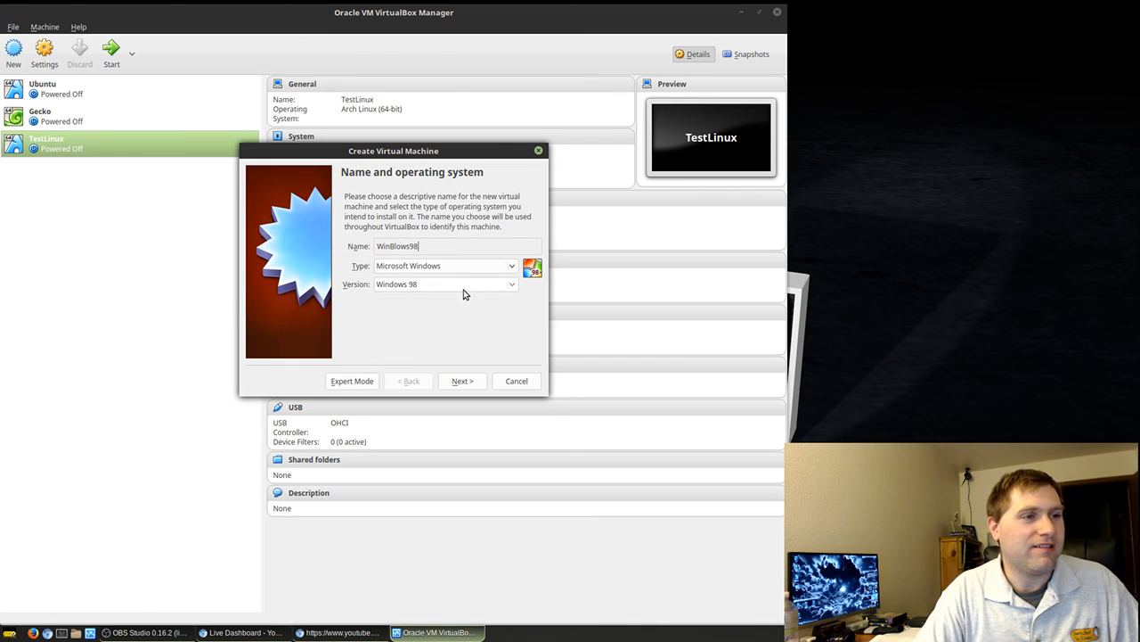
{"action": "left_click", "coordinate": [462, 380]}
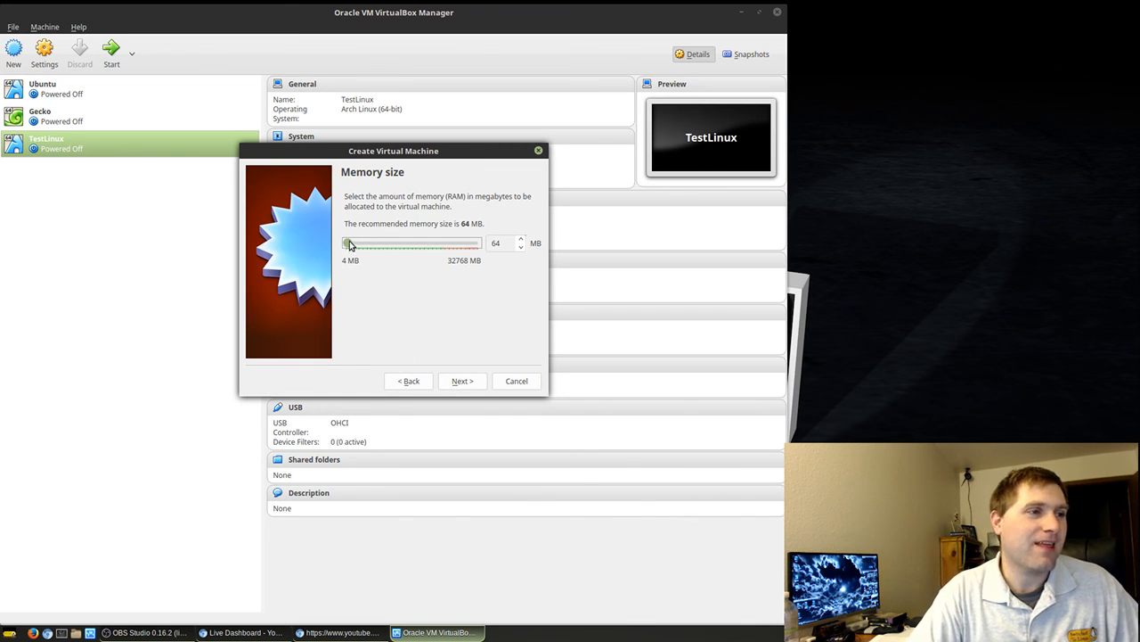
Give the new machine 2048 MB of memory and create a 2.00 GB VDI hard disk named WinBlows98.
{"action": "left_click_drag", "start_coordinate": [349, 245], "coordinate": [357, 248]}
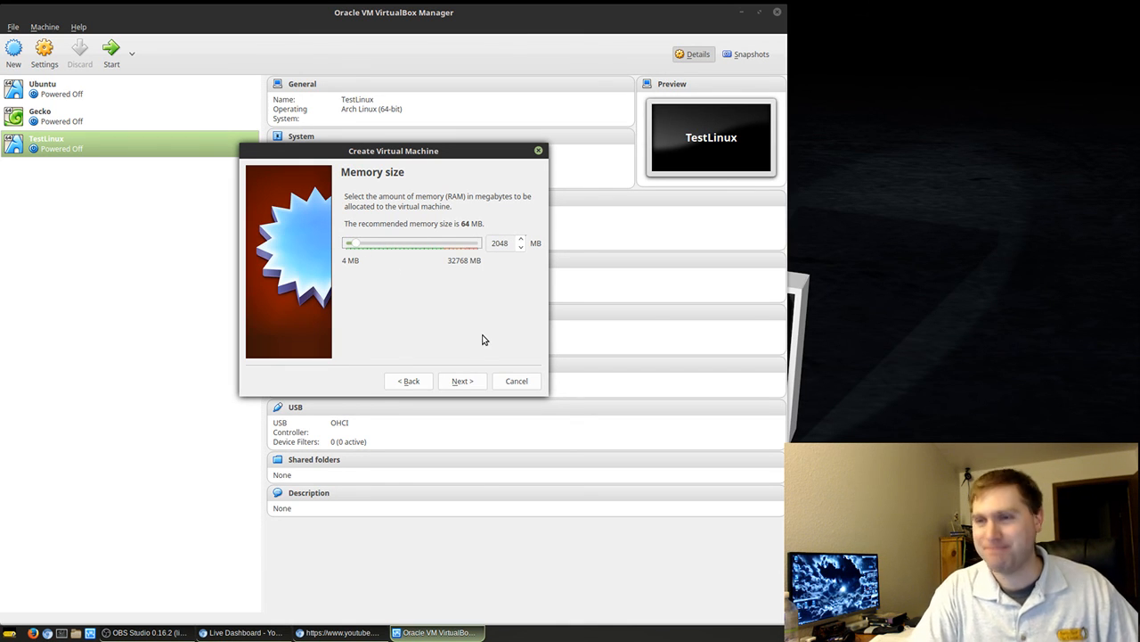
{"action": "left_click", "coordinate": [461, 381]}
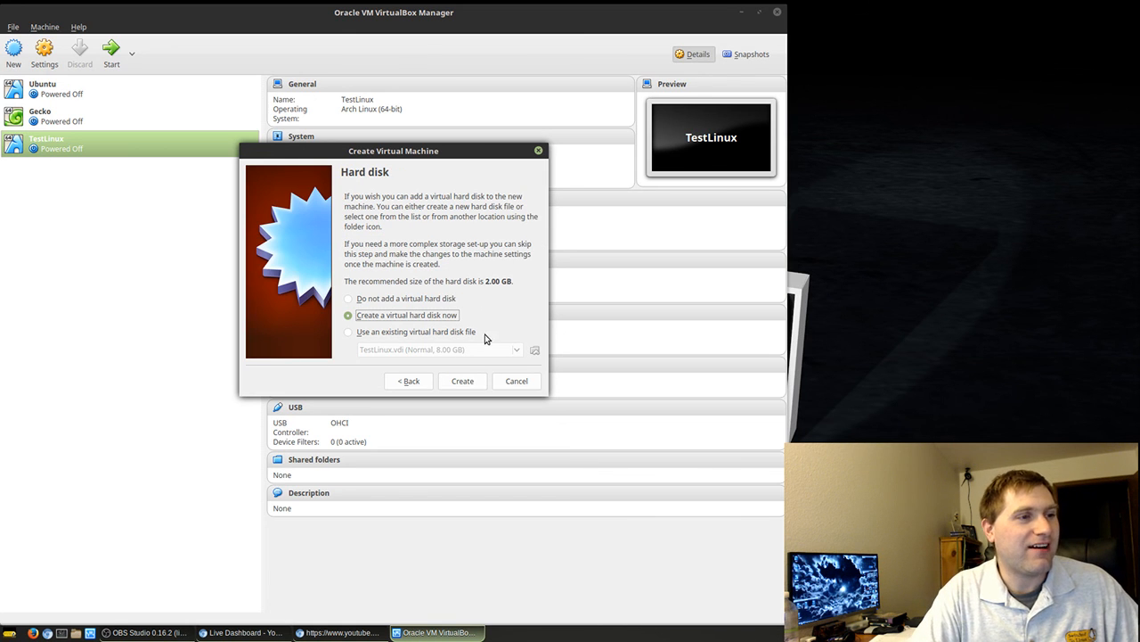
{"action": "left_click", "coordinate": [464, 384]}
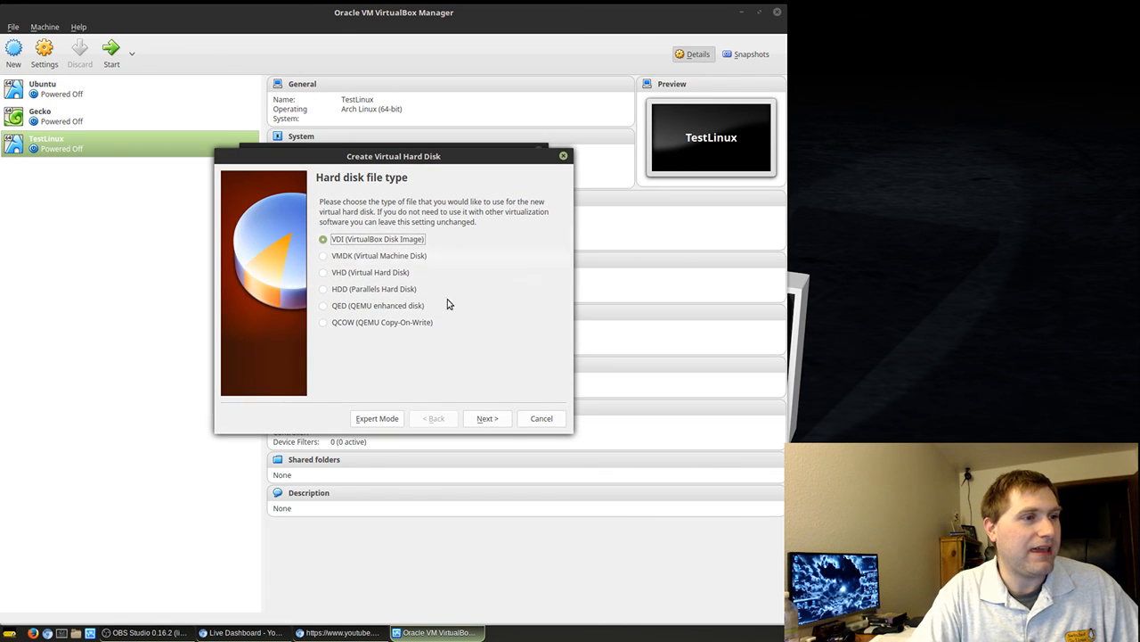
{"action": "left_click", "coordinate": [482, 419]}
{"action": "left_click", "coordinate": [481, 419]}
{"action": "left_click", "coordinate": [485, 419]}
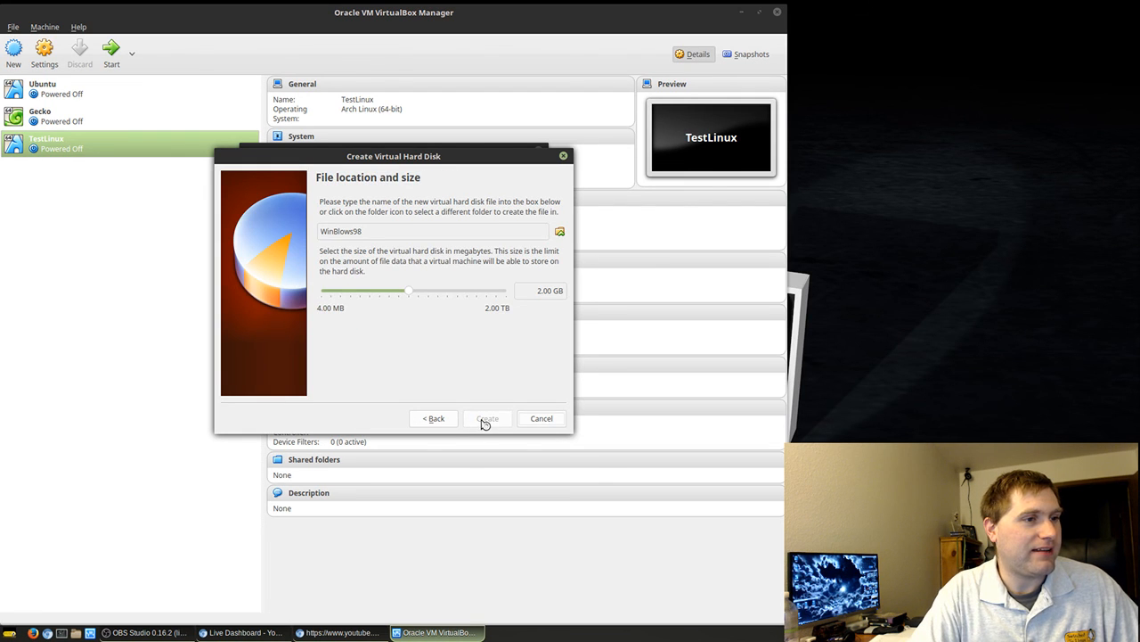
{"action": "left_click", "coordinate": [486, 381]}
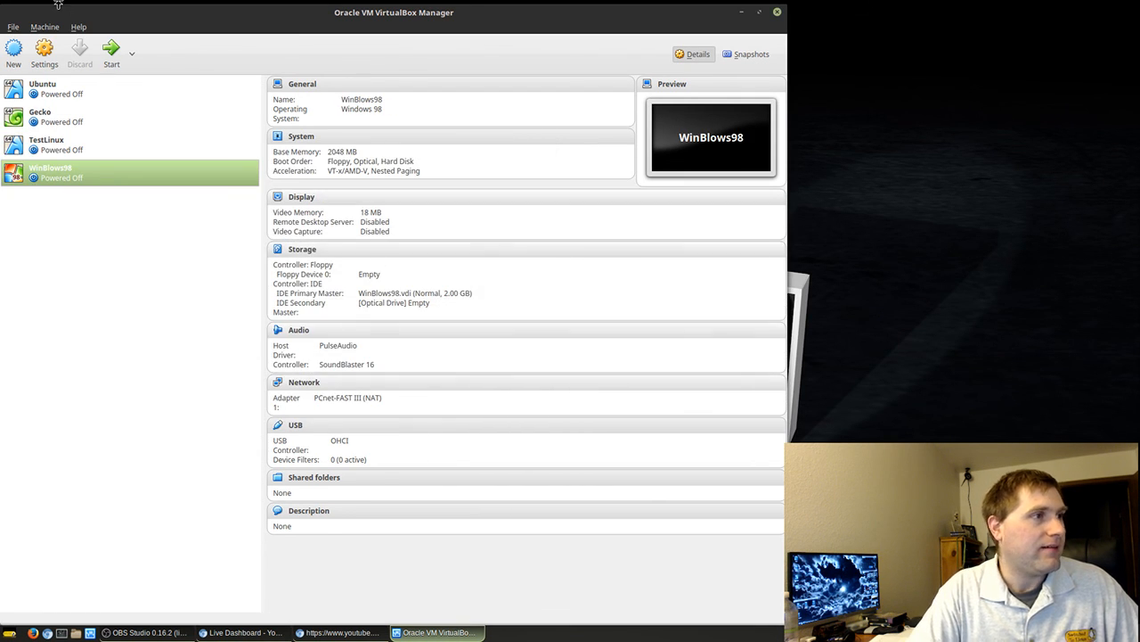
Set WinBlows98's processor count to 4 and review its motherboard settings.
{"action": "left_click", "coordinate": [40, 64]}
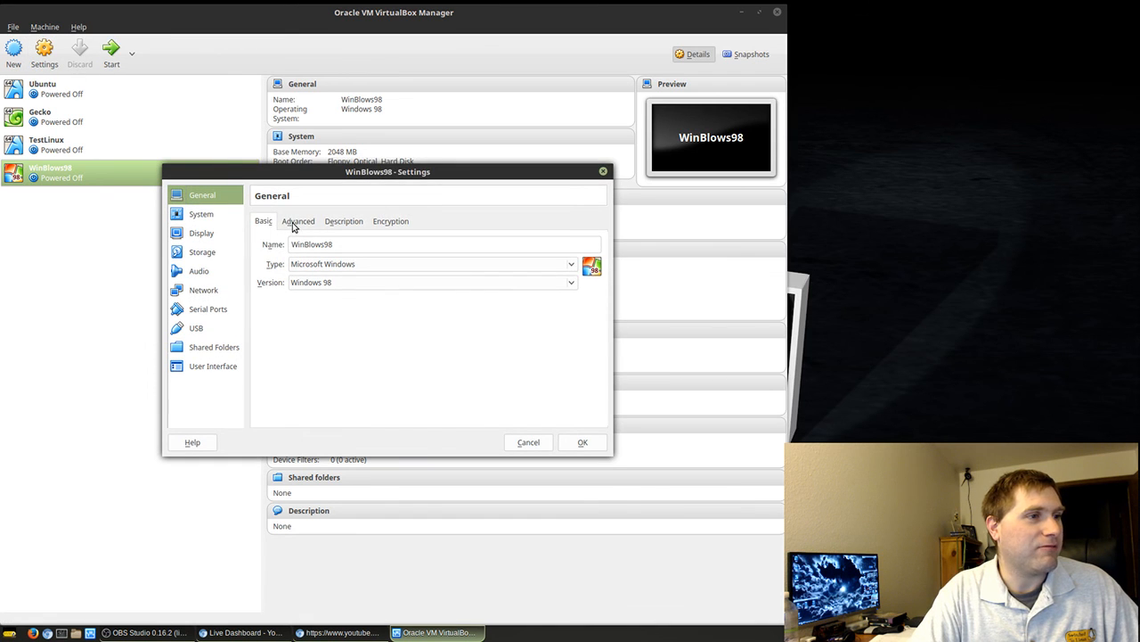
{"action": "left_click", "coordinate": [219, 213]}
{"action": "left_click", "coordinate": [327, 220]}
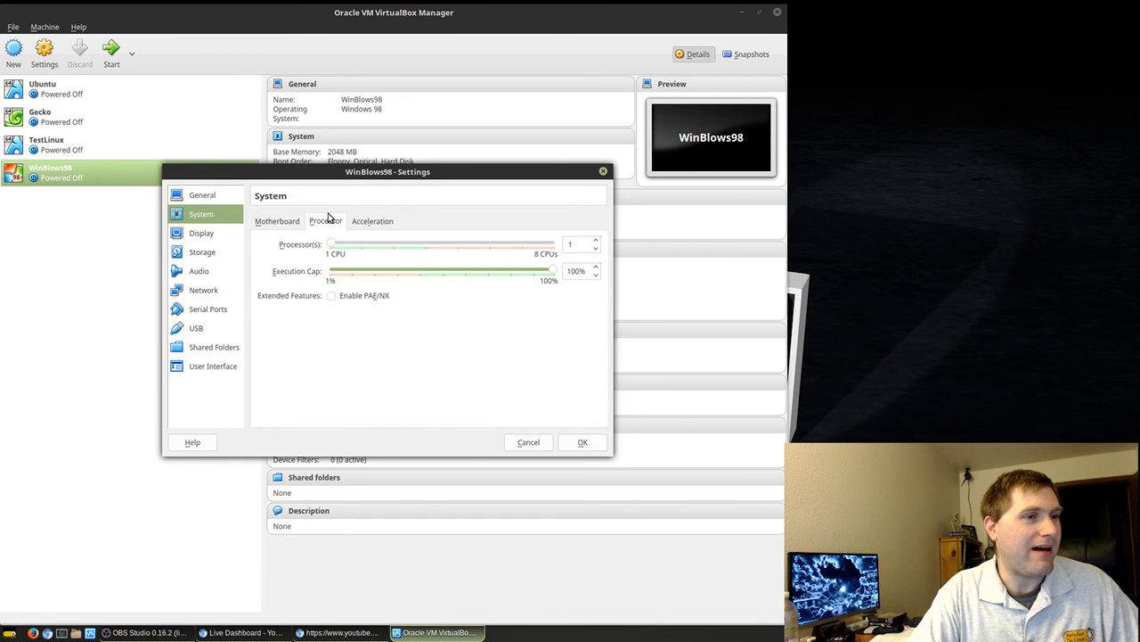
{"action": "left_click_drag", "start_coordinate": [341, 249], "coordinate": [425, 244]}
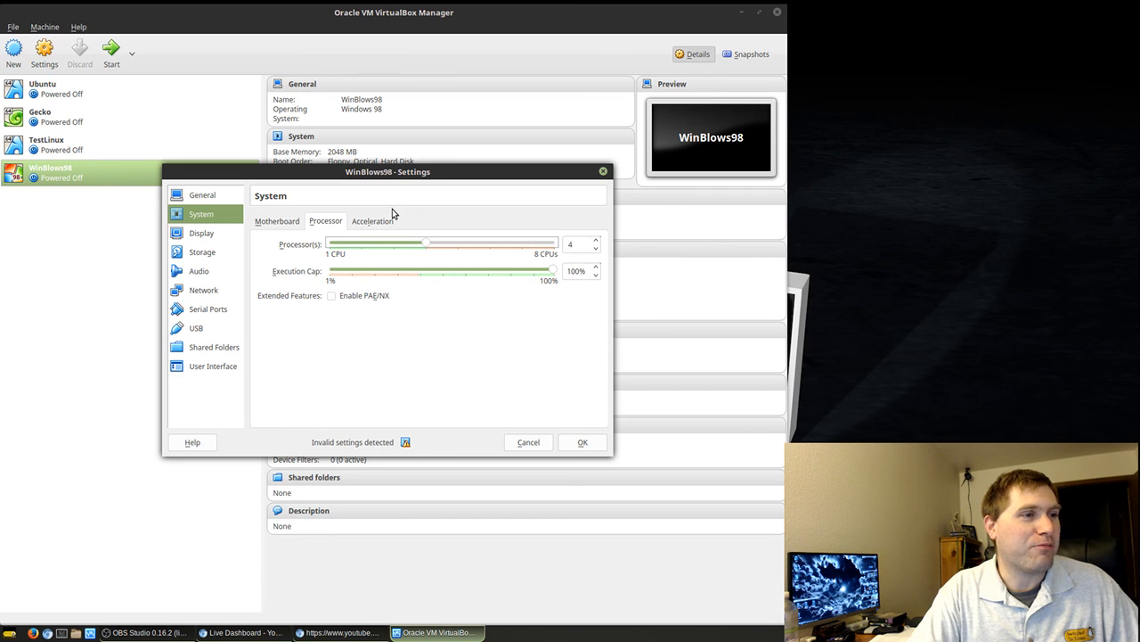
{"action": "left_click", "coordinate": [289, 222]}
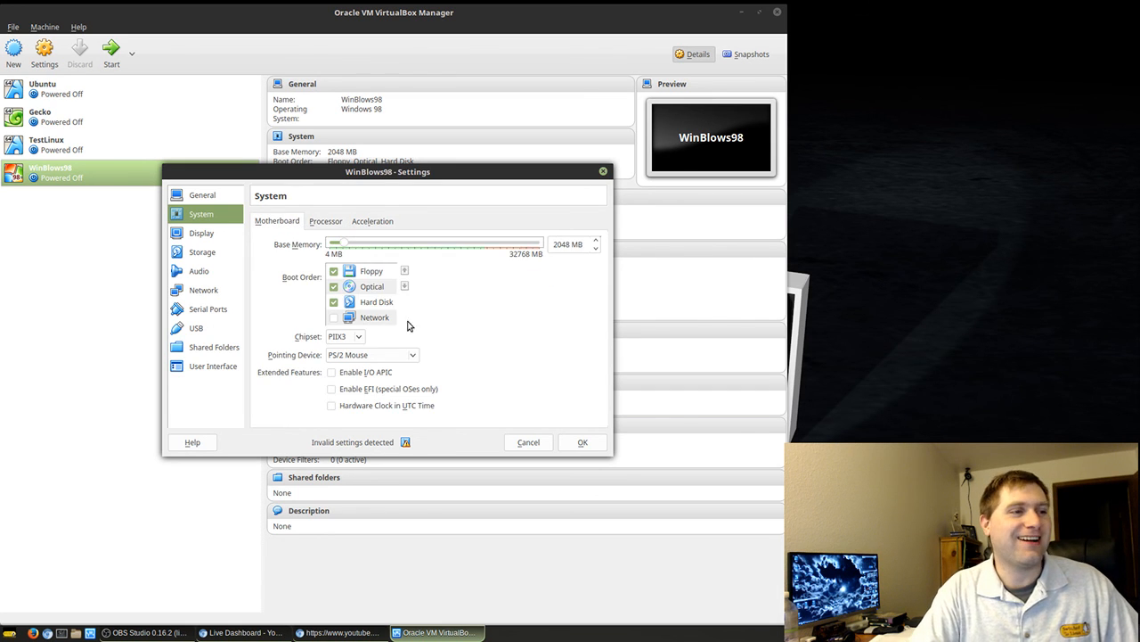
Set WinBlows98's video memory to 128 MB, enable 3D acceleration, and save the settings.
{"action": "left_click", "coordinate": [221, 234]}
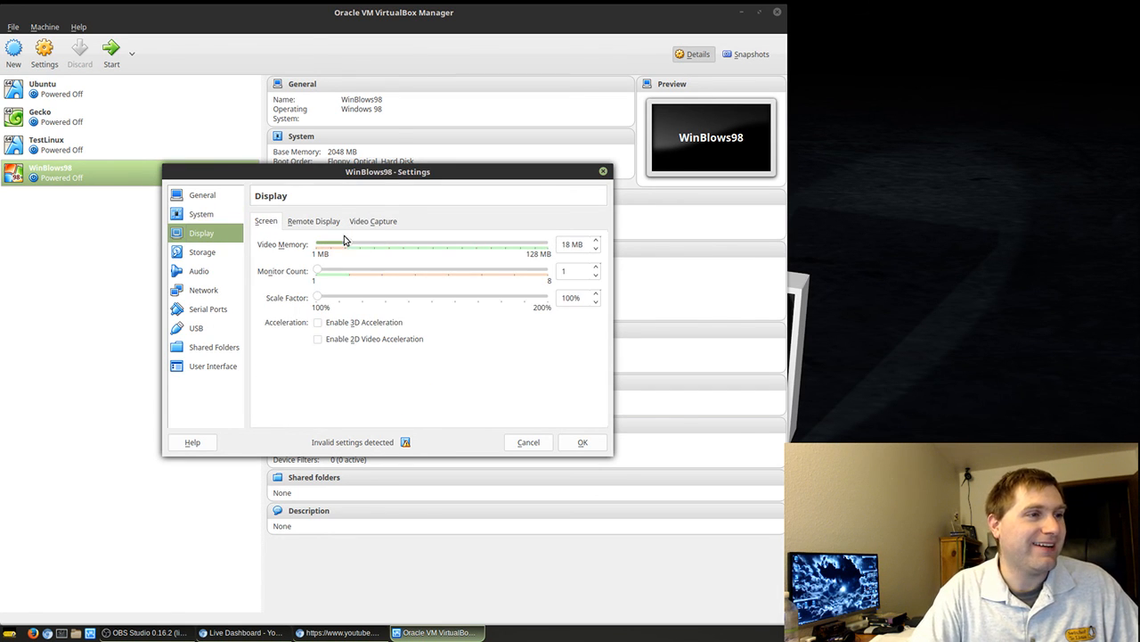
{"action": "left_click_drag", "start_coordinate": [347, 246], "coordinate": [563, 236]}
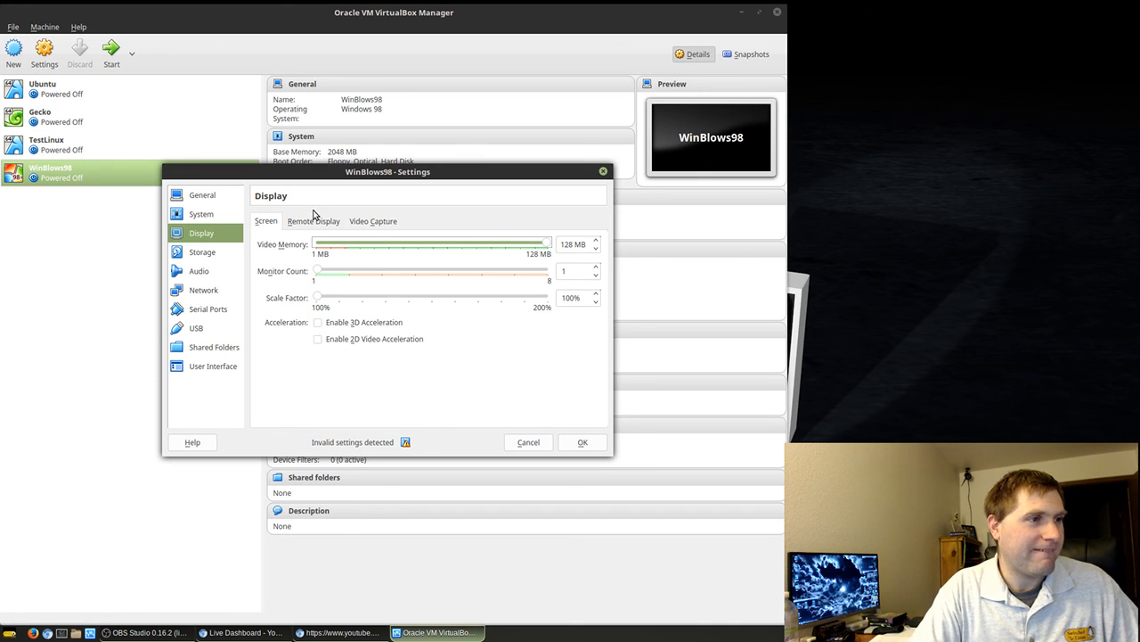
{"action": "left_click", "coordinate": [320, 323]}
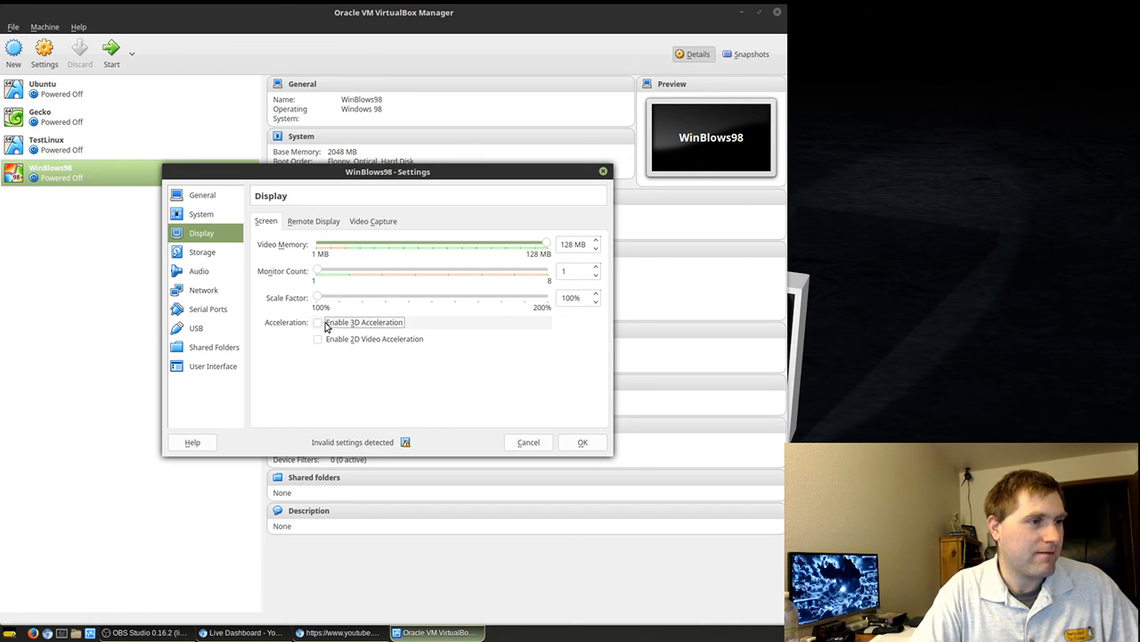
{"action": "left_click", "coordinate": [581, 444]}
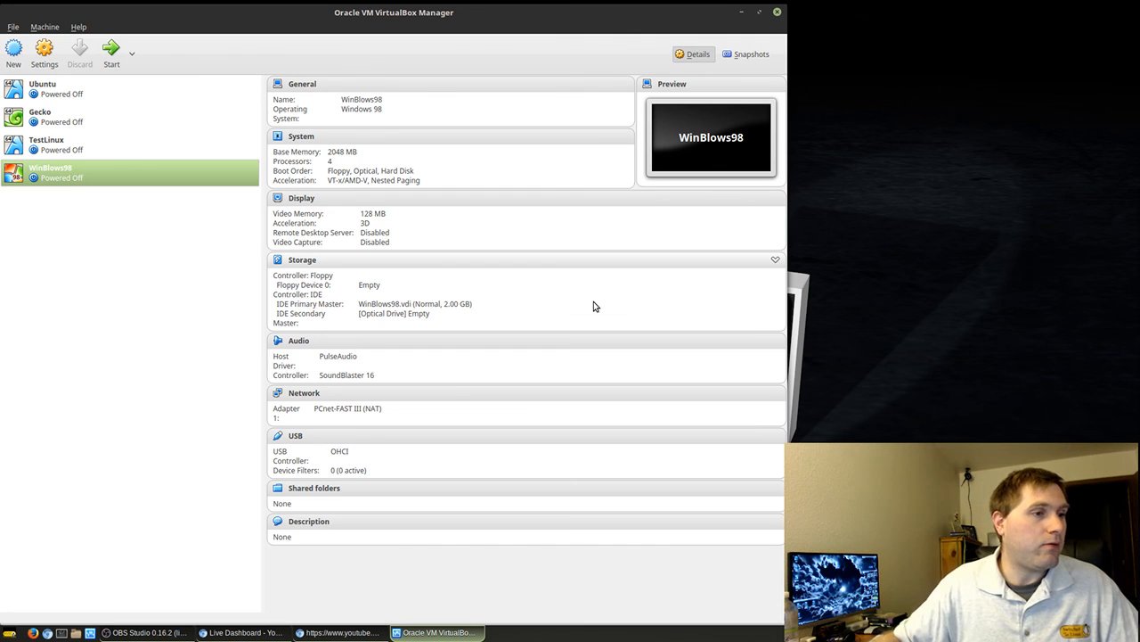
{"action": "left_click", "coordinate": [43, 52]}
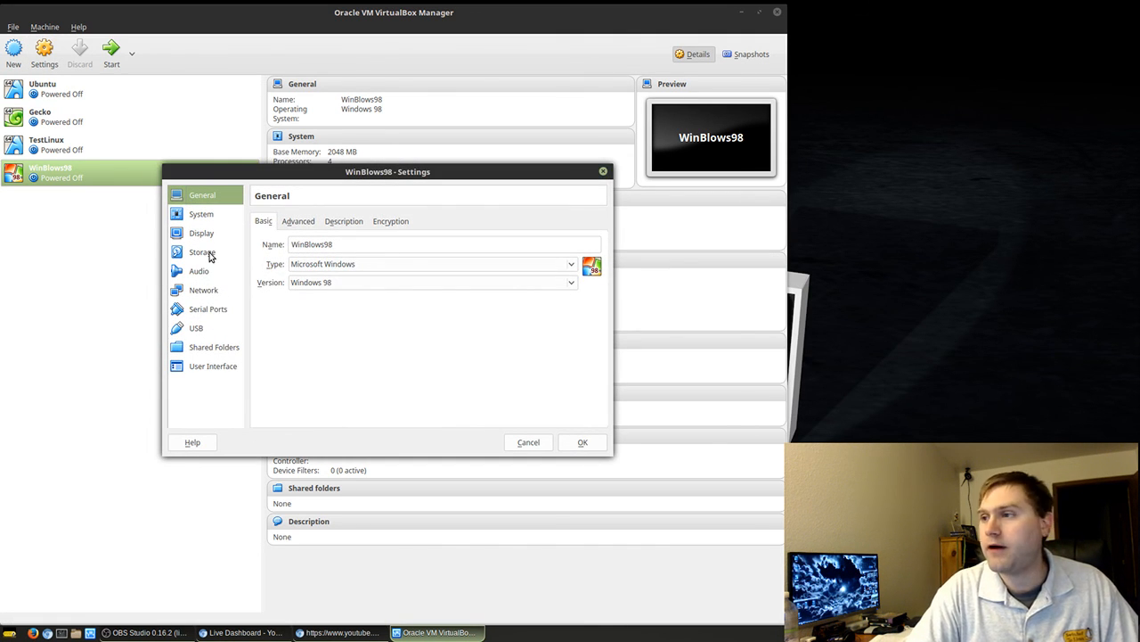
{"action": "left_click", "coordinate": [208, 255]}
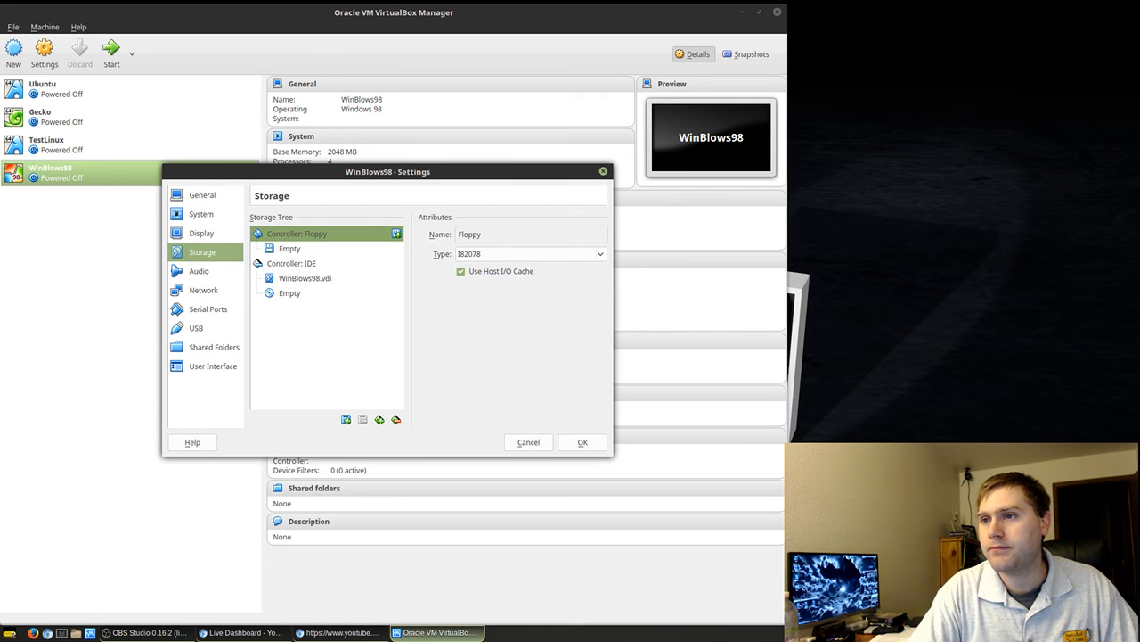
{"action": "left_click", "coordinate": [294, 293]}
{"action": "left_click", "coordinate": [571, 444]}
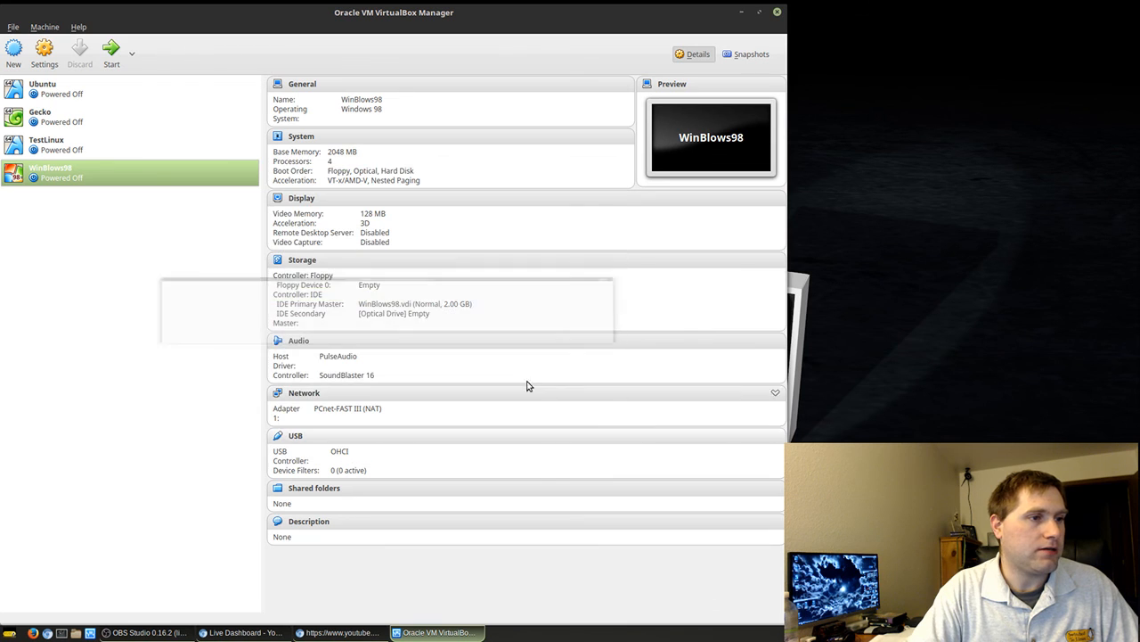
Attach the host drive ATAPI iHAS124 F to WinBlows98's optical drive and start the machine.
{"action": "left_click", "coordinate": [387, 317]}
{"action": "left_click", "coordinate": [454, 346]}
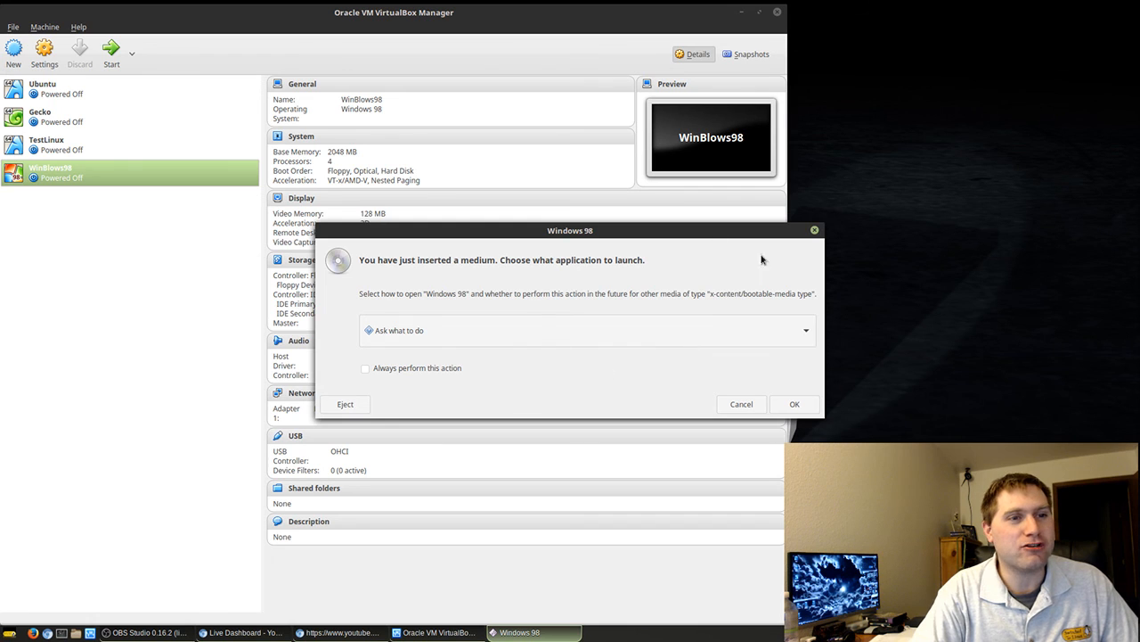
{"action": "left_click", "coordinate": [814, 230]}
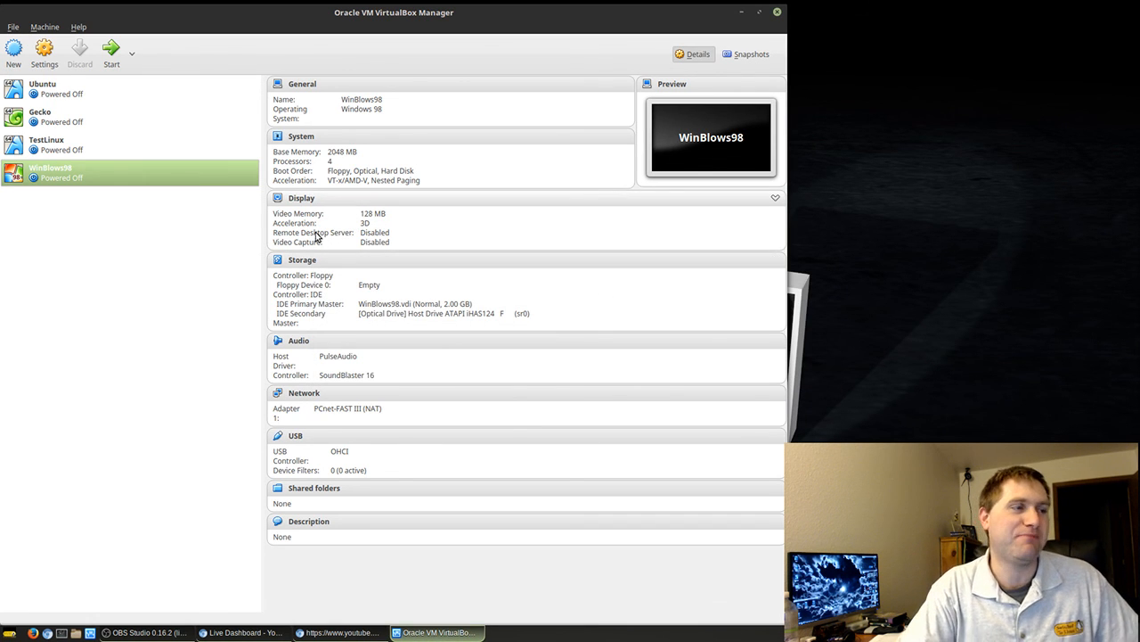
{"action": "left_click", "coordinate": [111, 45]}
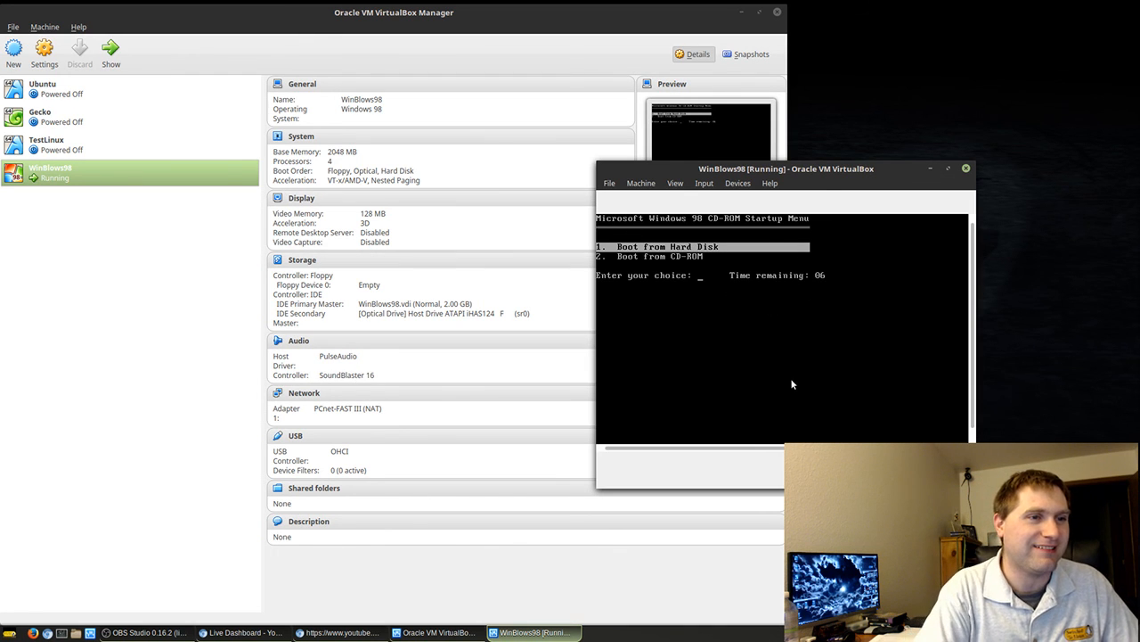
Boot WinBlows98 from CD-ROM, start Windows 98 Setup, and move the machine window clear of the webcam area.
{"action": "key", "text": "Down"}
{"action": "key", "text": "Return"}
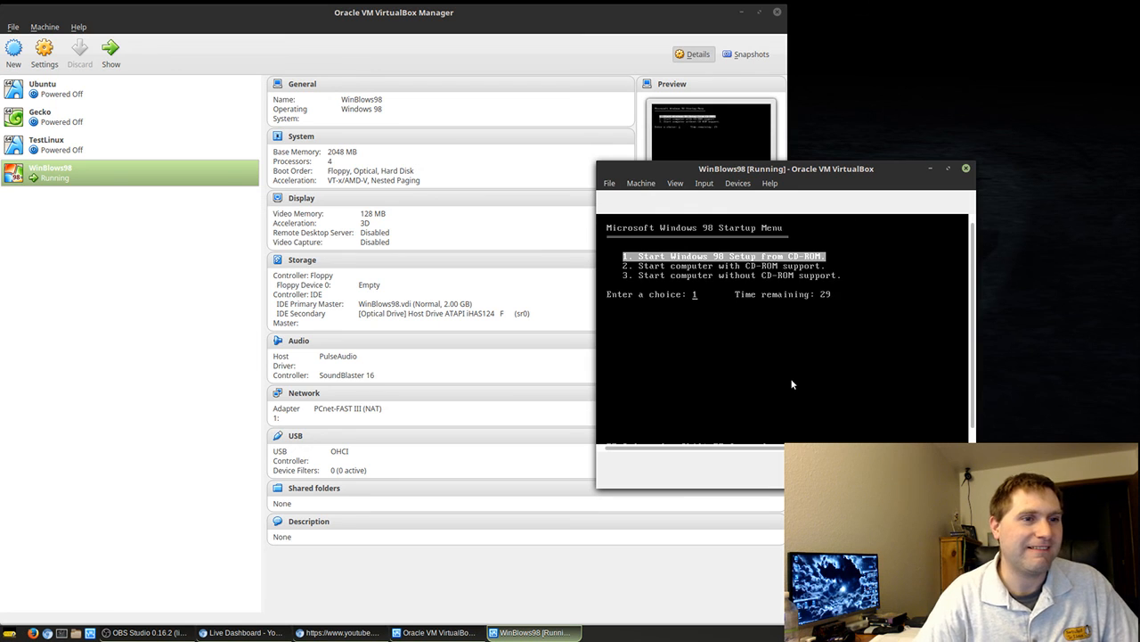
{"action": "key", "text": "Return"}
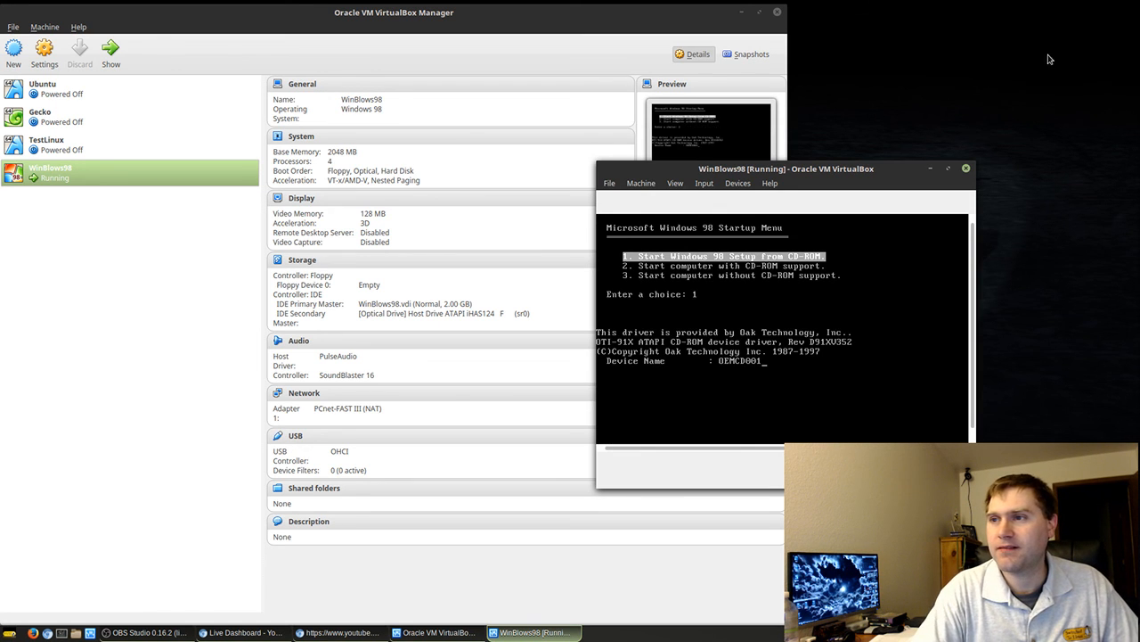
{"action": "left_click_drag", "start_coordinate": [872, 171], "coordinate": [355, 160]}
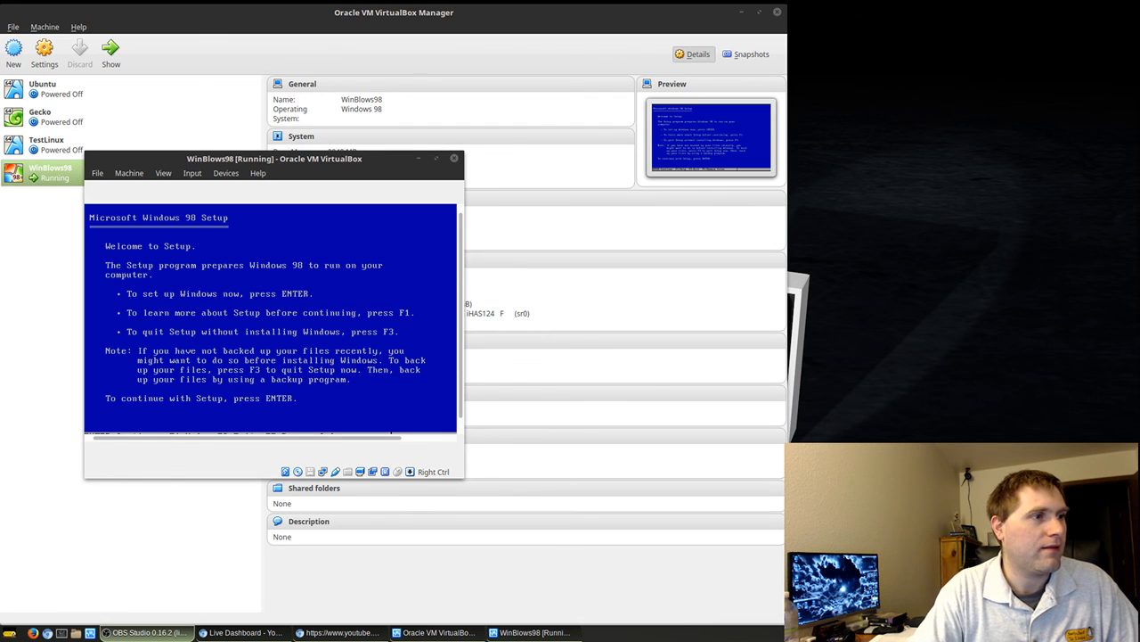
Have Windows 98 Setup configure the unallocated disk space without large disk support, and restart the machine.
{"action": "left_click", "coordinate": [382, 392]}
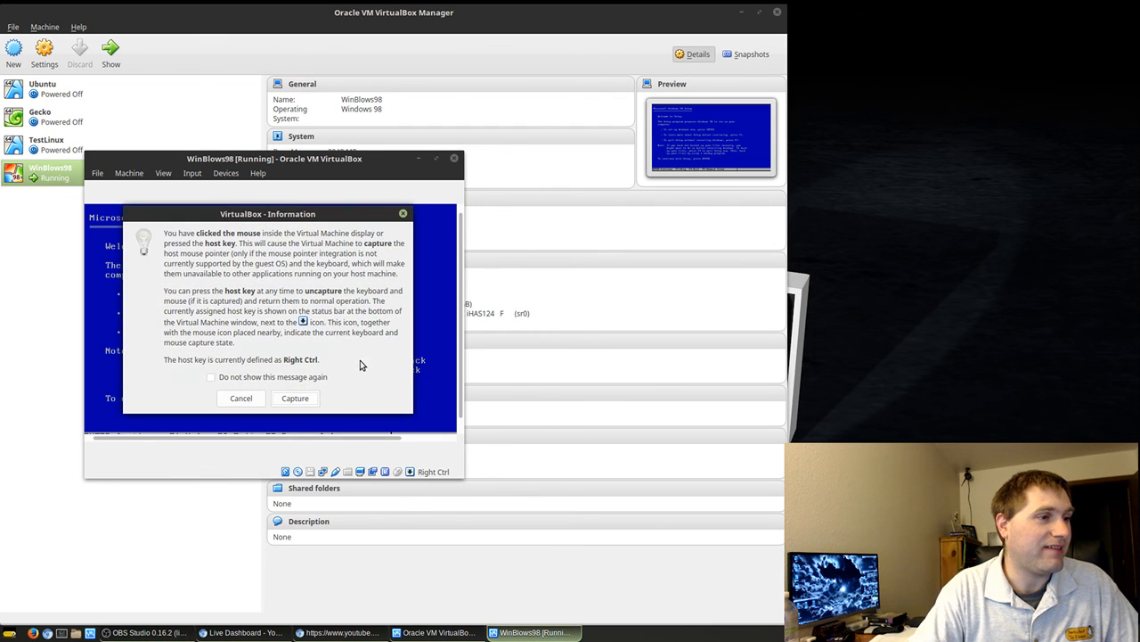
{"action": "left_click", "coordinate": [295, 398]}
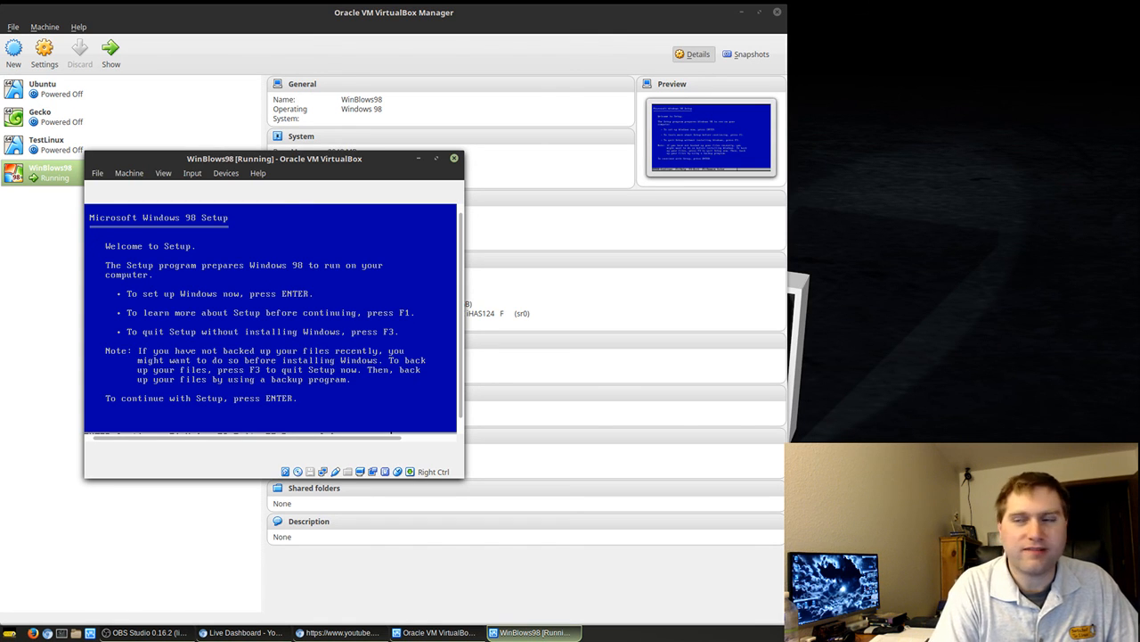
{"action": "key", "text": "Return"}
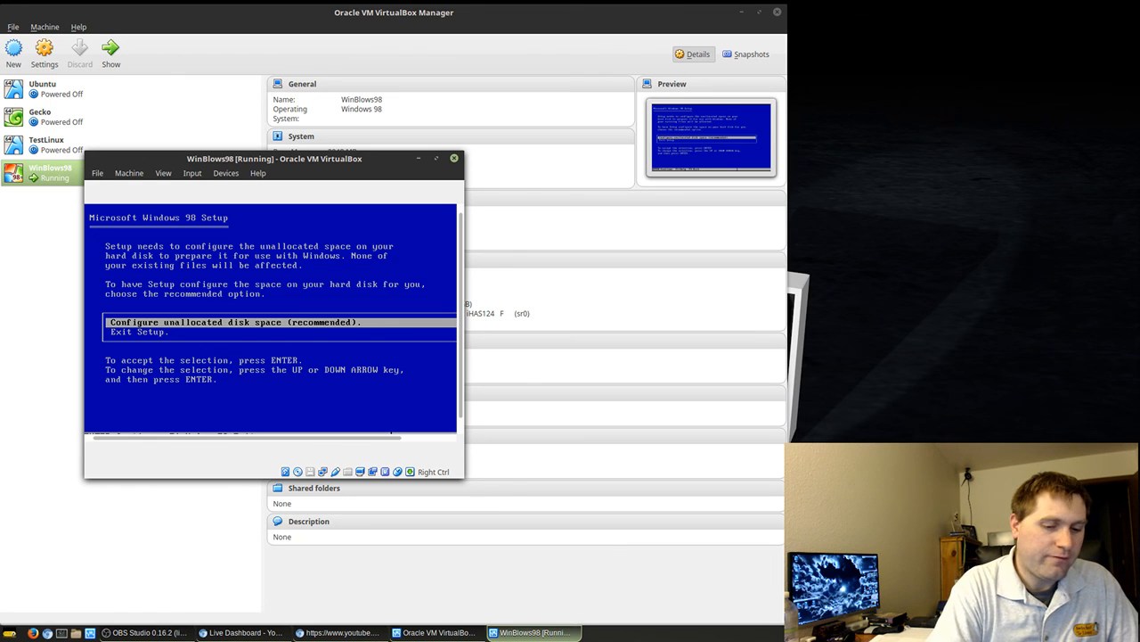
{"action": "key", "text": "Return"}
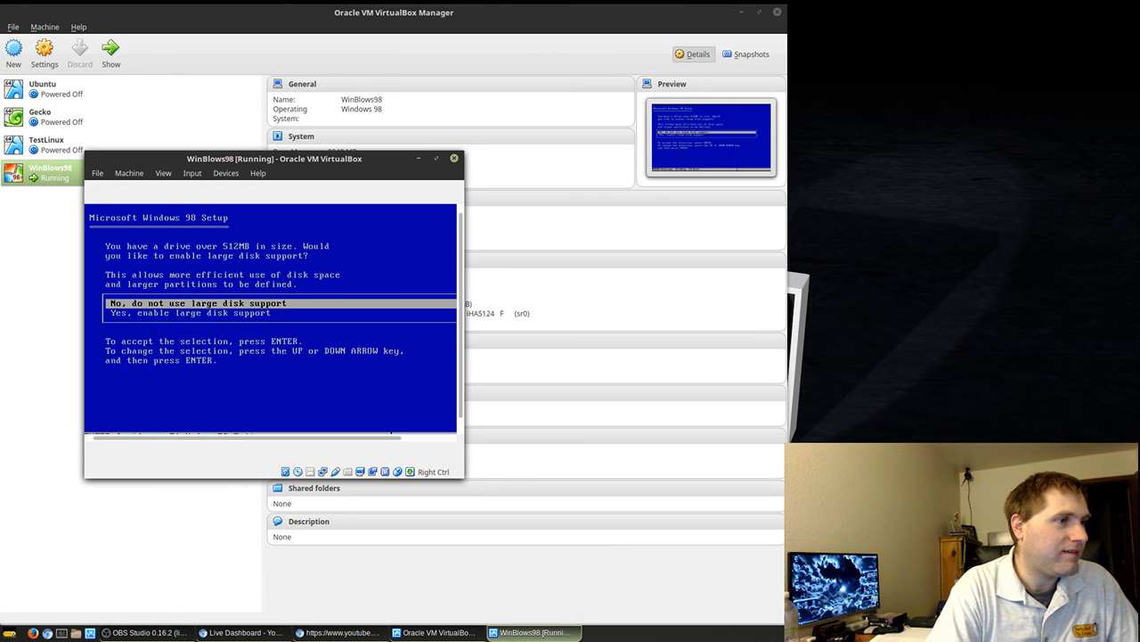
{"action": "key", "text": "Return"}
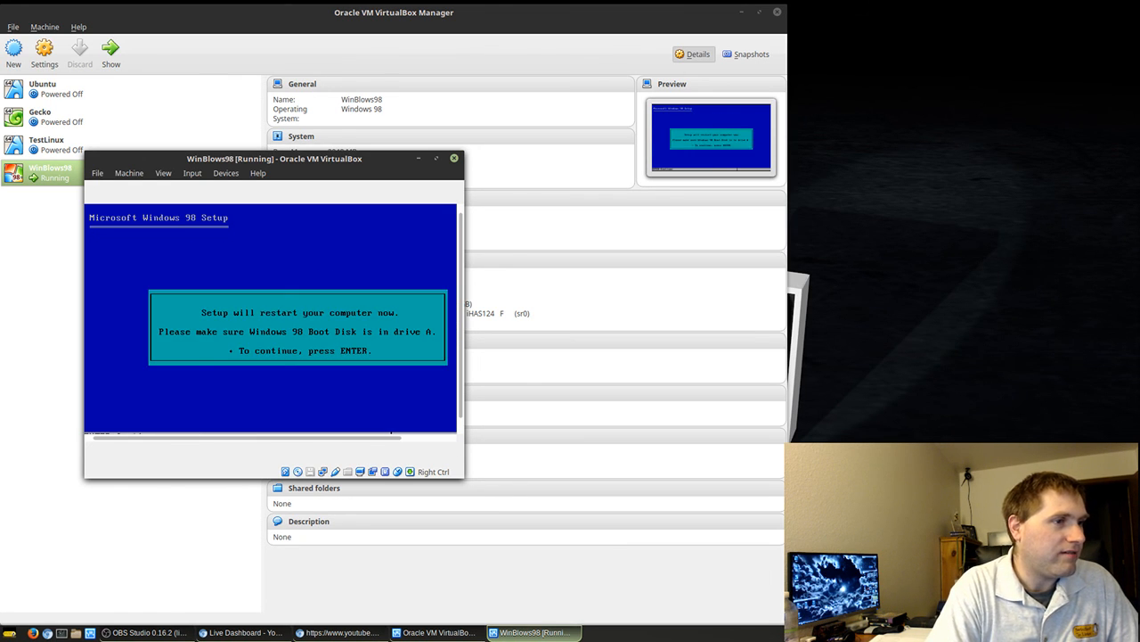
{"action": "key", "text": "Return"}
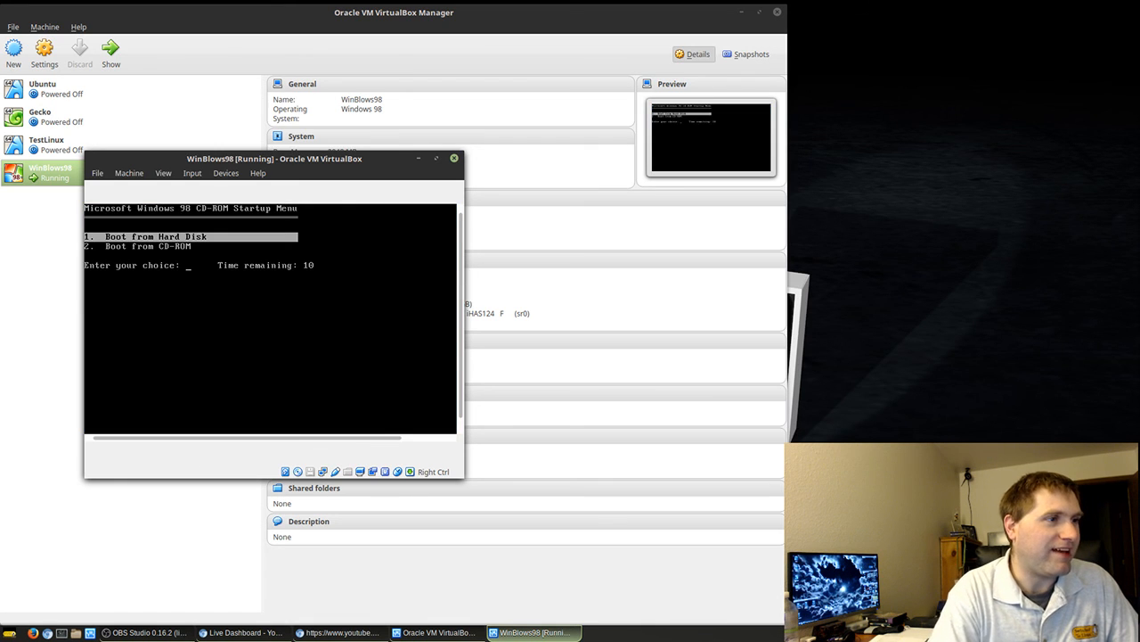
Boot from CD-ROM again, start Windows 98 Setup, and run its routine system check.
{"action": "key", "text": "Down"}
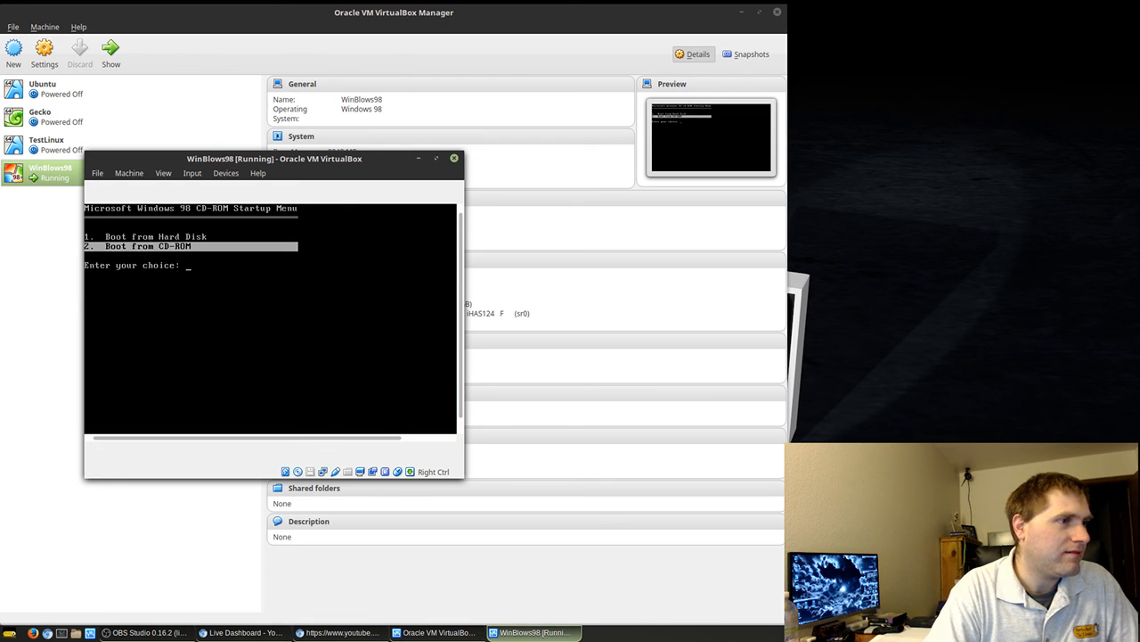
{"action": "key", "text": "Return"}
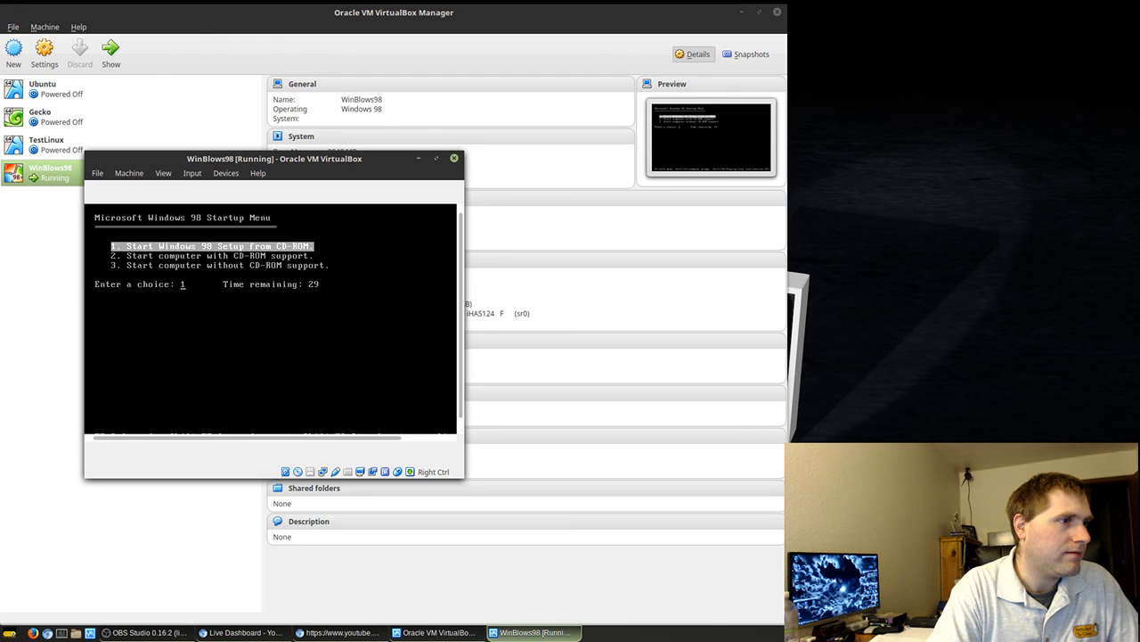
{"action": "key", "text": "Return"}
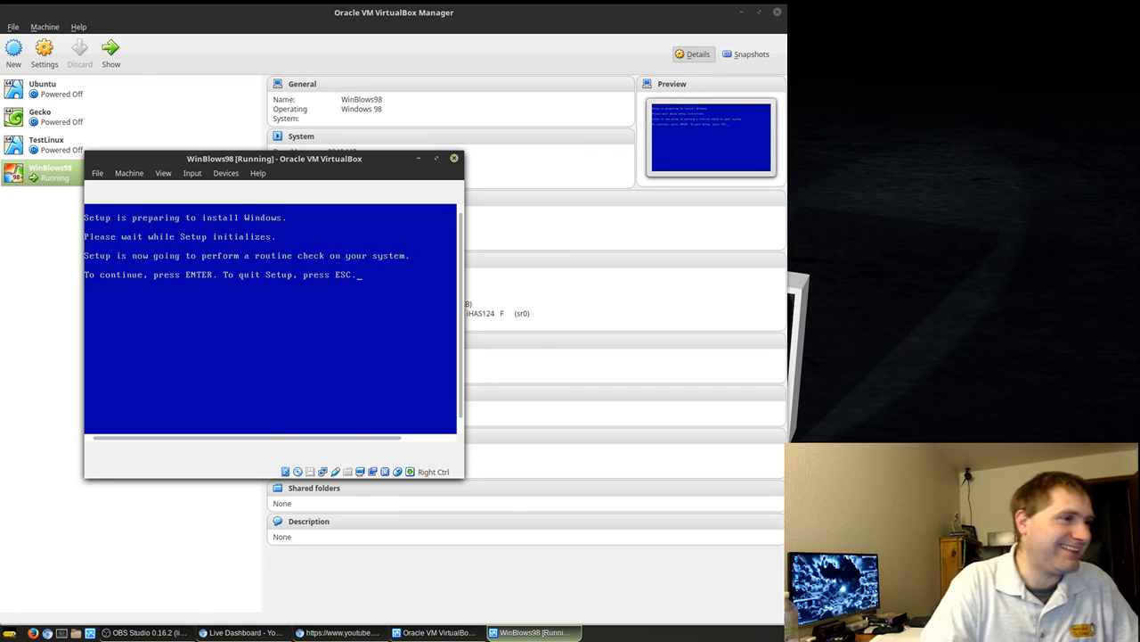
{"action": "key", "text": "Return"}
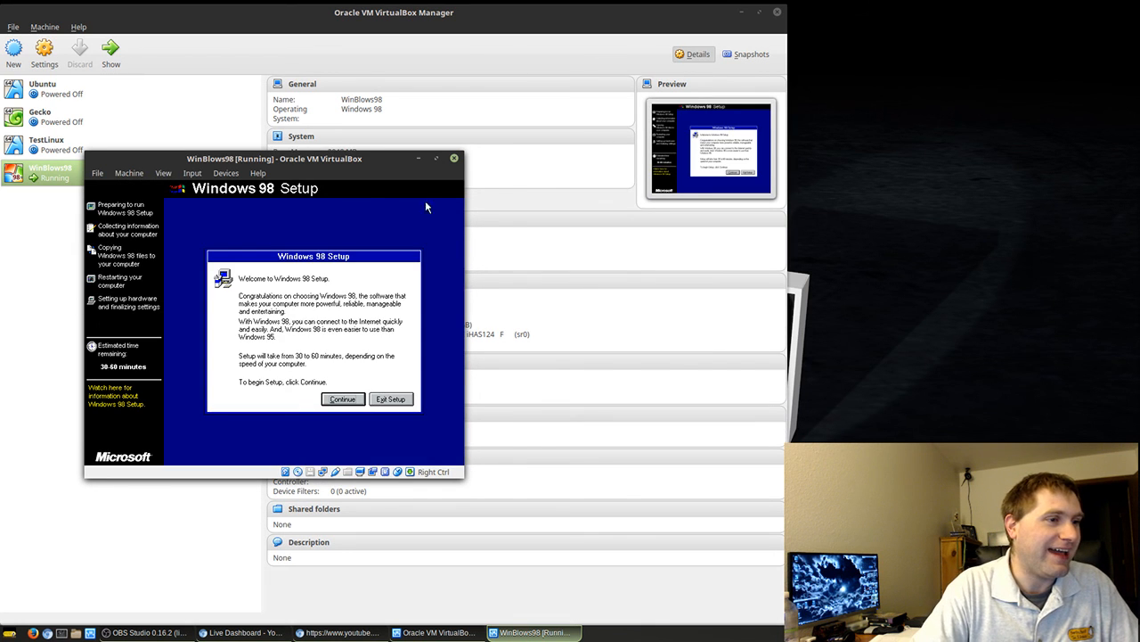
Begin the Windows 98 installation in C:\WINDOWS using the Typical setup with the most common components.
{"action": "left_click", "coordinate": [342, 398]}
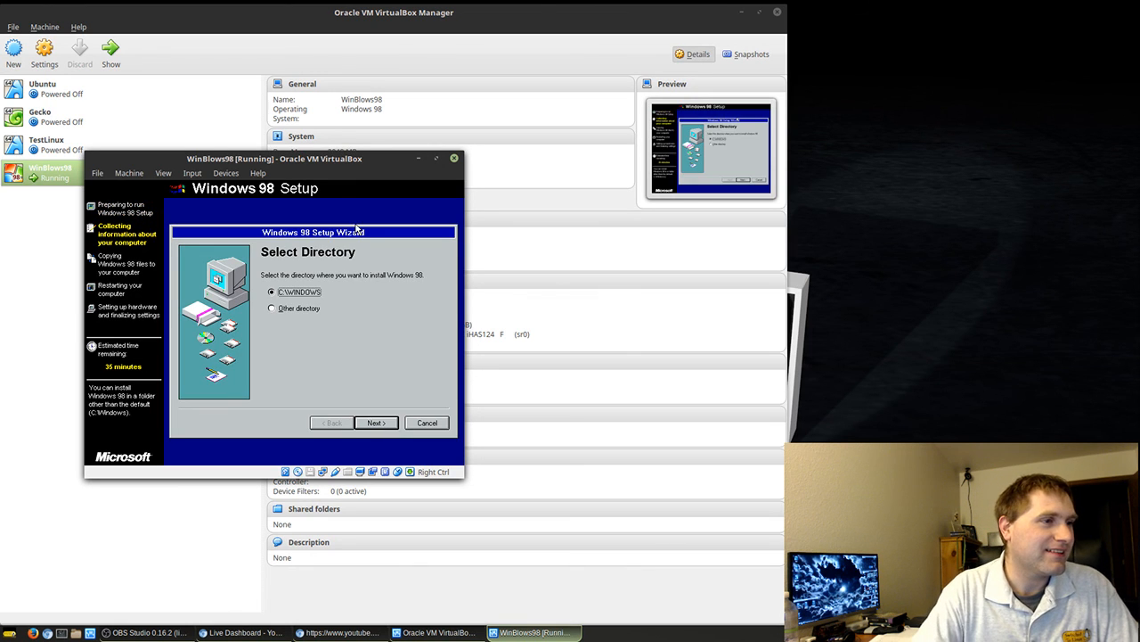
{"action": "left_click", "coordinate": [377, 422]}
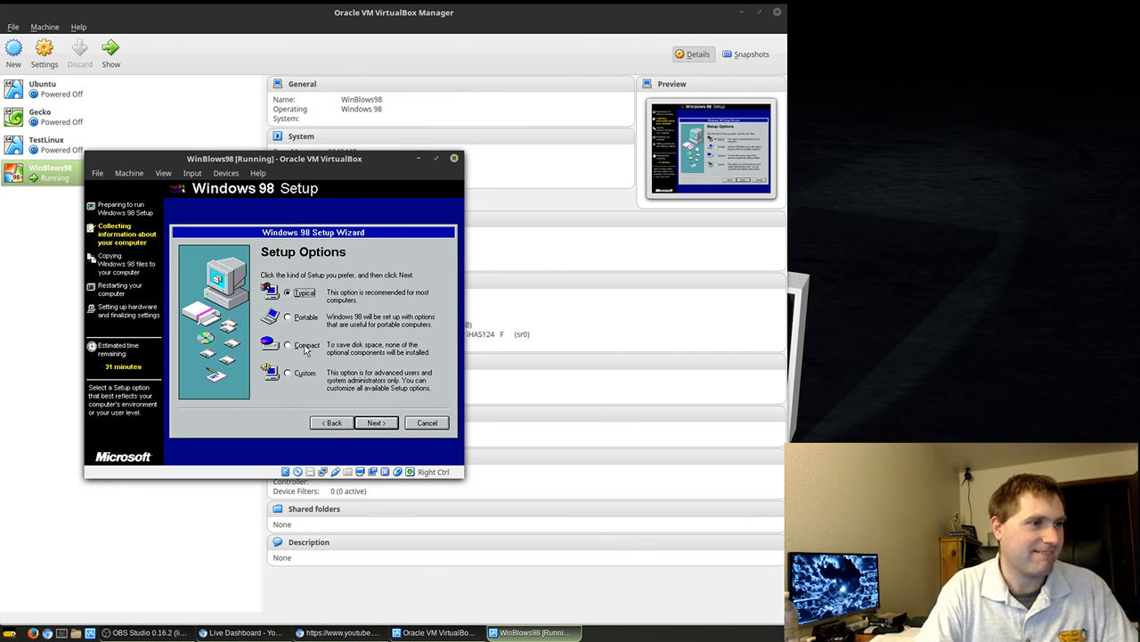
{"action": "left_click", "coordinate": [378, 425]}
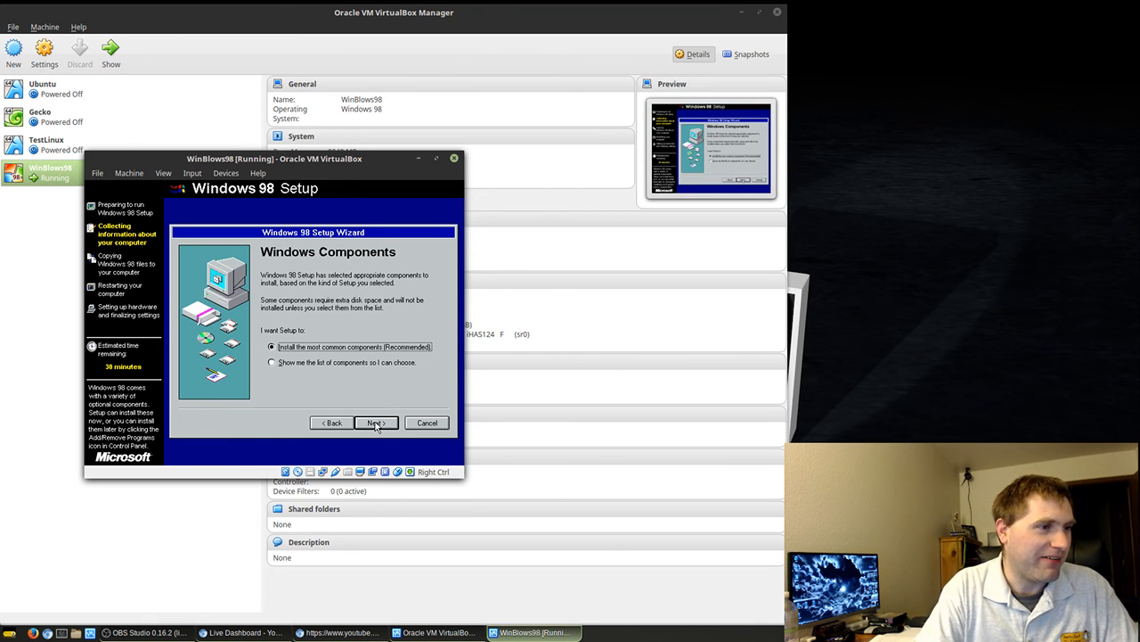
{"action": "left_click", "coordinate": [376, 424]}
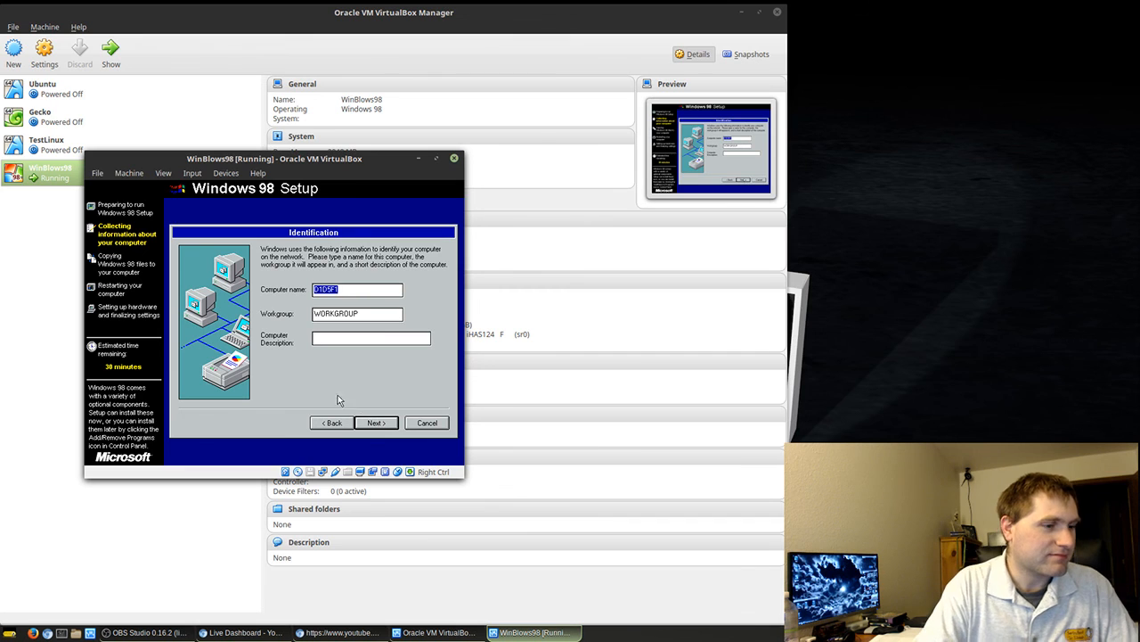
Name the computer winblows98, keep United States as the location, and start copying the Windows 98 files.
{"action": "type", "text": "winblows"}
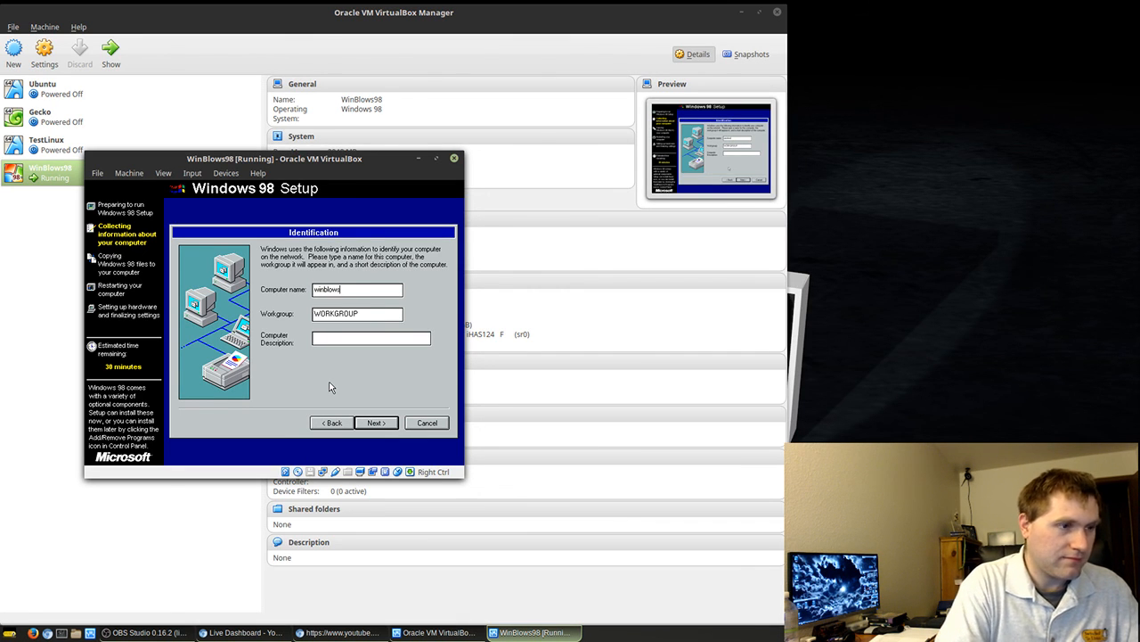
{"action": "type", "text": "98"}
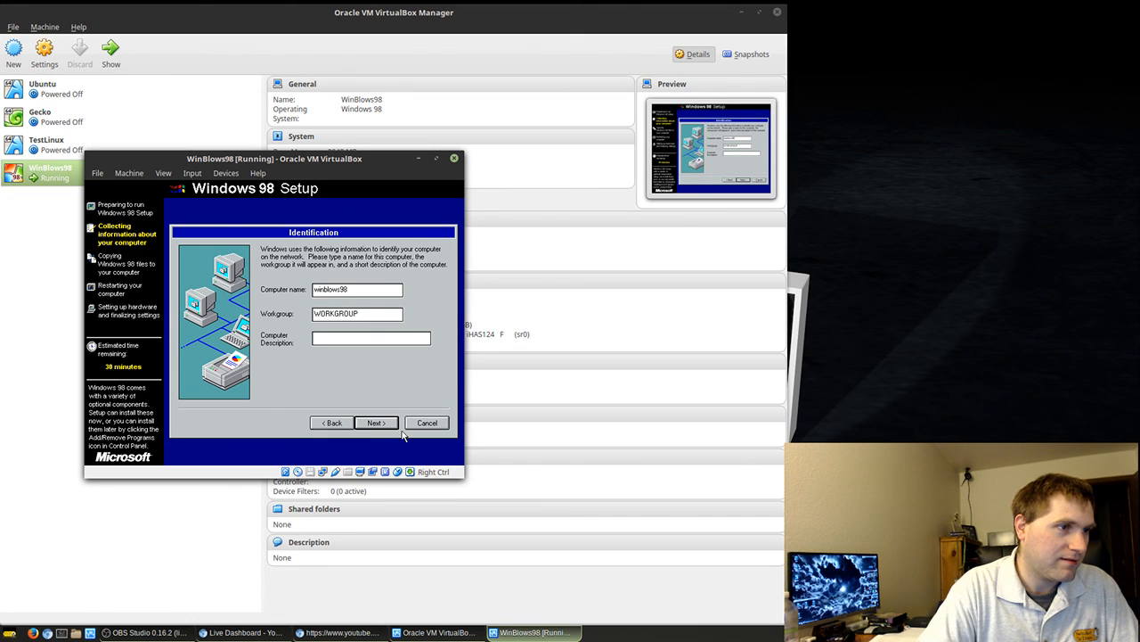
{"action": "left_click", "coordinate": [376, 423]}
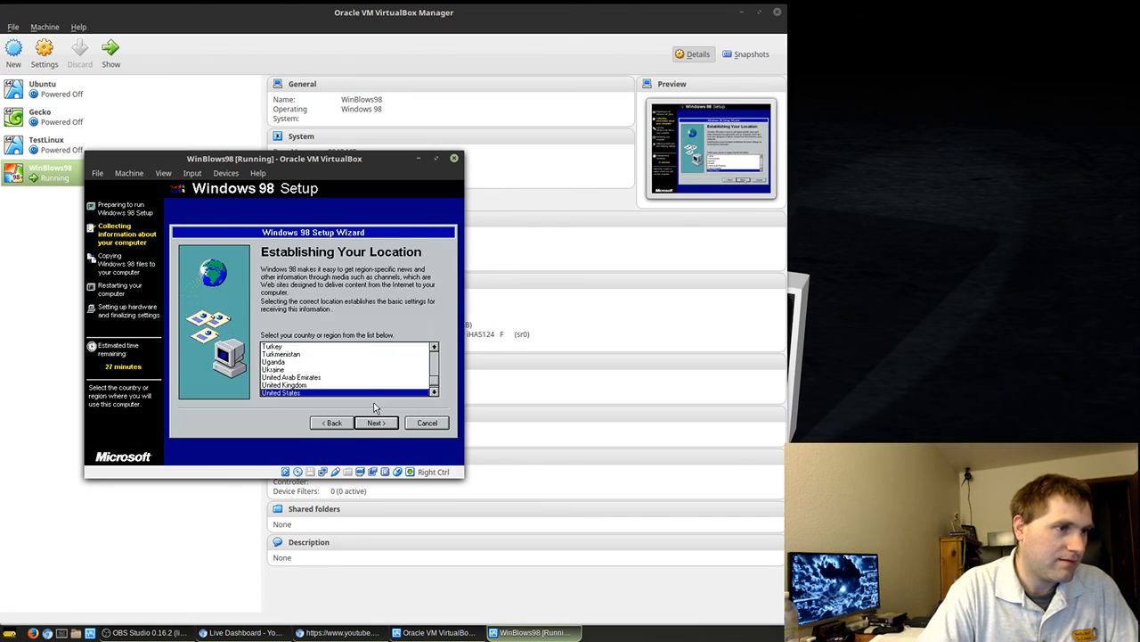
{"action": "left_click", "coordinate": [376, 423]}
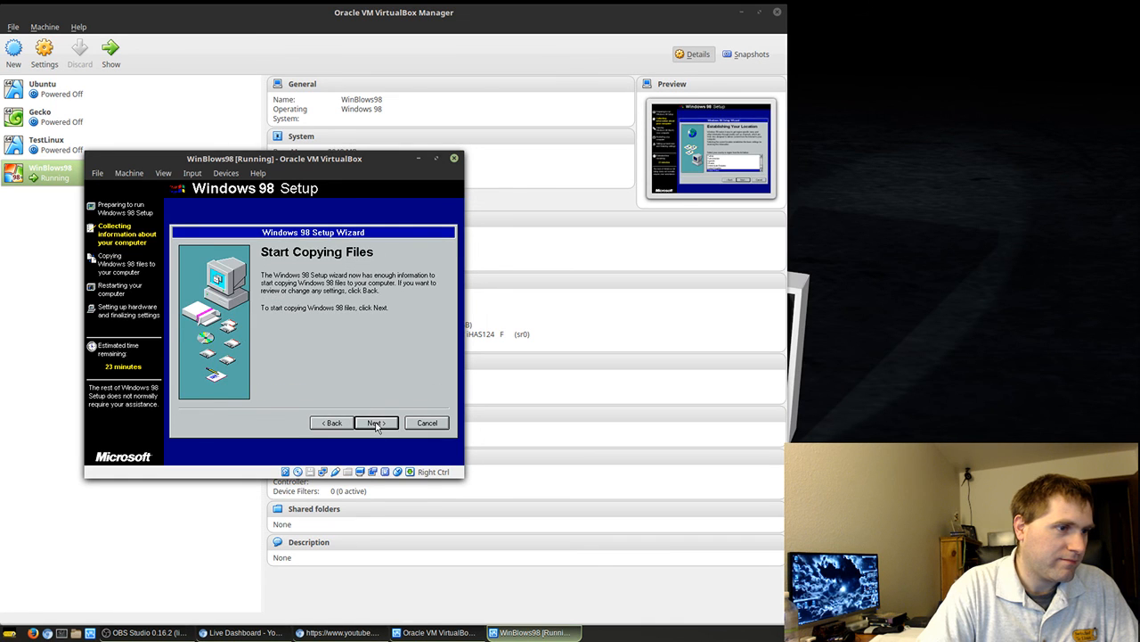
{"action": "left_click", "coordinate": [376, 424]}
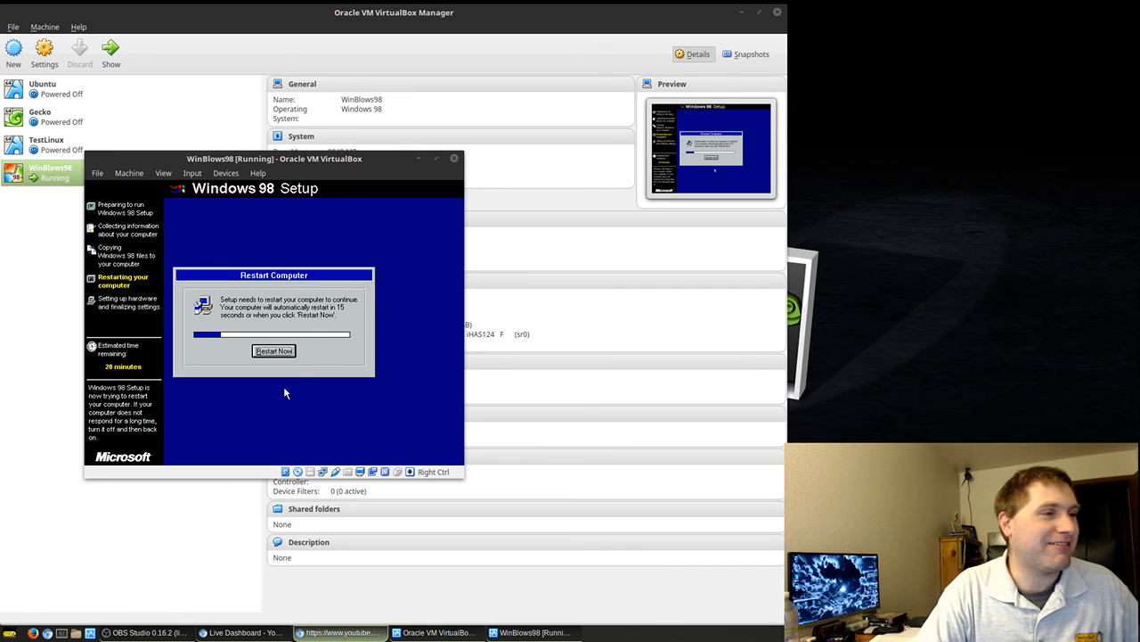
Capture the mouse with the capture message turned off for good, and restart WinBlows98 from its hard disk to continue Setup.
{"action": "left_click", "coordinate": [284, 388]}
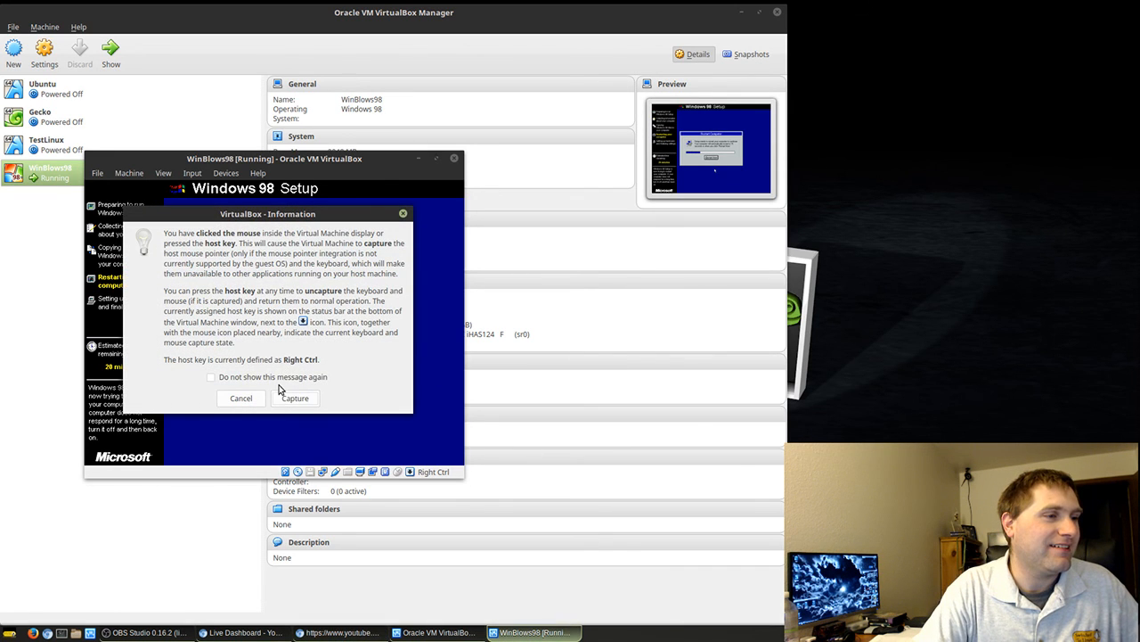
{"action": "left_click", "coordinate": [276, 378]}
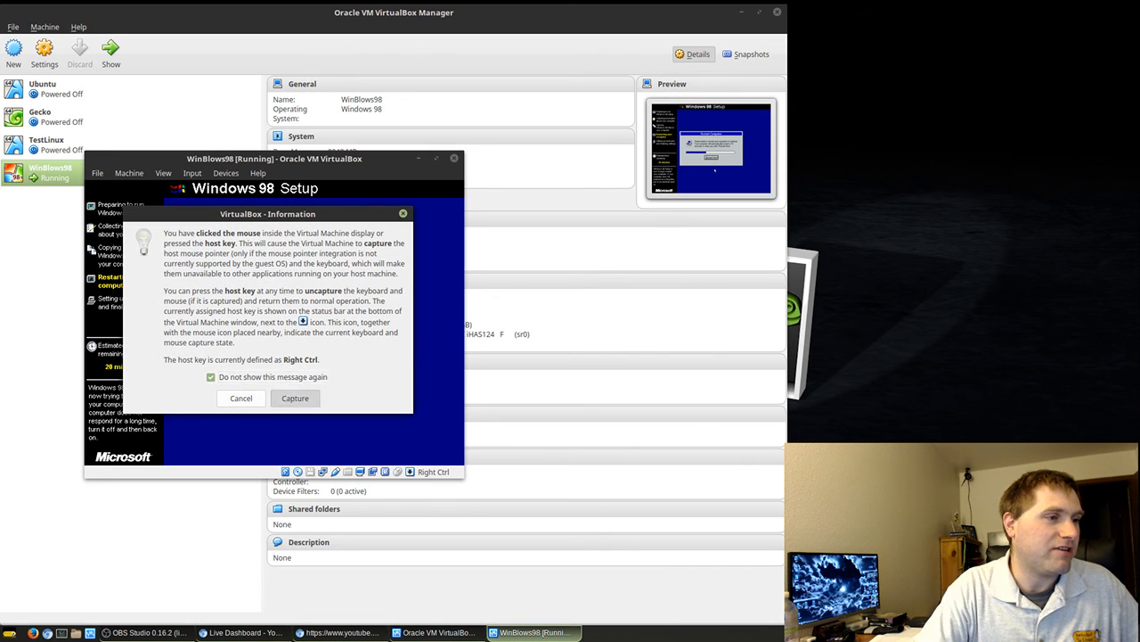
{"action": "left_click", "coordinate": [293, 398]}
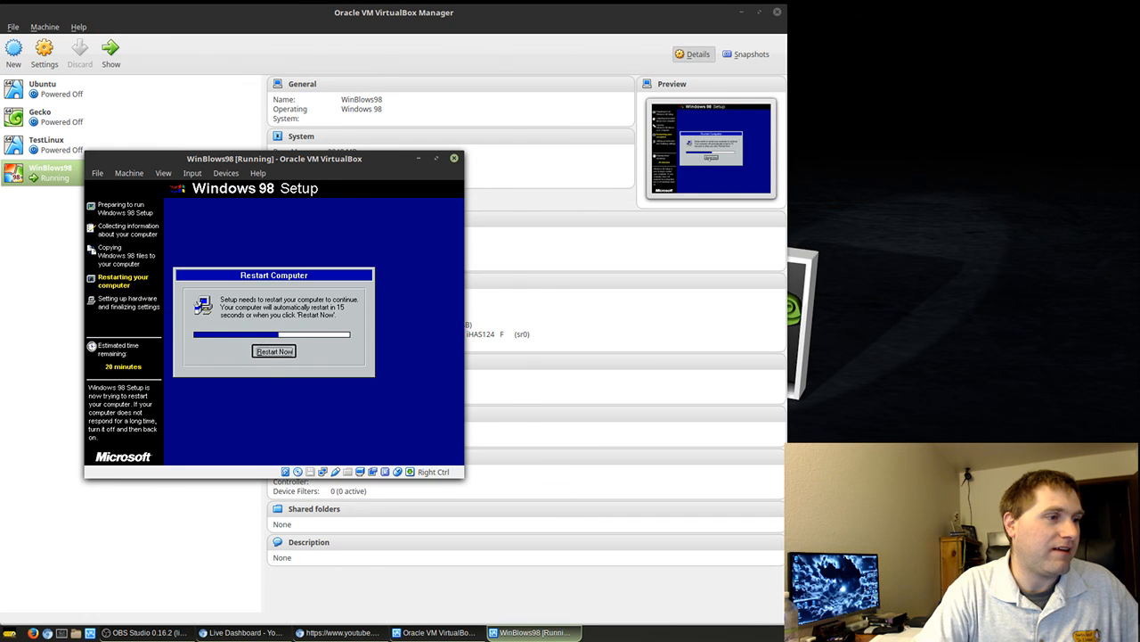
{"action": "left_click", "coordinate": [273, 352]}
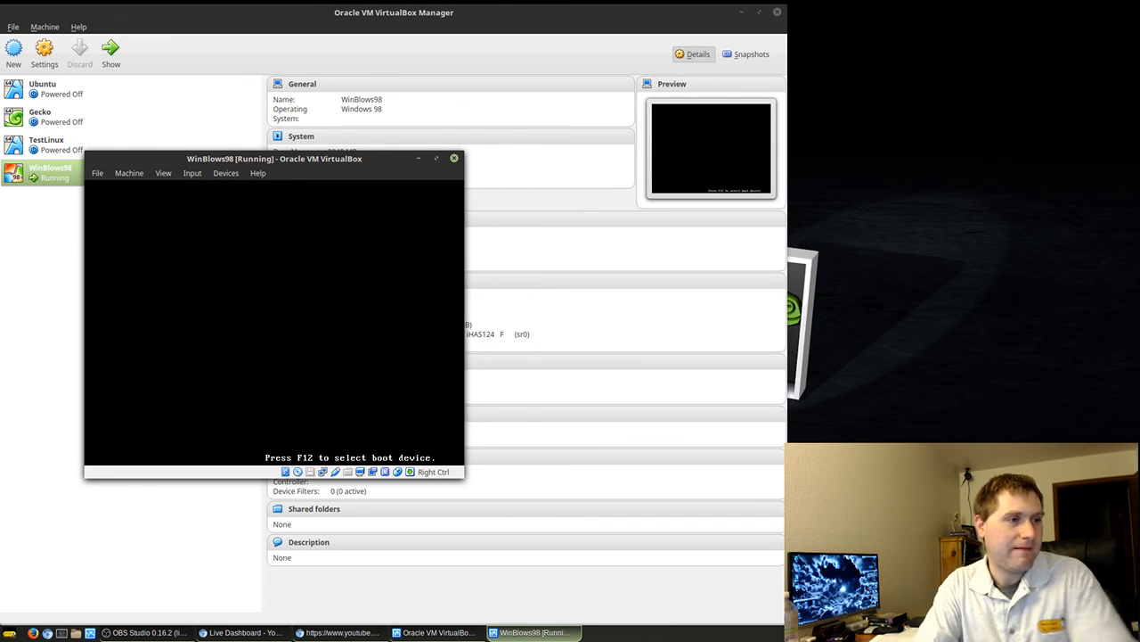
{"action": "key", "text": "Return"}
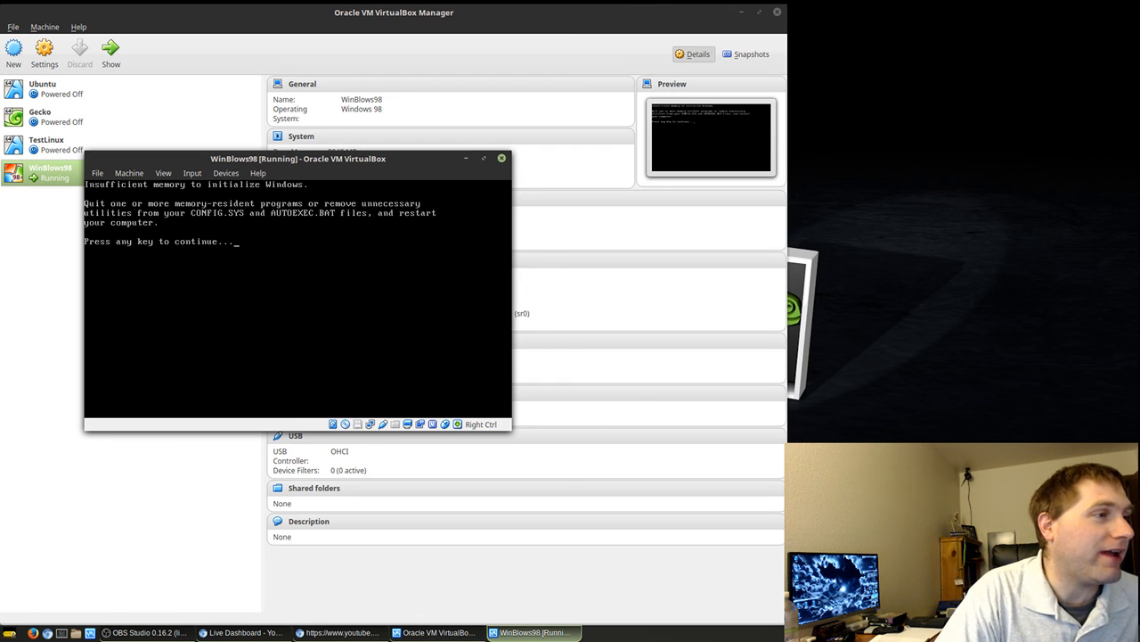
{"action": "key", "text": "Return"}
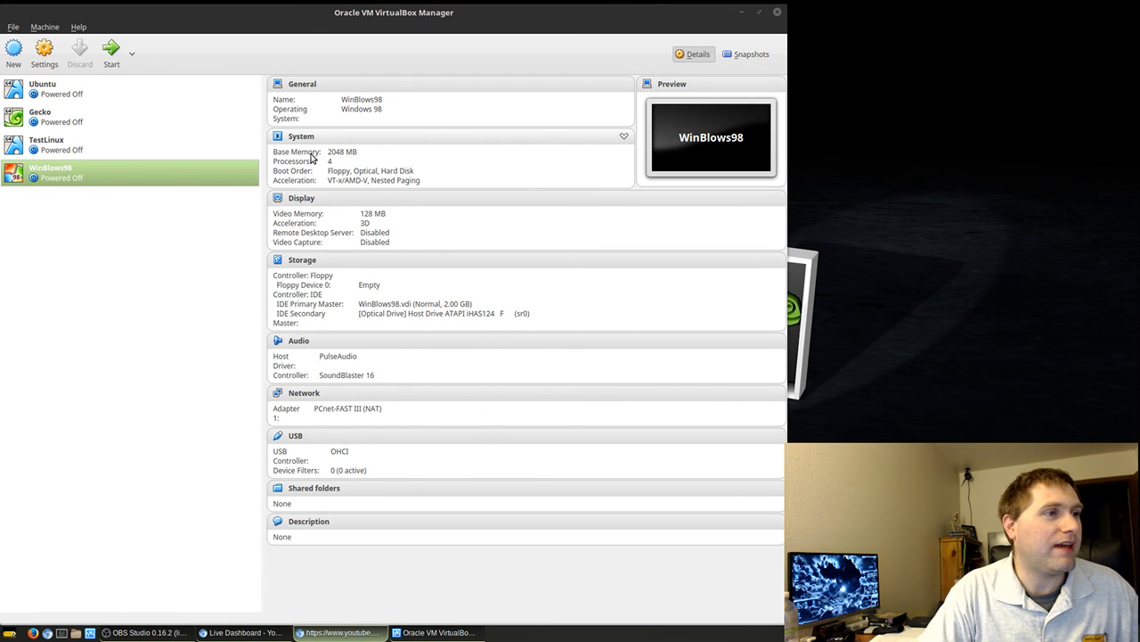
Set WinBlows98's base memory to 512 MB and save the settings.
{"action": "left_click", "coordinate": [45, 53]}
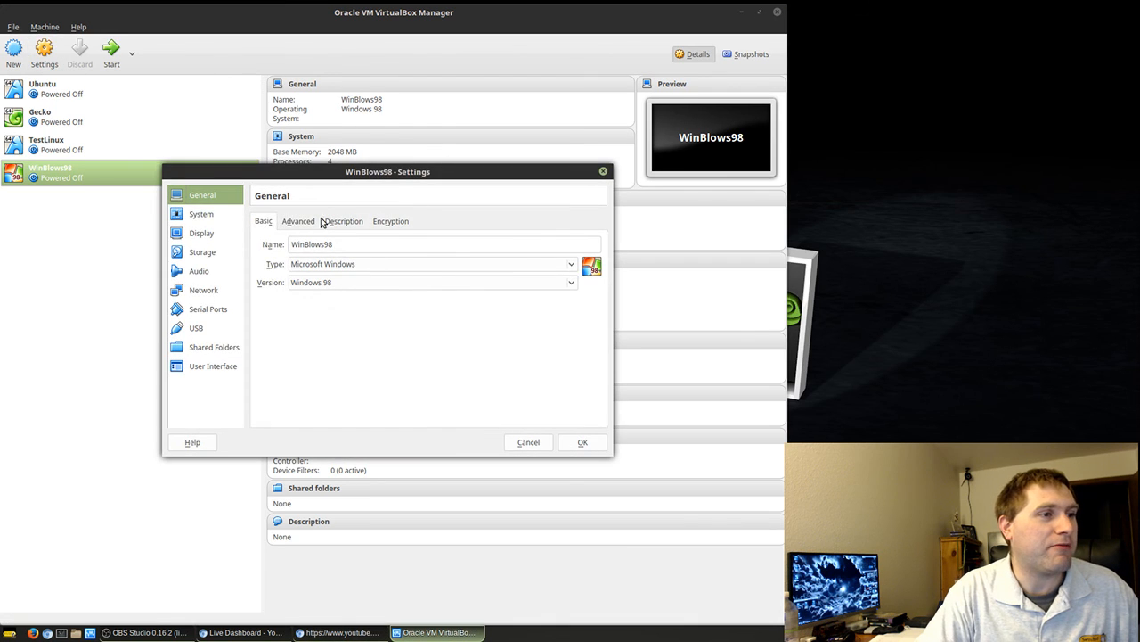
{"action": "left_click", "coordinate": [202, 217]}
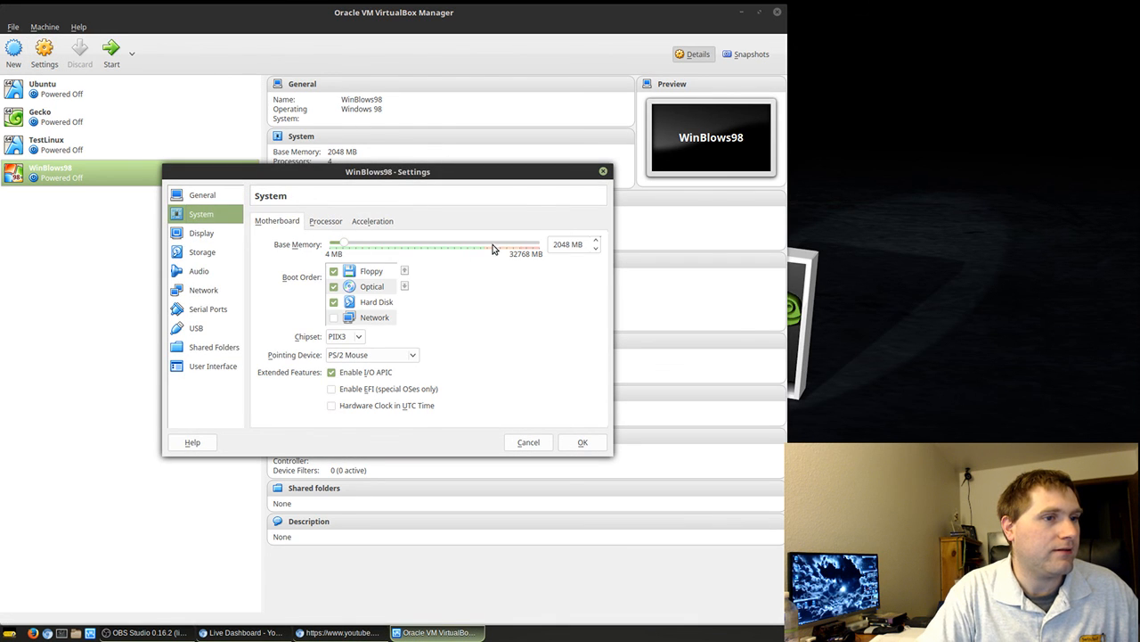
{"action": "left_click_drag", "start_coordinate": [343, 247], "coordinate": [333, 247]}
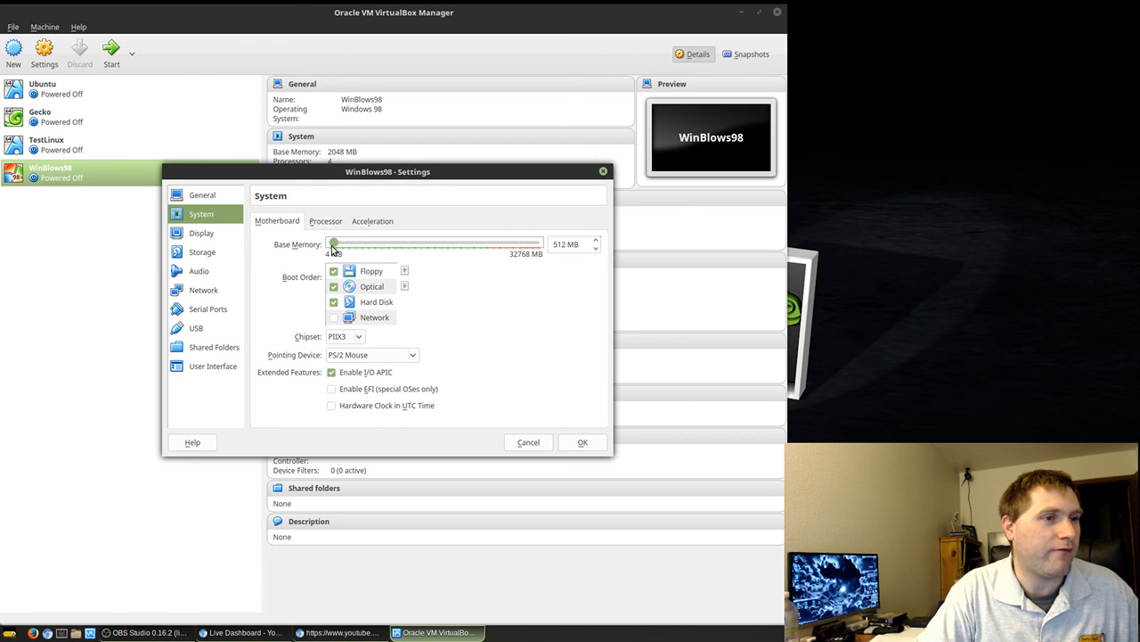
{"action": "left_click", "coordinate": [583, 443]}
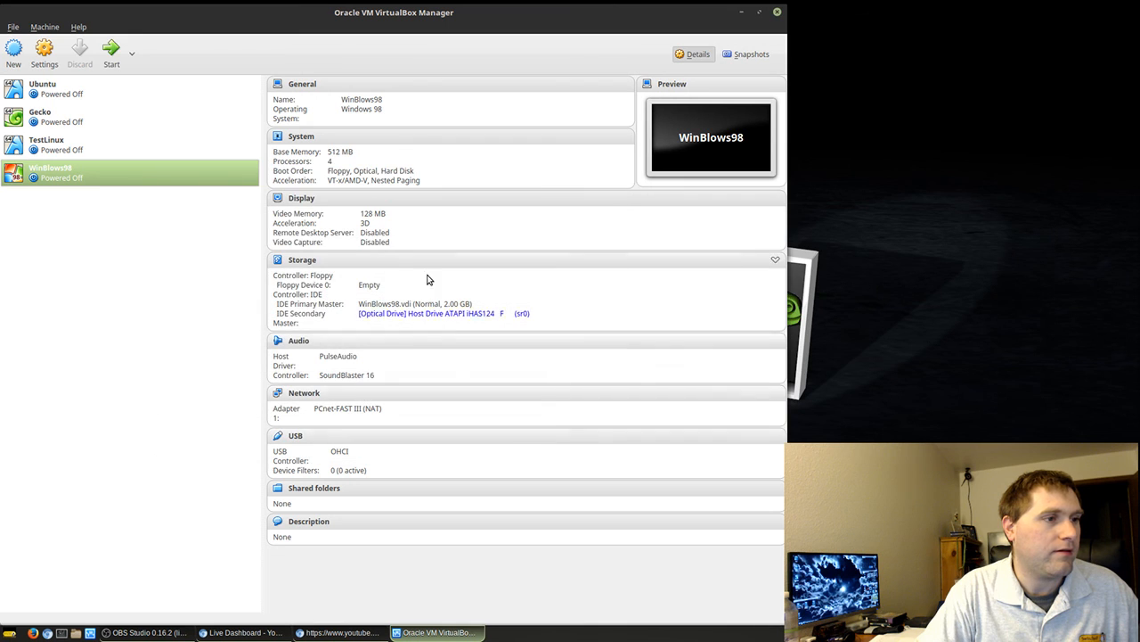
Start WinBlows98 from its hard disk and choose the Normal startup mode for Windows 98.
{"action": "left_click", "coordinate": [111, 57]}
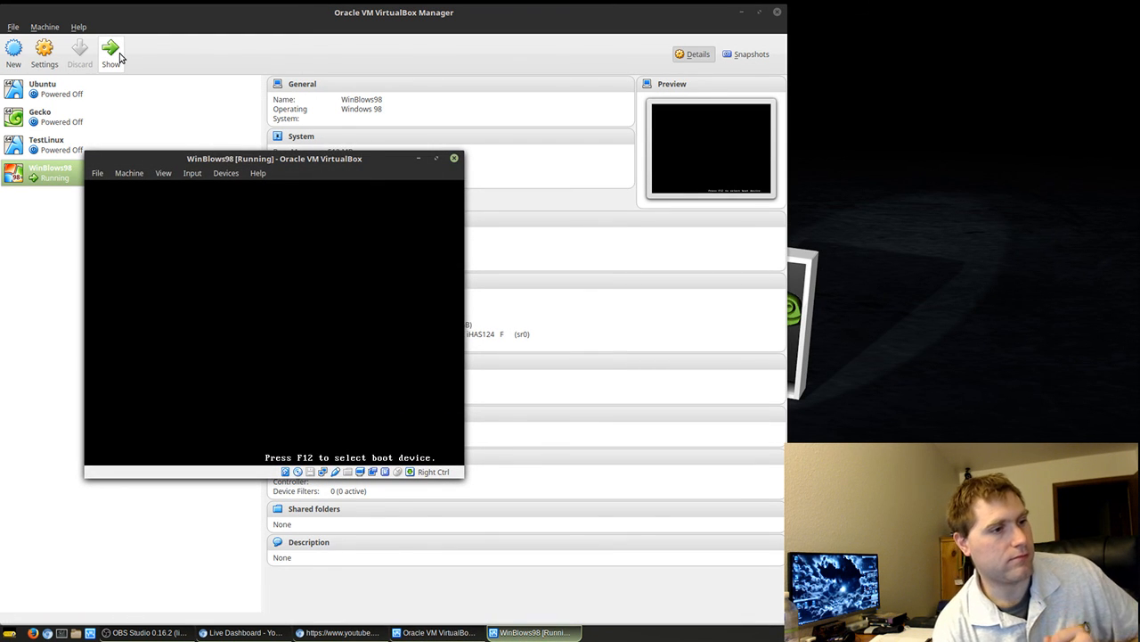
{"action": "key", "text": "Return"}
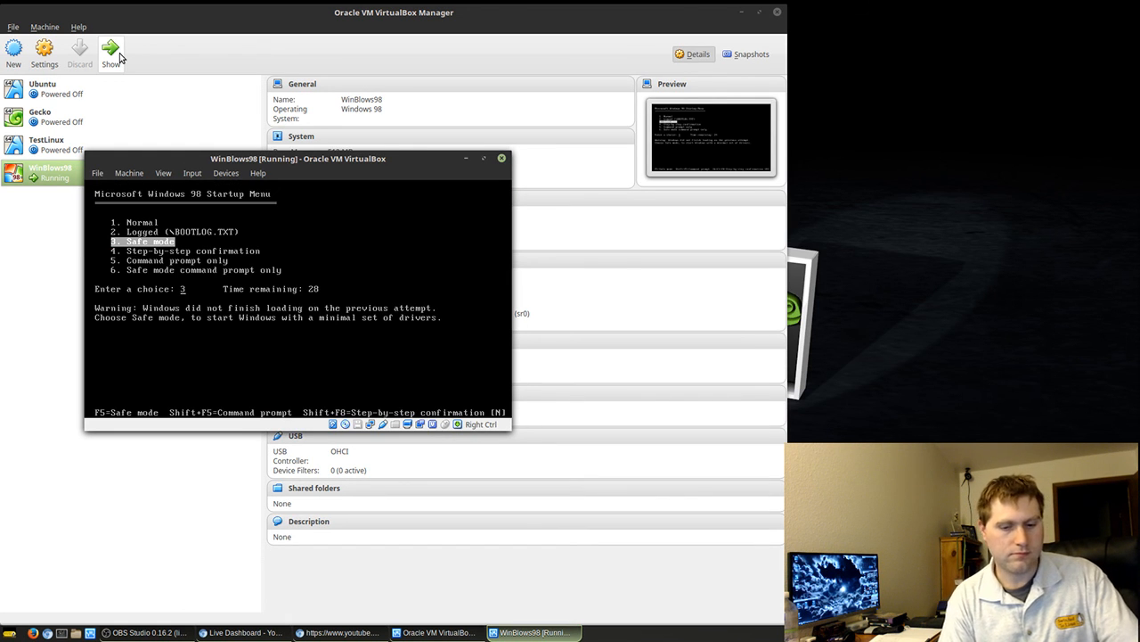
{"action": "key", "text": "Up"}
{"action": "key", "text": "Up"}
{"action": "key", "text": "Return"}
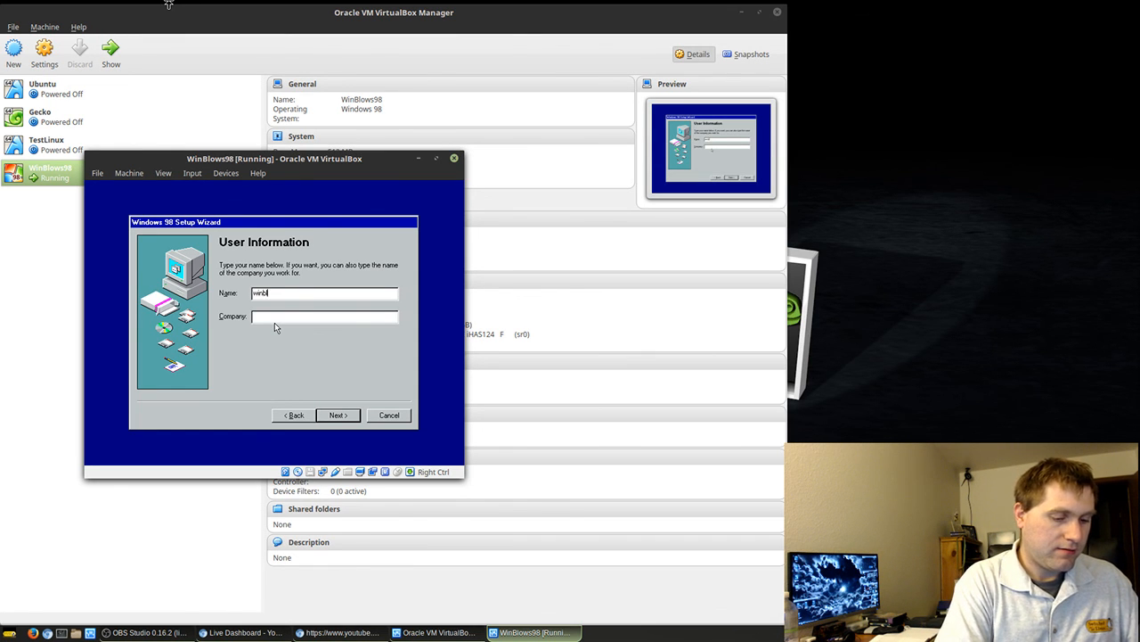
Enter winblows98 as the user name in the Windows 98 Setup Wizard and accept the License Agreement.
{"action": "type", "text": "98"}
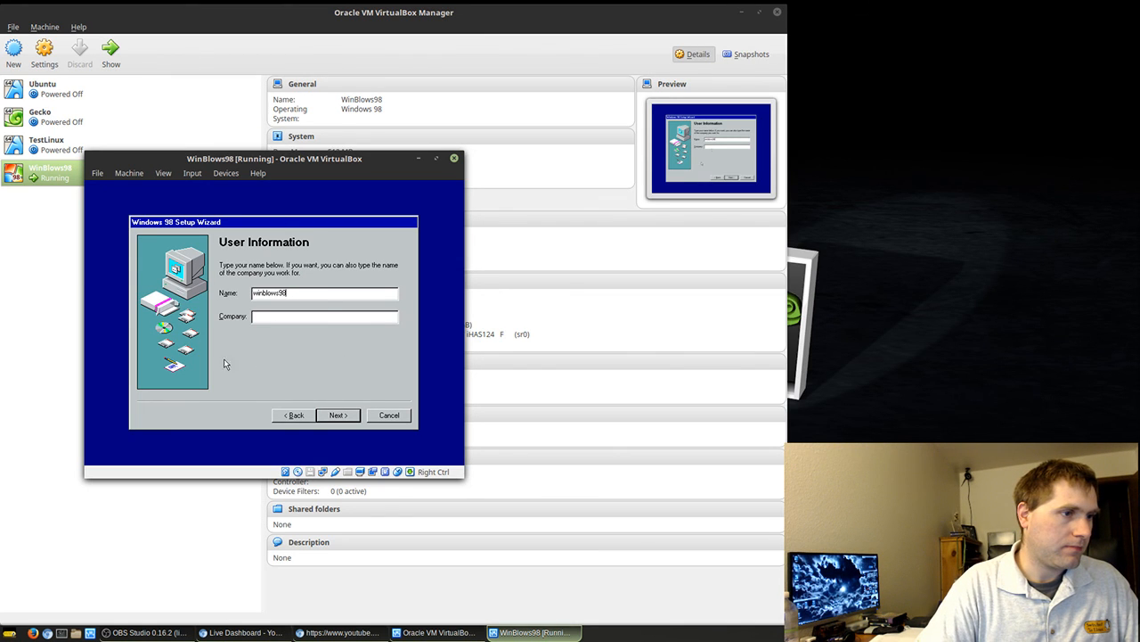
{"action": "left_click", "coordinate": [337, 414]}
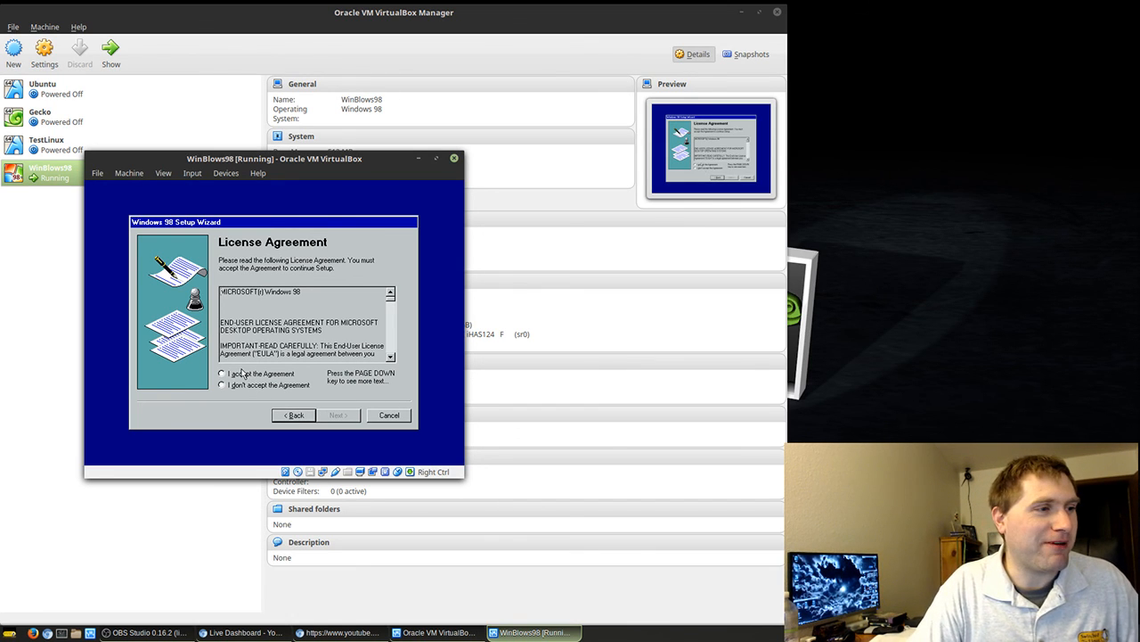
{"action": "left_click", "coordinate": [242, 374]}
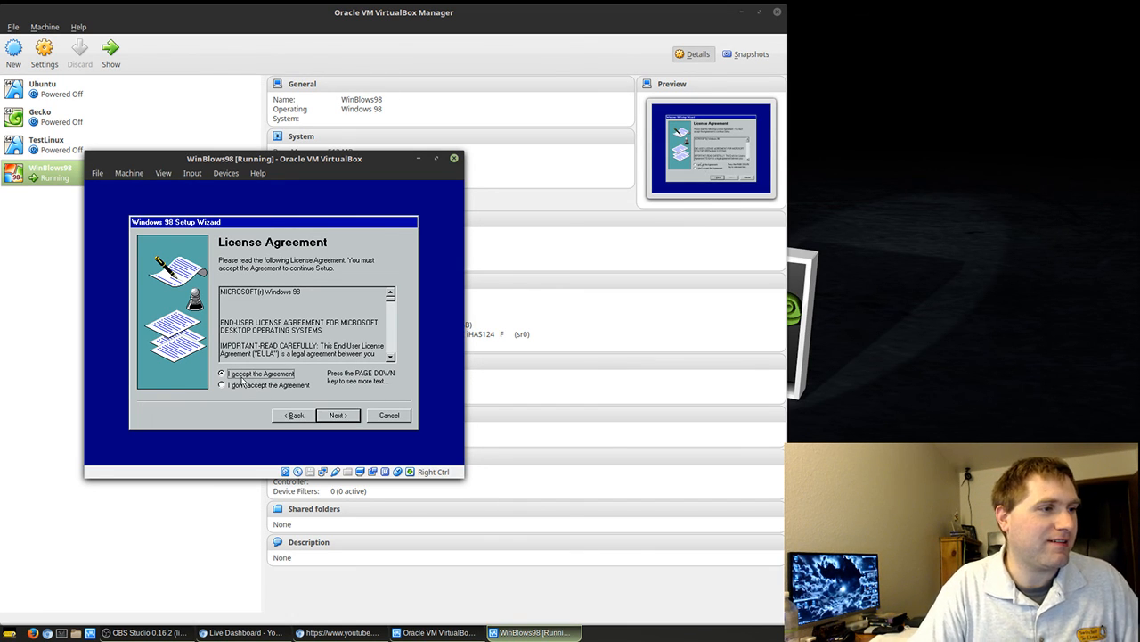
{"action": "left_click", "coordinate": [351, 417]}
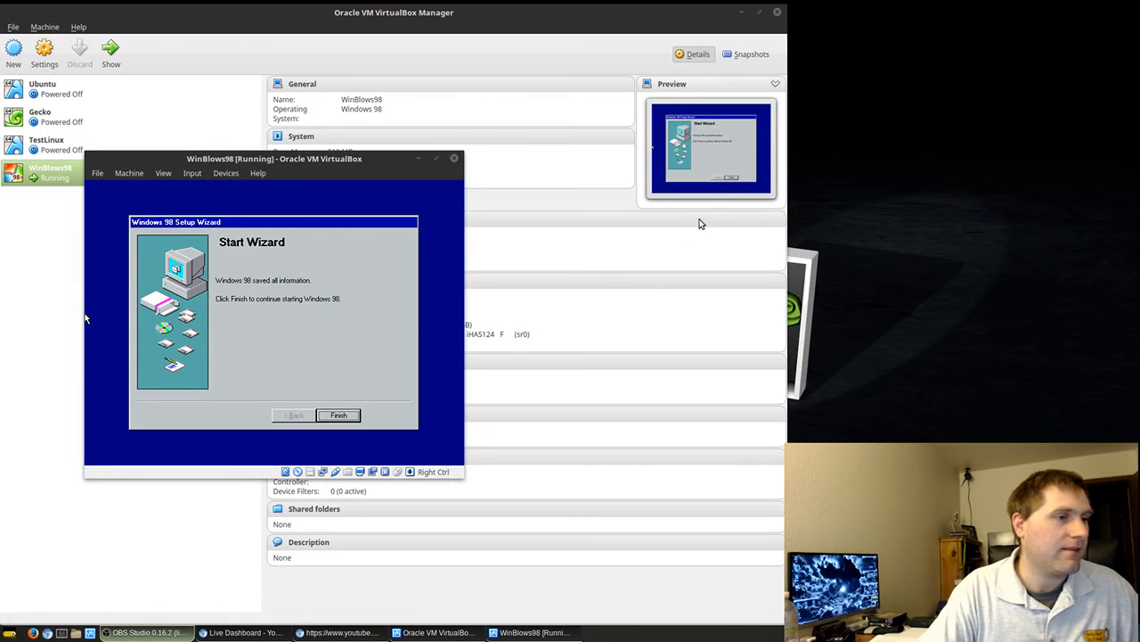
Finish the Start Wizard to continue to hardware detection, and release the mouse from the virtual machine.
{"action": "left_click", "coordinate": [377, 387]}
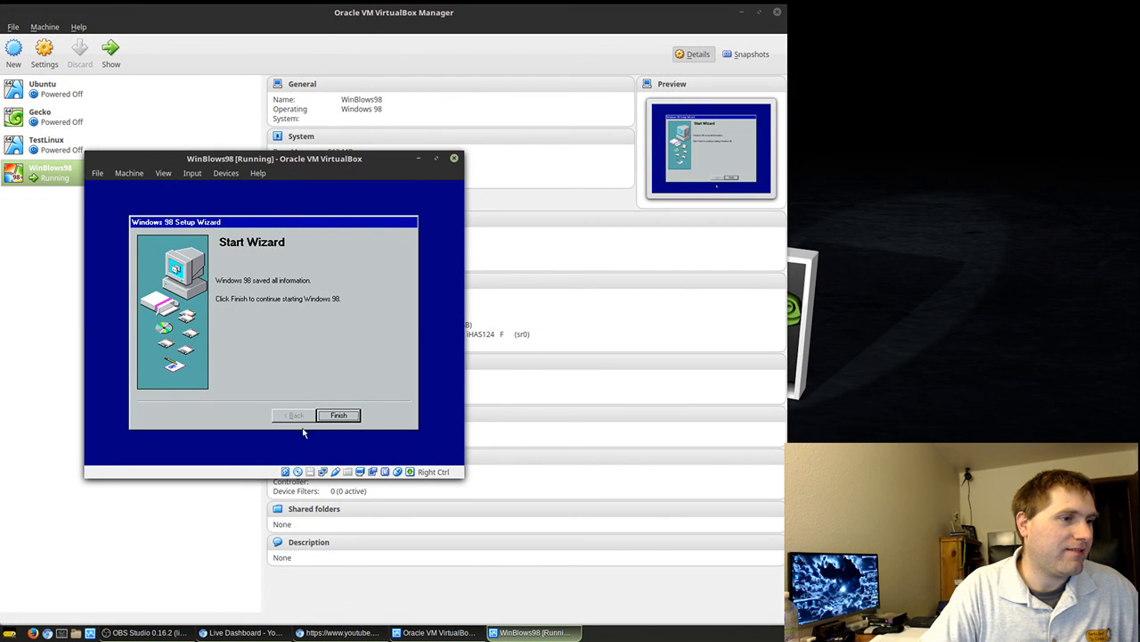
{"action": "left_click", "coordinate": [338, 415]}
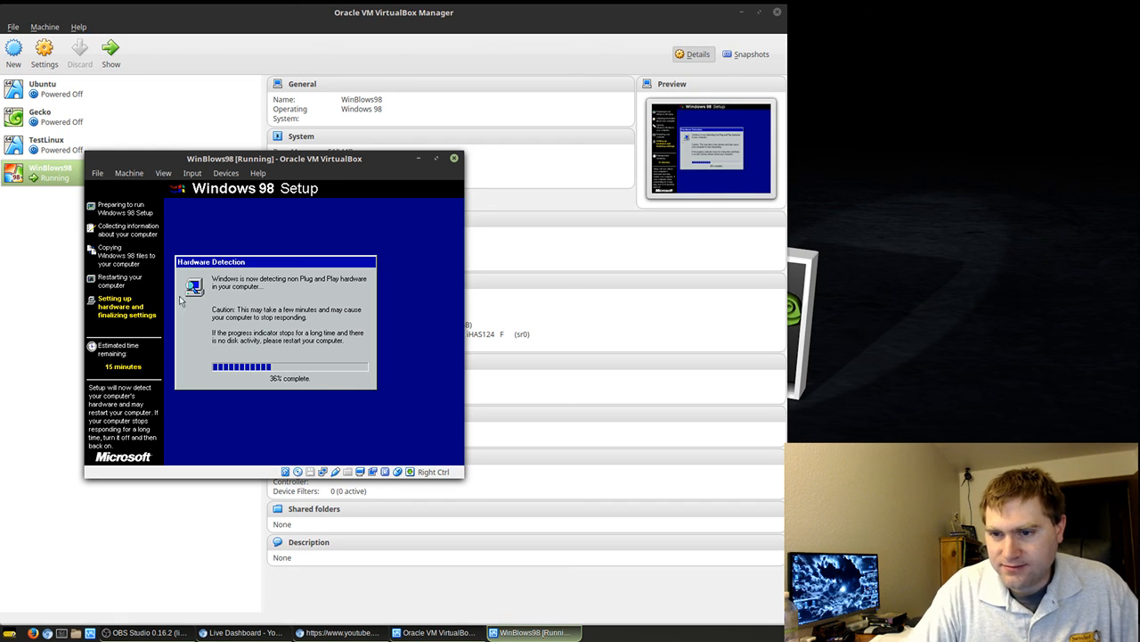
{"action": "key", "text": "Control_R"}
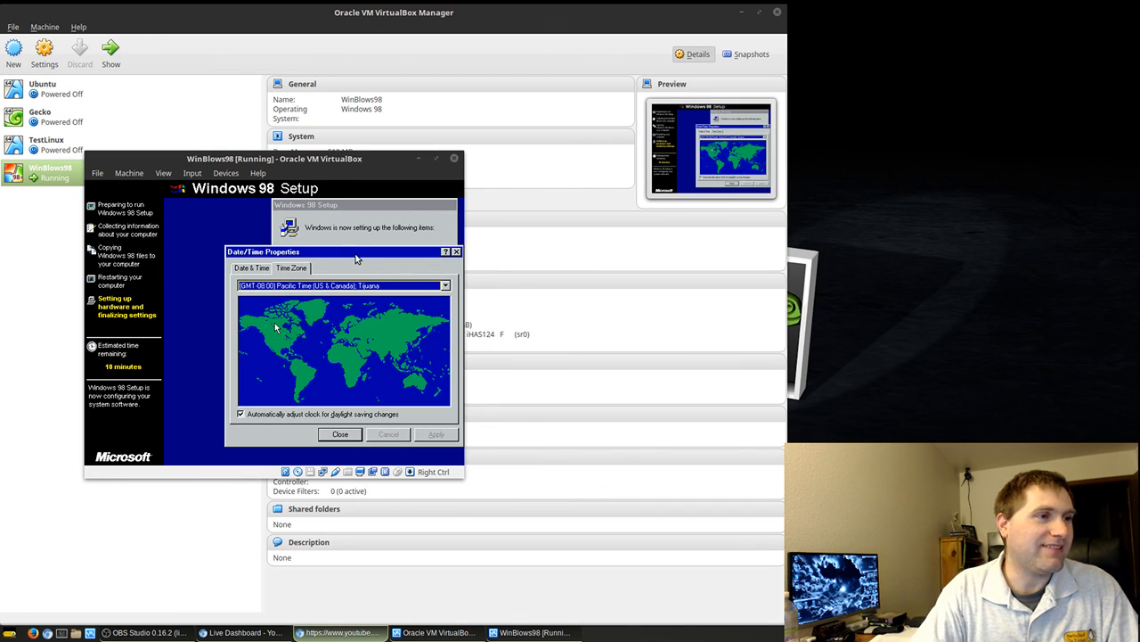
Keep the Pacific Time zone with automatic daylight saving adjustment, and restart the computer to continue Setup.
{"action": "left_click", "coordinate": [358, 259]}
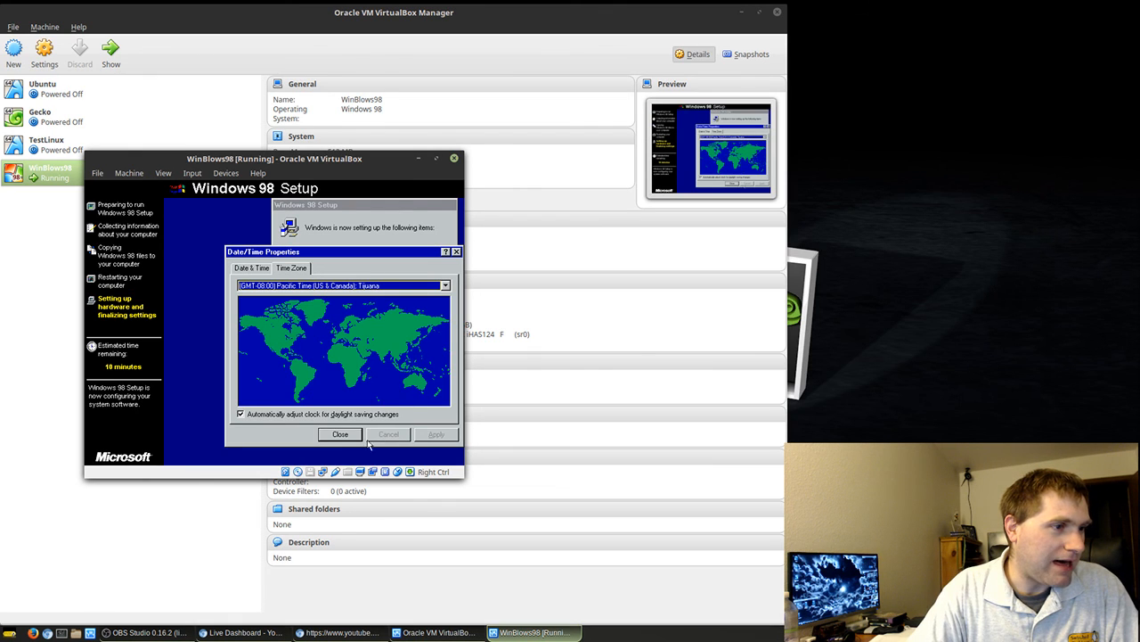
{"action": "left_click", "coordinate": [340, 435]}
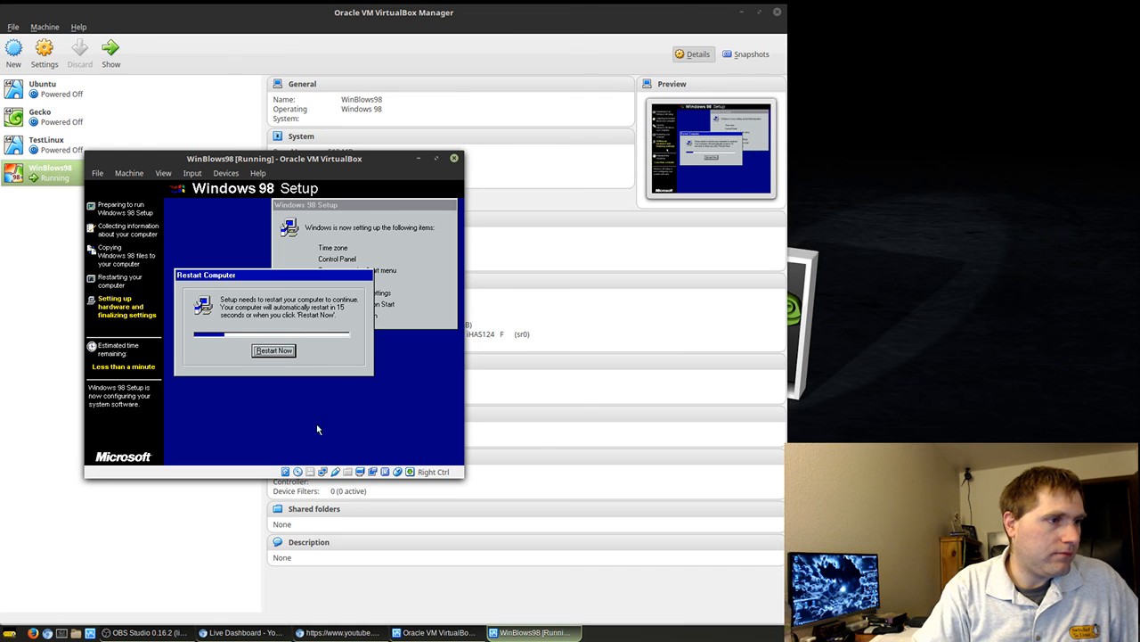
{"action": "left_click", "coordinate": [270, 352]}
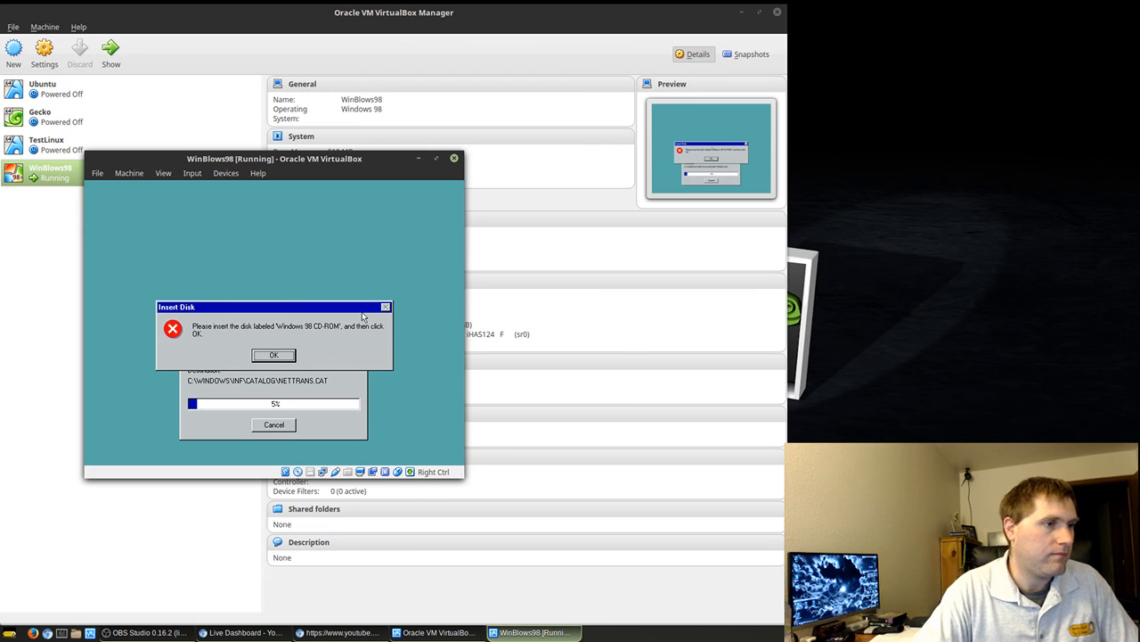
Try repeatedly to copy dhcpcsvc.dll from C:\WINDOWS\SYSTEM\PRECOPY.
{"action": "key", "text": "Return"}
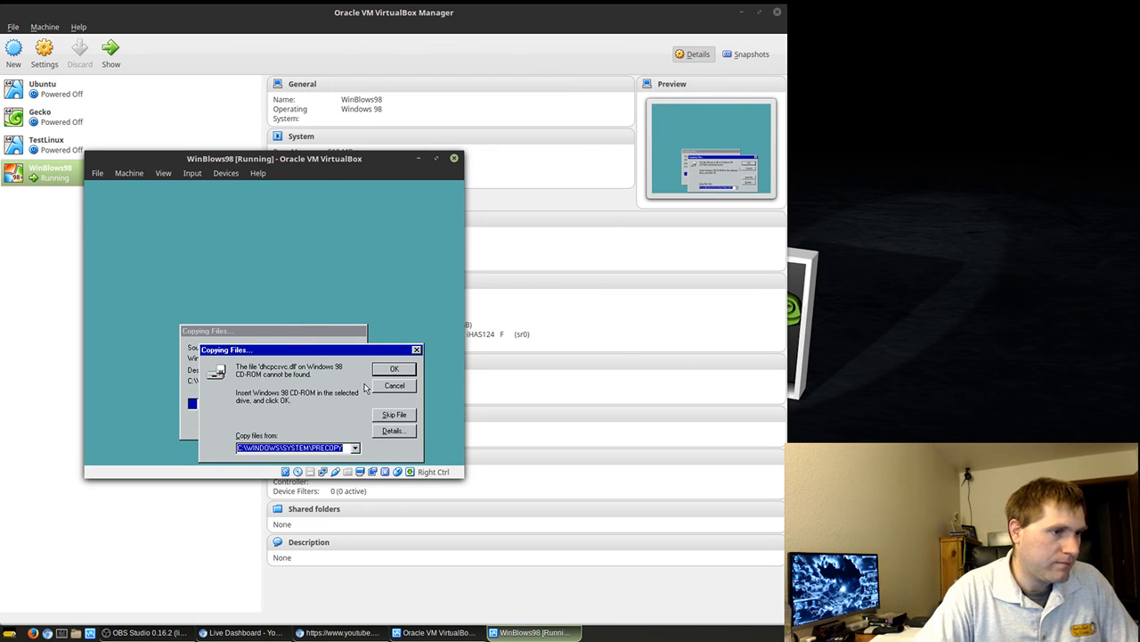
{"action": "left_click", "coordinate": [407, 371]}
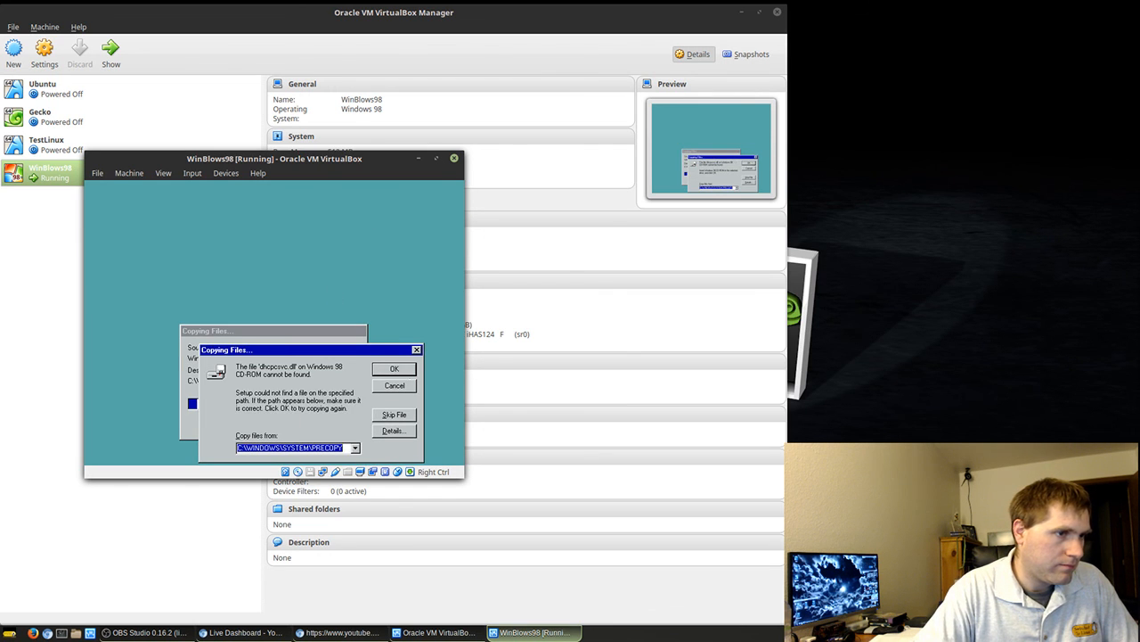
{"action": "left_click", "coordinate": [400, 373]}
{"action": "left_click", "coordinate": [394, 370]}
{"action": "left_click", "coordinate": [395, 373]}
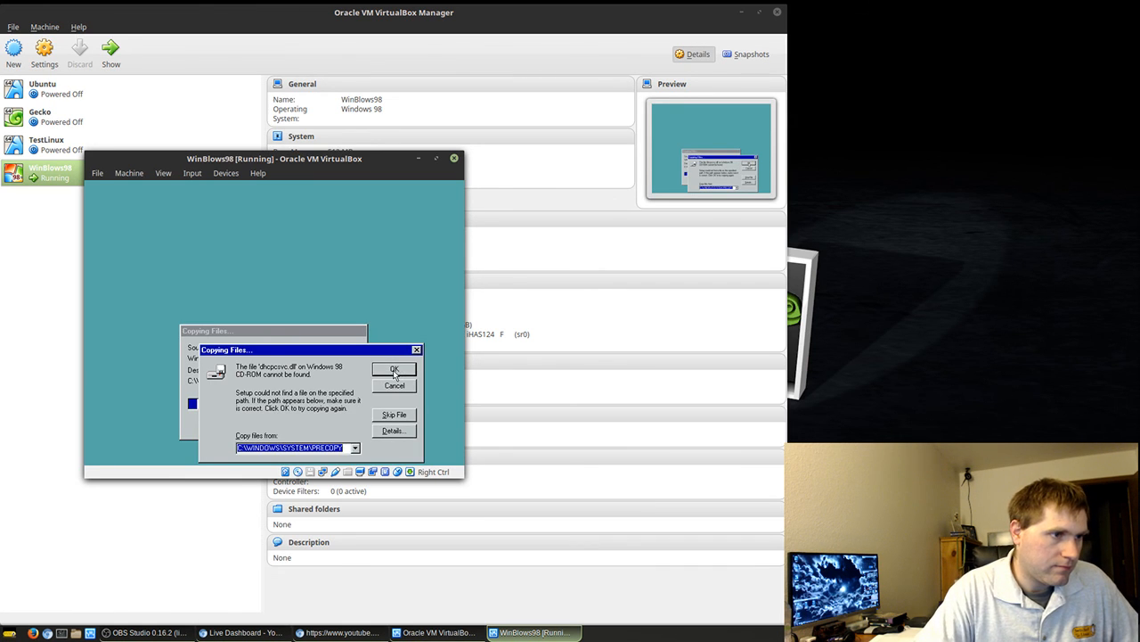
{"action": "left_click", "coordinate": [398, 372]}
Skip dhcpcsvc.dll and the following missing network files, including mswsock.dll, Routetab.dll, Rsvpsp.dll and vudp.386, and dismiss the disk request.
{"action": "left_click", "coordinate": [394, 414]}
{"action": "left_click", "coordinate": [395, 414]}
{"action": "left_click", "coordinate": [394, 414]}
{"action": "left_click", "coordinate": [396, 416]}
{"action": "left_click", "coordinate": [396, 415]}
{"action": "left_click", "coordinate": [395, 415]}
{"action": "left_click", "coordinate": [396, 415]}
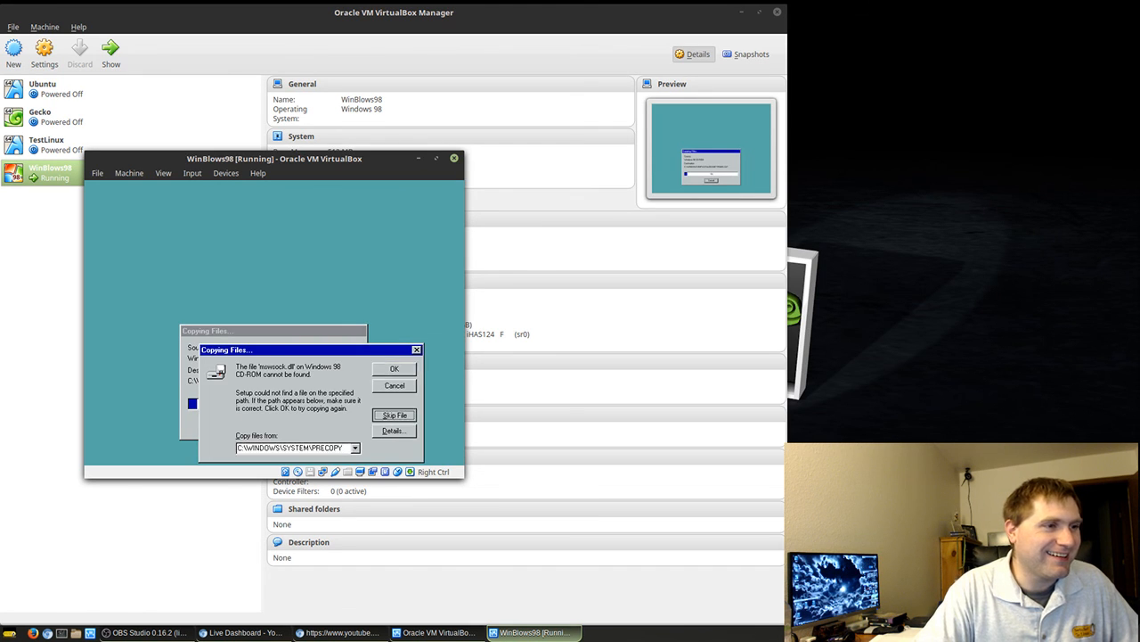
{"action": "left_click", "coordinate": [397, 416]}
{"action": "left_click", "coordinate": [397, 416]}
{"action": "left_click", "coordinate": [396, 416]}
{"action": "left_click", "coordinate": [397, 416]}
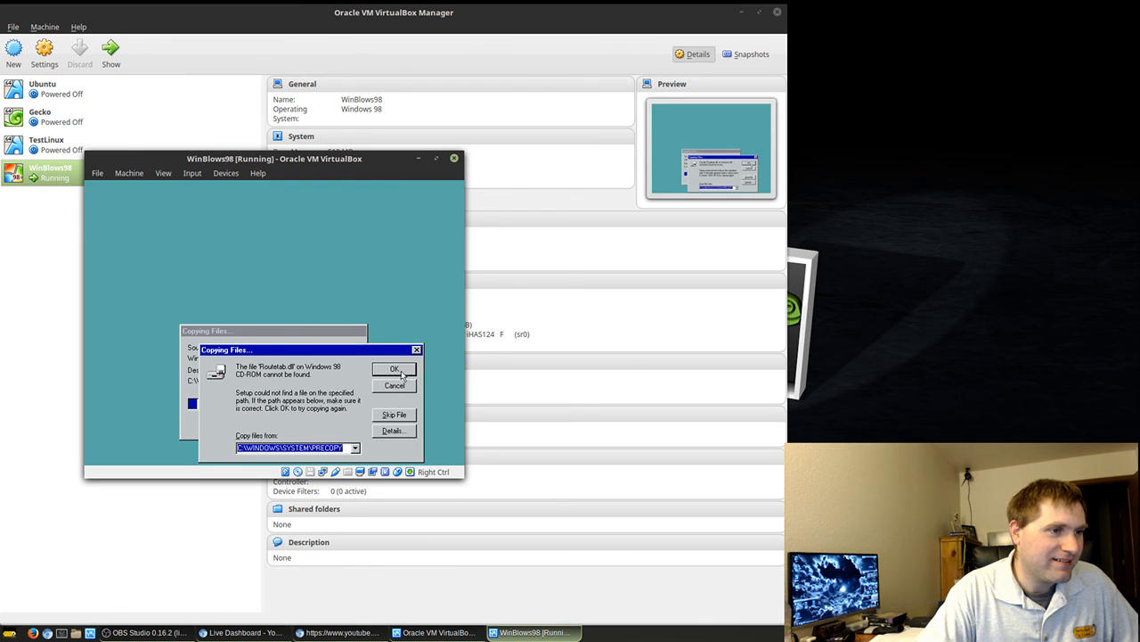
{"action": "left_click", "coordinate": [394, 416]}
{"action": "left_click", "coordinate": [393, 416]}
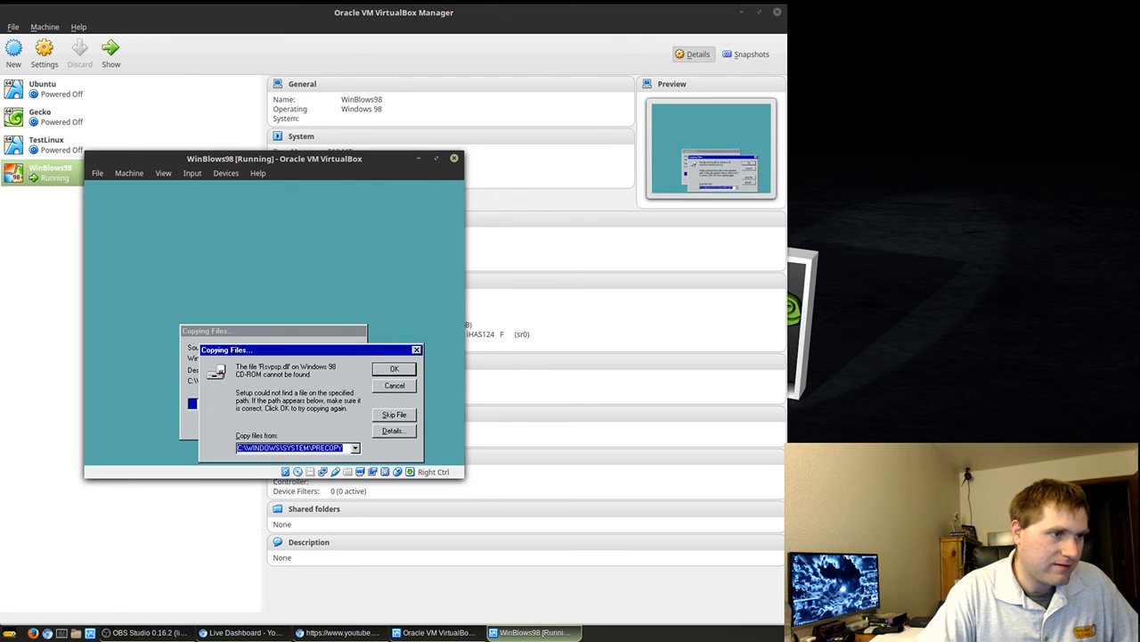
{"action": "left_click", "coordinate": [394, 415]}
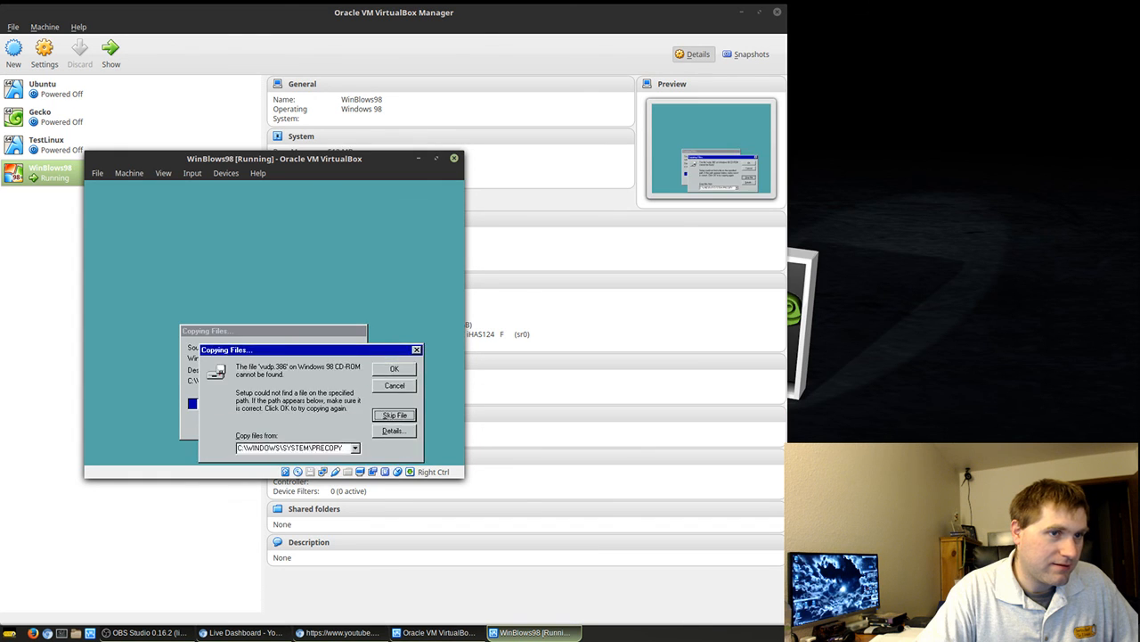
{"action": "left_click", "coordinate": [394, 415]}
{"action": "left_click", "coordinate": [274, 355]}
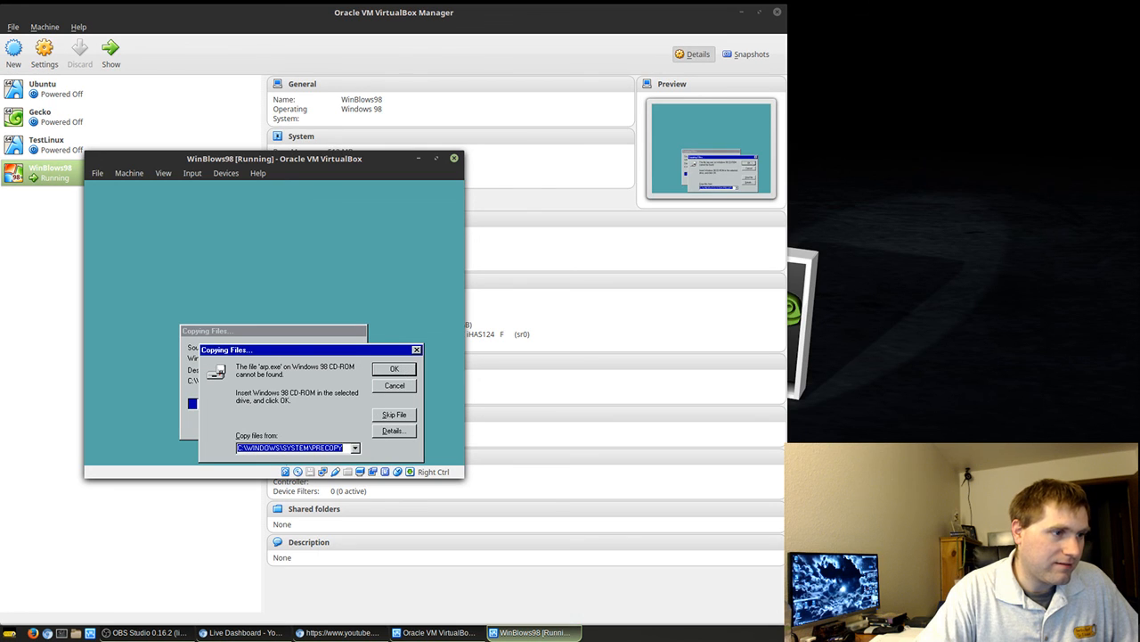
Try to copy arp.exe again, checking the alternative source paths and the file details.
{"action": "left_click", "coordinate": [394, 370]}
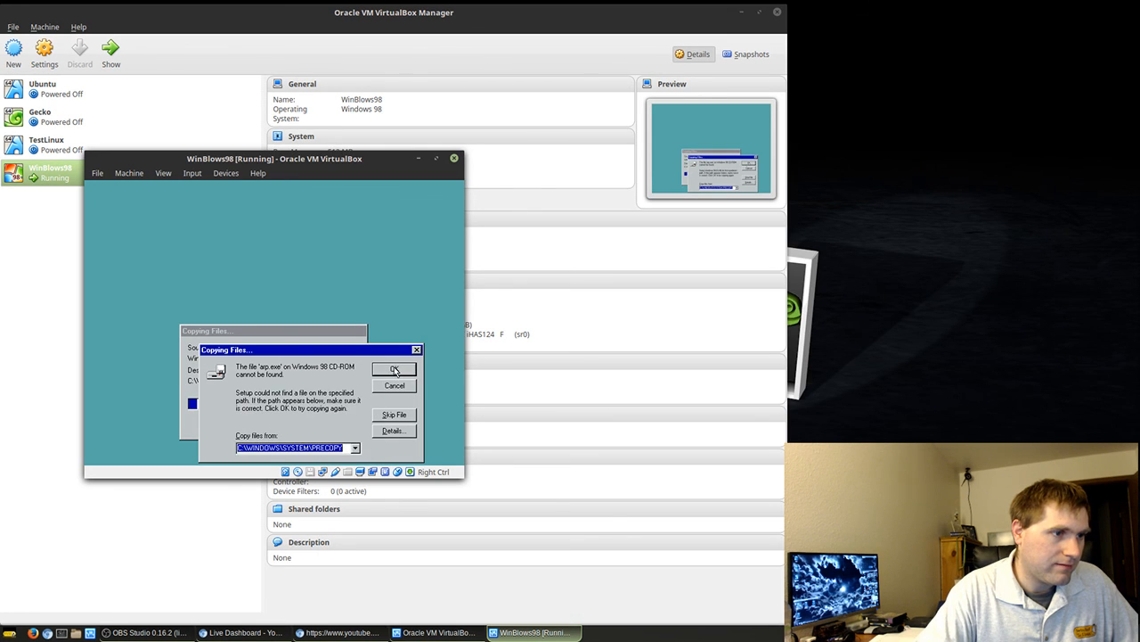
{"action": "left_click", "coordinate": [356, 448]}
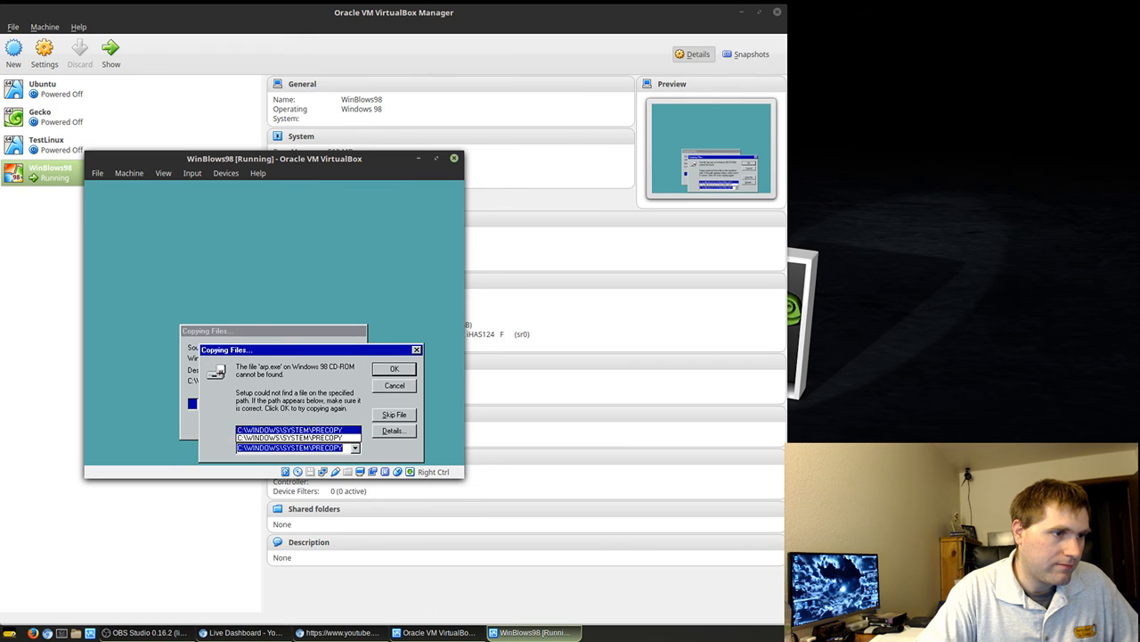
{"action": "left_click", "coordinate": [355, 449]}
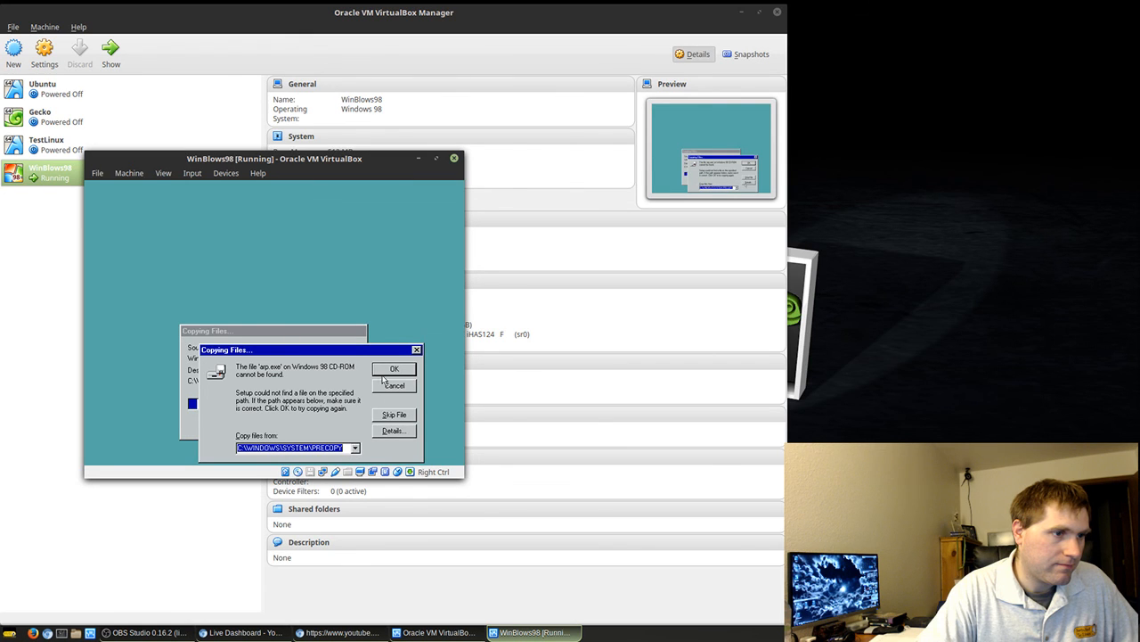
{"action": "left_click", "coordinate": [386, 431]}
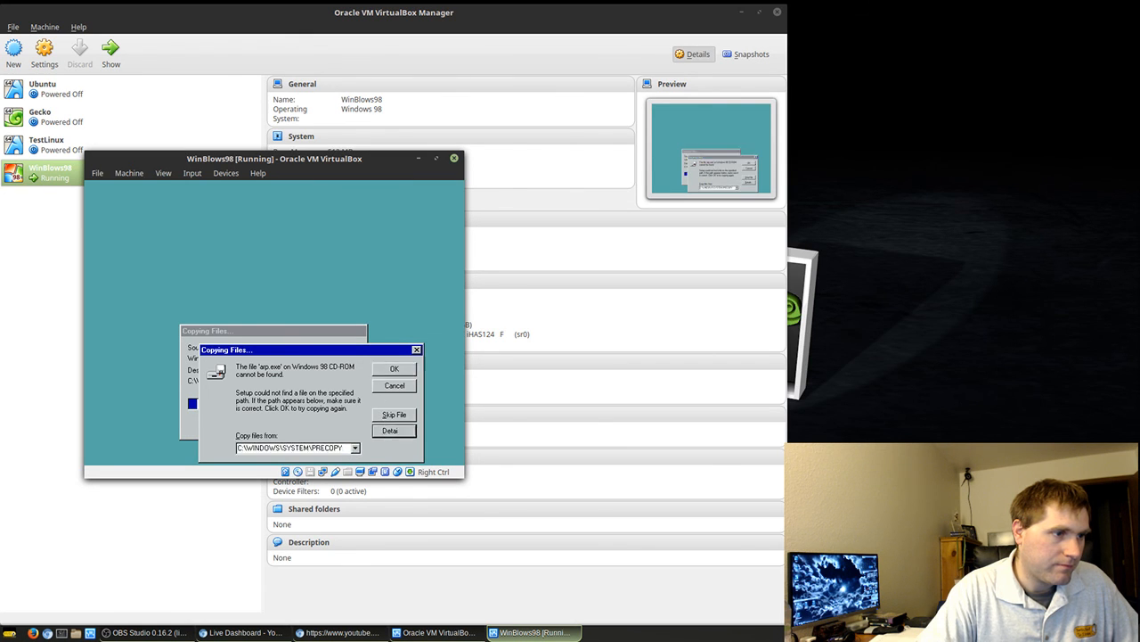
{"action": "left_click", "coordinate": [276, 368]}
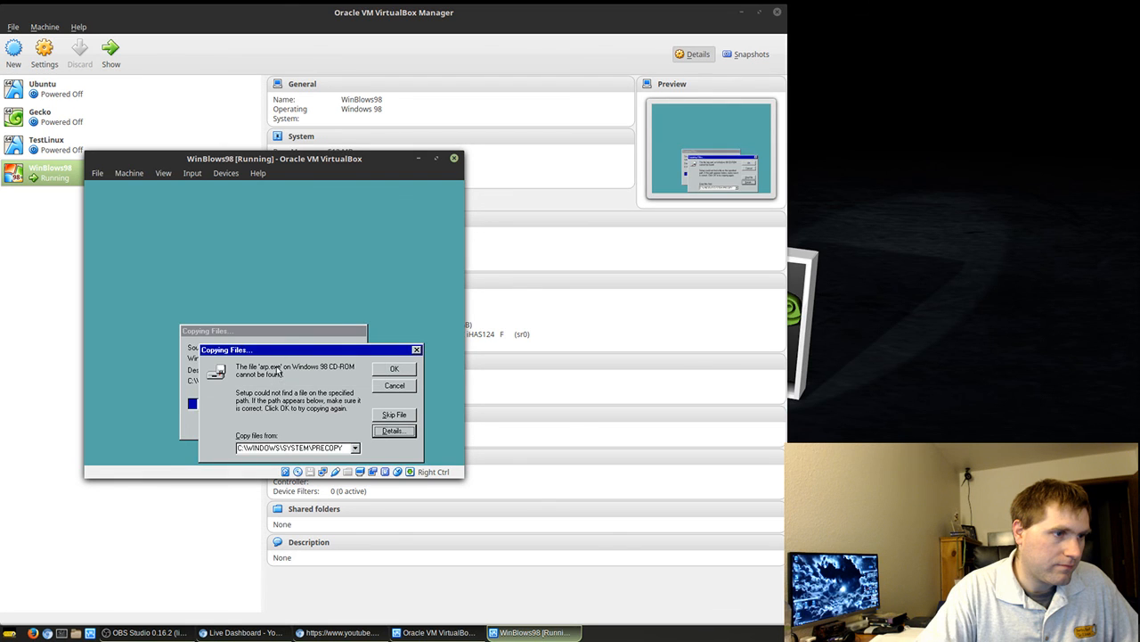
{"action": "left_click", "coordinate": [387, 373]}
{"action": "left_click", "coordinate": [387, 374]}
Skip arp.exe, ipconfig.exe, winipcfg.exe, afvxd.vxd and the other missing files in this batch.
{"action": "left_click", "coordinate": [387, 413]}
{"action": "left_click", "coordinate": [387, 413]}
{"action": "left_click", "coordinate": [387, 412]}
{"action": "left_click", "coordinate": [386, 413]}
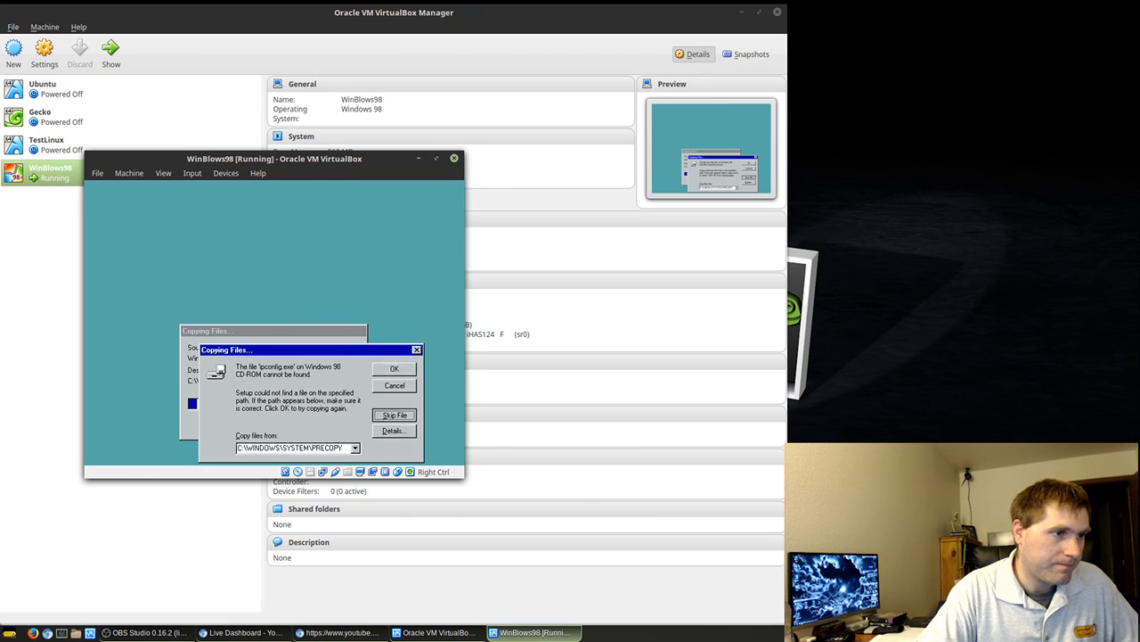
{"action": "left_click", "coordinate": [387, 413]}
{"action": "left_click", "coordinate": [386, 413]}
{"action": "left_click", "coordinate": [387, 413]}
{"action": "left_click", "coordinate": [387, 413]}
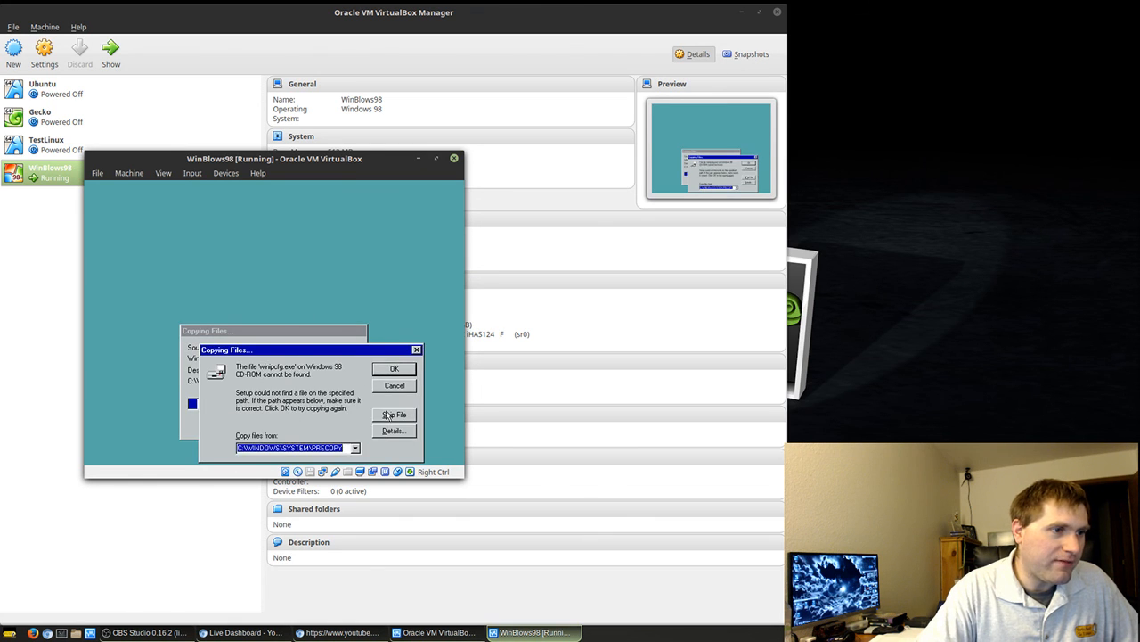
{"action": "left_click", "coordinate": [386, 413]}
{"action": "left_click", "coordinate": [264, 356]}
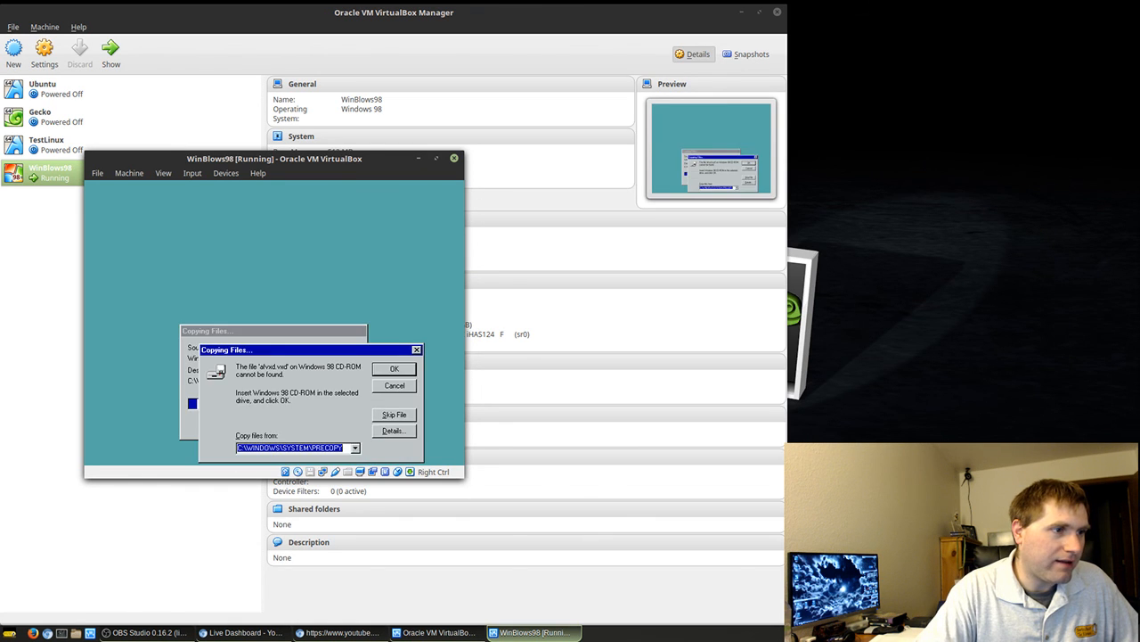
{"action": "left_click", "coordinate": [397, 413]}
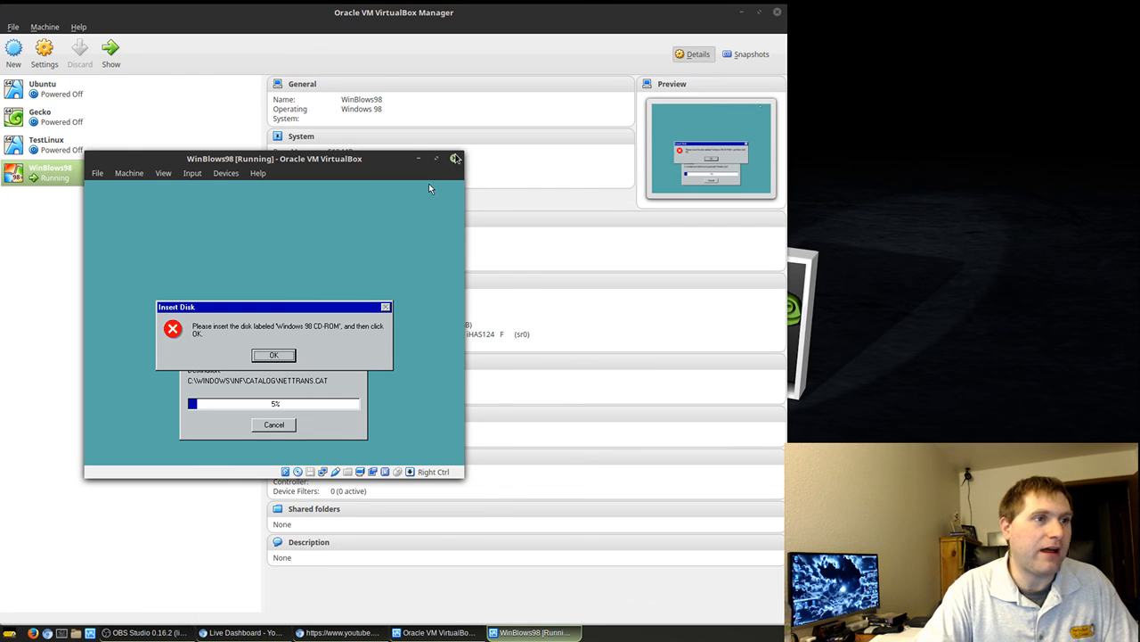
Close the WinBlows98 virtual machine by powering it off.
{"action": "left_click", "coordinate": [453, 158]}
{"action": "left_click", "coordinate": [309, 326]}
{"action": "left_click", "coordinate": [324, 355]}
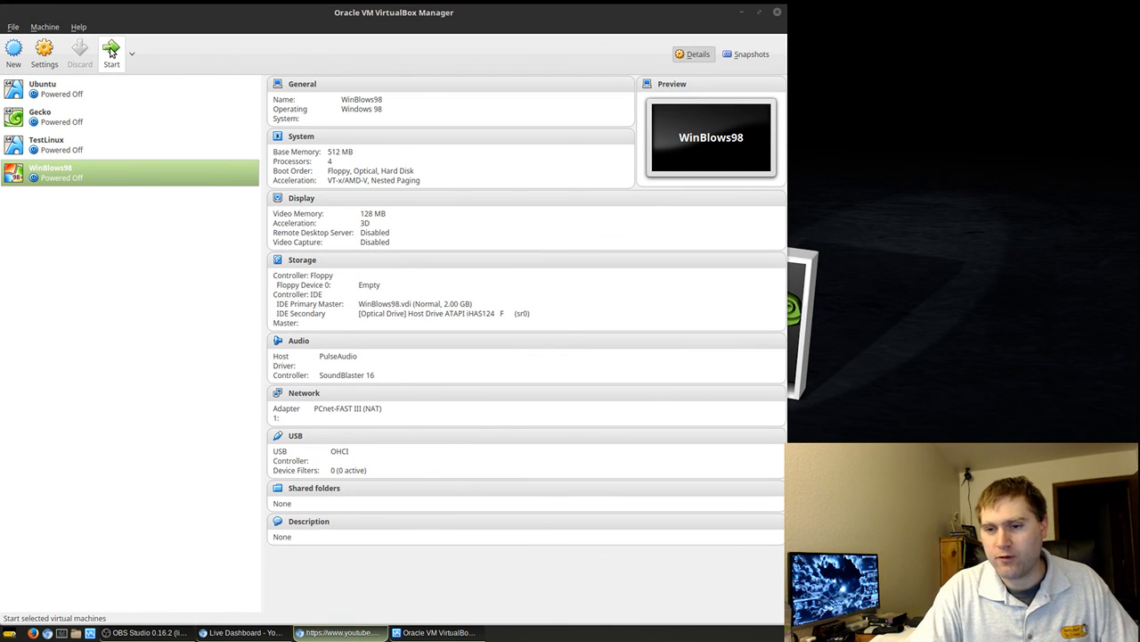
Start WinBlows98 from its hard disk, continue past the missing vnetbios.vxd file, and log on as winblows98 with a blank password.
{"action": "left_click", "coordinate": [115, 59]}
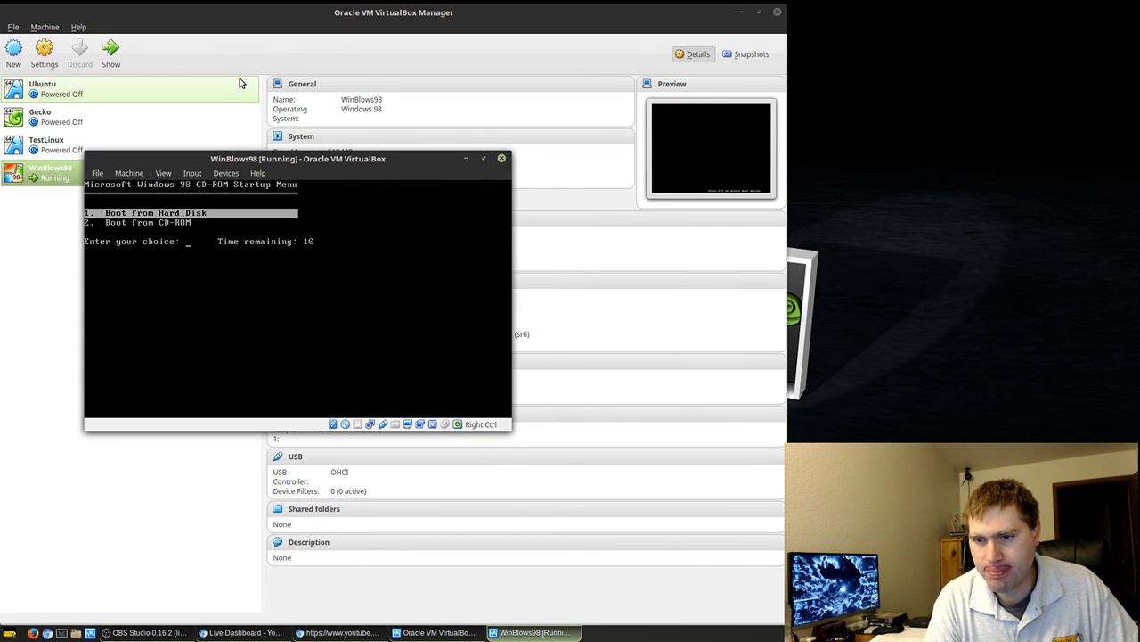
{"action": "key", "text": "Return"}
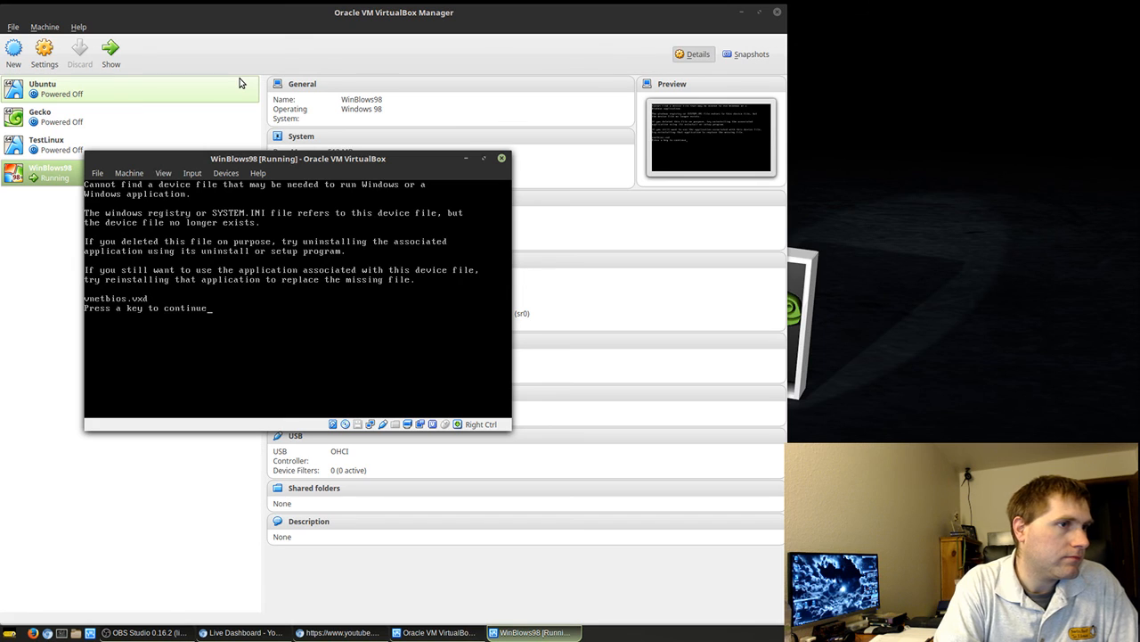
{"action": "key", "text": "Return"}
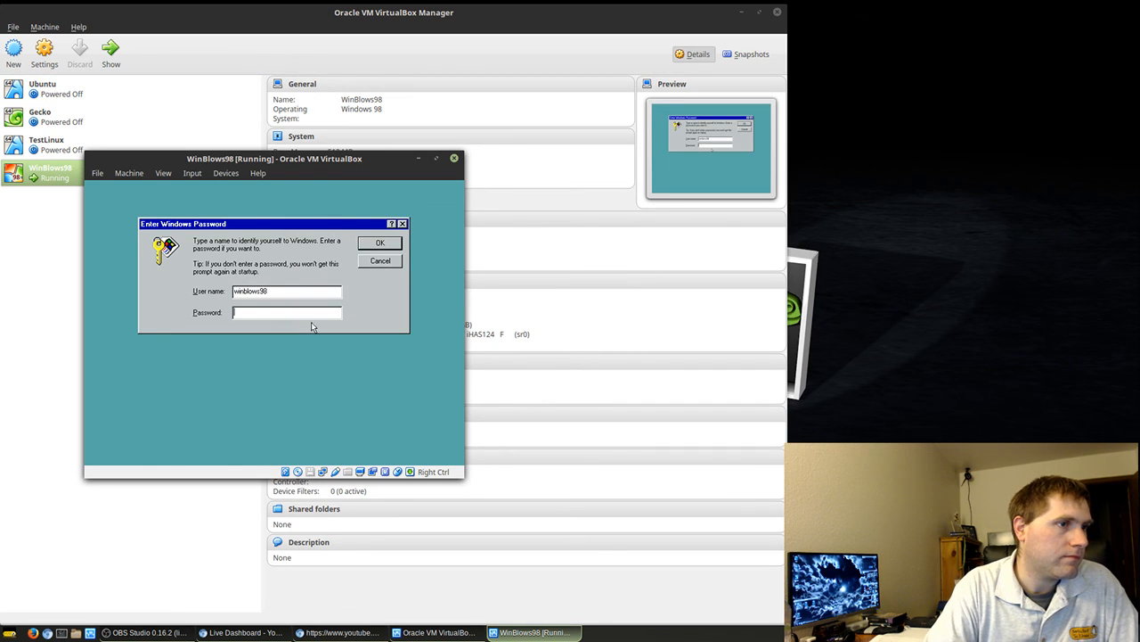
{"action": "left_click", "coordinate": [381, 243]}
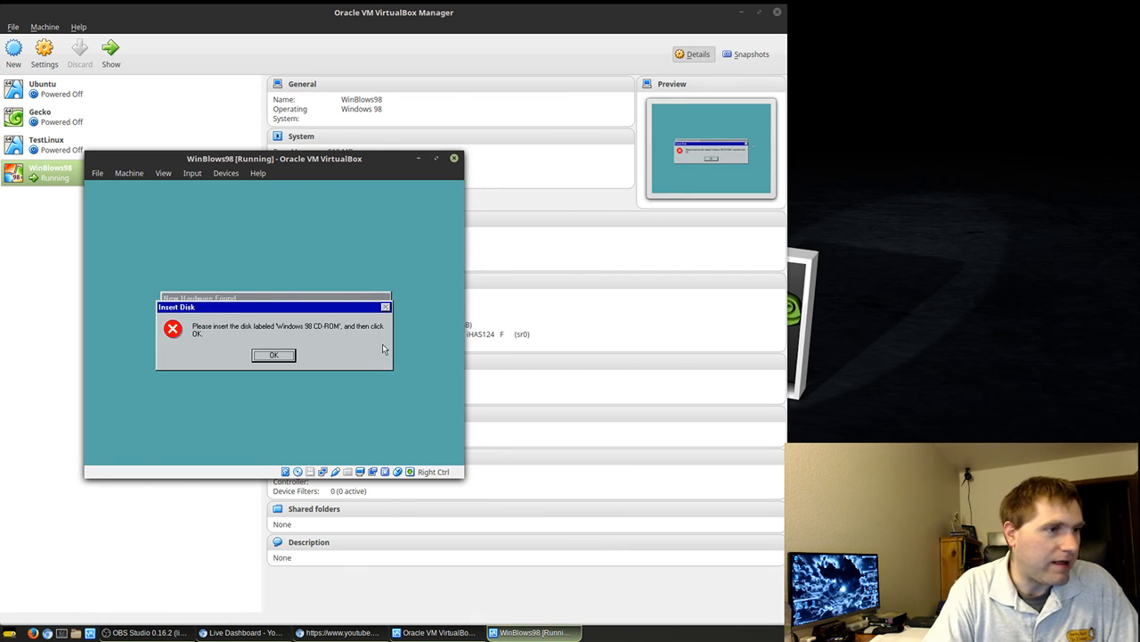
Skip the missing cspman.dll and browse to the root of drive c: for the remaining Sound Blaster 16 driver files.
{"action": "left_click", "coordinate": [276, 355]}
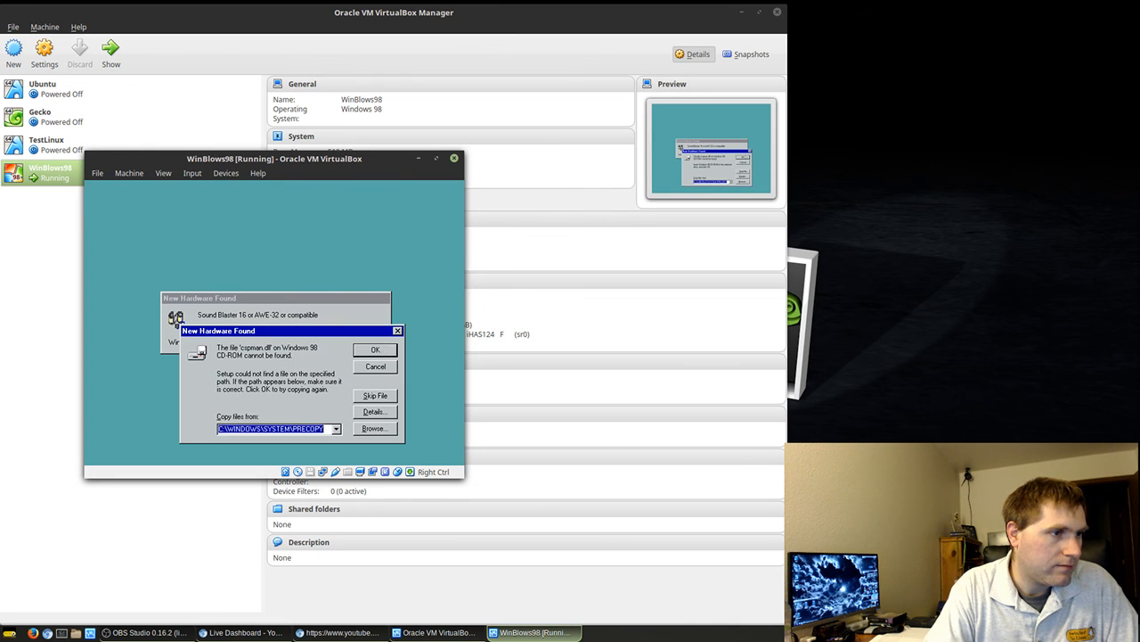
{"action": "left_click", "coordinate": [377, 397]}
{"action": "left_click", "coordinate": [383, 431]}
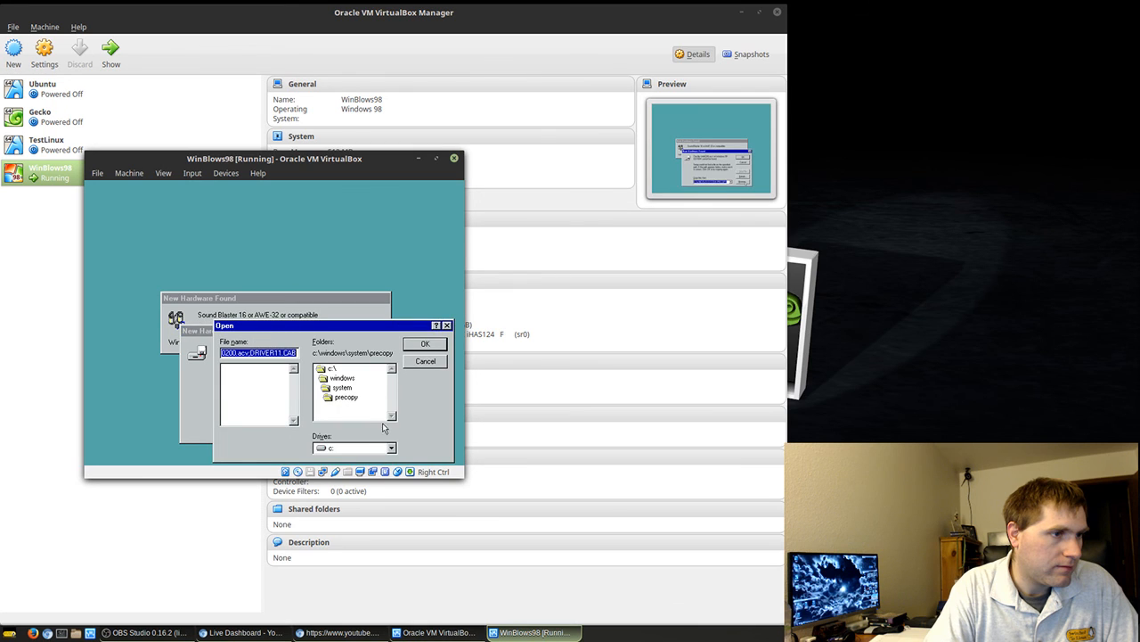
{"action": "double_click", "coordinate": [348, 369]}
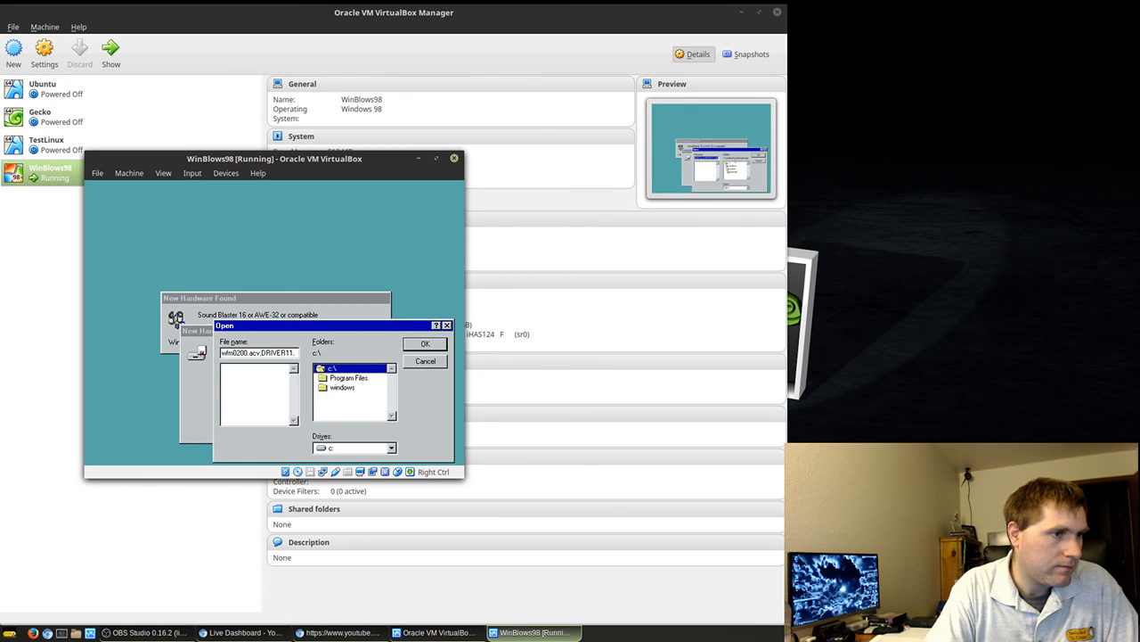
Browse the D: drive's drivers\audio folder for the missing wfm0200.acv file, closing the file browser without choosing anything.
{"action": "left_click", "coordinate": [392, 448]}
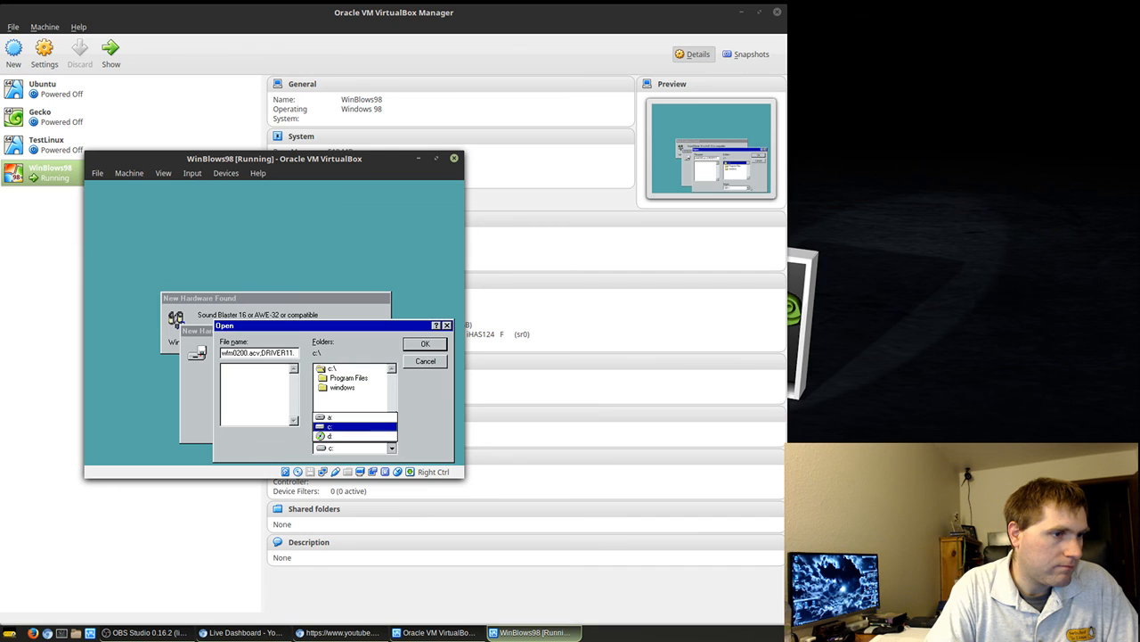
{"action": "left_click", "coordinate": [375, 437]}
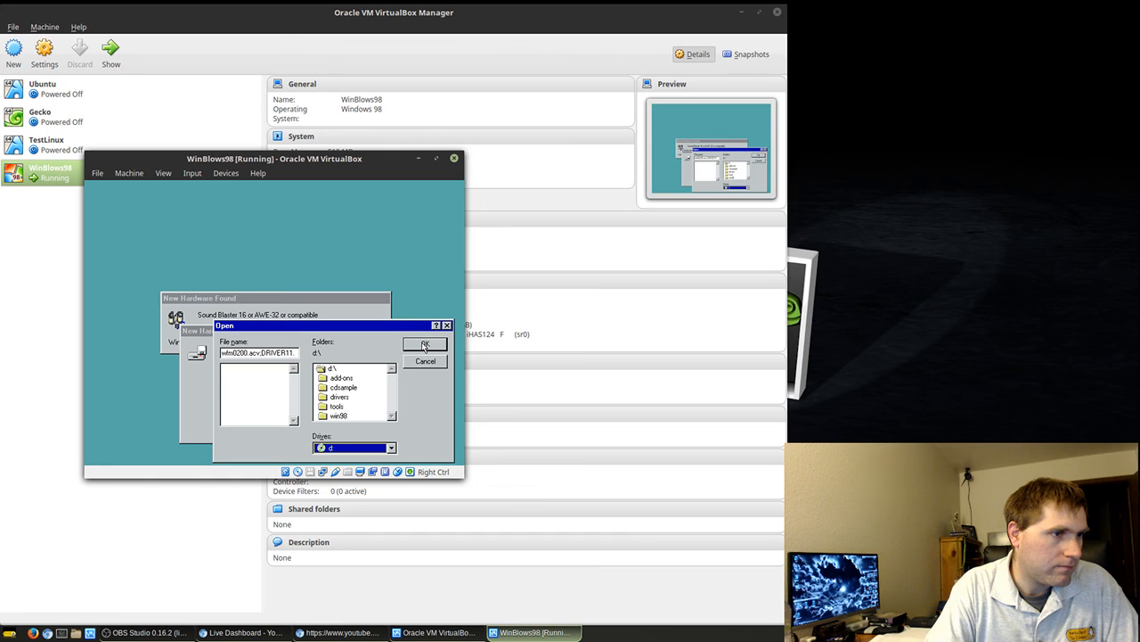
{"action": "left_click", "coordinate": [346, 398]}
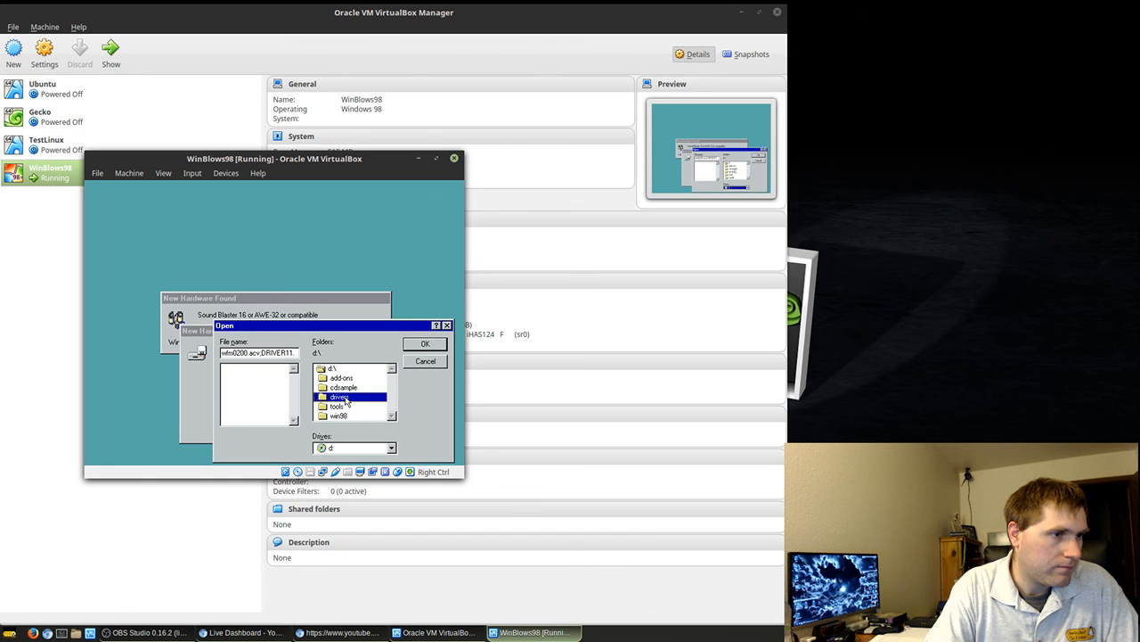
{"action": "double_click", "coordinate": [346, 400]}
{"action": "left_click", "coordinate": [356, 398]}
{"action": "double_click", "coordinate": [356, 390]}
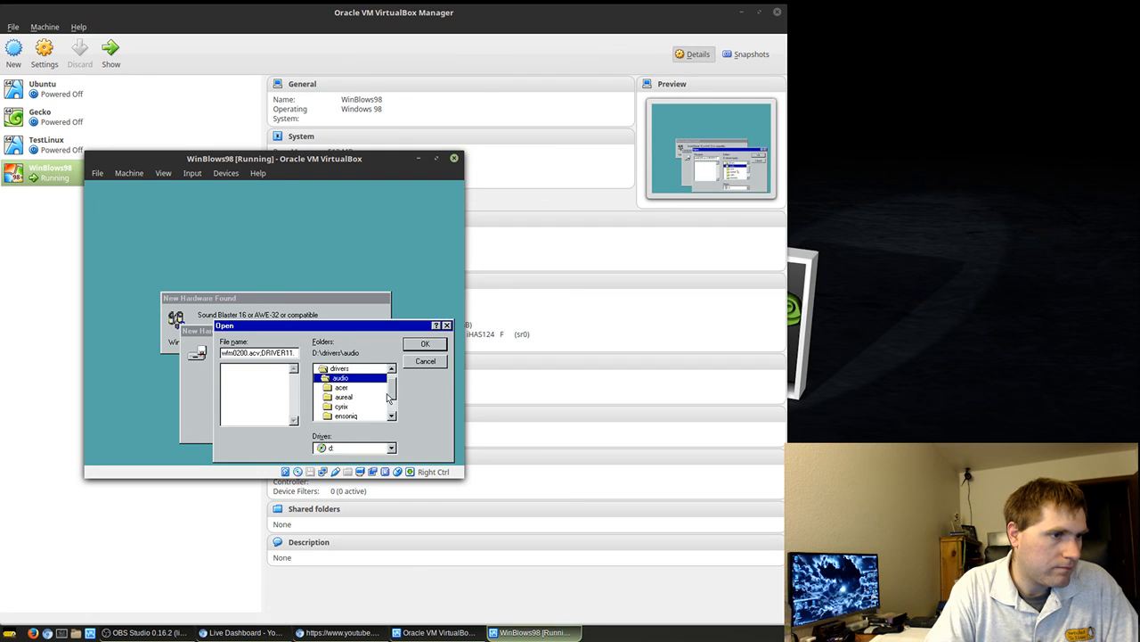
{"action": "mouse_move", "coordinate": [393, 386]}
{"action": "left_mouse_down"}
{"action": "mouse_move", "coordinate": [392, 403]}
{"action": "mouse_move", "coordinate": [399, 373]}
{"action": "left_mouse_up"}
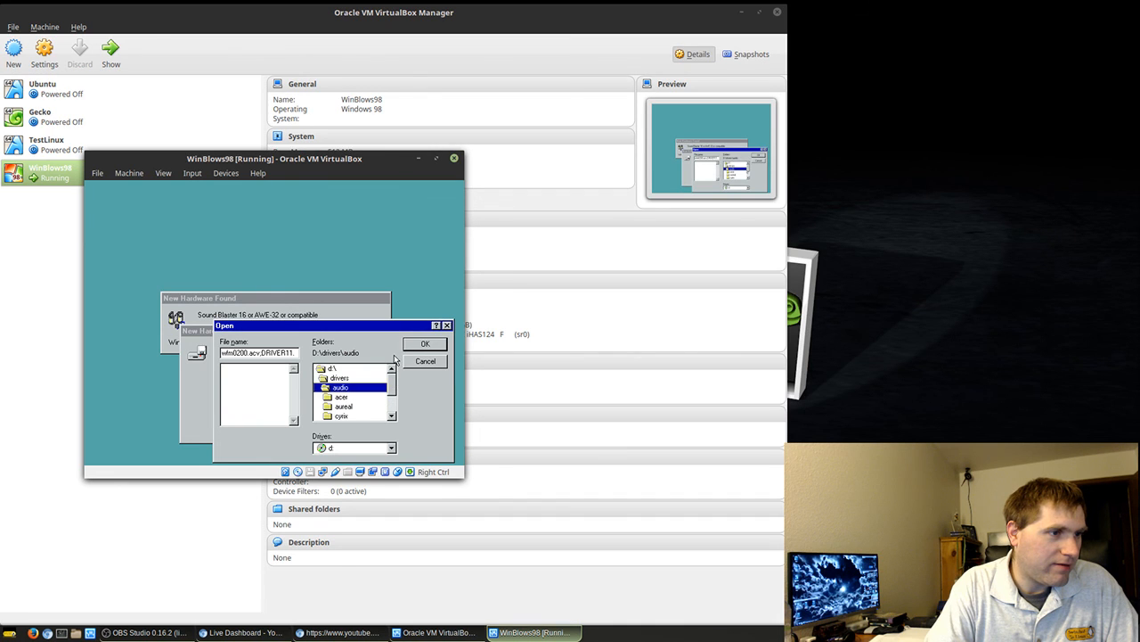
{"action": "left_click", "coordinate": [425, 361]}
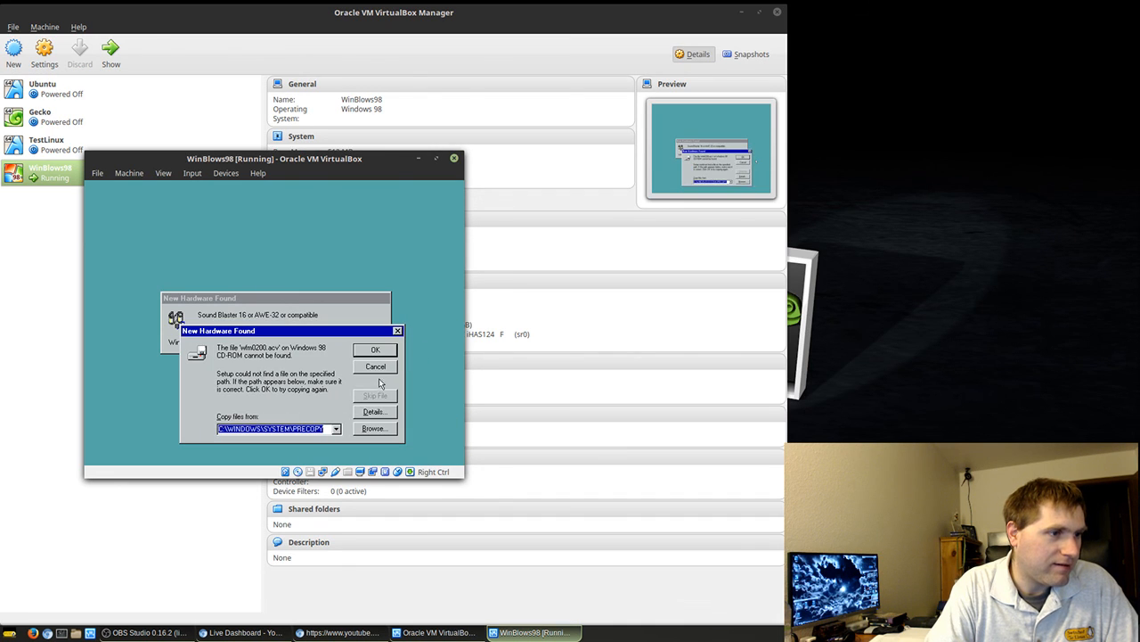
Retry copying wfm0200.acv from the default path, and cancel the Sound Blaster 16 driver installation, dismissing the notice.
{"action": "left_click", "coordinate": [392, 351]}
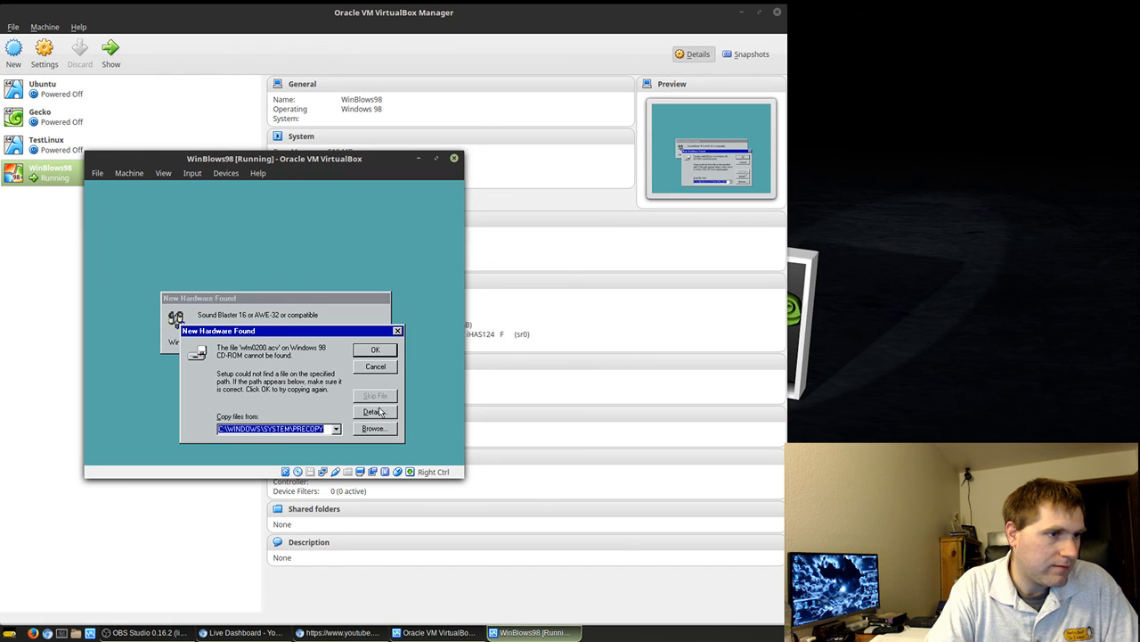
{"action": "left_click", "coordinate": [398, 331]}
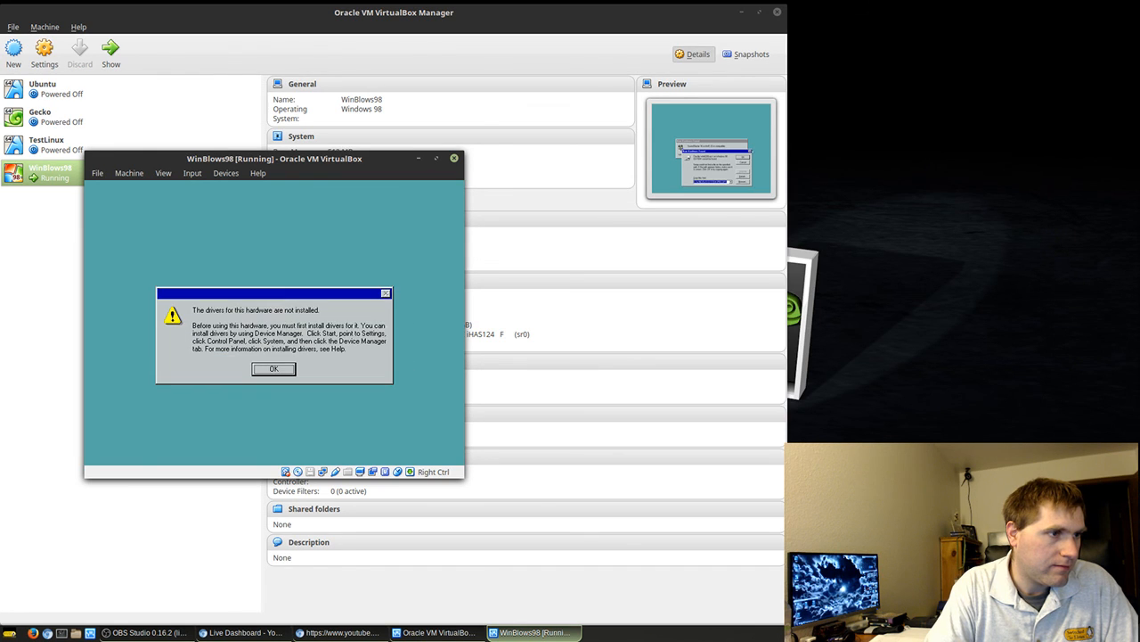
{"action": "left_click", "coordinate": [275, 369]}
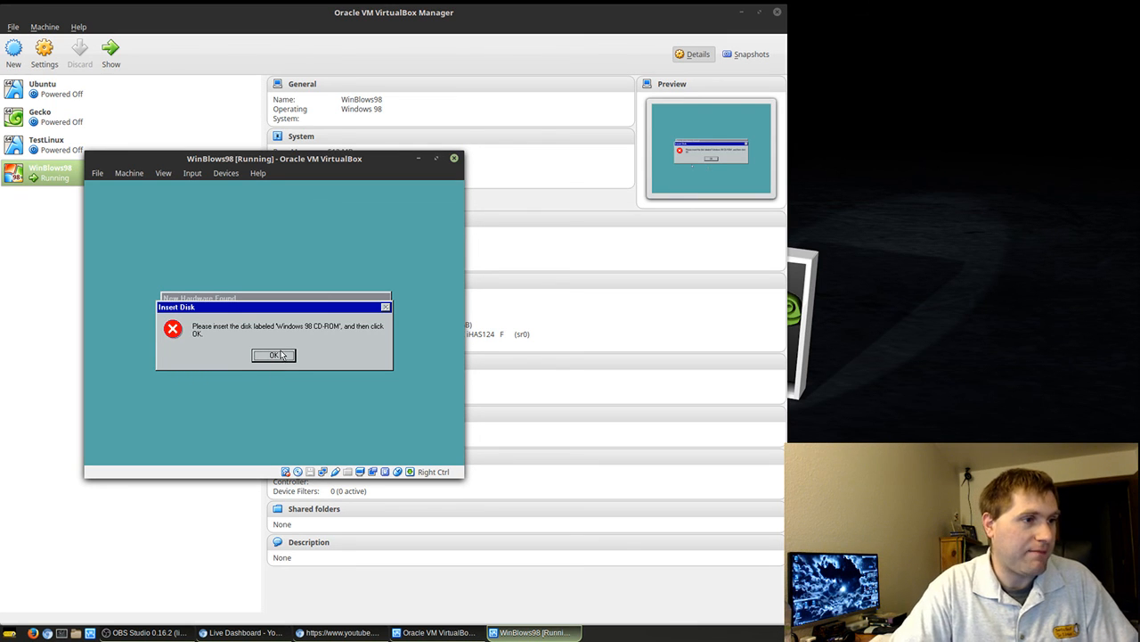
Acknowledge the Windows 98 CD-ROM request for the Gameport Joystick and skip the msanalog.vxd file.
{"action": "left_click", "coordinate": [278, 355]}
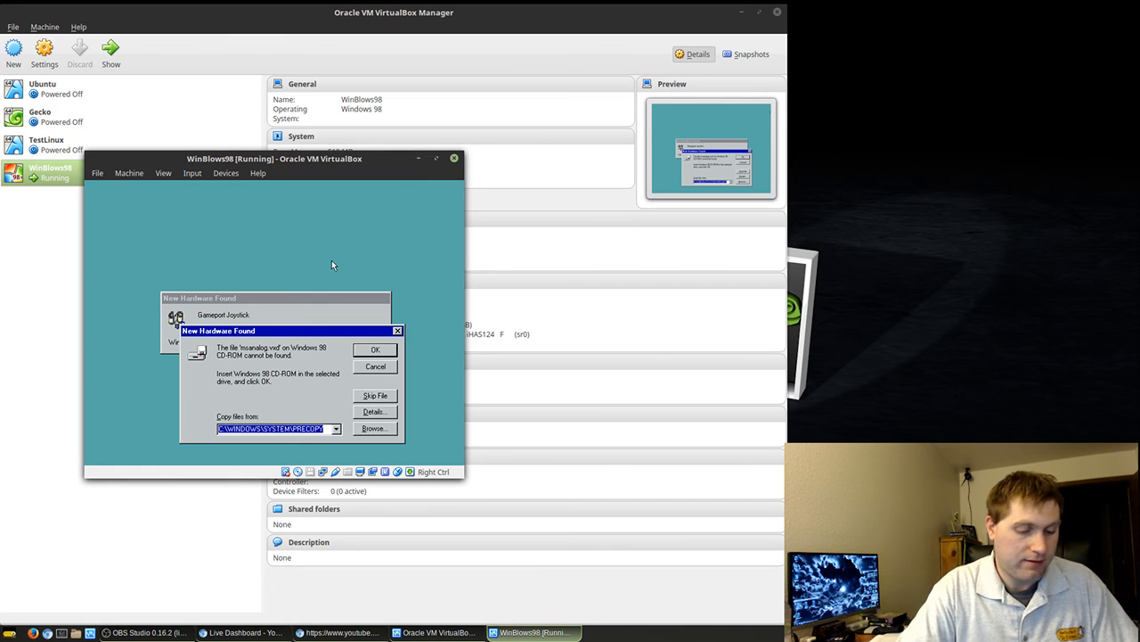
{"action": "left_click", "coordinate": [472, 51]}
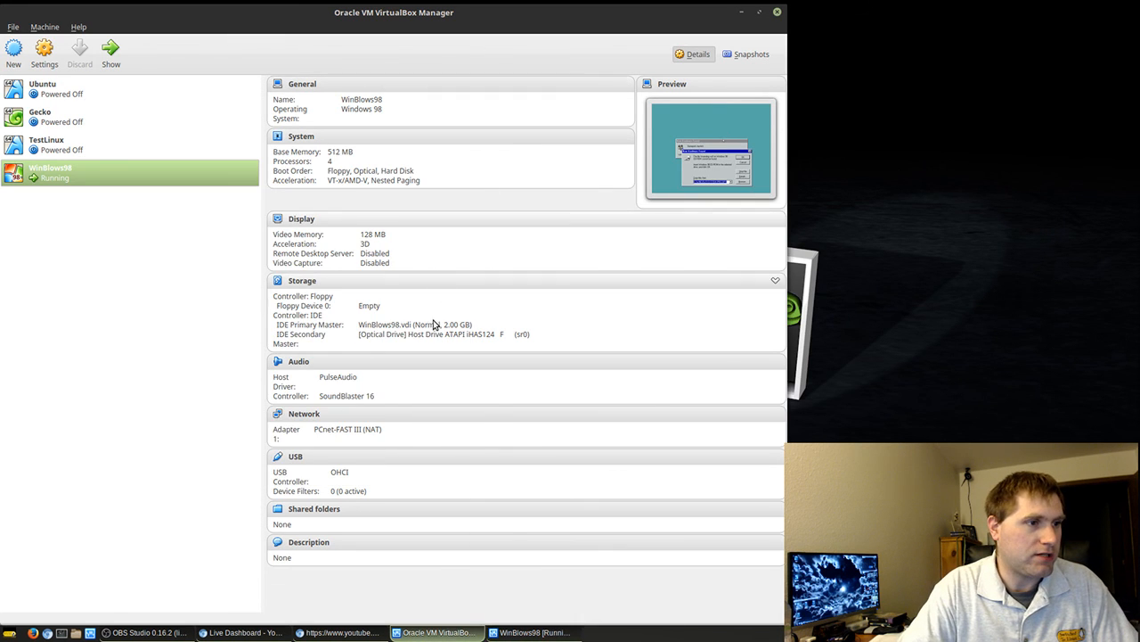
{"action": "left_click", "coordinate": [532, 632]}
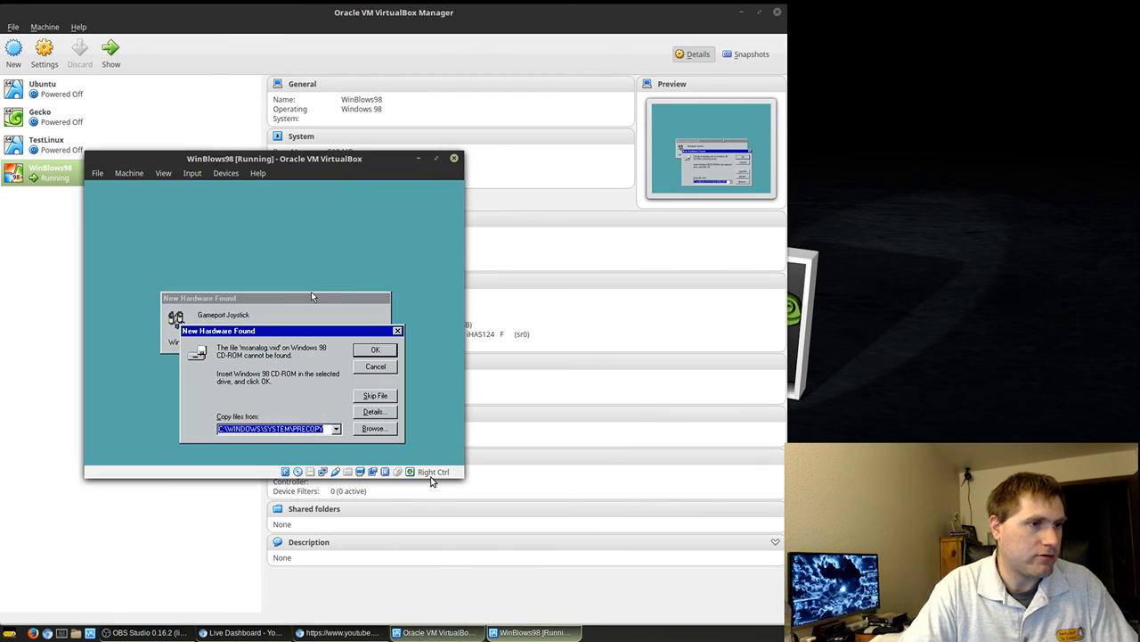
{"action": "left_click", "coordinate": [395, 397]}
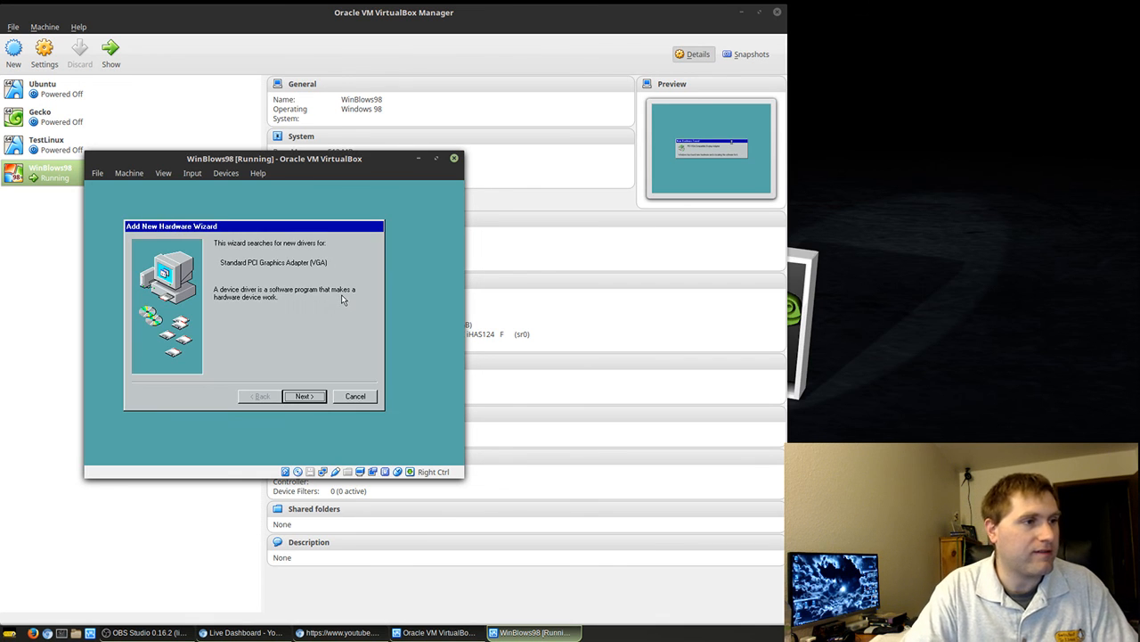
Install the best driver for the Standard PCI Graphics Adapter (VGA), searching the CD-ROM drive instead of the floppy drives.
{"action": "left_click", "coordinate": [308, 400]}
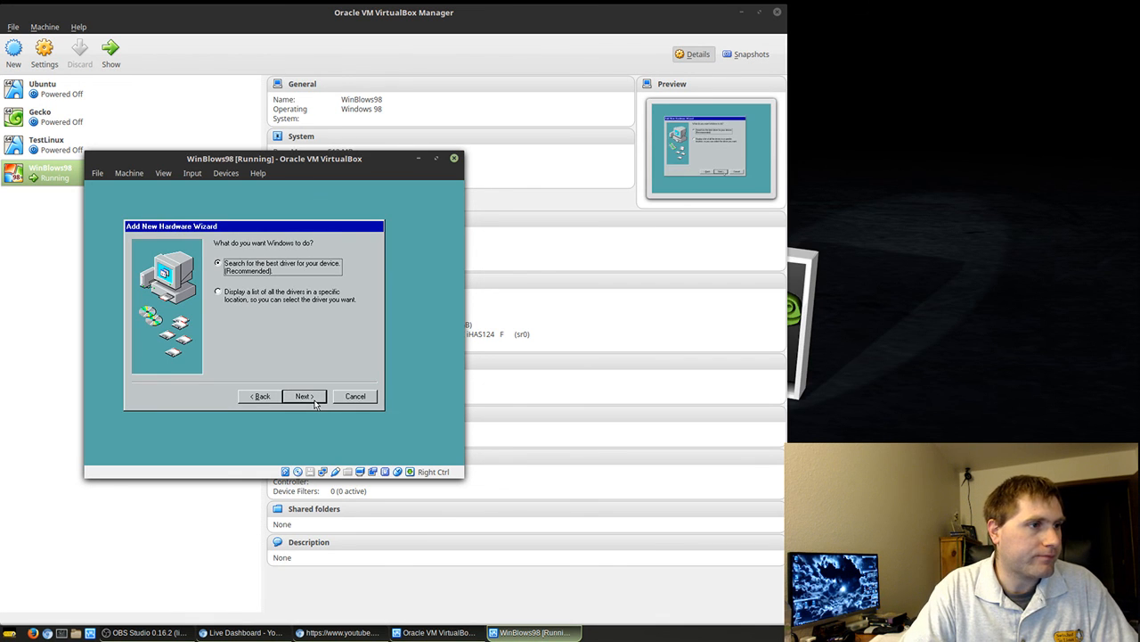
{"action": "left_click", "coordinate": [313, 404]}
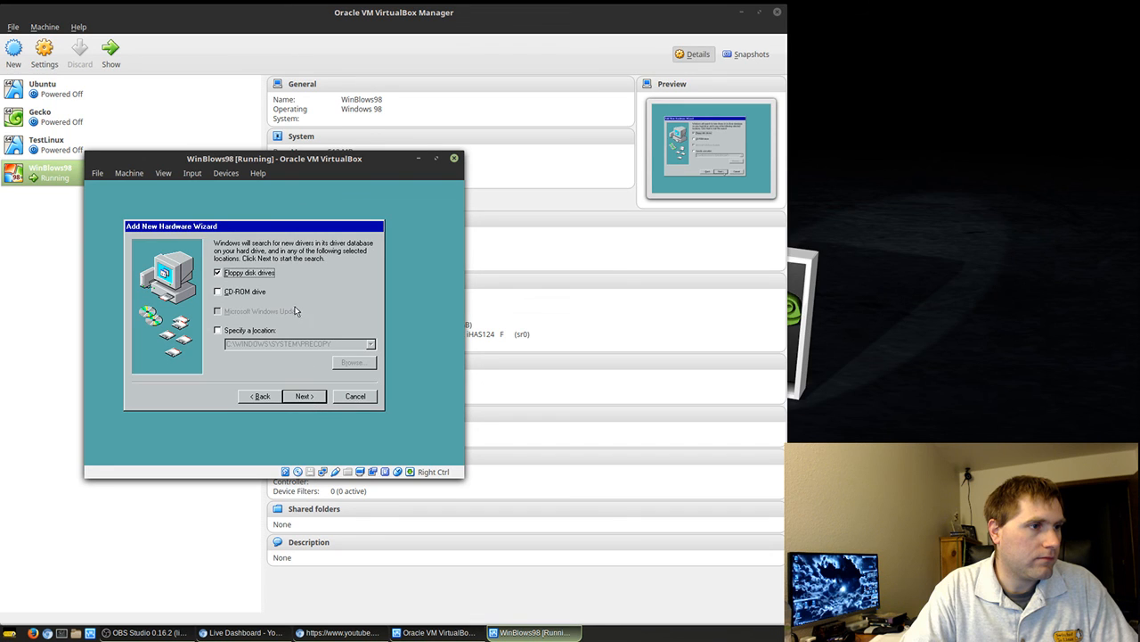
{"action": "left_click", "coordinate": [244, 297]}
{"action": "left_click", "coordinate": [247, 276]}
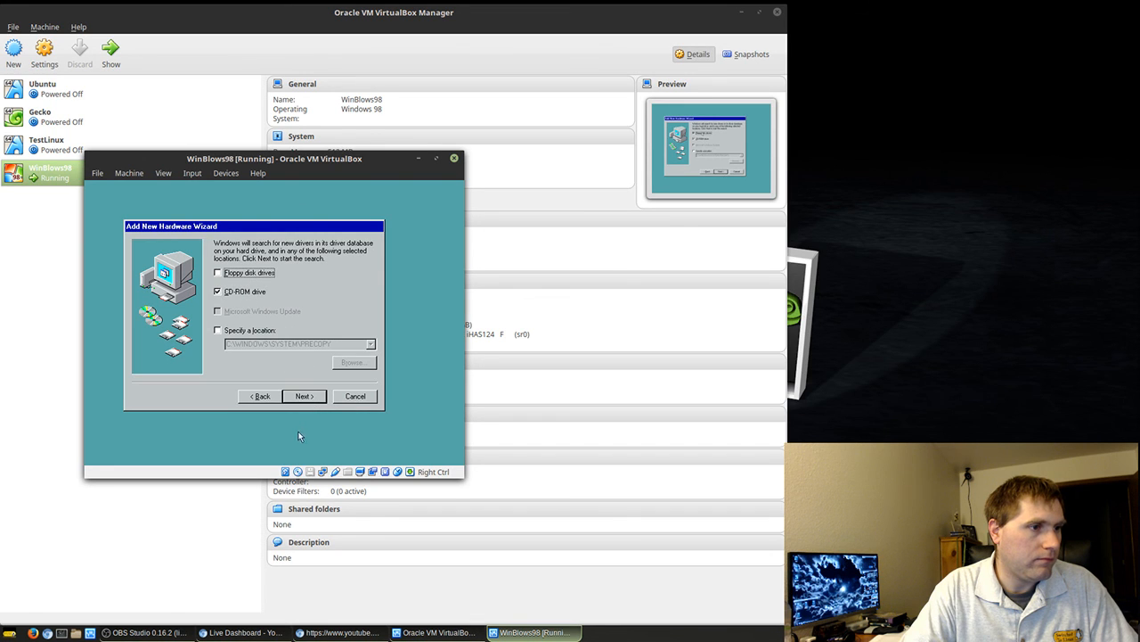
{"action": "left_click", "coordinate": [311, 400]}
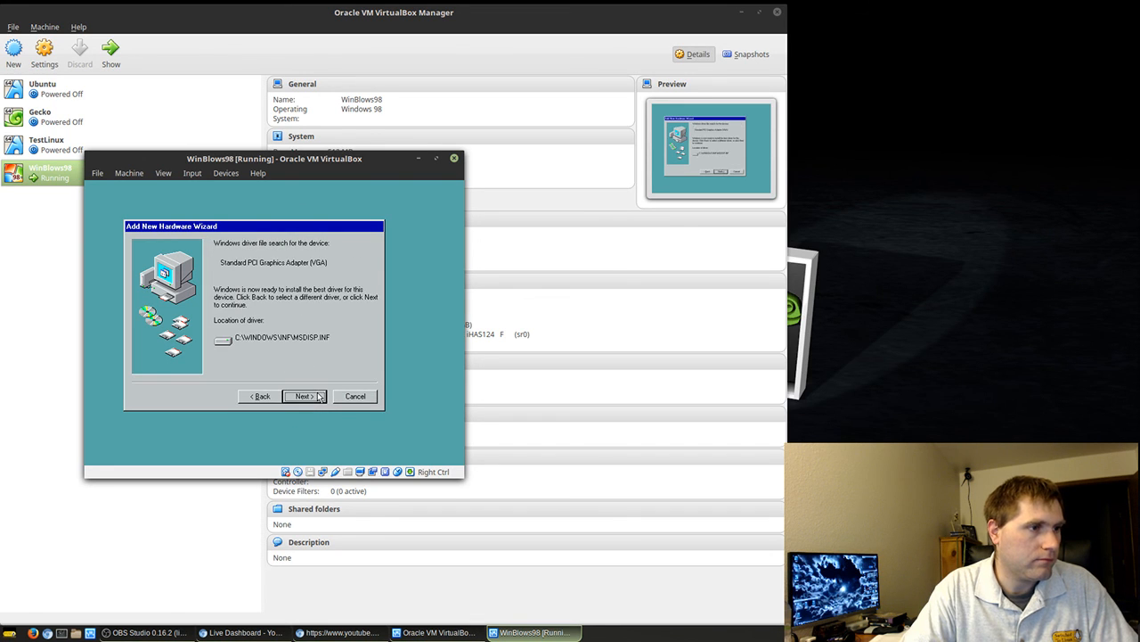
{"action": "left_click", "coordinate": [308, 397]}
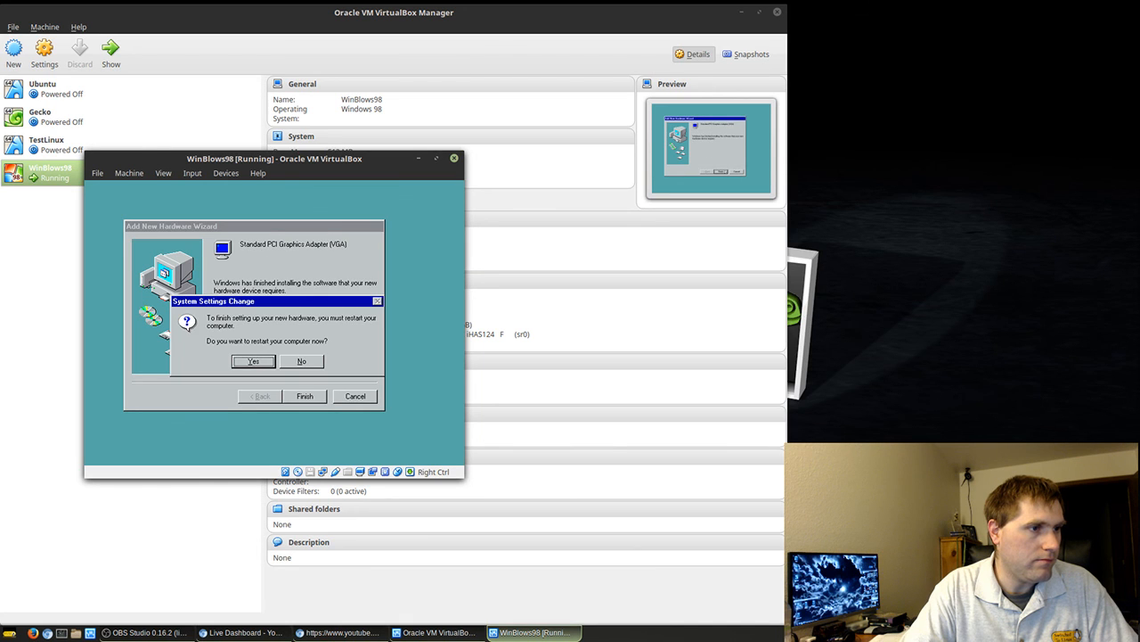
Restart the Windows 98 guest to finish the hardware setup and continue booting past the missing device file messages.
{"action": "left_click", "coordinate": [261, 364]}
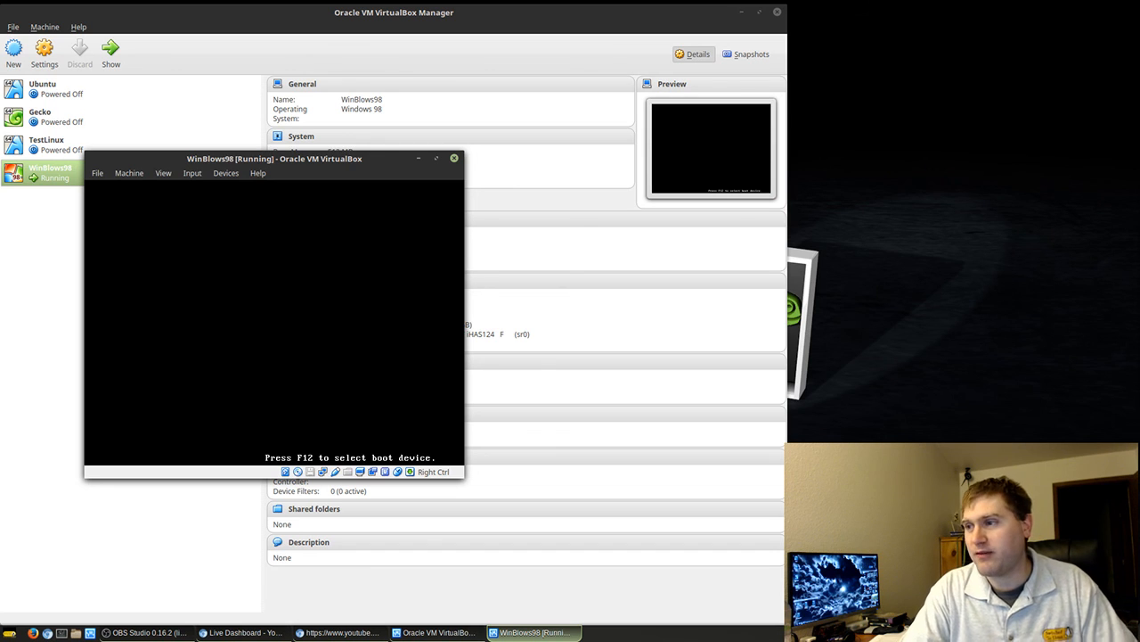
{"action": "key", "text": "Return"}
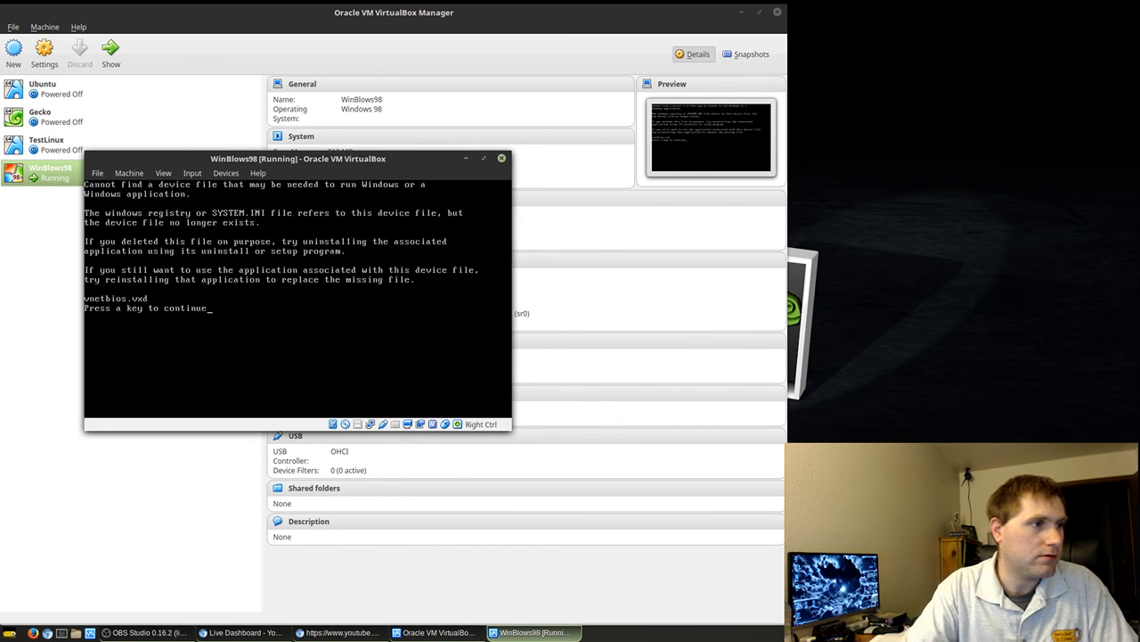
{"action": "key", "text": "Return"}
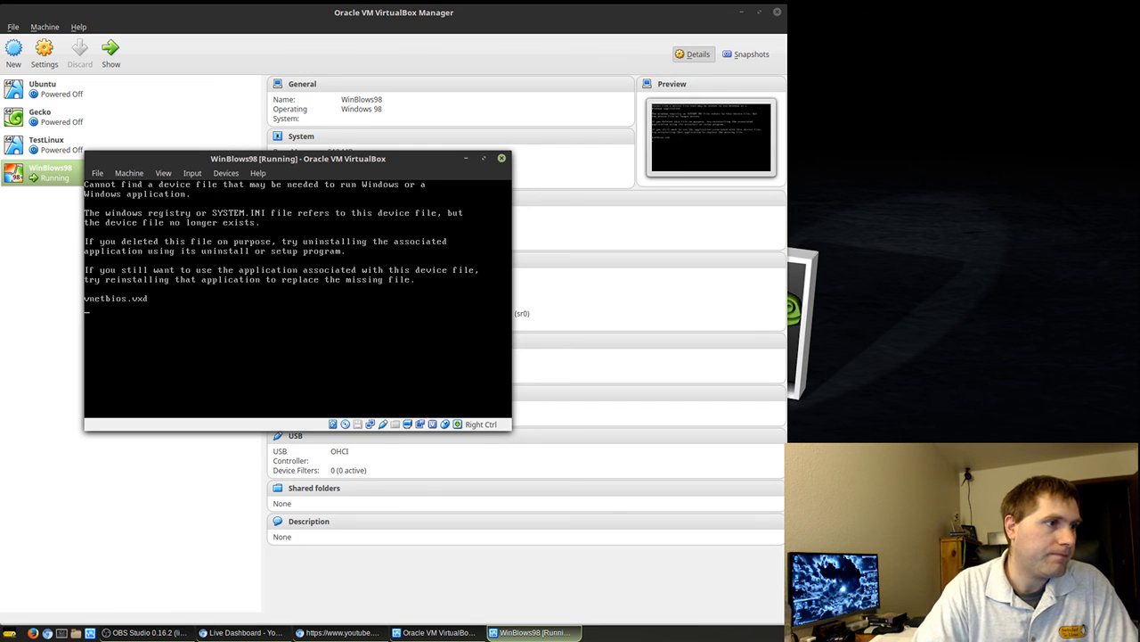
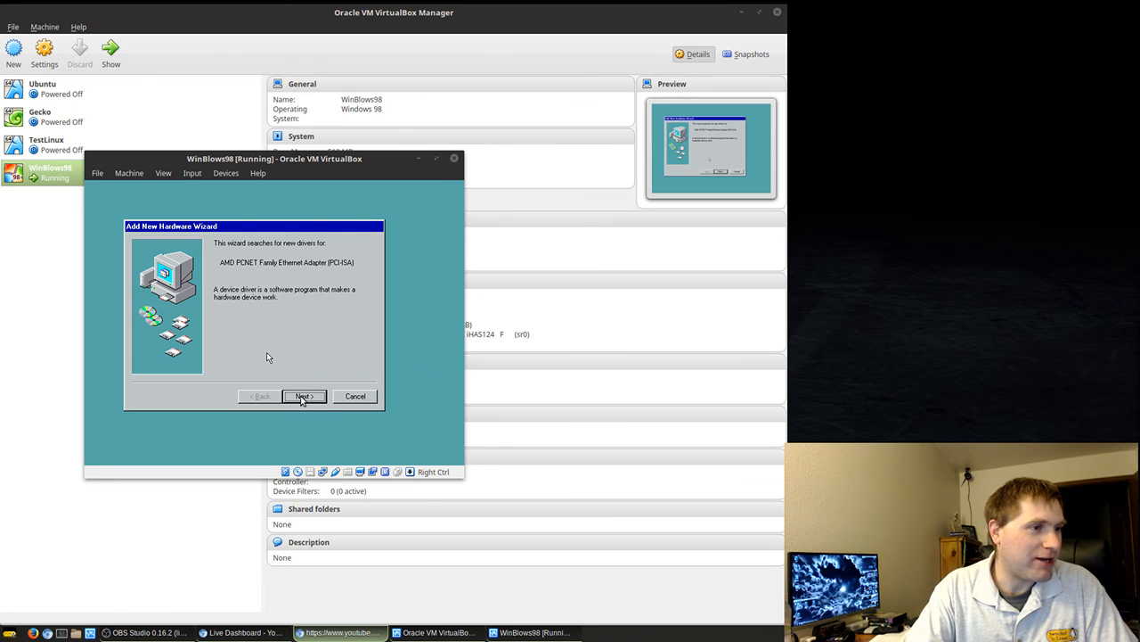
Search only the CD-ROM drive for the AMD PCNET Family Ethernet Adapter driver and choose to install the recommended updated driver.
{"action": "left_click", "coordinate": [267, 357]}
{"action": "left_click", "coordinate": [303, 397]}
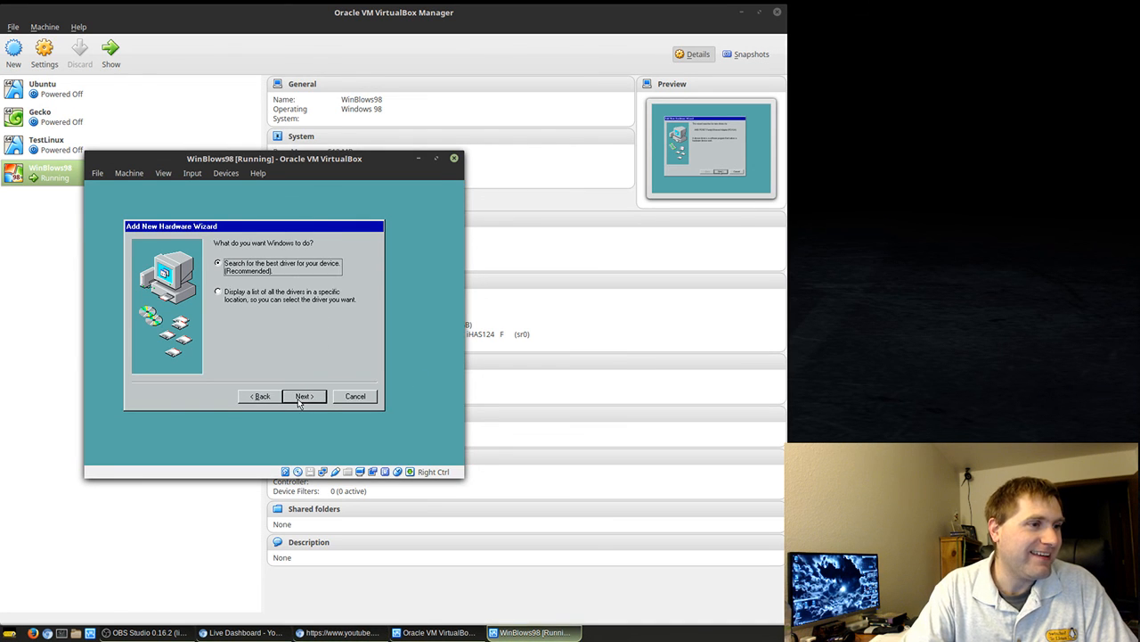
{"action": "left_click", "coordinate": [303, 397]}
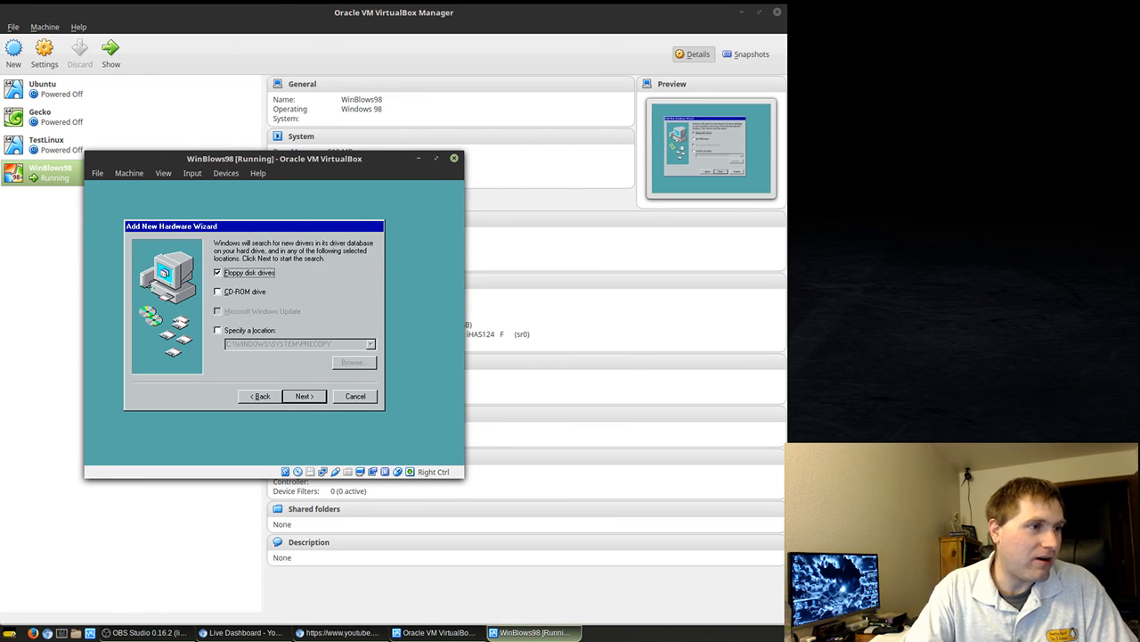
{"action": "left_click", "coordinate": [227, 274]}
{"action": "left_click", "coordinate": [227, 294]}
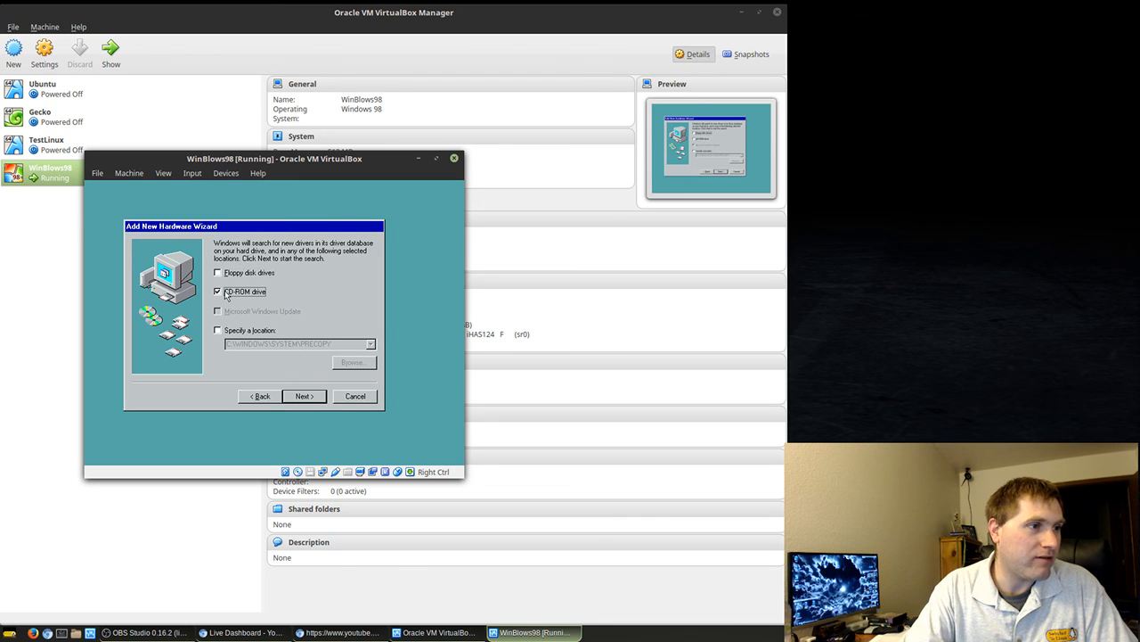
{"action": "left_click", "coordinate": [303, 397]}
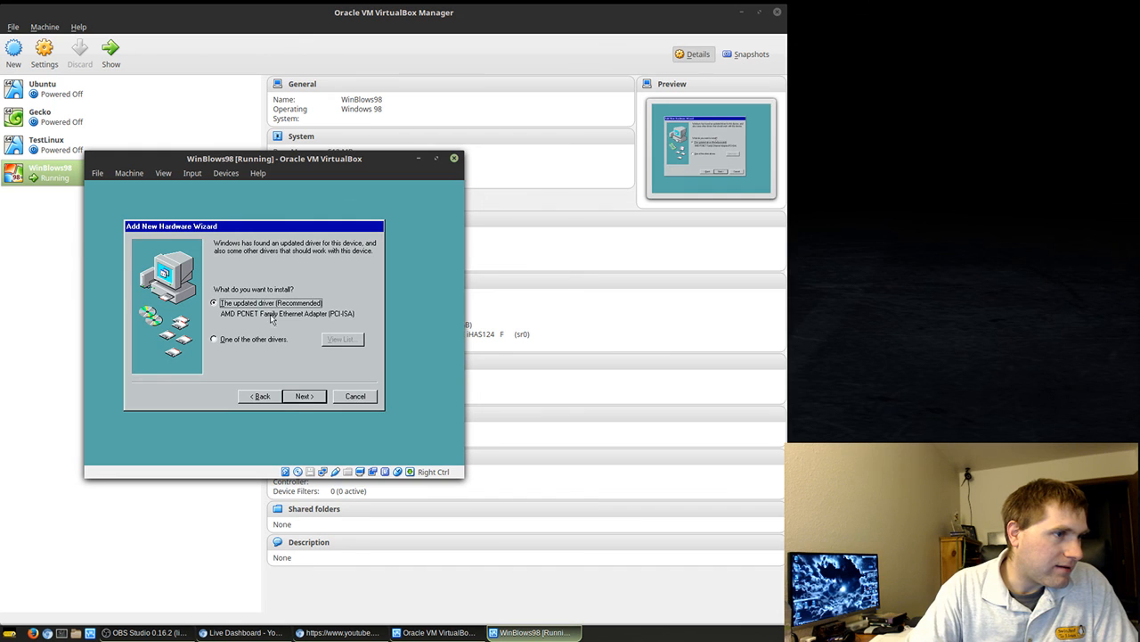
{"action": "left_click", "coordinate": [303, 396]}
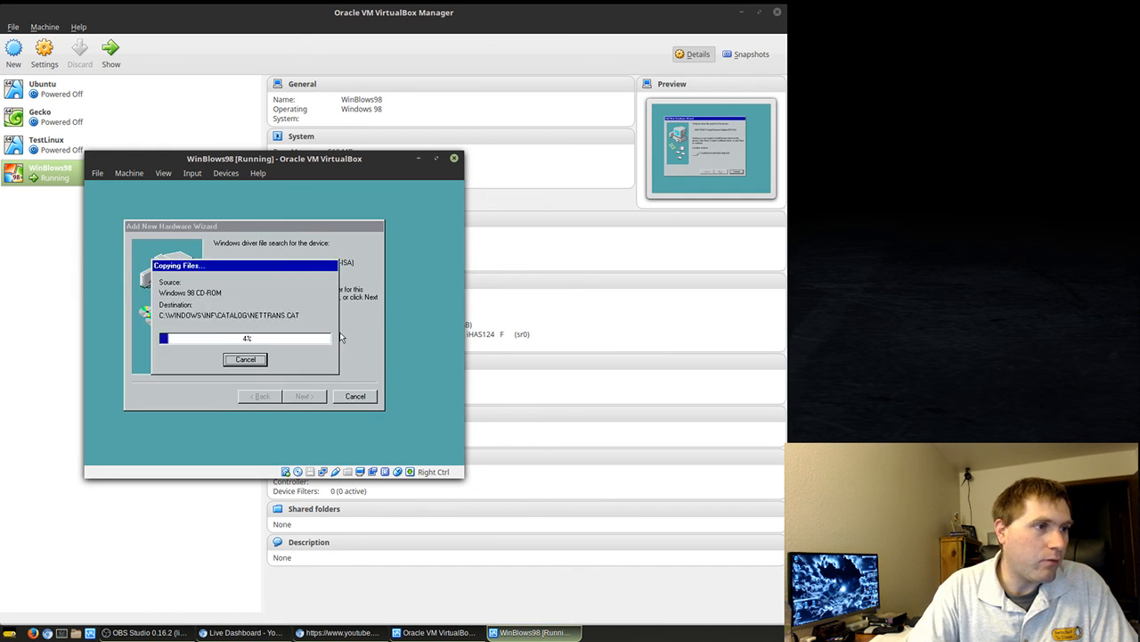
Acknowledge the Windows 98 CD-ROM request and examine the error details for the missing choosusr.dll file.
{"action": "left_click", "coordinate": [280, 355]}
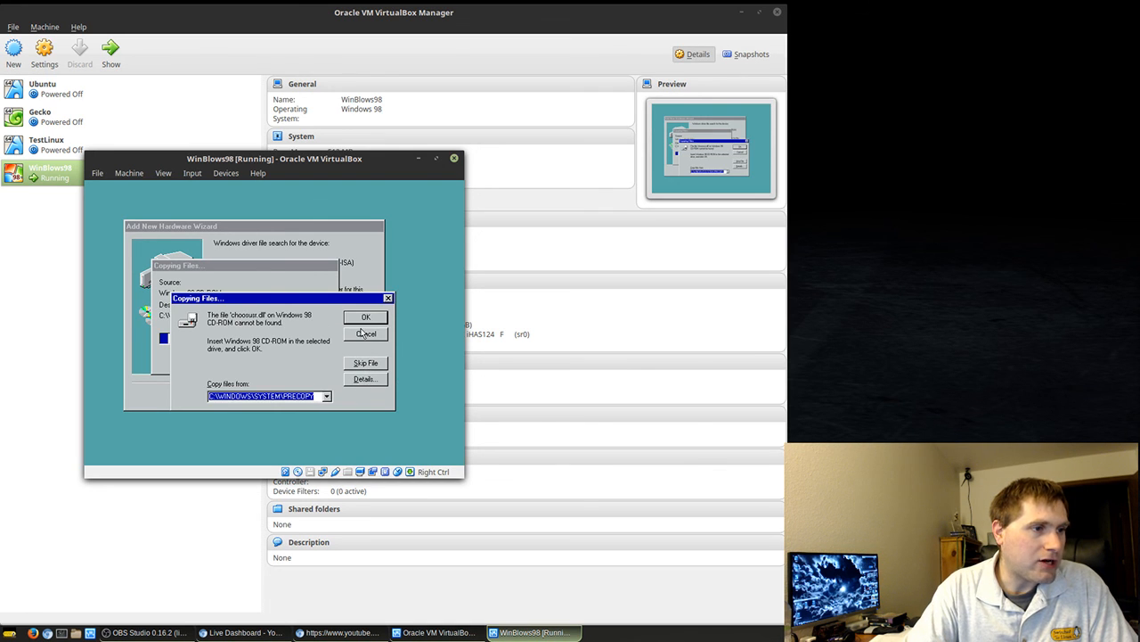
{"action": "left_click", "coordinate": [363, 379]}
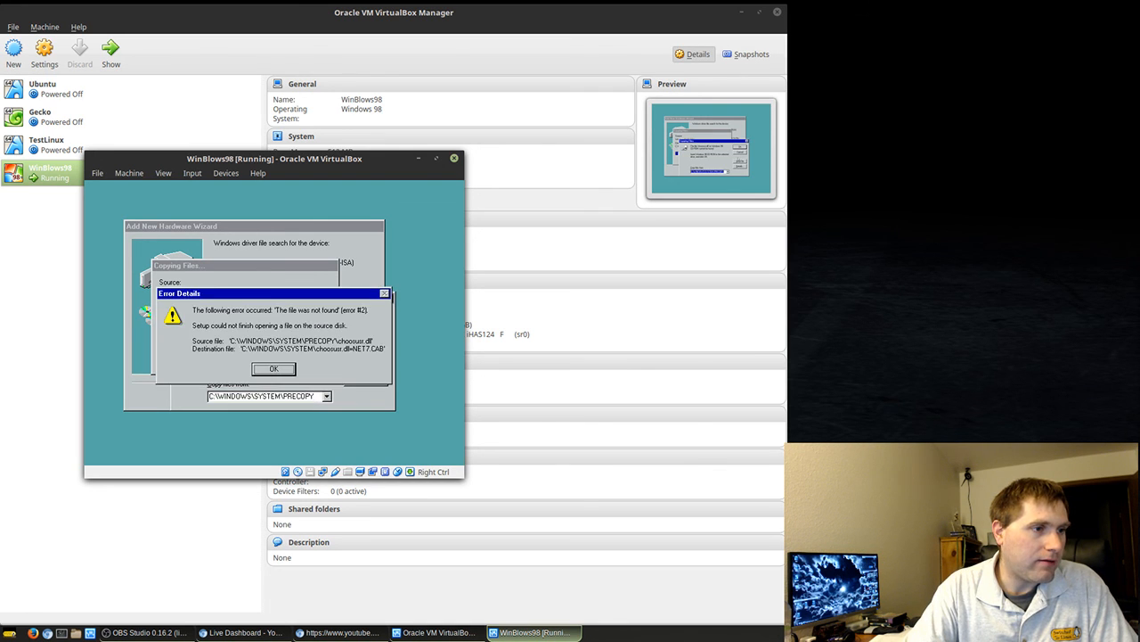
{"action": "left_click", "coordinate": [276, 369]}
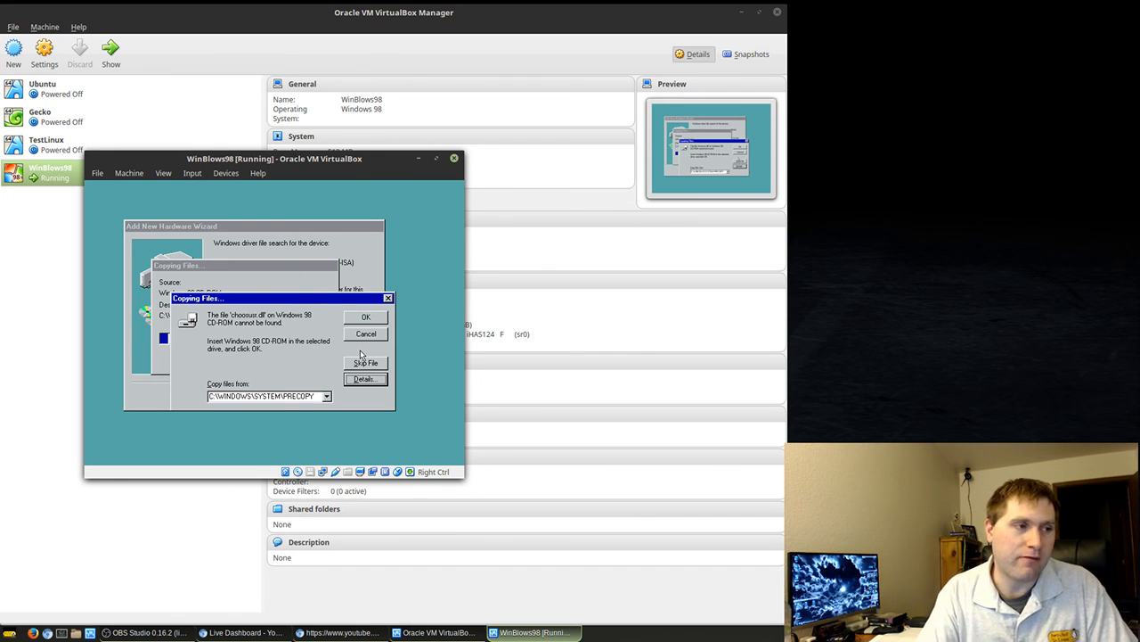
{"action": "left_click", "coordinate": [375, 379]}
{"action": "left_click", "coordinate": [287, 370]}
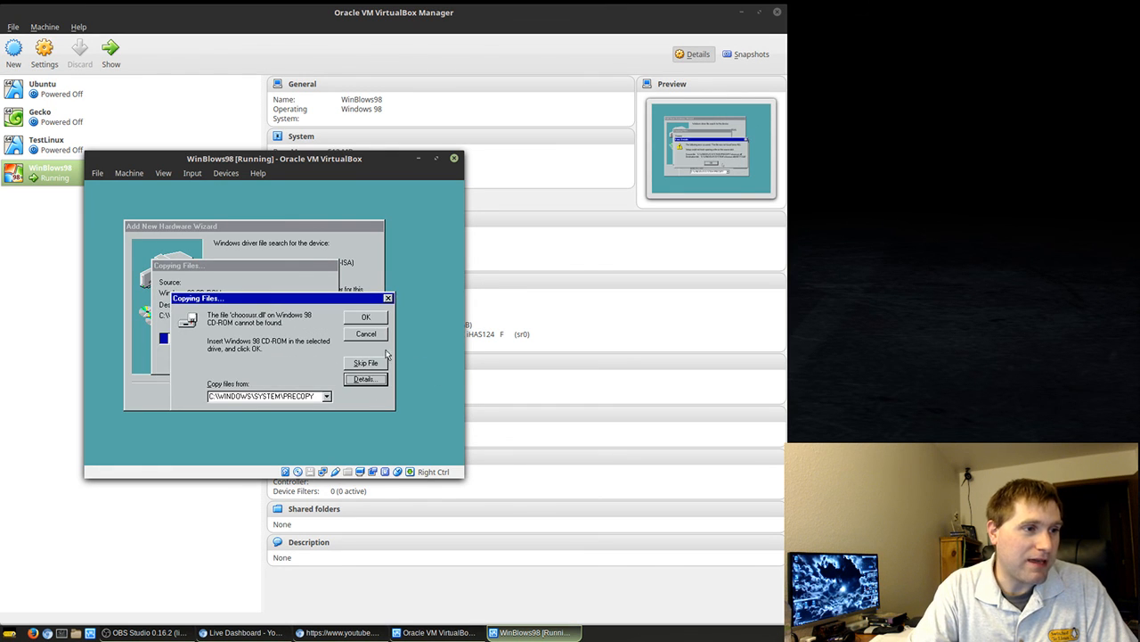
Retry copying choosusr.dll, skip the missing network files including icmp.dll, and cancel the Ethernet adapter's file copy.
{"action": "left_click", "coordinate": [366, 318]}
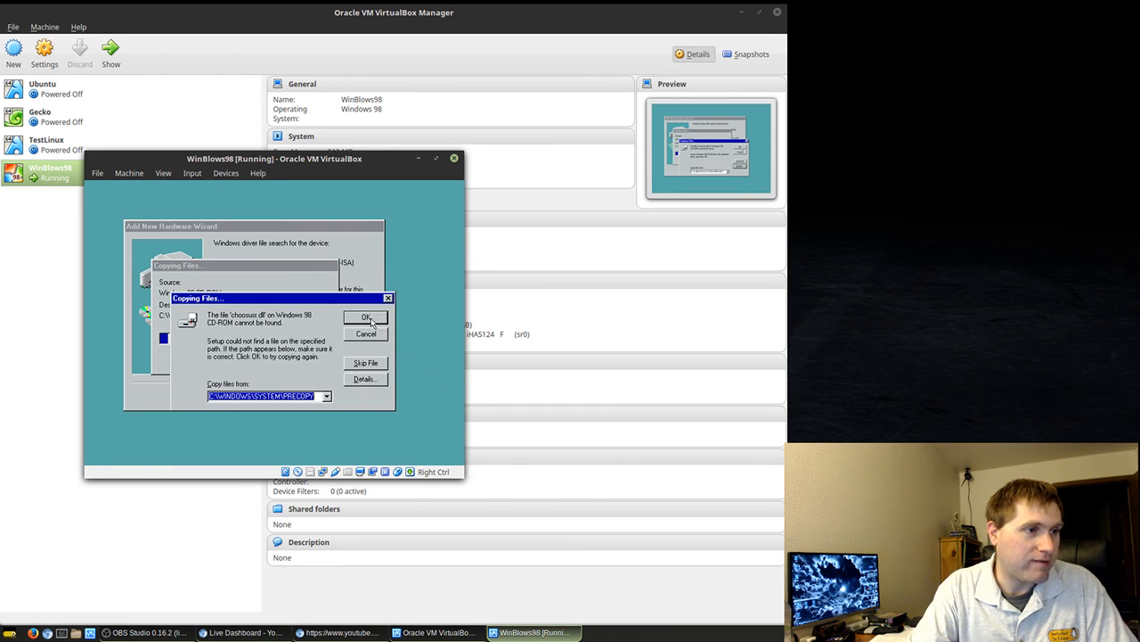
{"action": "left_click", "coordinate": [362, 366]}
{"action": "left_click", "coordinate": [363, 364]}
{"action": "left_click", "coordinate": [362, 365]}
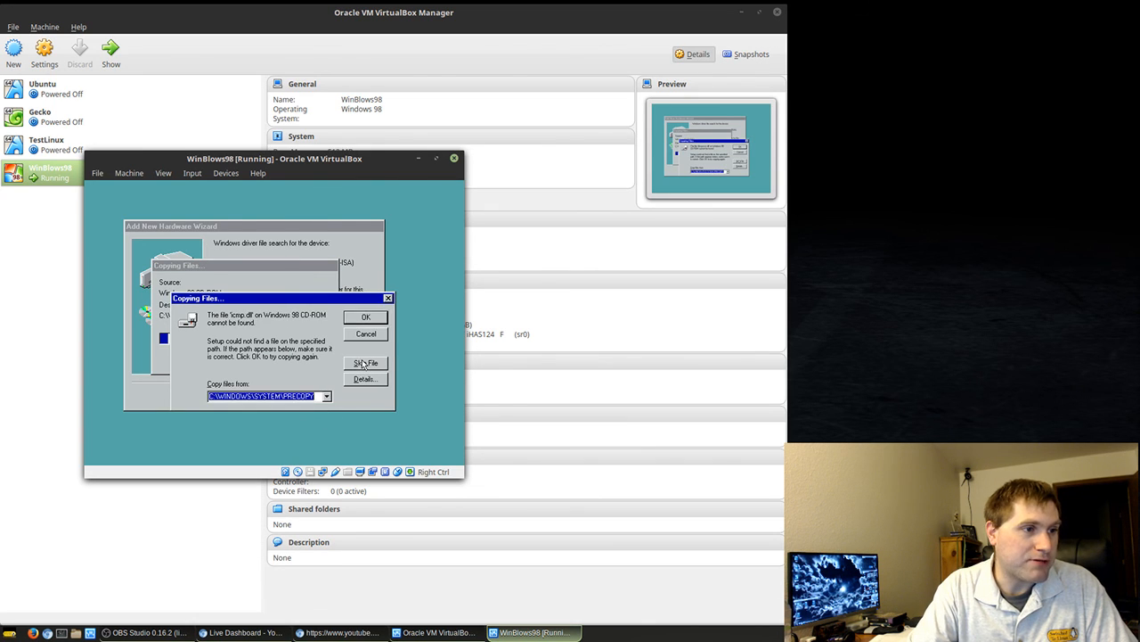
{"action": "left_click", "coordinate": [362, 364]}
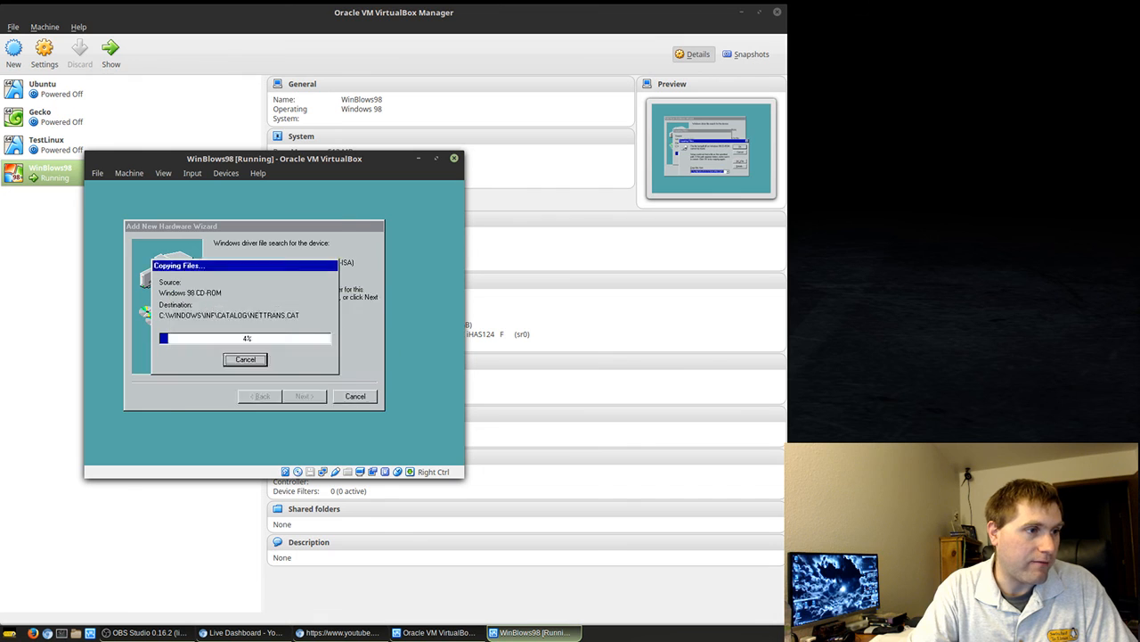
{"action": "left_click", "coordinate": [364, 333]}
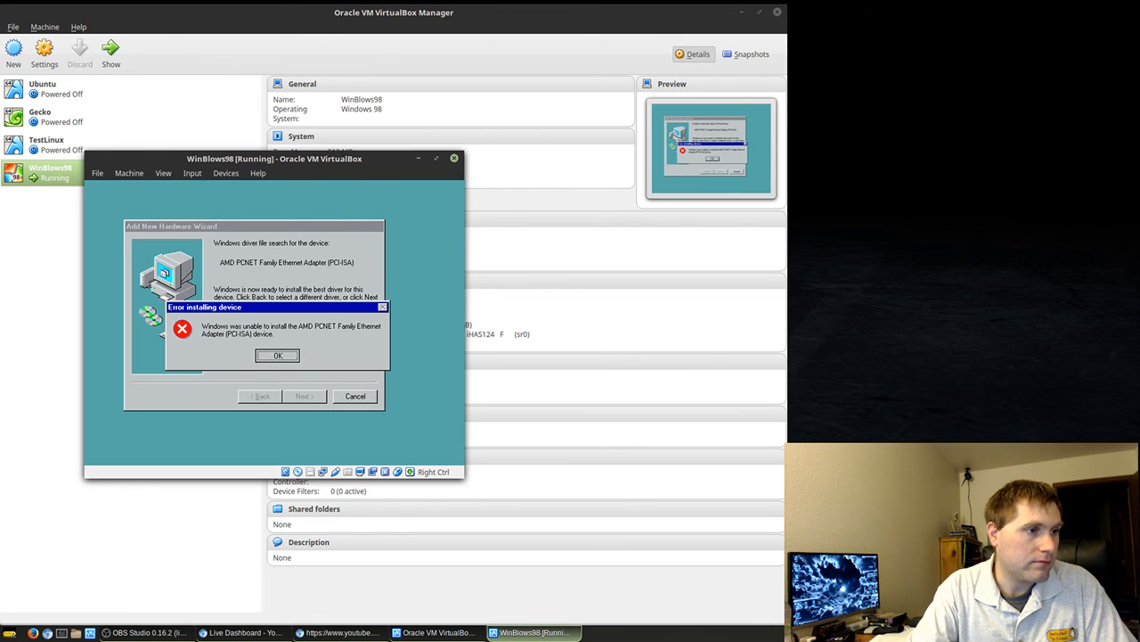
Dismiss the Ethernet adapter installation error, finish the Add New Hardware Wizard, and restart the Windows 98 guest.
{"action": "left_click", "coordinate": [282, 356]}
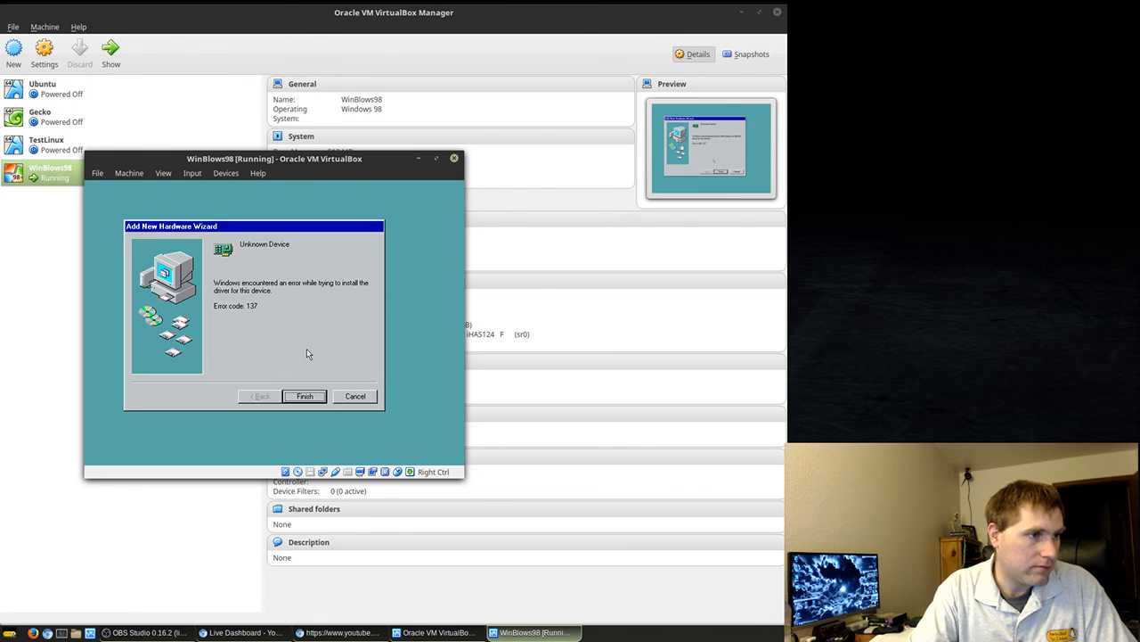
{"action": "left_click", "coordinate": [314, 397]}
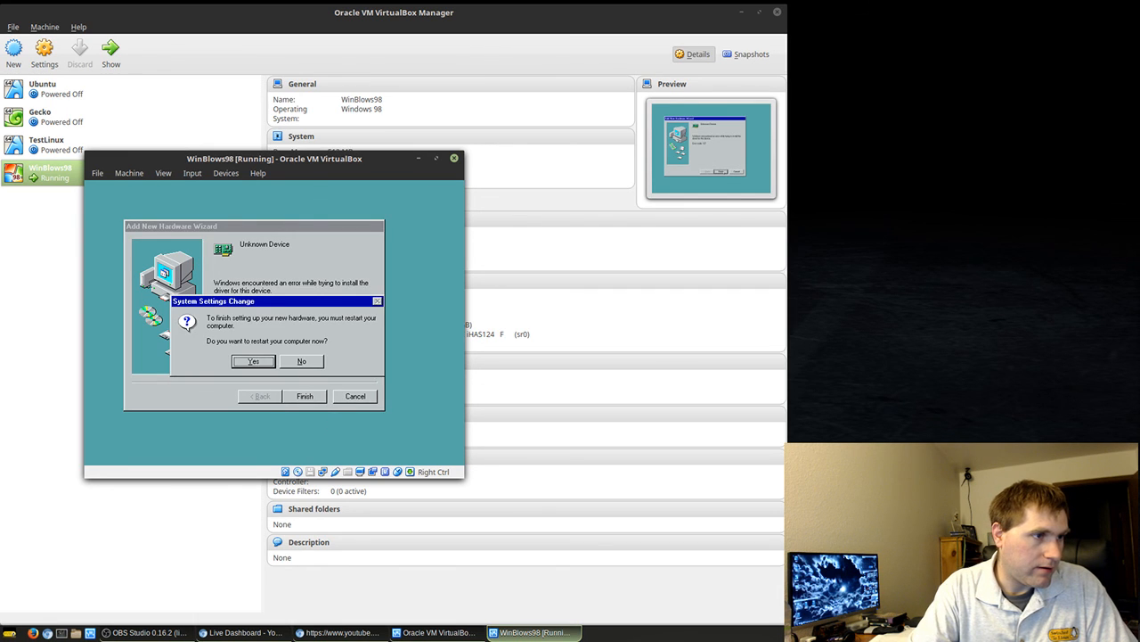
{"action": "left_click", "coordinate": [264, 368]}
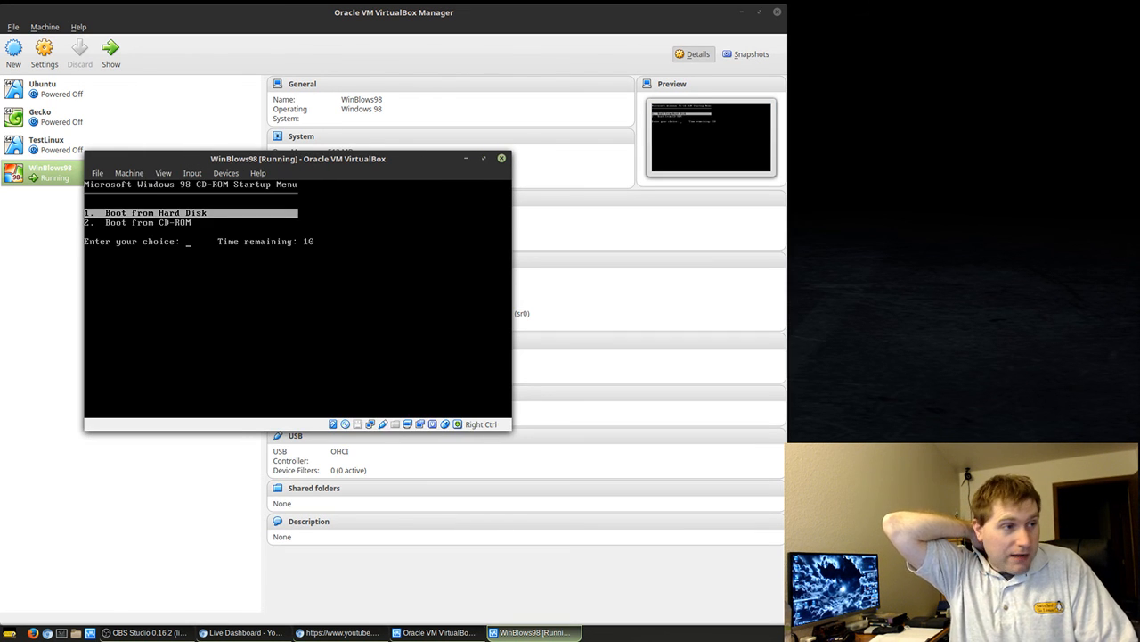
Boot the guest from the hard disk and continue past the missing device file messages, including vnetsup.vxd, vnetbios.vxd and dfs.vxd.
{"action": "key", "text": "Return"}
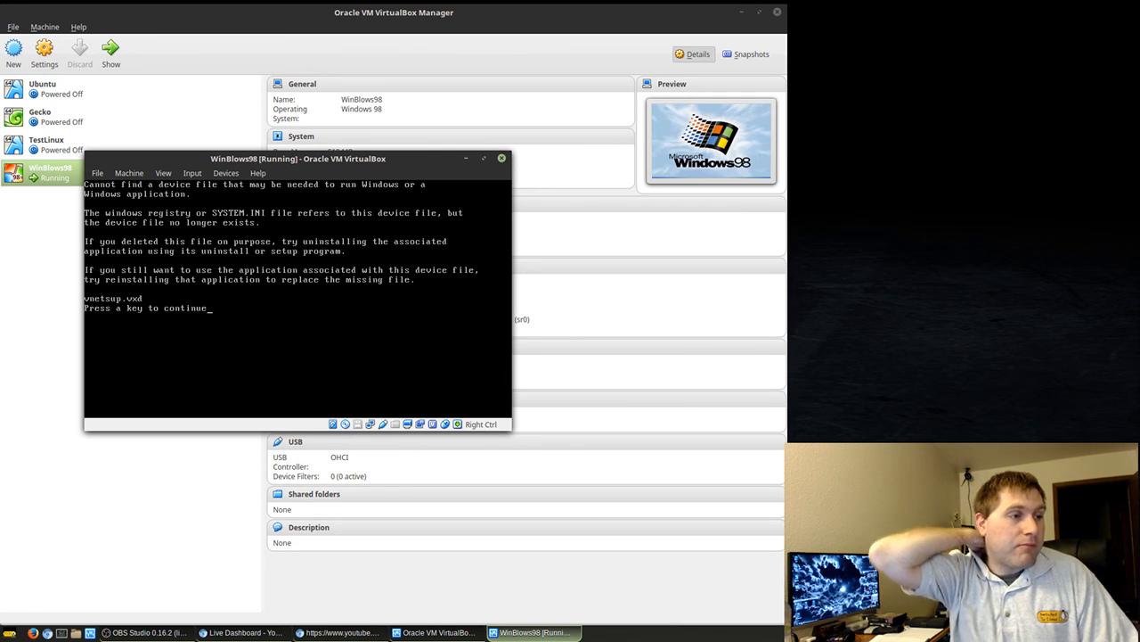
{"action": "key", "text": "Return"}
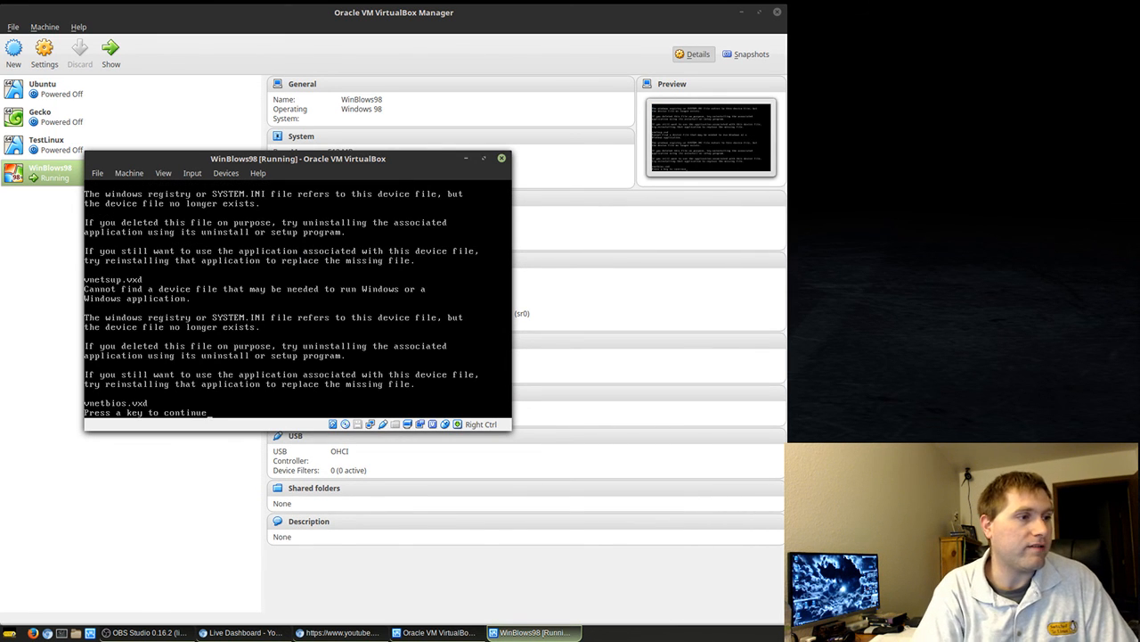
{"action": "key", "text": "Return"}
{"action": "key", "text": "Return"}
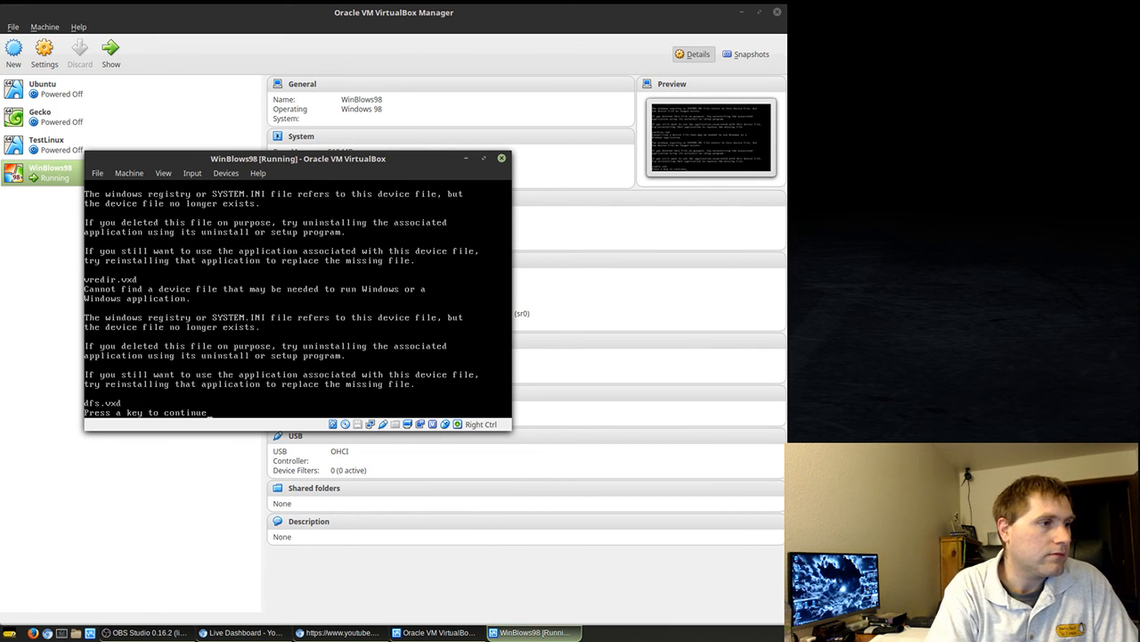
{"action": "key", "text": "Return"}
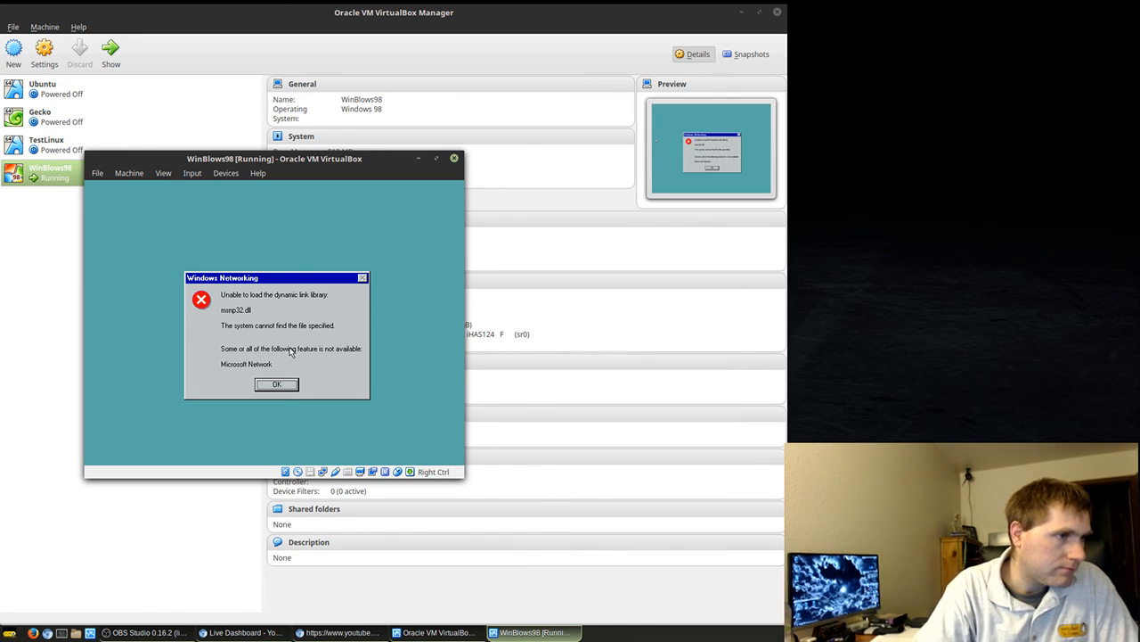
Dismiss the Windows Networking error for msnp32.dll and cancel the driver wizard for the PCI System Peripheral.
{"action": "left_click", "coordinate": [265, 383]}
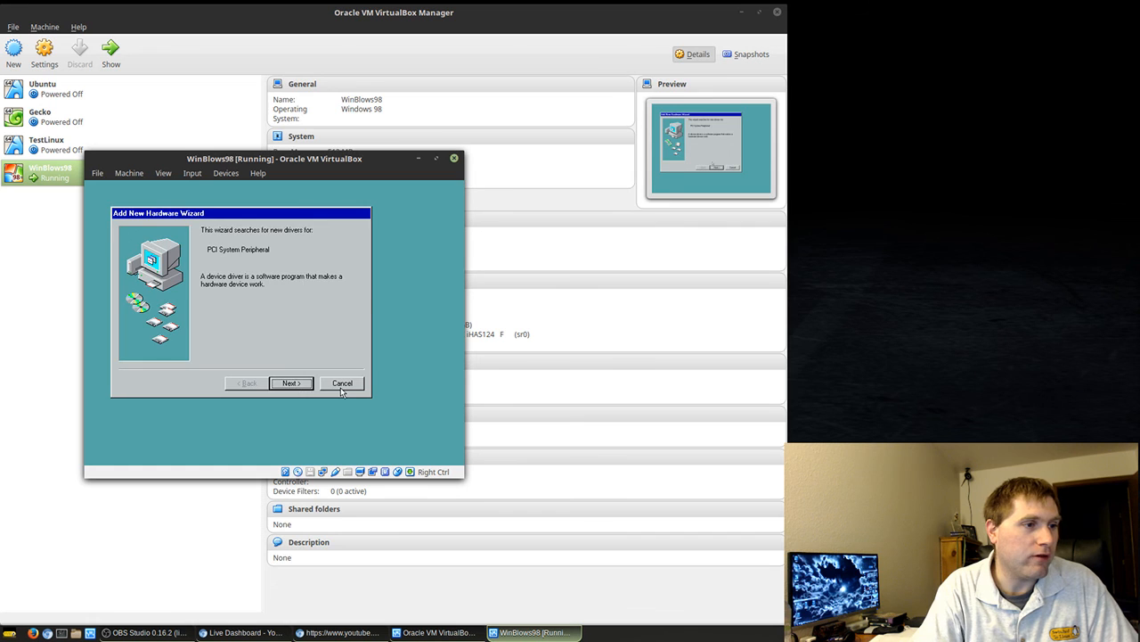
{"action": "left_click", "coordinate": [341, 383]}
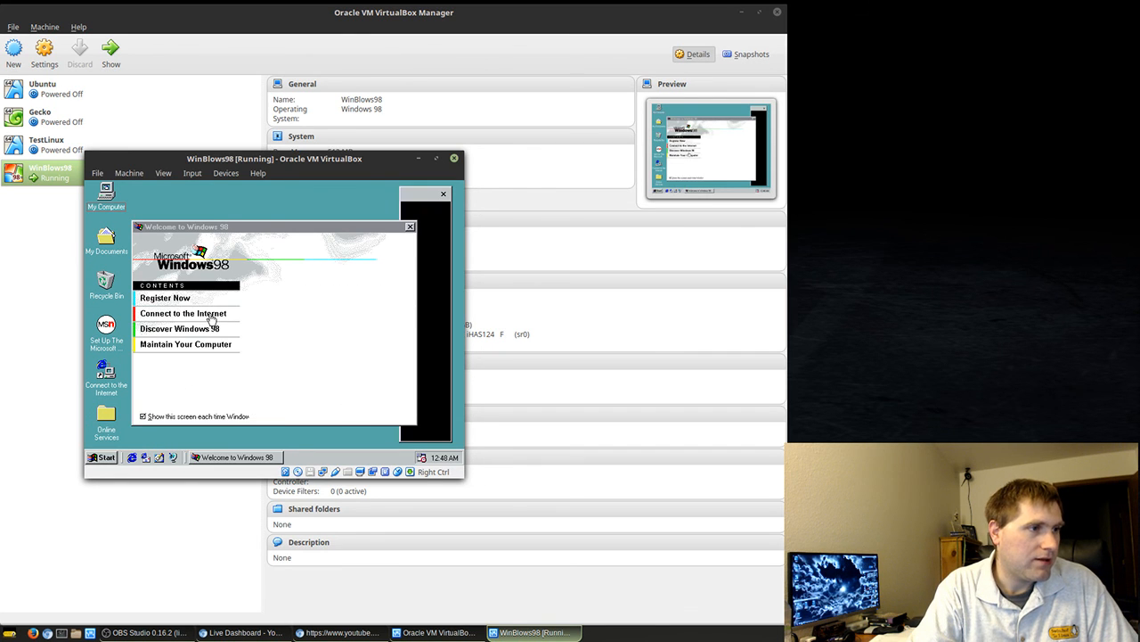
{"action": "left_click", "coordinate": [212, 319]}
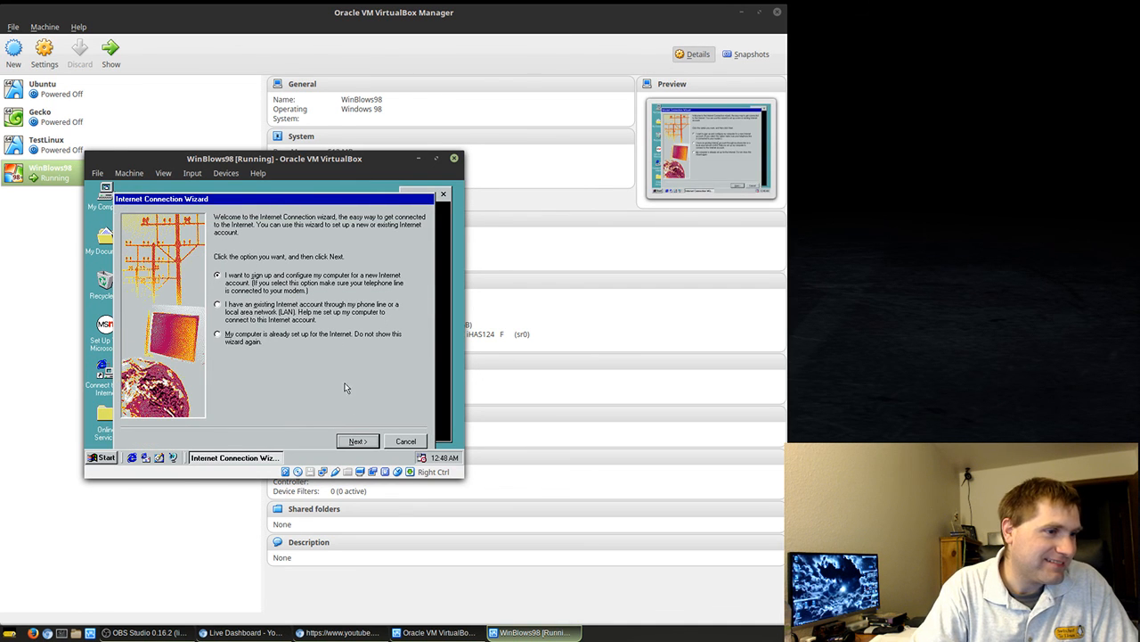
{"action": "left_click", "coordinate": [405, 440]}
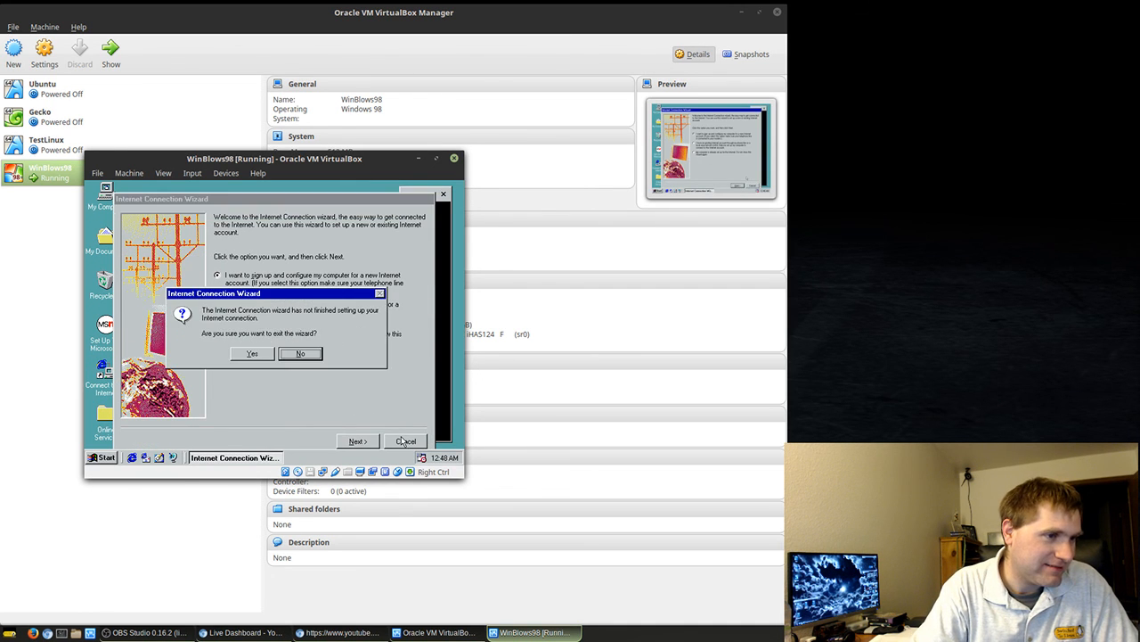
{"action": "left_click", "coordinate": [241, 354]}
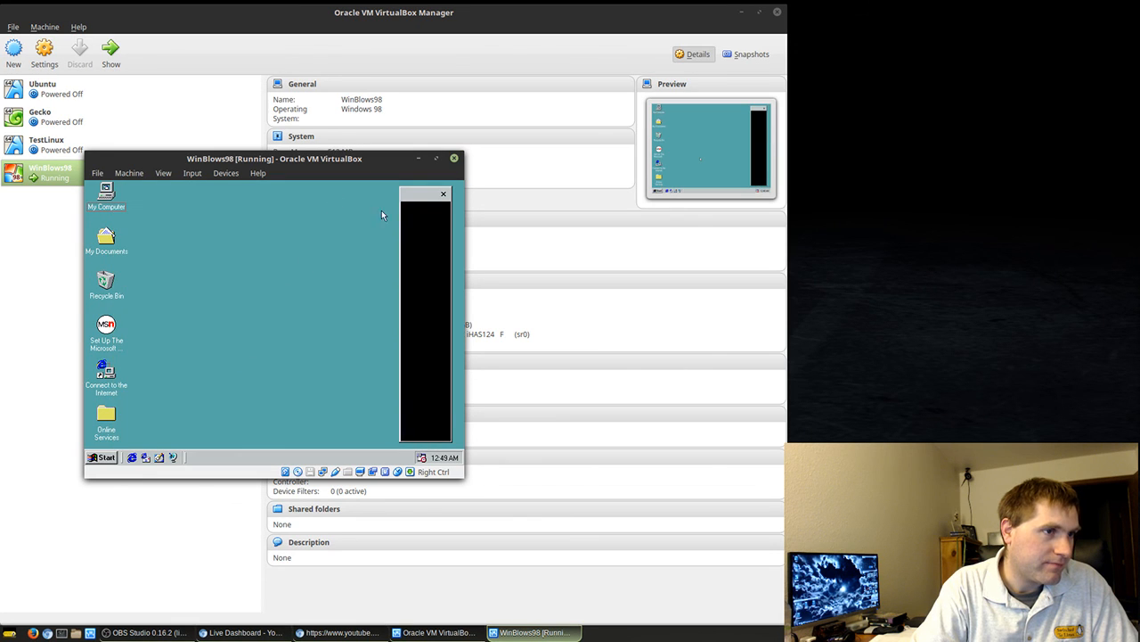
Close the Channel Bar and the Welcome to Windows 98 window, declining to display the Channel Bar at the next restart.
{"action": "left_click", "coordinate": [443, 196]}
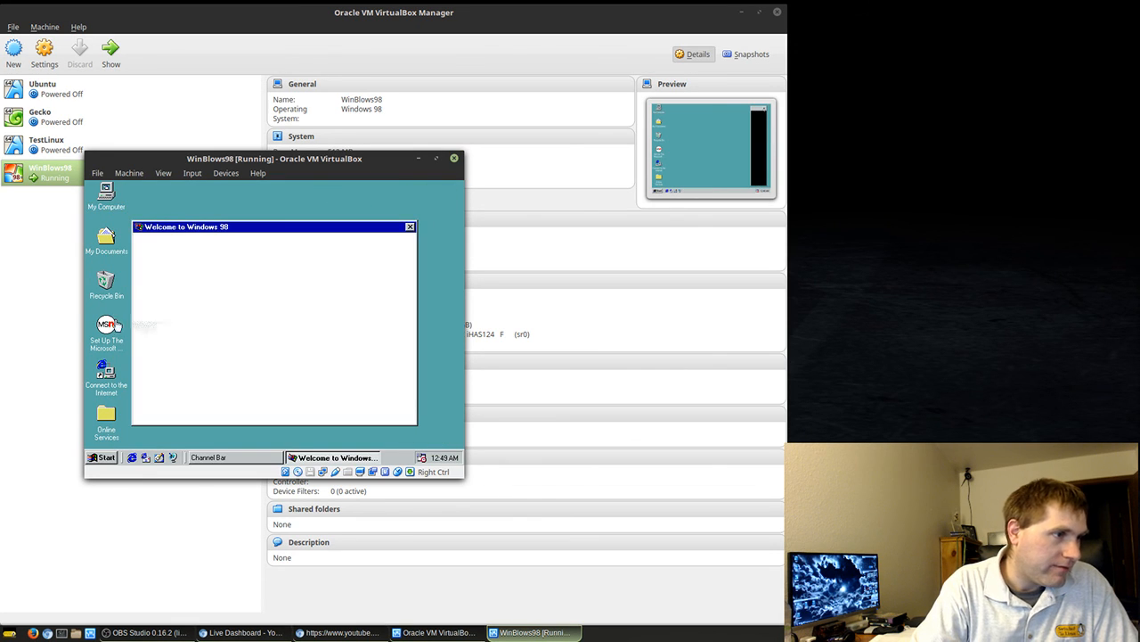
{"action": "left_click", "coordinate": [410, 226]}
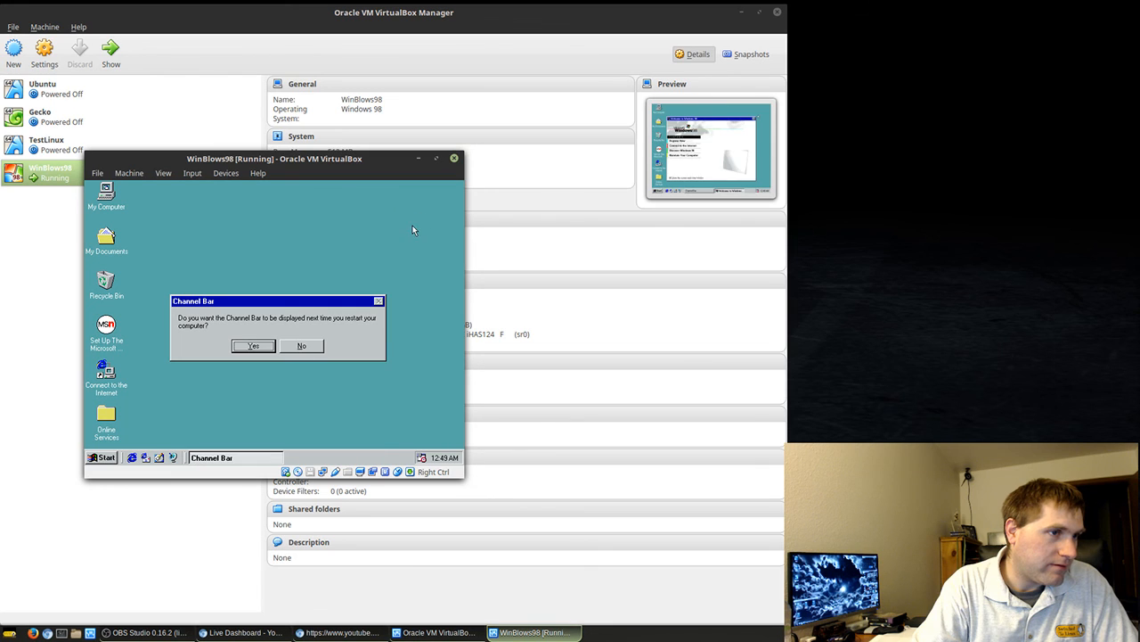
{"action": "left_click", "coordinate": [303, 346]}
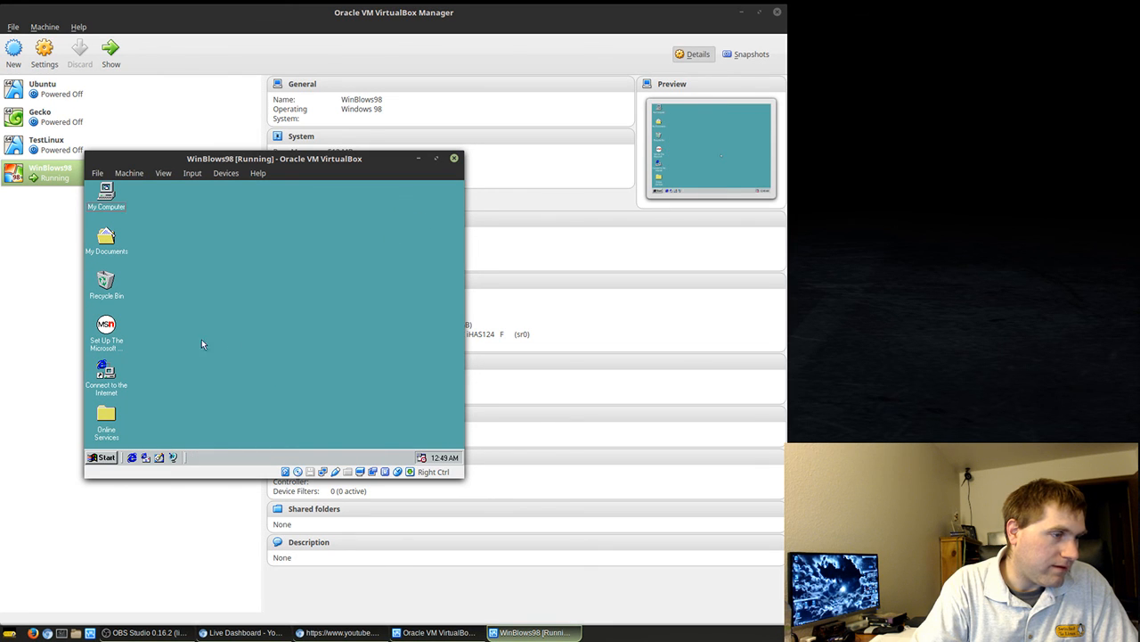
Look through the provider shortcuts in the Online Services folder, including America Online and AT&T WorldNet, and close the folder.
{"action": "left_click", "coordinate": [113, 372]}
{"action": "double_click", "coordinate": [114, 410]}
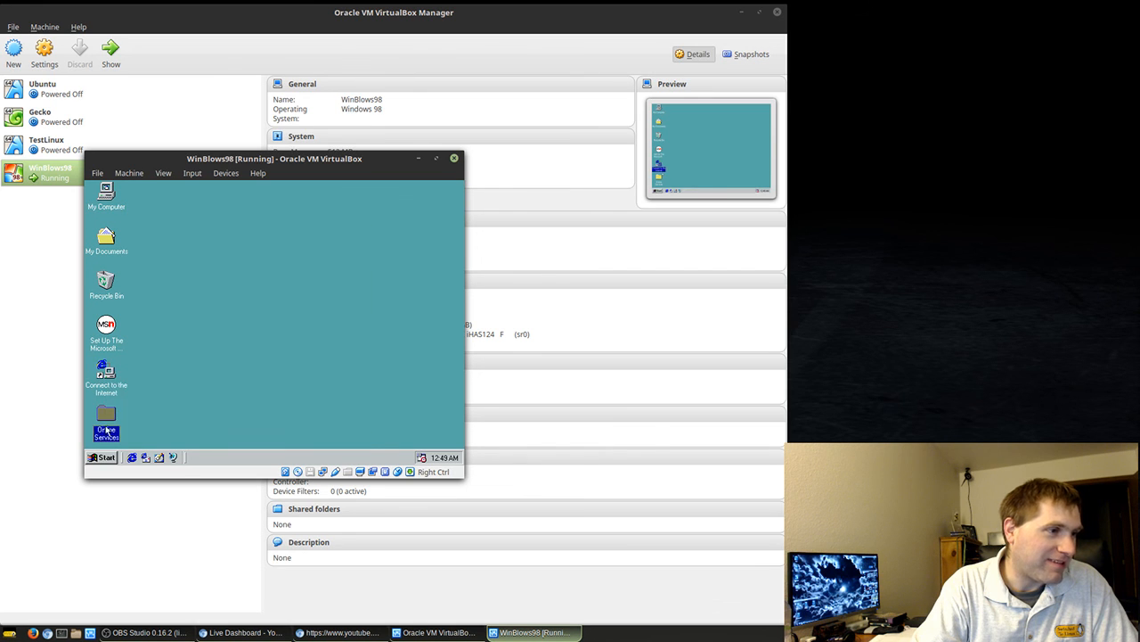
{"action": "left_click", "coordinate": [263, 312]}
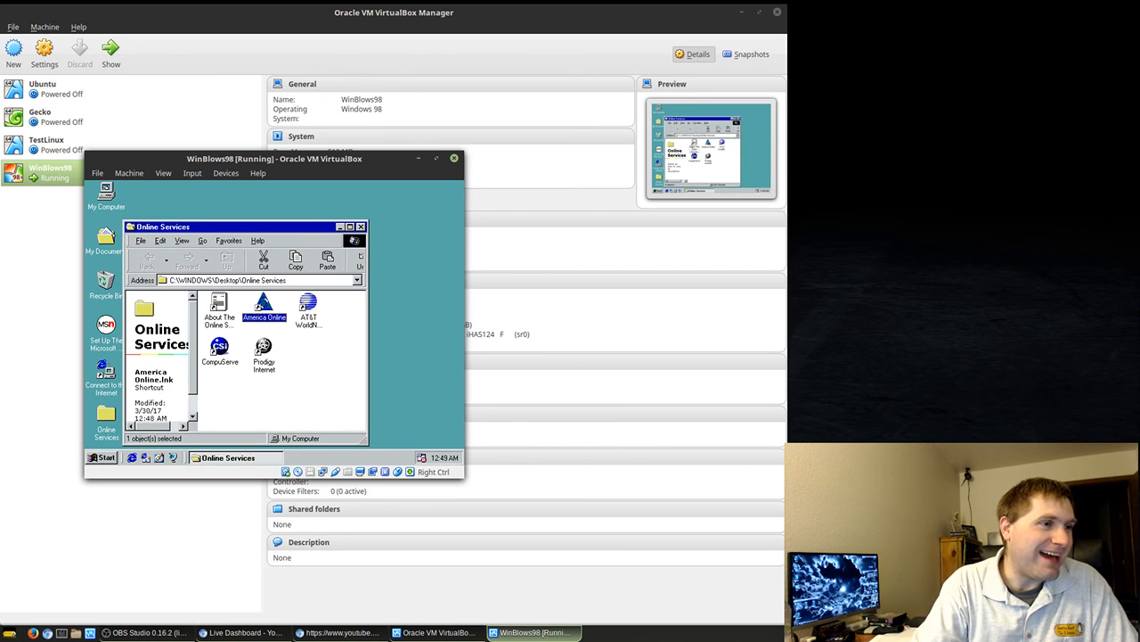
{"action": "left_click", "coordinate": [313, 303]}
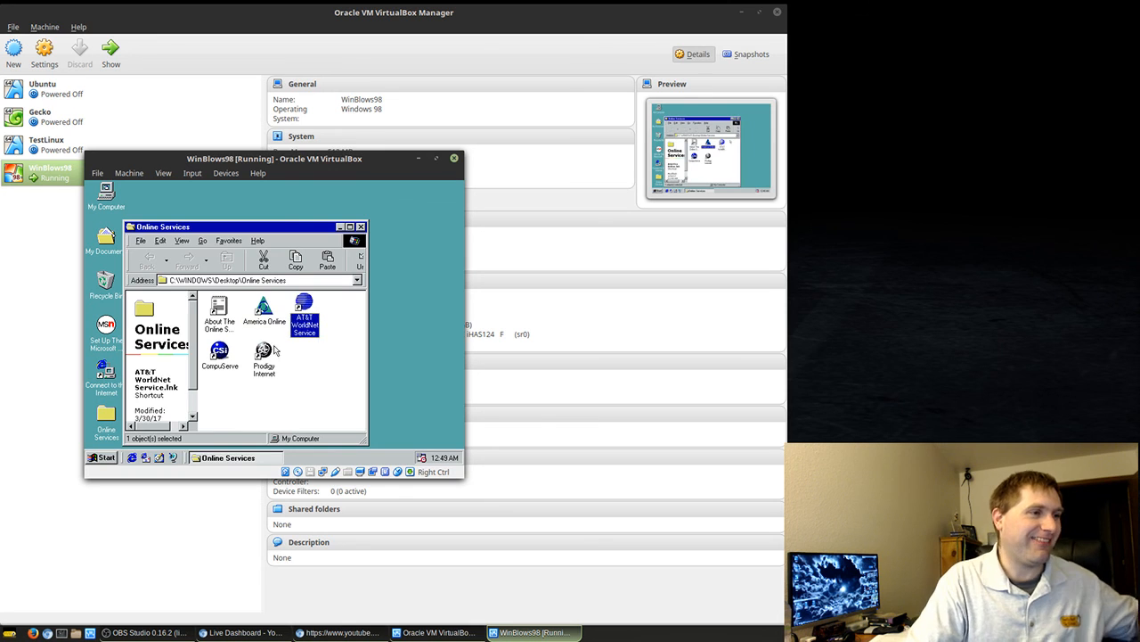
{"action": "left_click", "coordinate": [198, 364]}
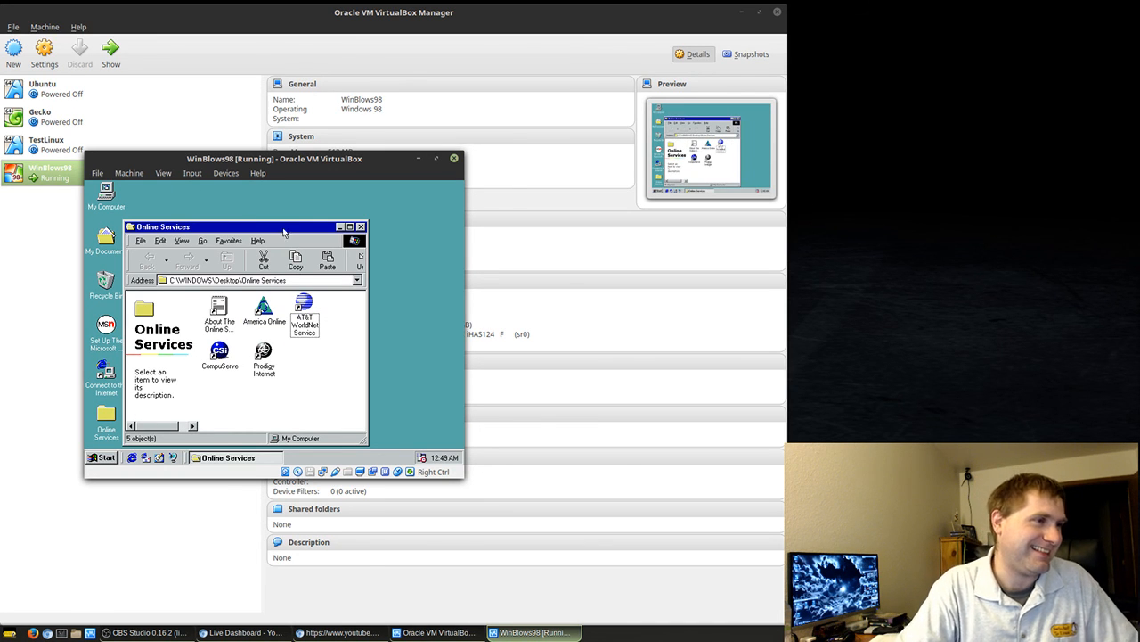
{"action": "left_click", "coordinate": [360, 228]}
{"action": "left_click", "coordinate": [311, 290]}
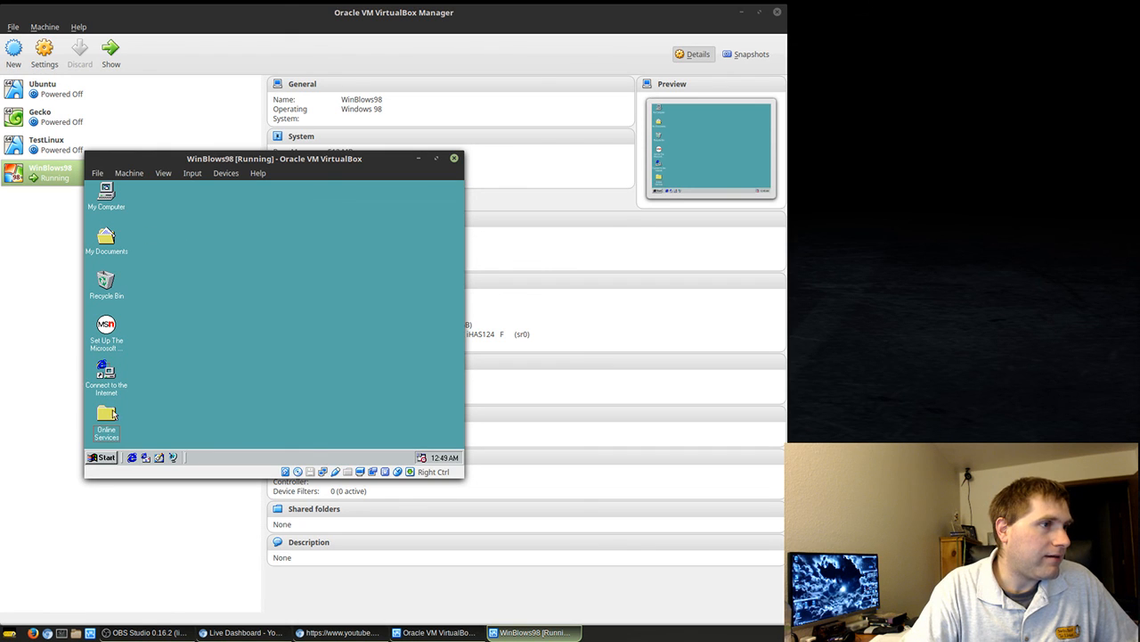
Open the Device Manager from My Computer's properties and check the devices under Sound, video and game controllers.
{"action": "right_click", "coordinate": [108, 188]}
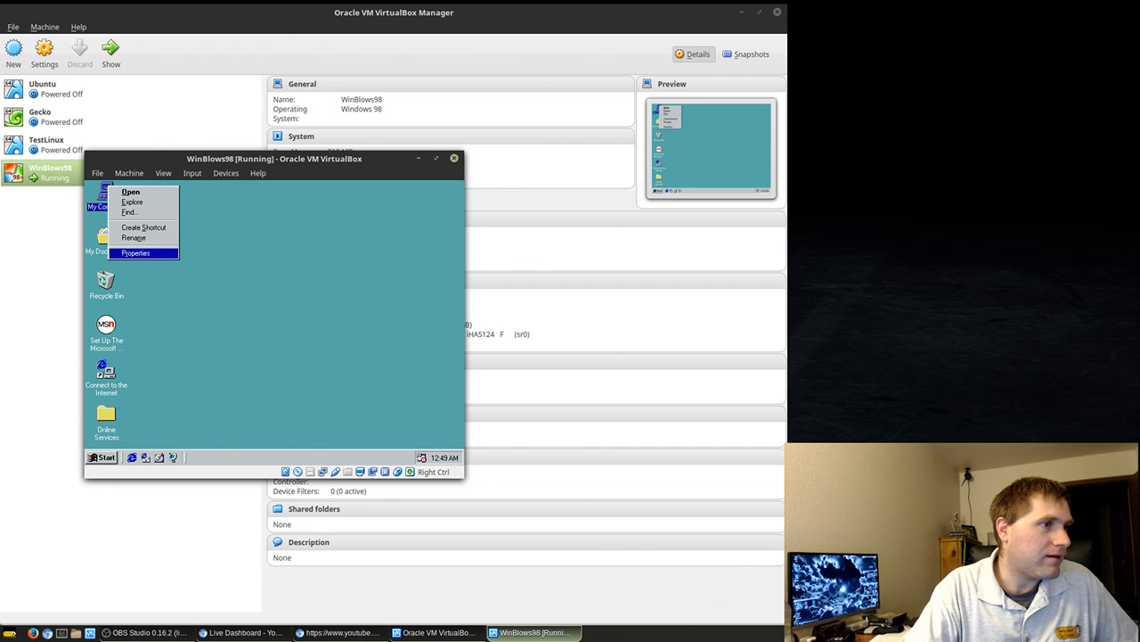
{"action": "left_click", "coordinate": [142, 253]}
{"action": "left_click", "coordinate": [214, 204]}
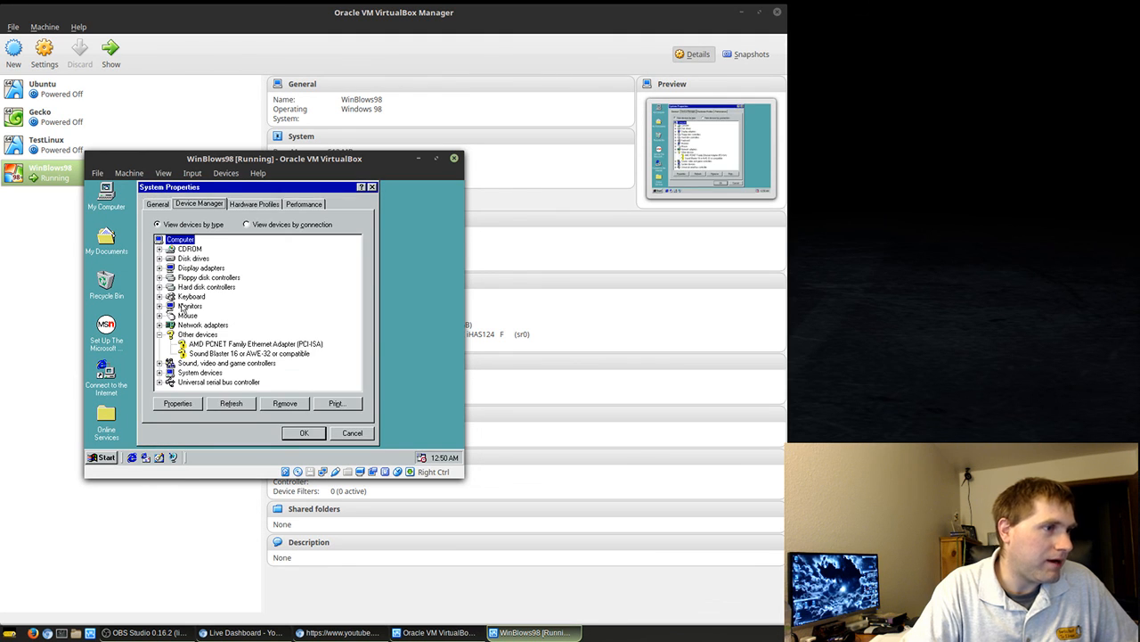
{"action": "left_click", "coordinate": [203, 364]}
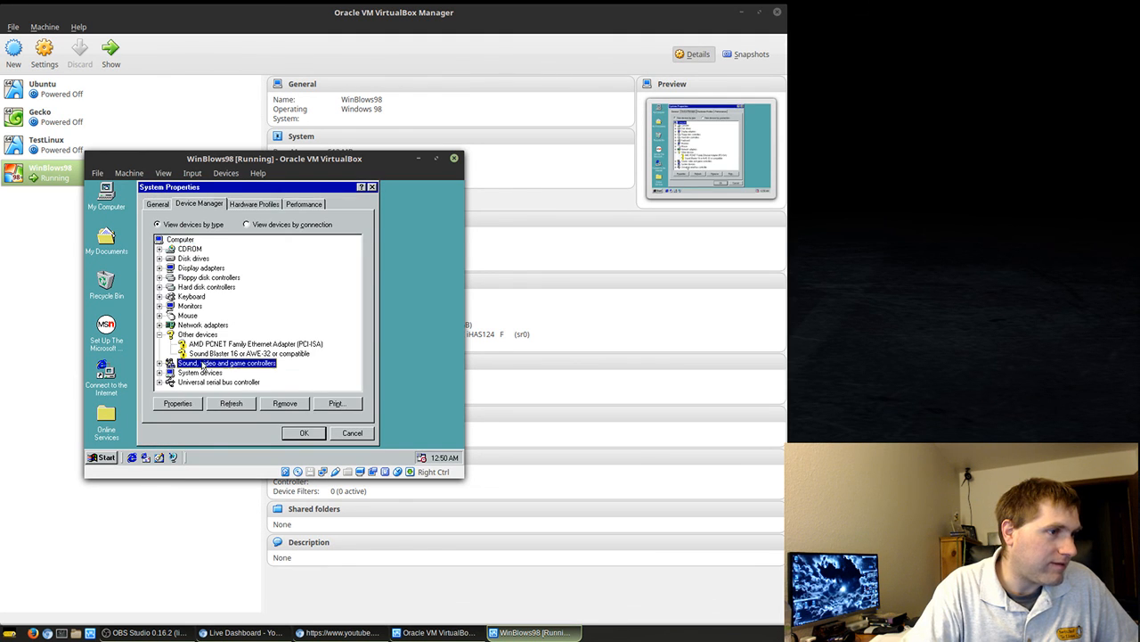
{"action": "left_click", "coordinate": [159, 364]}
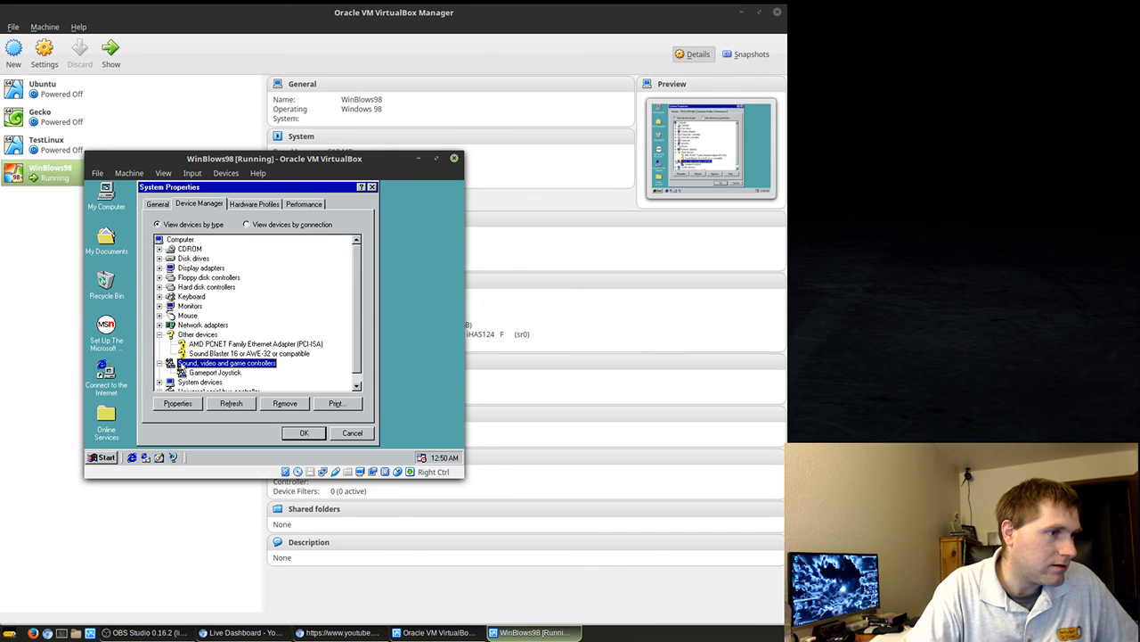
{"action": "left_click", "coordinate": [159, 364]}
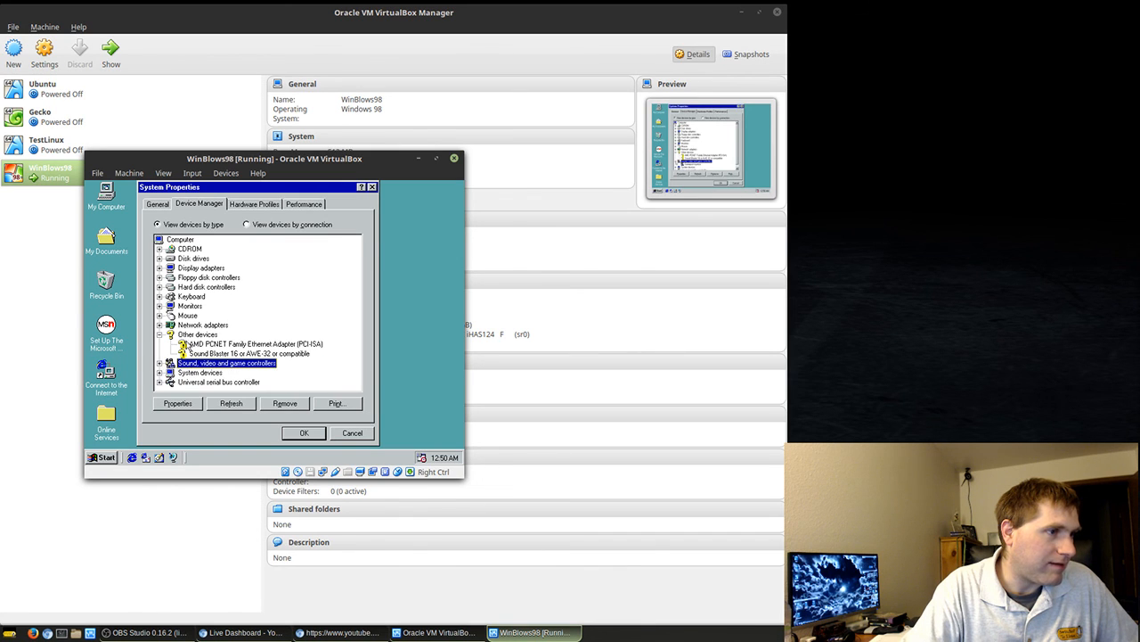
Start reinstalling the Sound Blaster 16 or AWE-32 driver, searching for a better driver on the CD-ROM drive only.
{"action": "double_click", "coordinate": [204, 354]}
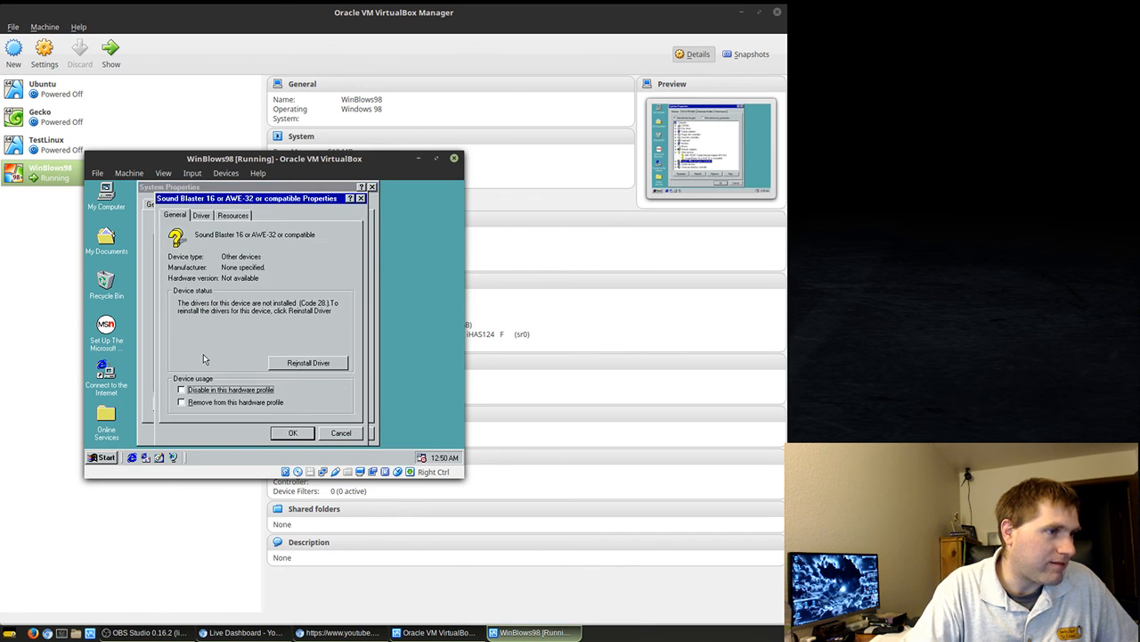
{"action": "left_click", "coordinate": [303, 364]}
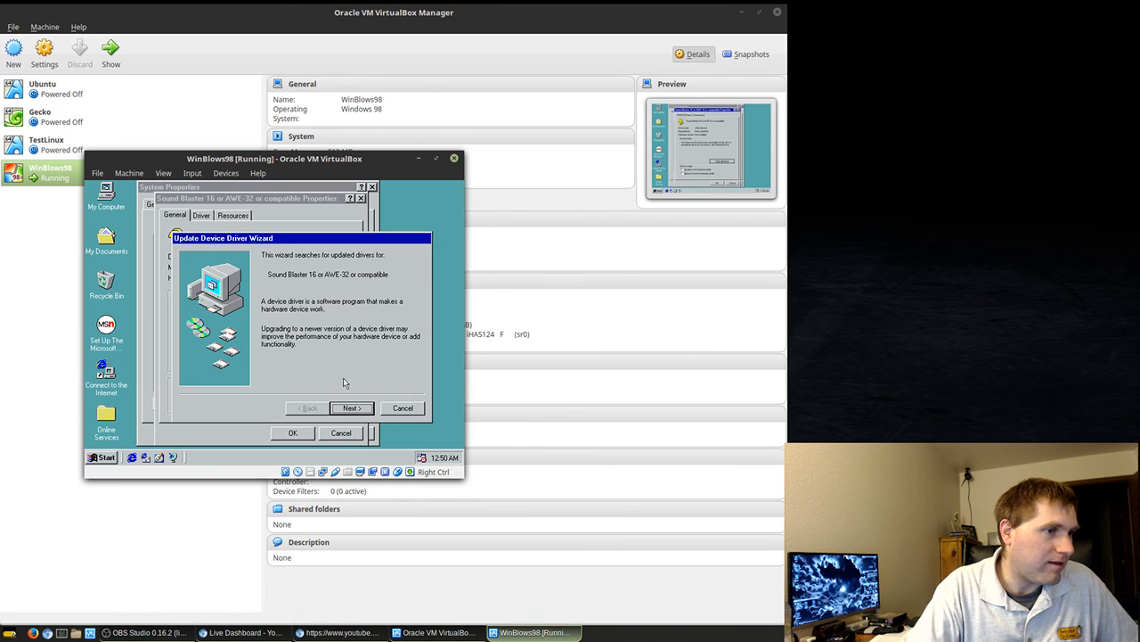
{"action": "key", "text": "Return"}
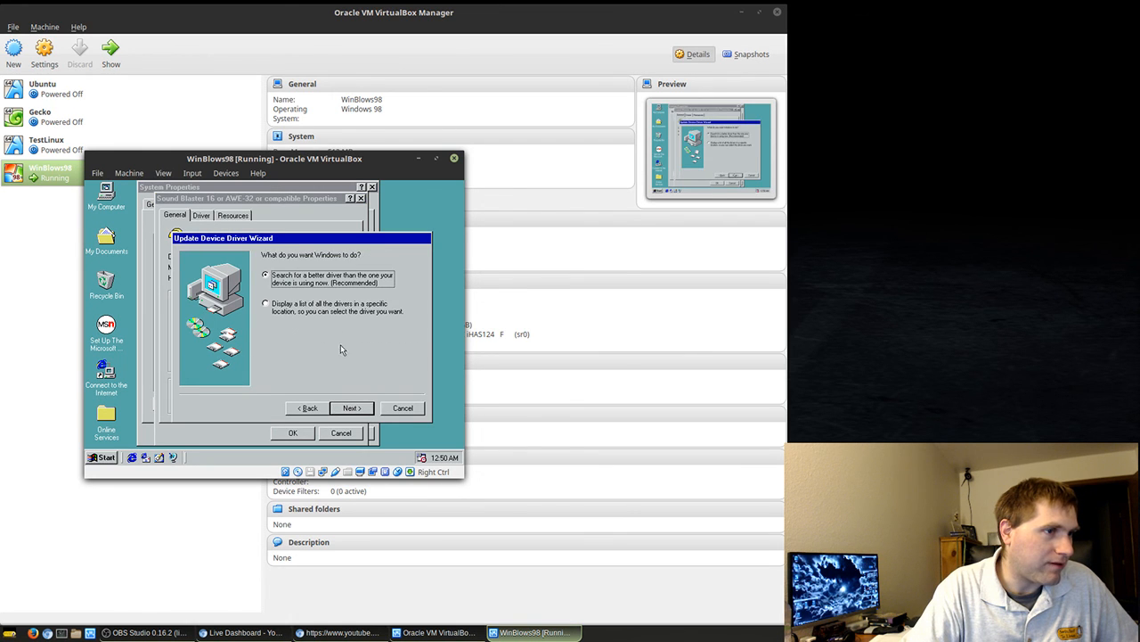
{"action": "left_click", "coordinate": [352, 410]}
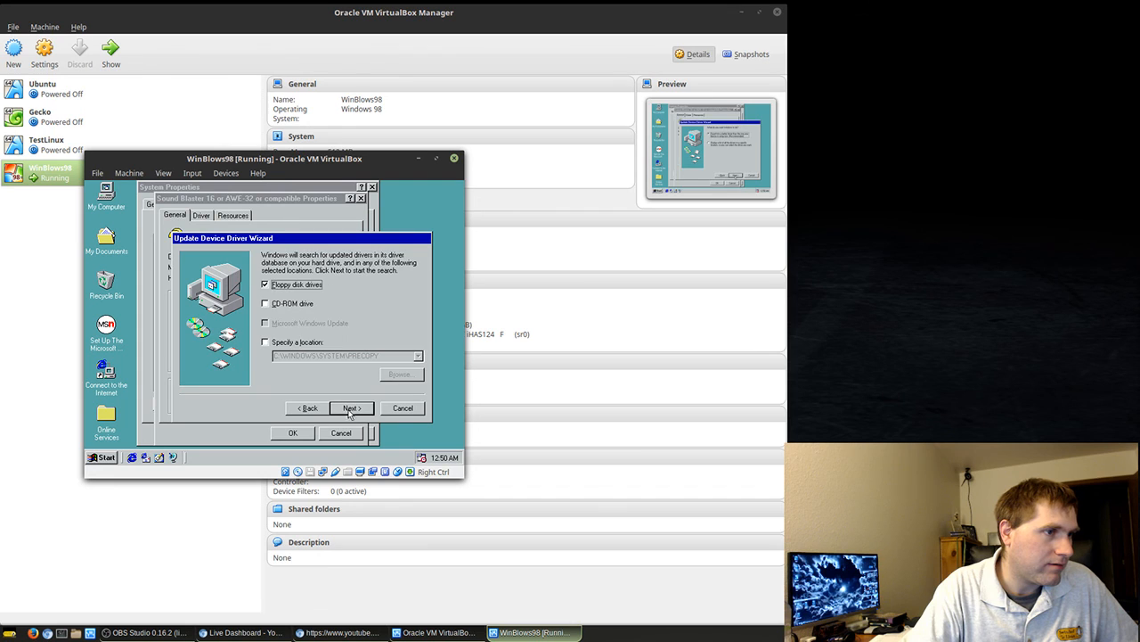
{"action": "left_click", "coordinate": [286, 305]}
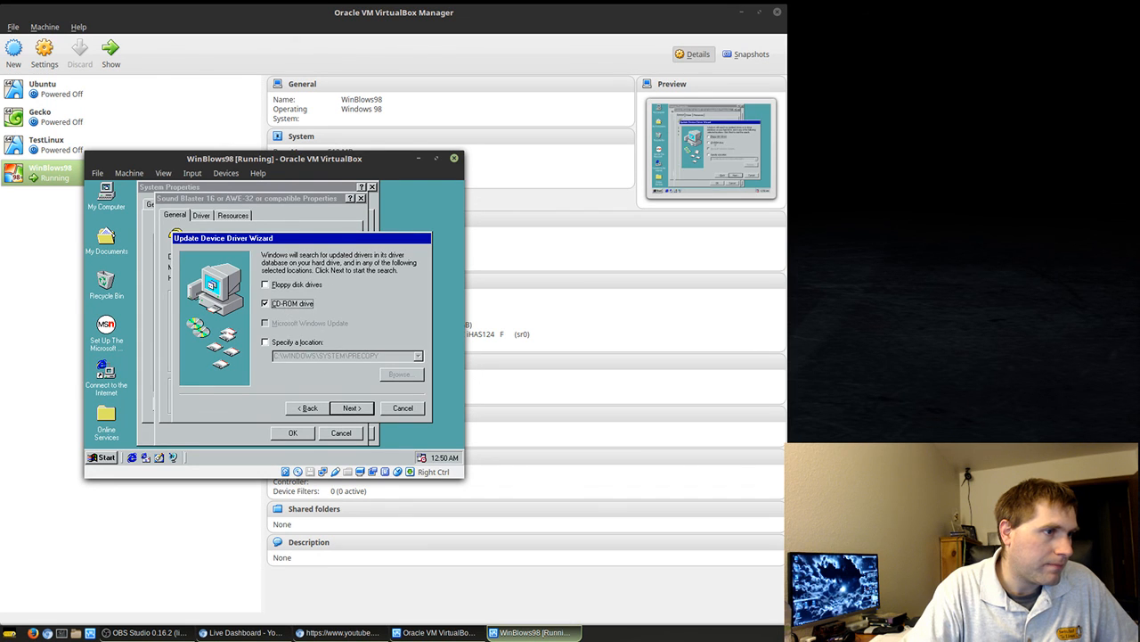
{"action": "left_click", "coordinate": [350, 409]}
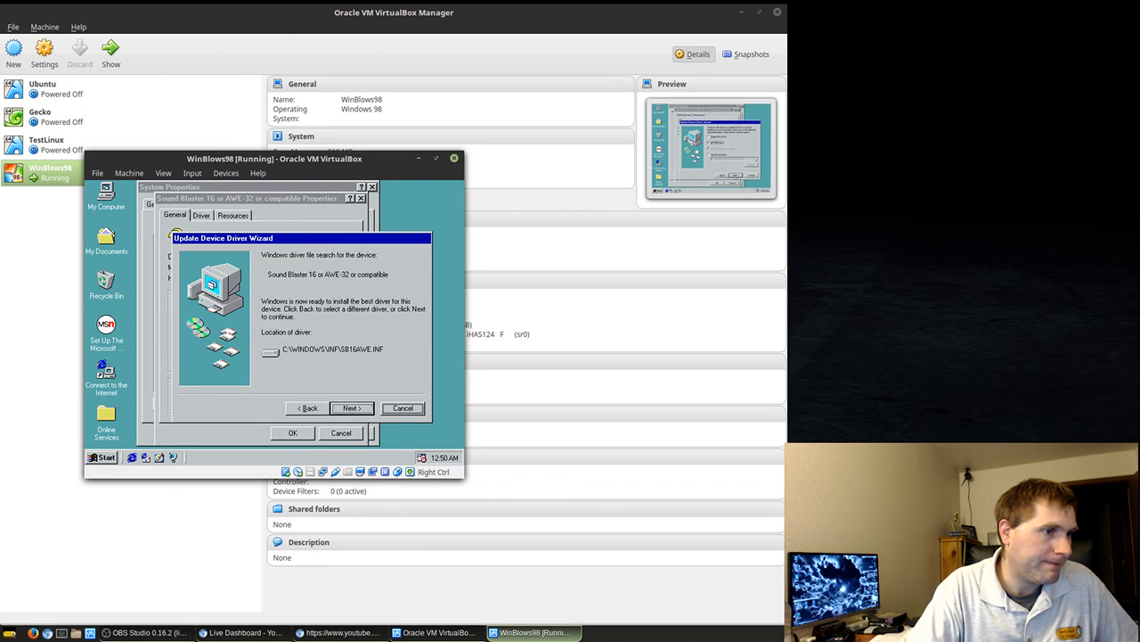
Try to supply the missing cspman.dll from the D: drive, browsing its drivers\audio folder and the cyrix subfolder.
{"action": "left_click", "coordinate": [346, 409]}
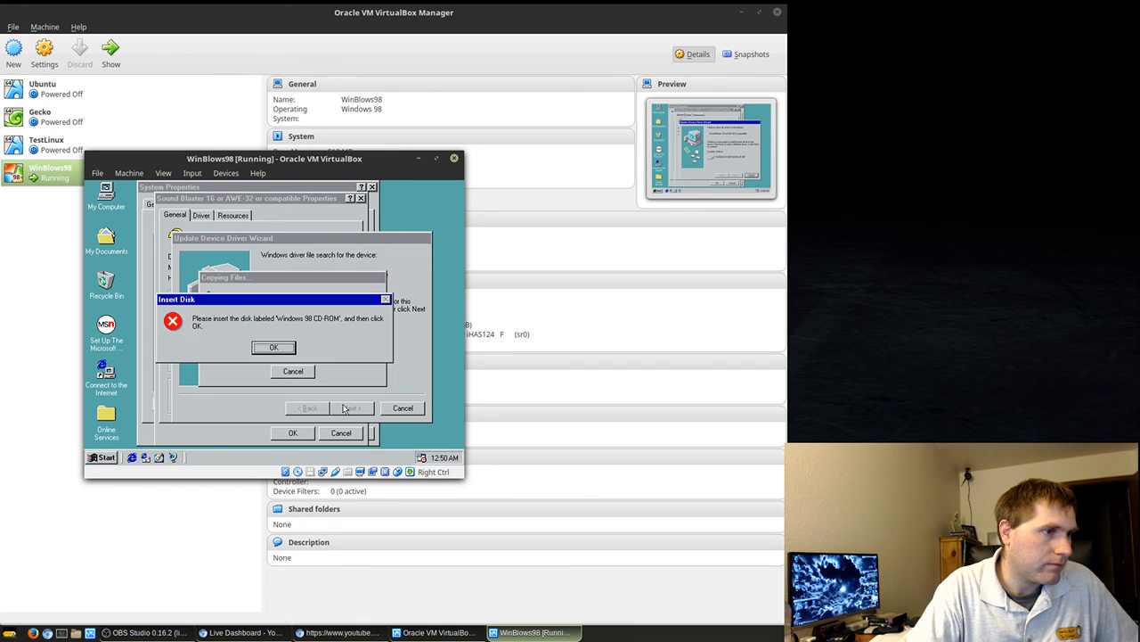
{"action": "left_click", "coordinate": [272, 346]}
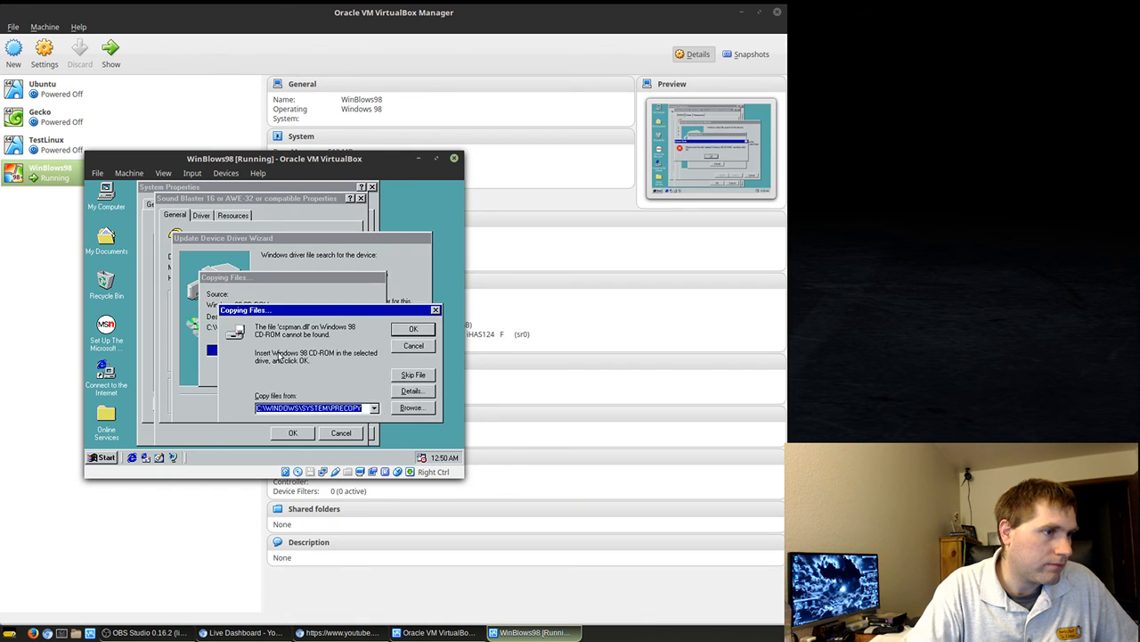
{"action": "left_click", "coordinate": [412, 408]}
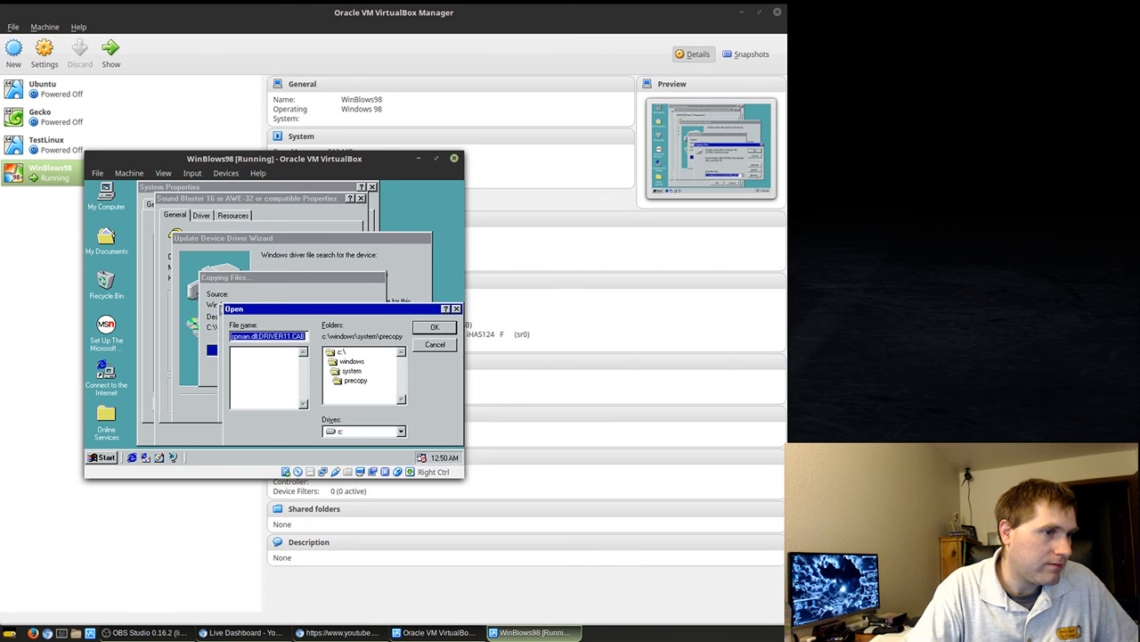
{"action": "left_click", "coordinate": [360, 430]}
{"action": "left_click", "coordinate": [359, 426]}
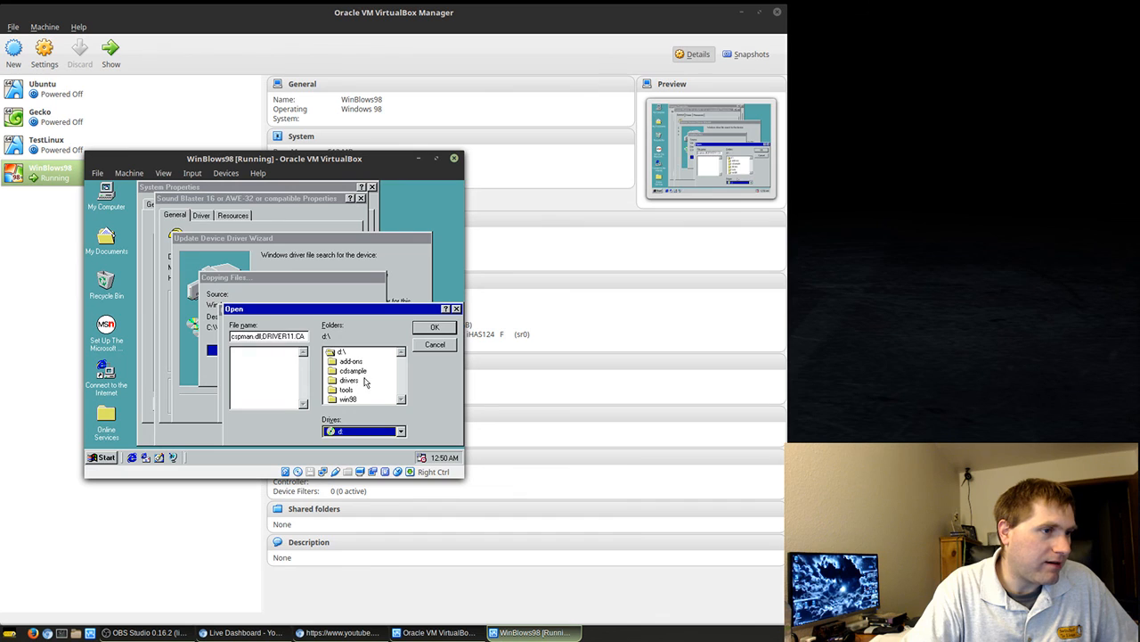
{"action": "double_click", "coordinate": [361, 363]}
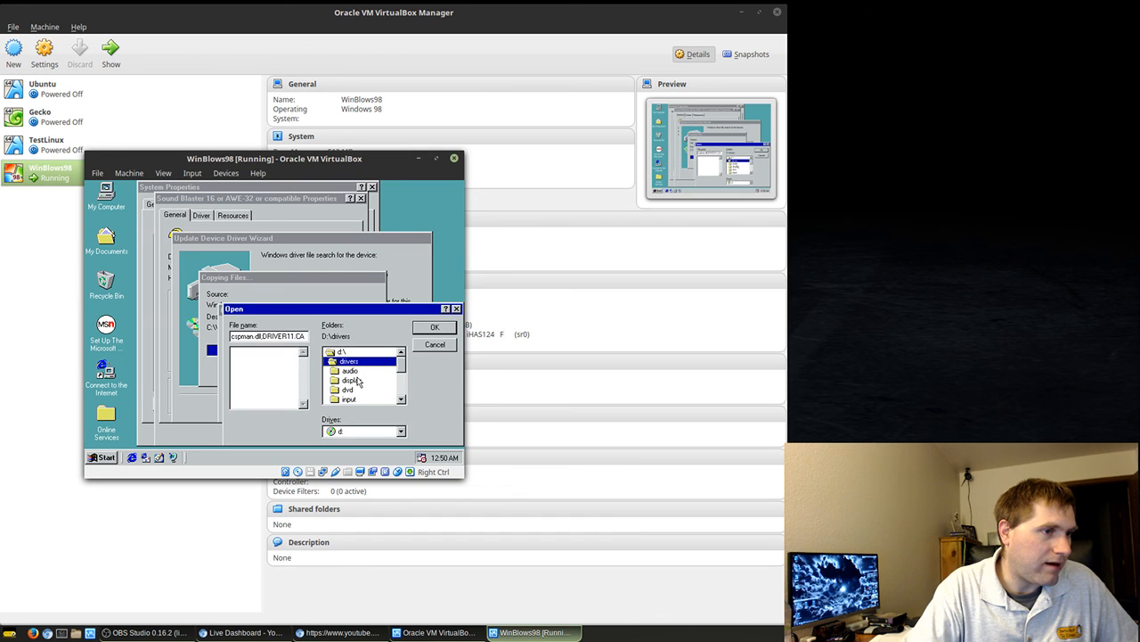
{"action": "double_click", "coordinate": [357, 370]}
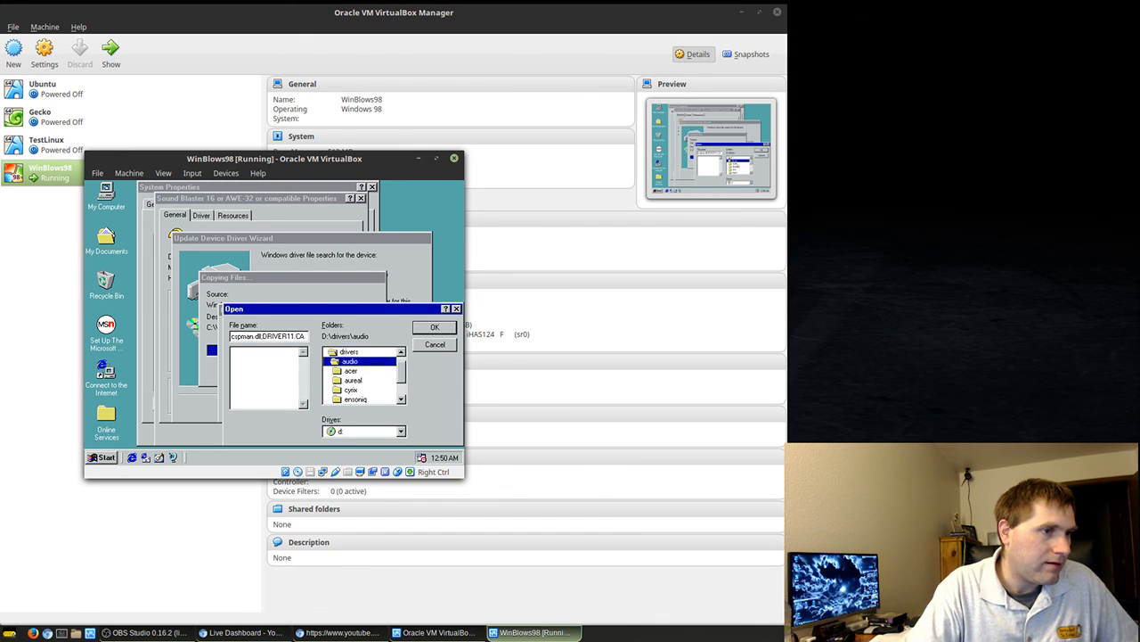
{"action": "mouse_move", "coordinate": [403, 374]}
{"action": "left_mouse_down"}
{"action": "mouse_move", "coordinate": [400, 391]}
{"action": "mouse_move", "coordinate": [401, 366]}
{"action": "left_mouse_up"}
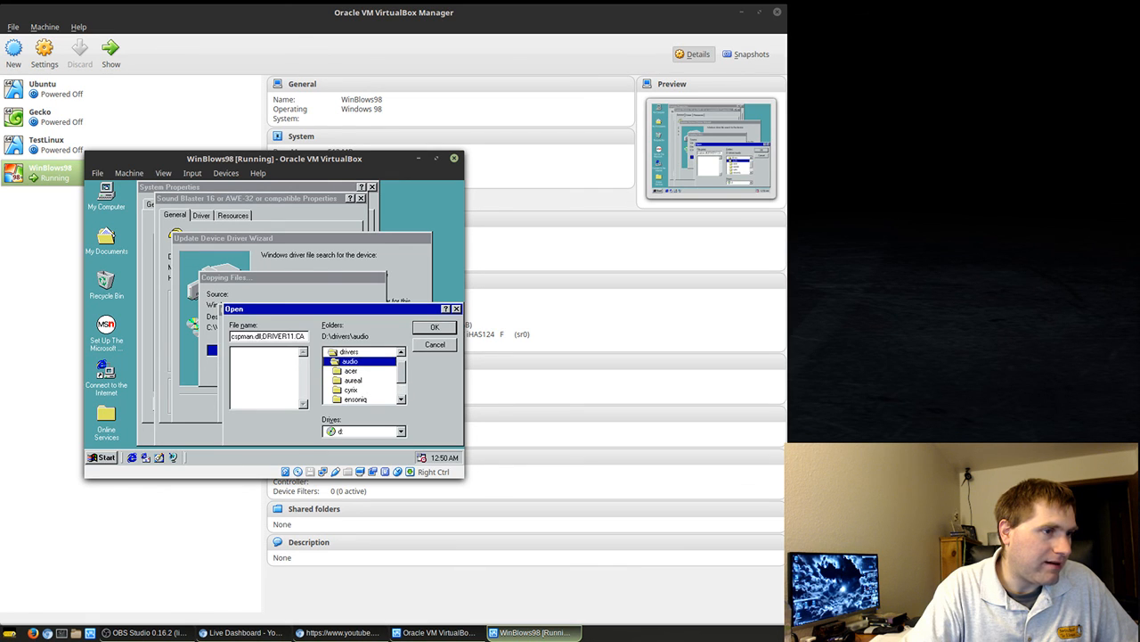
{"action": "left_click", "coordinate": [443, 332]}
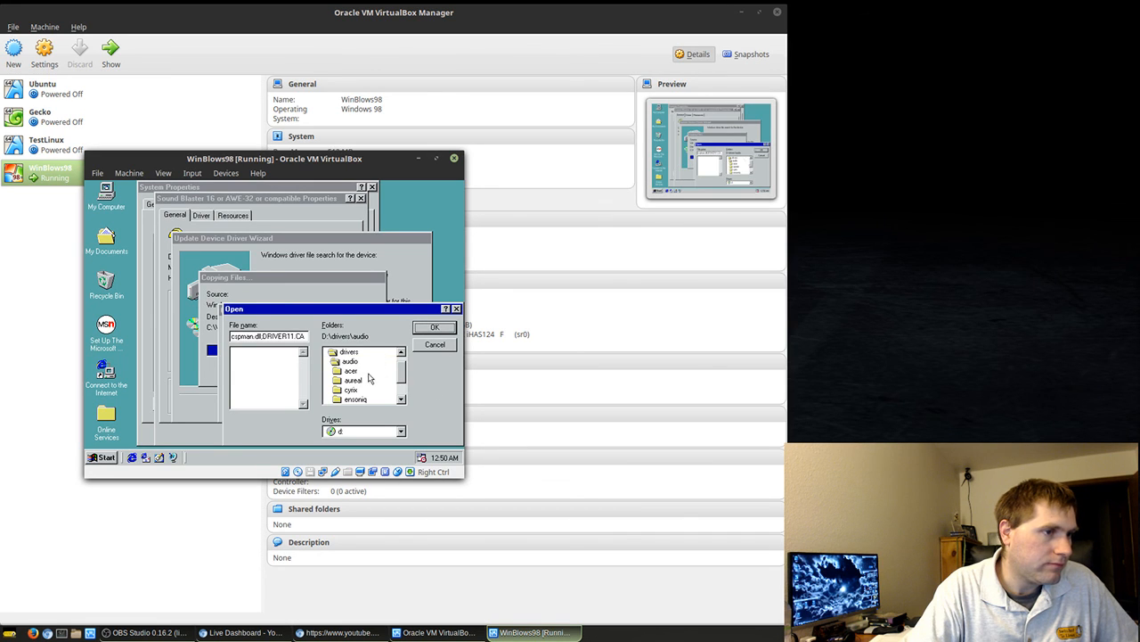
{"action": "left_click", "coordinate": [349, 392]}
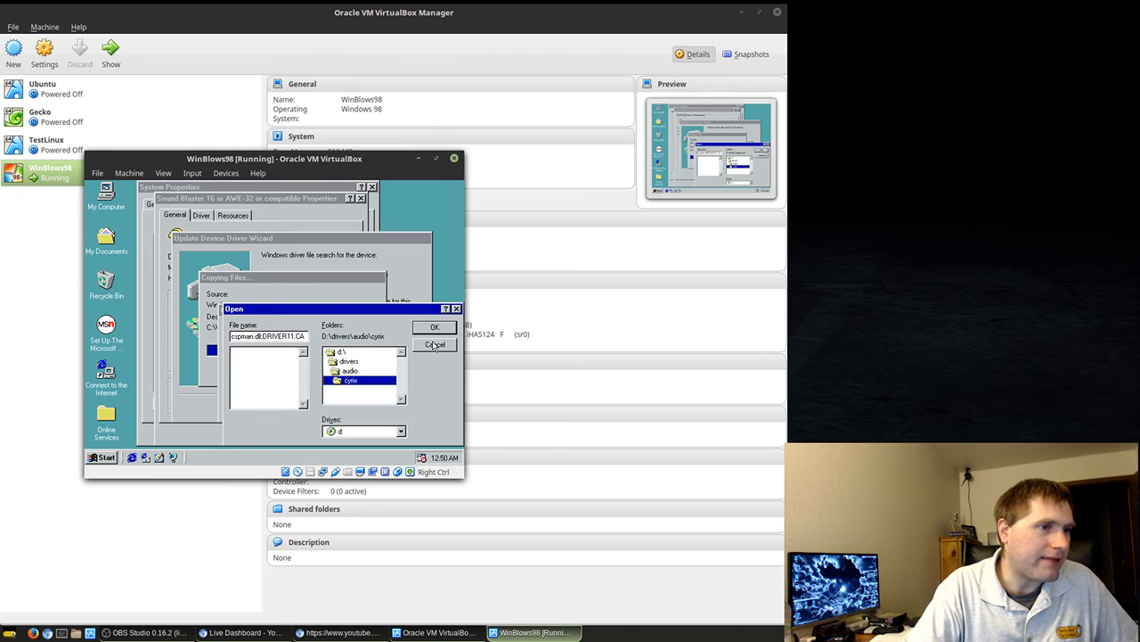
{"action": "left_click", "coordinate": [435, 345]}
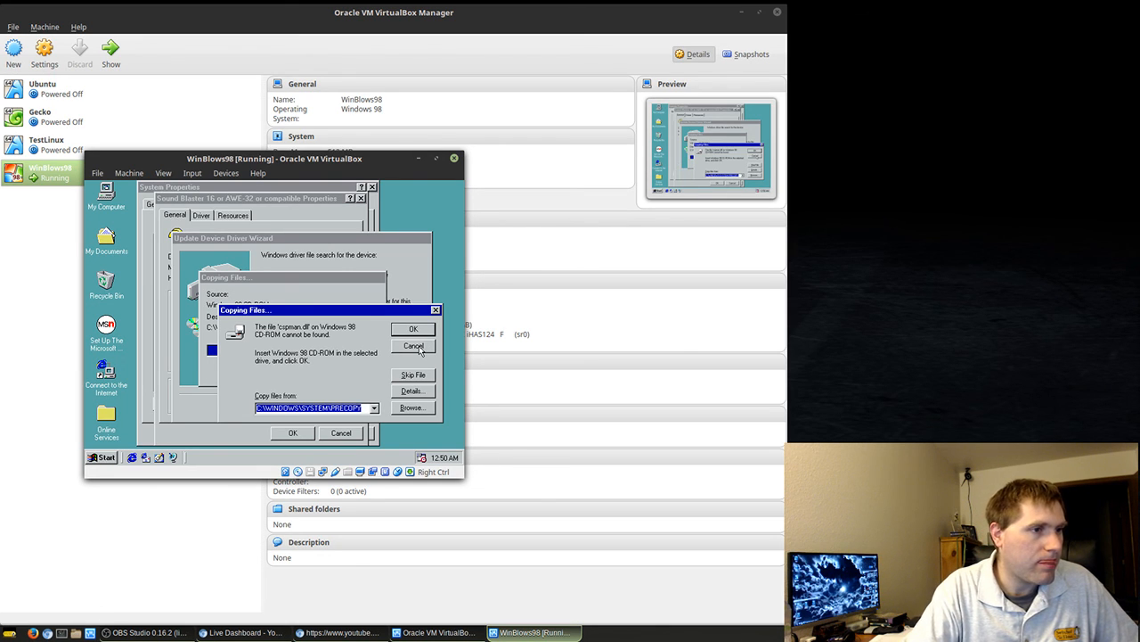
Cancel the Sound Blaster driver installation and close the device and system properties.
{"action": "left_click", "coordinate": [418, 348]}
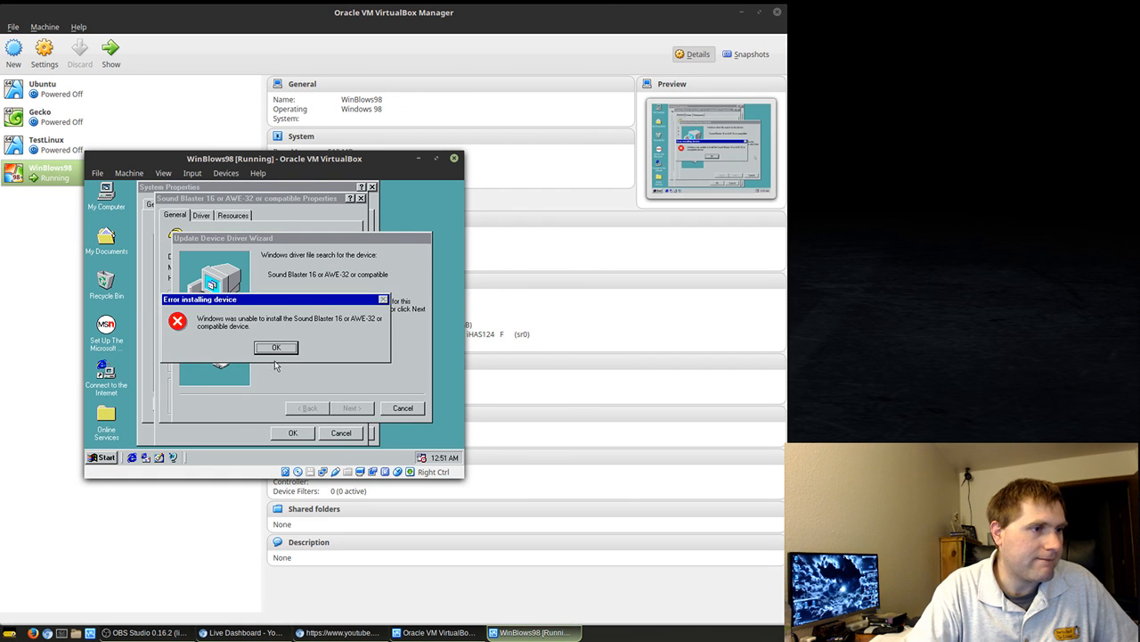
{"action": "left_click", "coordinate": [294, 349]}
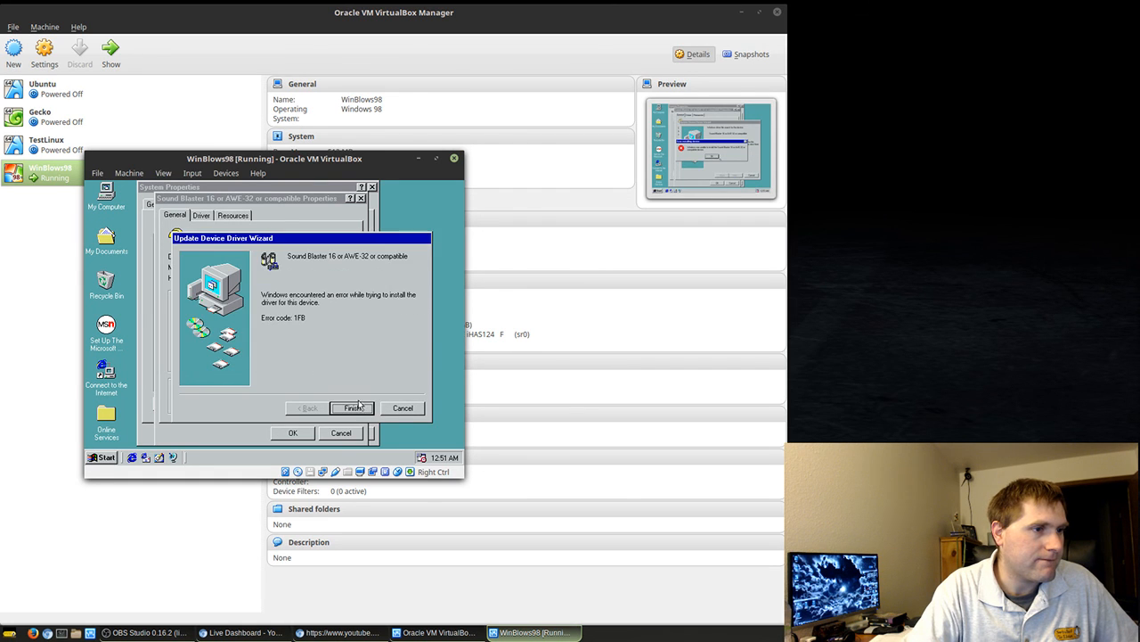
{"action": "left_click", "coordinate": [381, 409]}
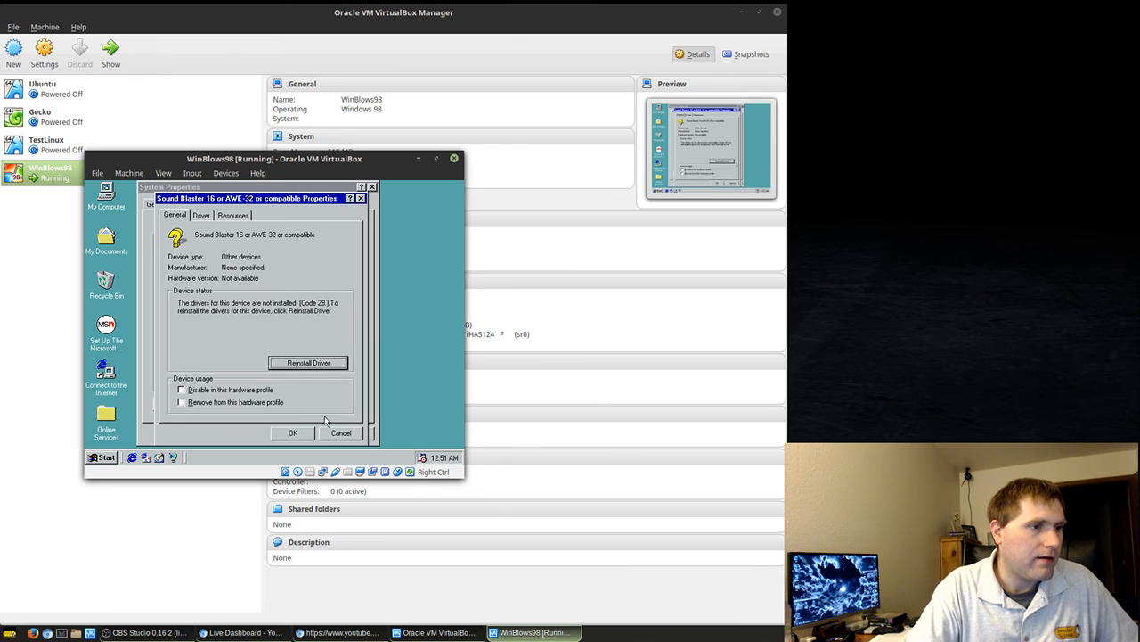
{"action": "left_click", "coordinate": [342, 434]}
{"action": "left_click", "coordinate": [360, 435]}
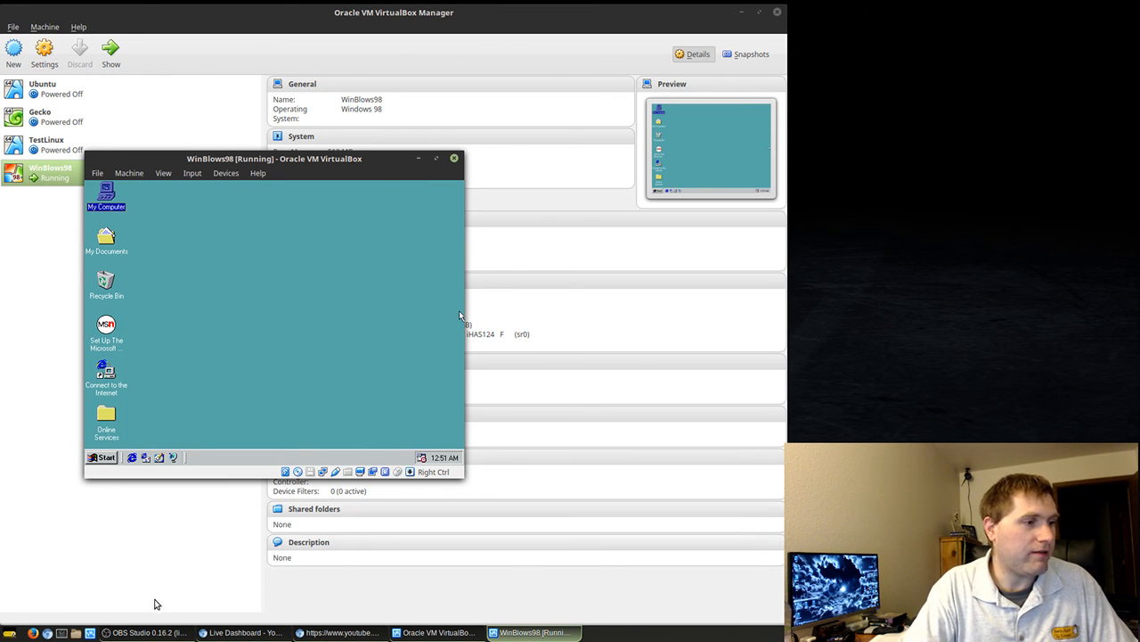
Switch to Firefox on the host and search the web for "WINDOWS 98 SOUNDBLASTER DRIVERS".
{"action": "left_click", "coordinate": [33, 632]}
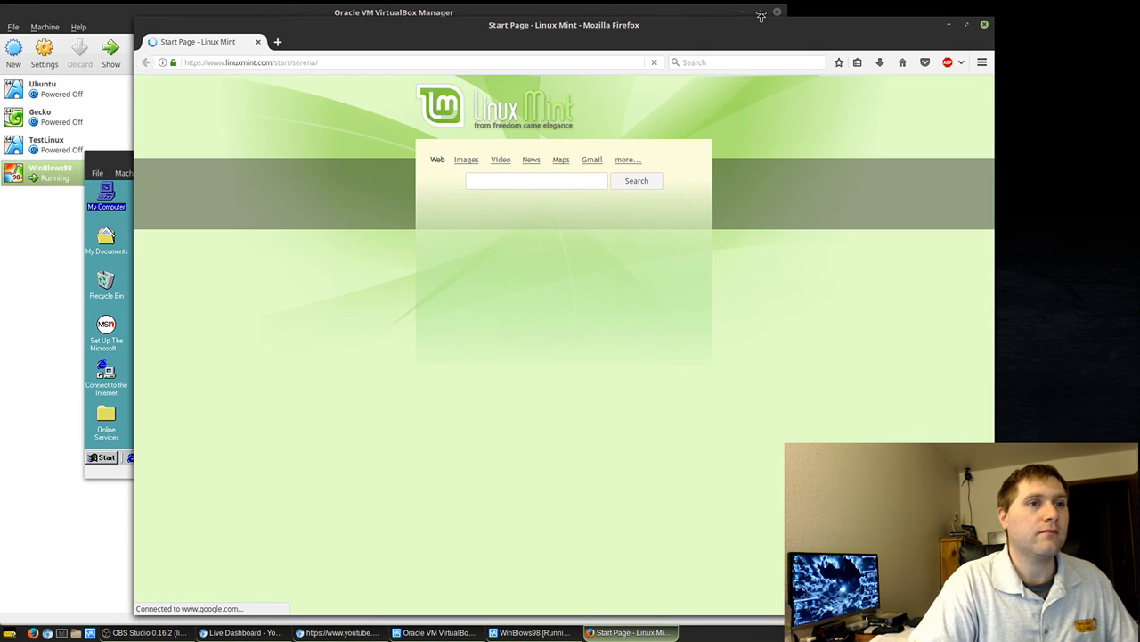
{"action": "left_click", "coordinate": [735, 64]}
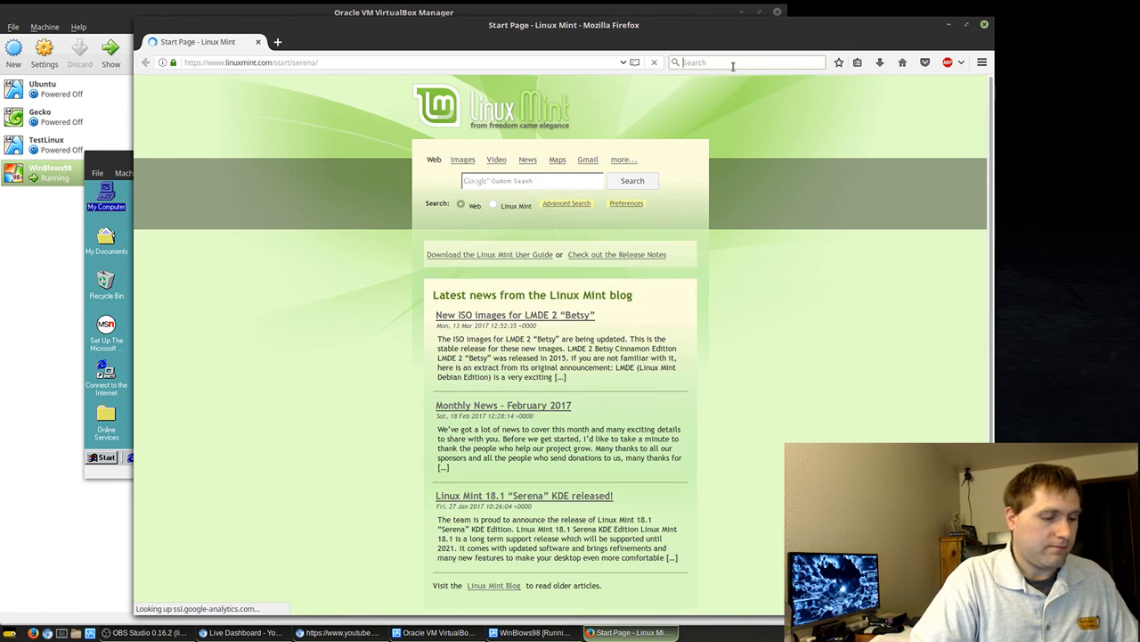
{"action": "type", "text": "WINDOWS 98 SOUNDBLASTER DRIVERS"}
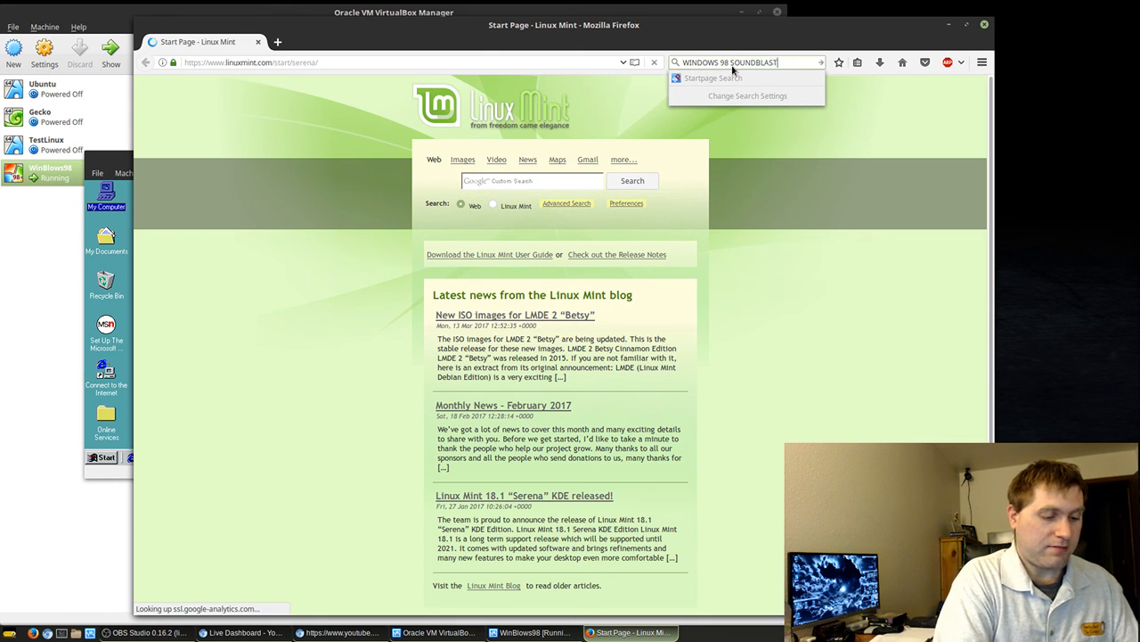
{"action": "key", "text": "Return"}
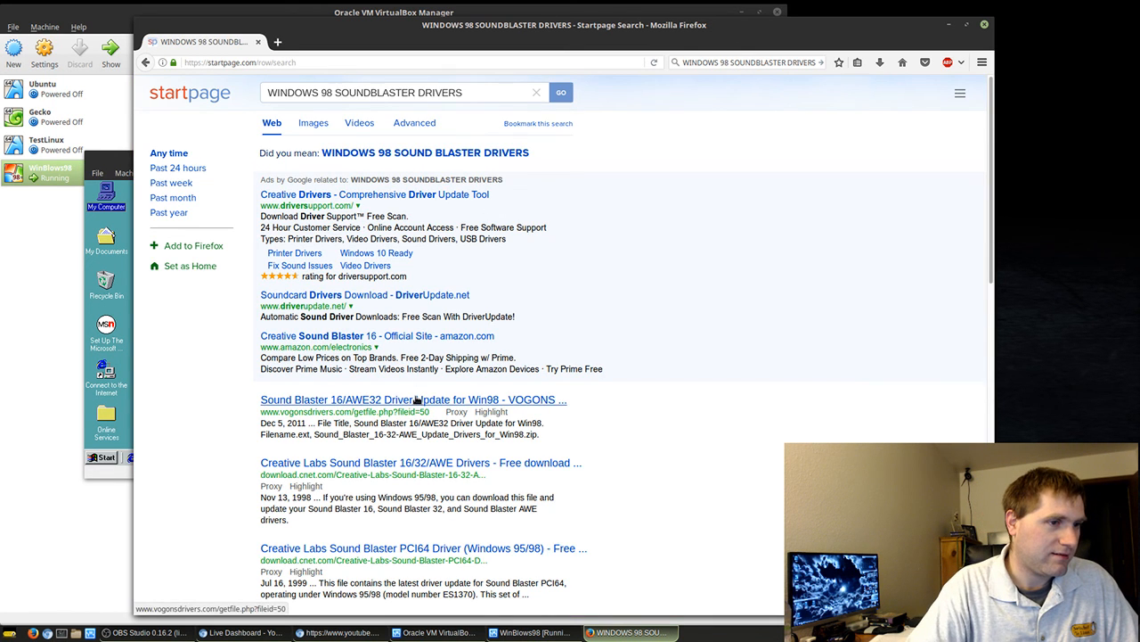
Save Sound_Blaster_16-32-AWE_Update_Drivers_for_Win98.zip from the VOGONS page for the Sound Blaster 16/AWE32 Driver Update.
{"action": "left_click", "coordinate": [417, 399]}
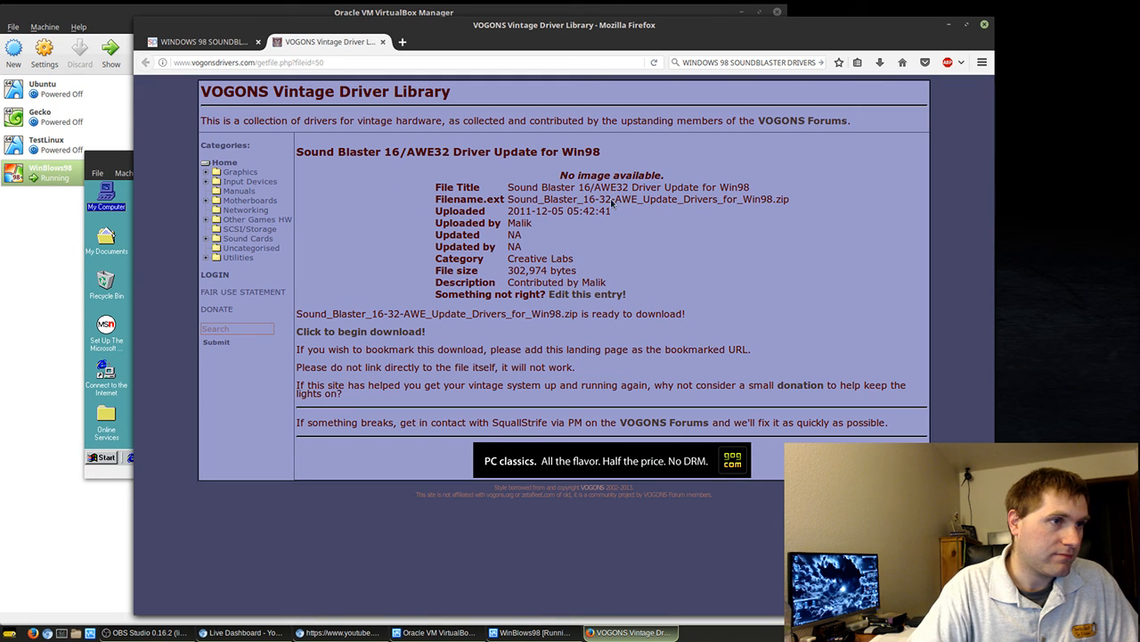
{"action": "left_click", "coordinate": [396, 332]}
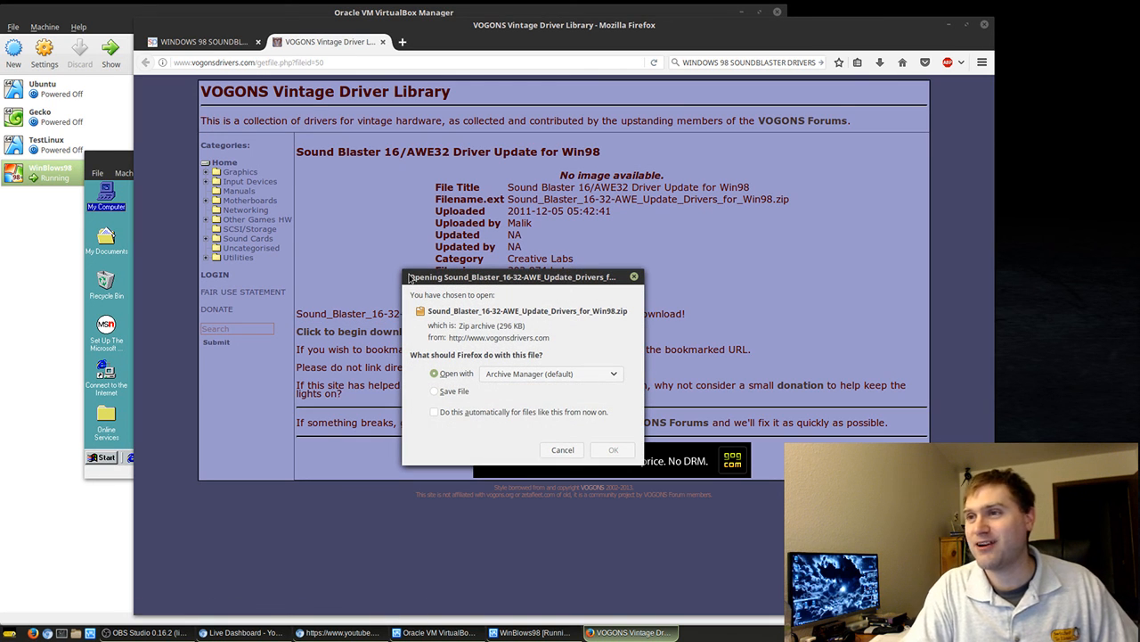
{"action": "left_click", "coordinate": [445, 392]}
{"action": "left_click", "coordinate": [611, 448]}
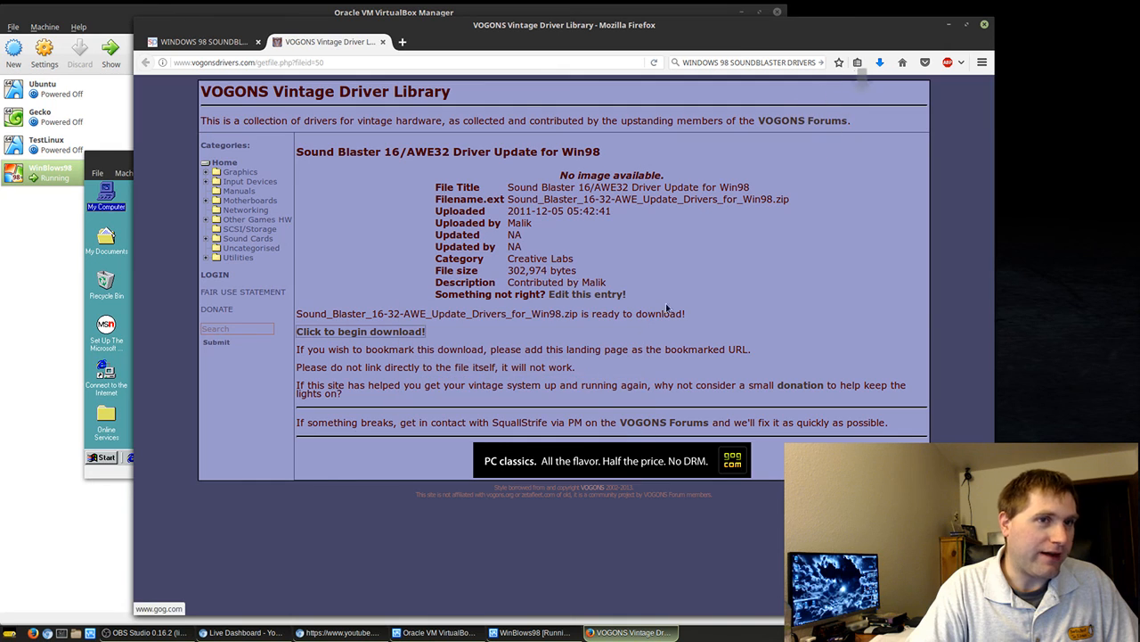
Check the browser's downloads and the host's Downloads folder for the driver archive, and close the folder.
{"action": "left_click", "coordinate": [880, 62]}
{"action": "left_click", "coordinate": [969, 30]}
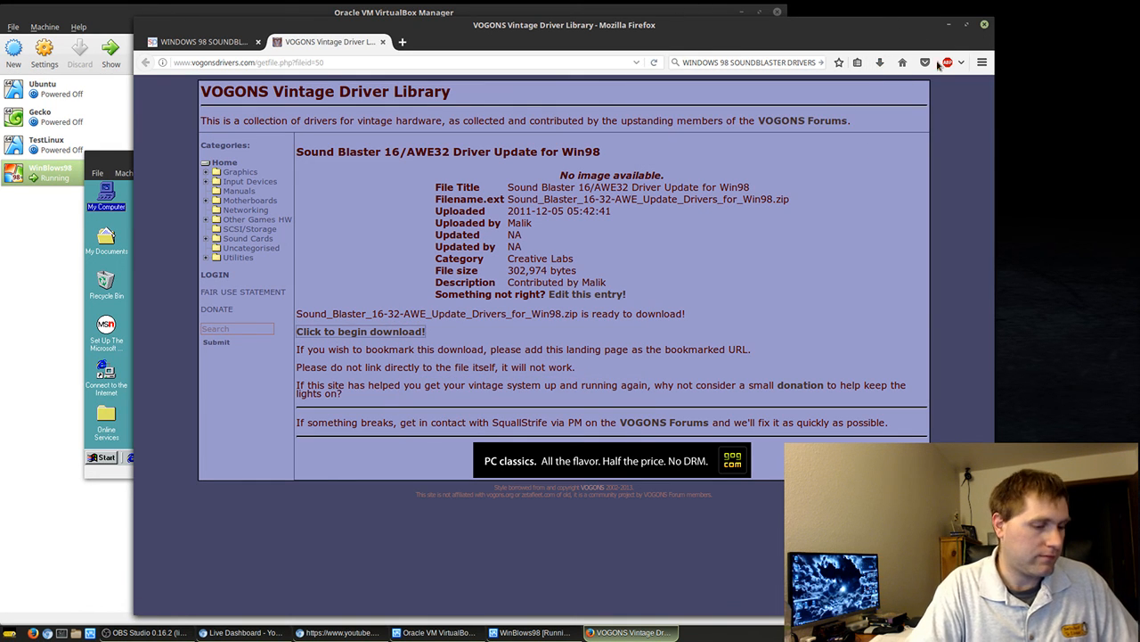
{"action": "left_click", "coordinate": [76, 633]}
{"action": "double_click", "coordinate": [682, 122]}
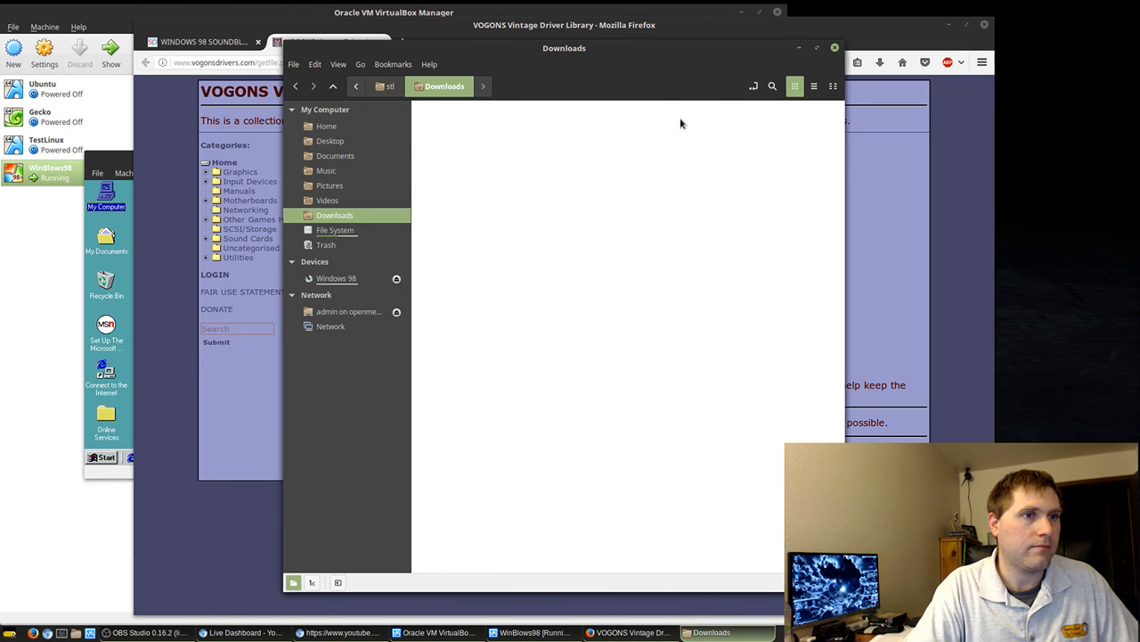
{"action": "left_click_drag", "start_coordinate": [467, 128], "coordinate": [1006, 169]}
{"action": "left_click", "coordinate": [835, 48]}
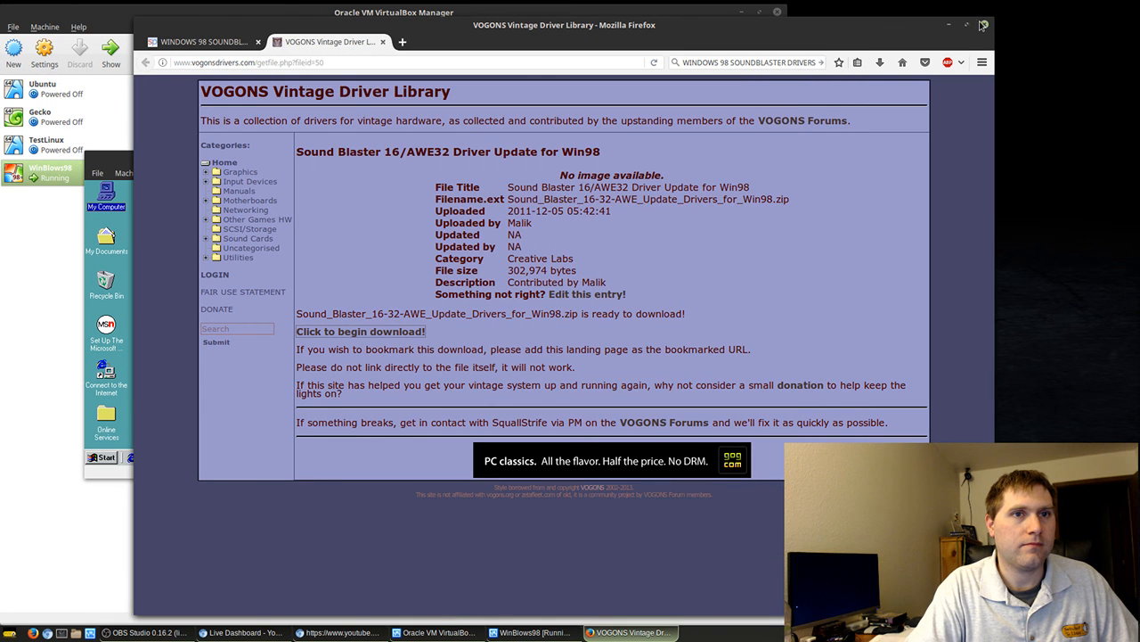
Close Firefox and uncover the host desktop icons by minimizing VirtualBox Manager and moving the WinBlows98 window aside.
{"action": "left_click", "coordinate": [984, 25]}
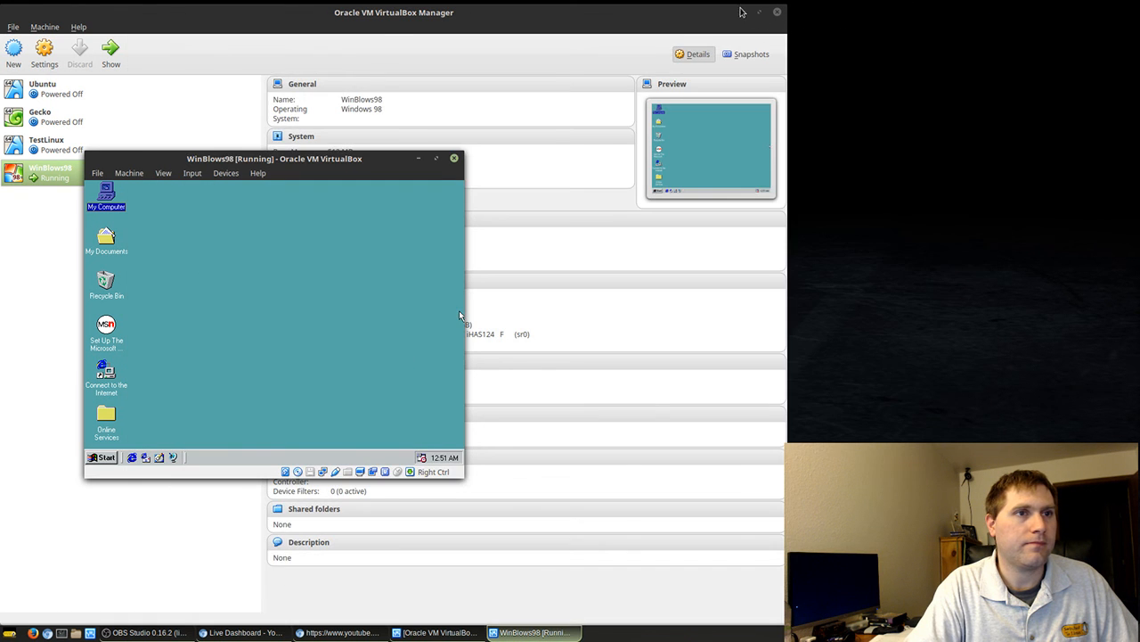
{"action": "left_click", "coordinate": [742, 11]}
{"action": "left_click_drag", "start_coordinate": [398, 159], "coordinate": [801, 162]}
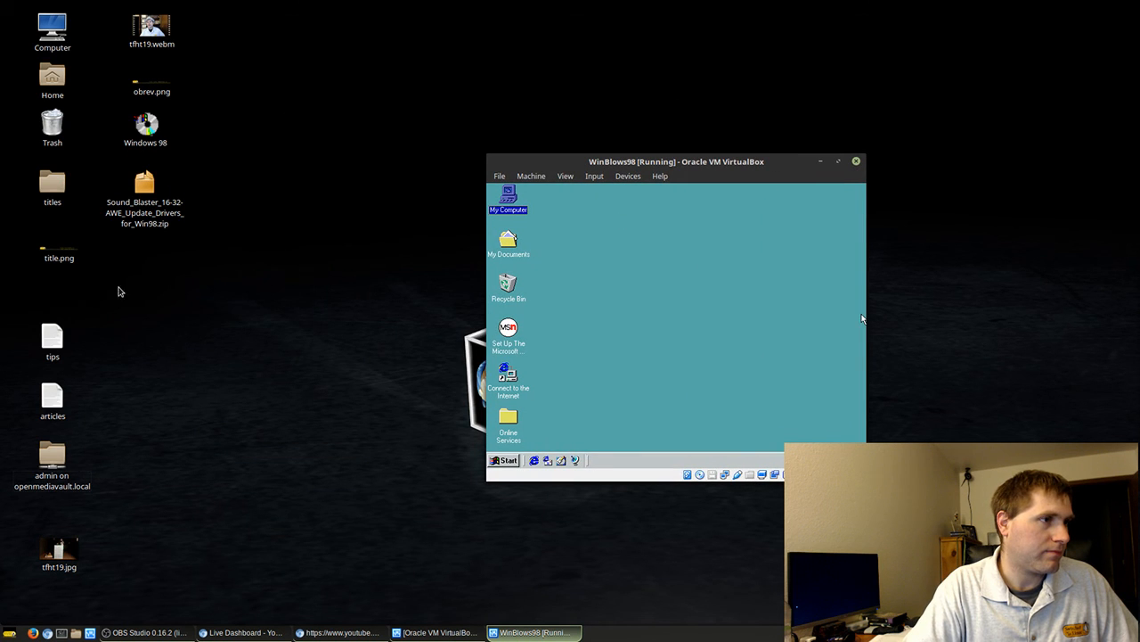
Open the Sound Blaster driver zip on the host desktop and look through its files.
{"action": "left_click", "coordinate": [144, 188]}
{"action": "double_click", "coordinate": [145, 185]}
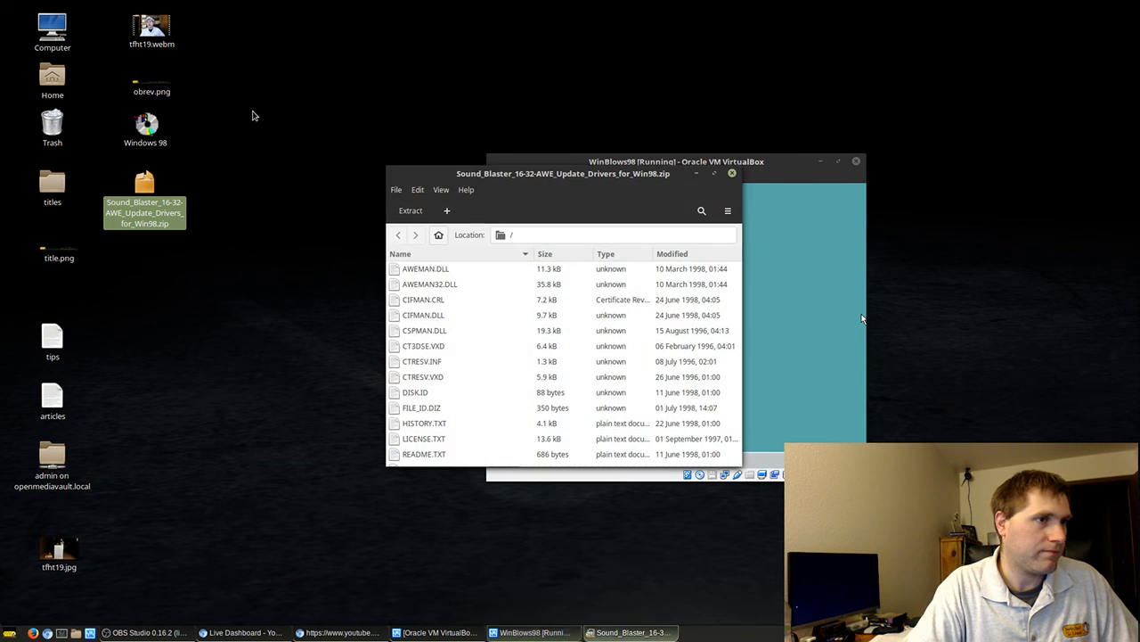
{"action": "scroll", "coordinate": [438, 294], "scroll_direction": "down", "scroll_amount": 5}
{"action": "scroll", "coordinate": [450, 300], "scroll_direction": "up", "scroll_amount": 5}
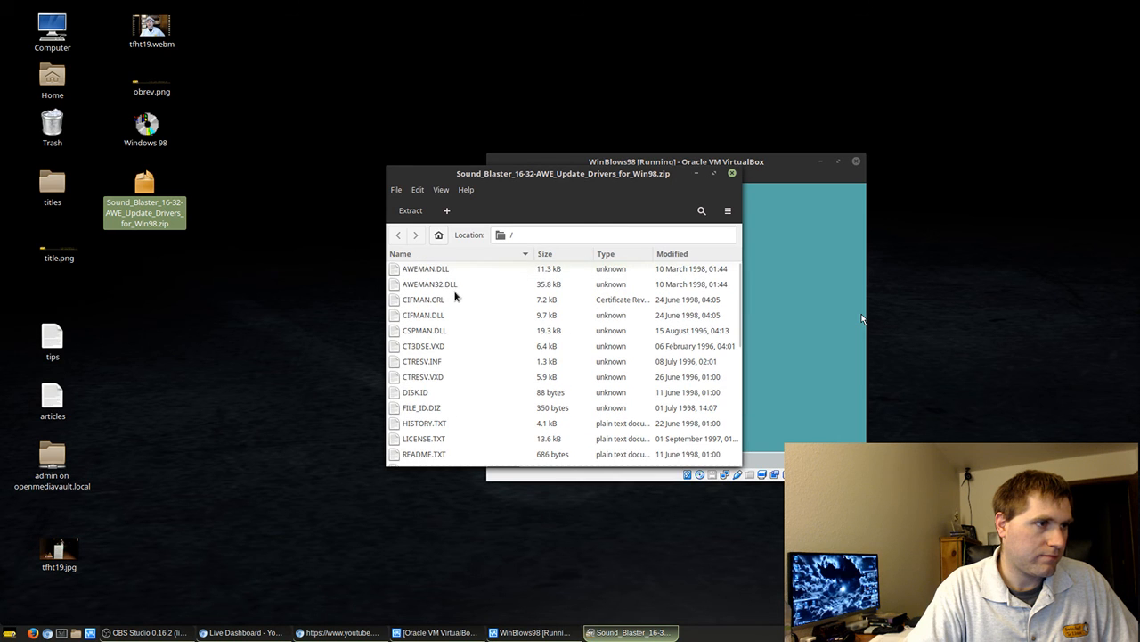
Create a new folder named sb on the host desktop.
{"action": "left_click", "coordinate": [161, 271]}
{"action": "right_click", "coordinate": [164, 274]}
{"action": "left_click", "coordinate": [198, 283]}
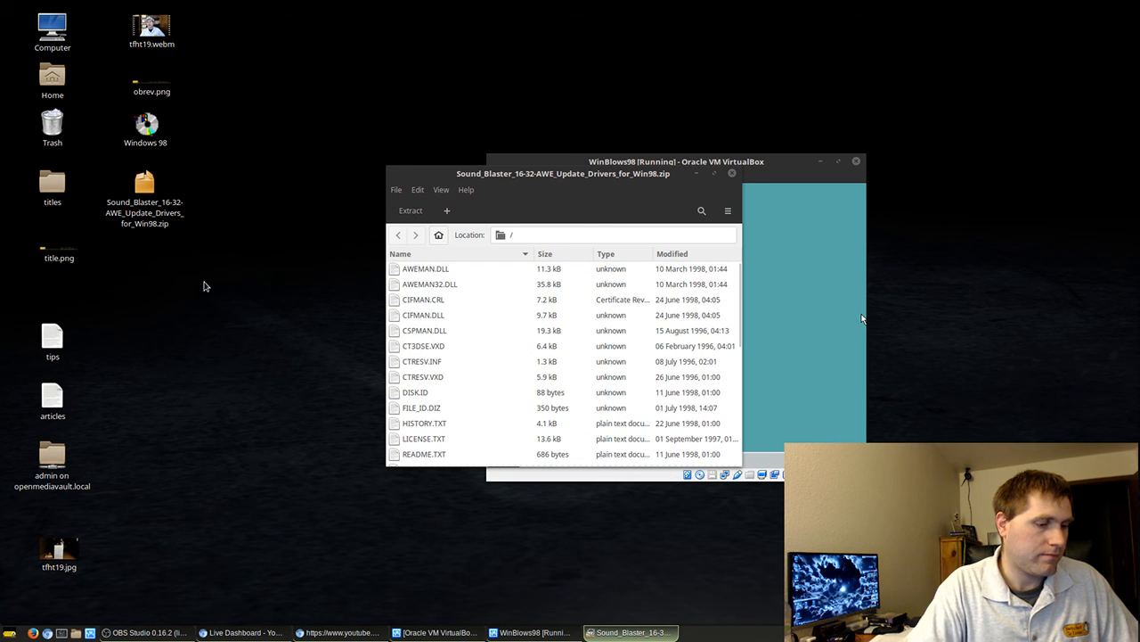
{"action": "type", "text": "sb"}
{"action": "key", "text": "Return"}
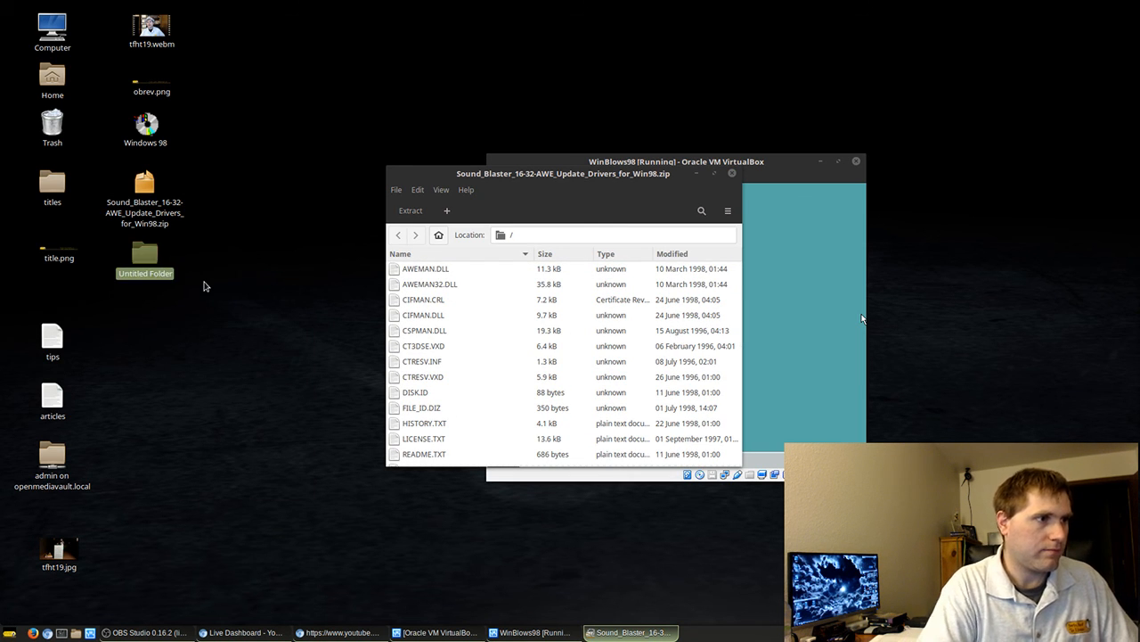
Extract all files of the driver archive into the sb folder and quit Archive Manager.
{"action": "left_click", "coordinate": [403, 214]}
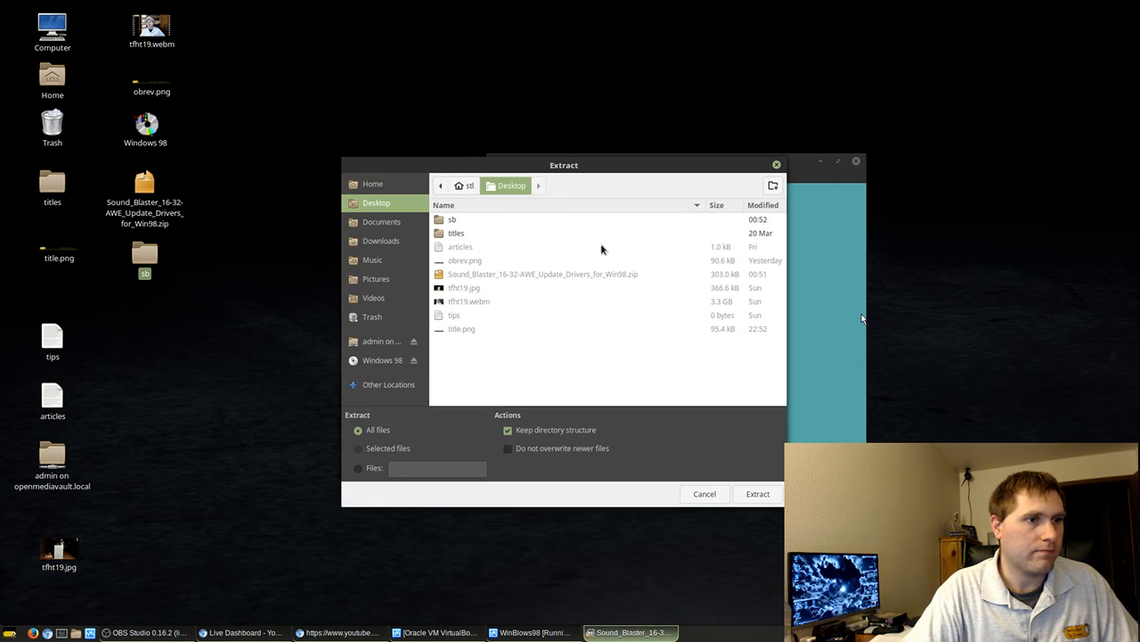
{"action": "double_click", "coordinate": [458, 222]}
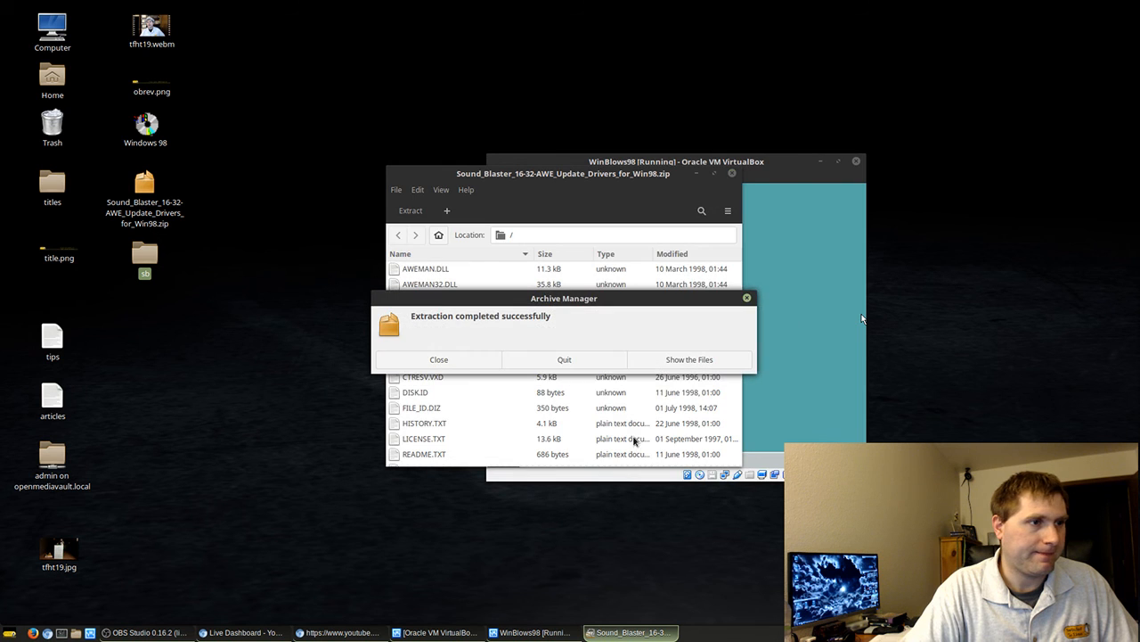
{"action": "left_click", "coordinate": [556, 359]}
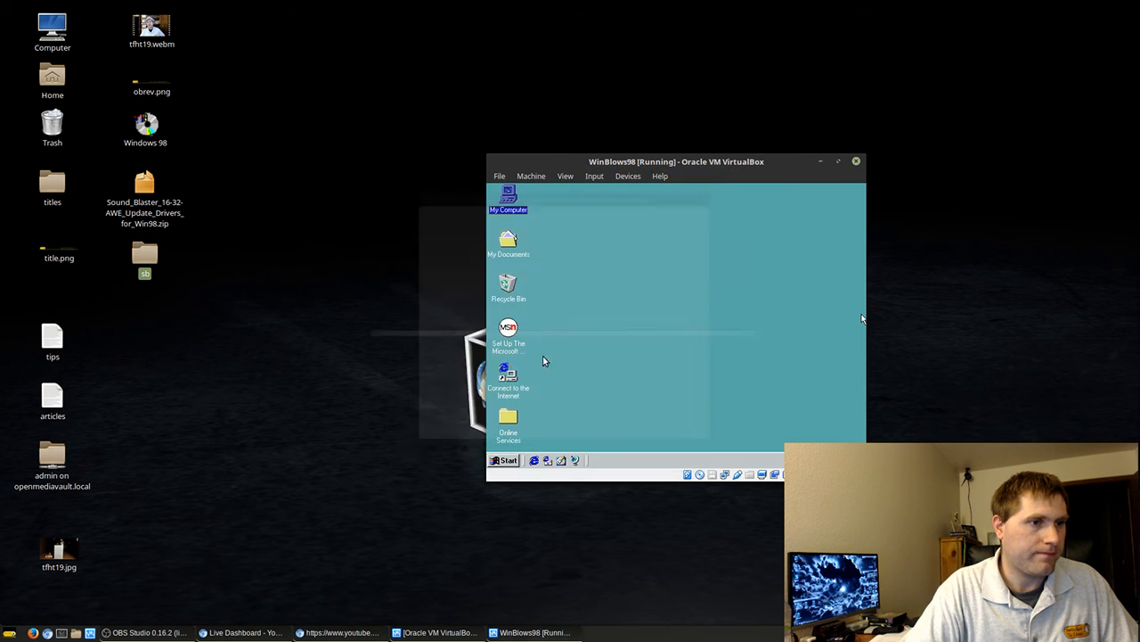
Compress the sb folder on the host desktop into an ISO image named sb.iso, saved on the Desktop.
{"action": "right_click", "coordinate": [147, 263]}
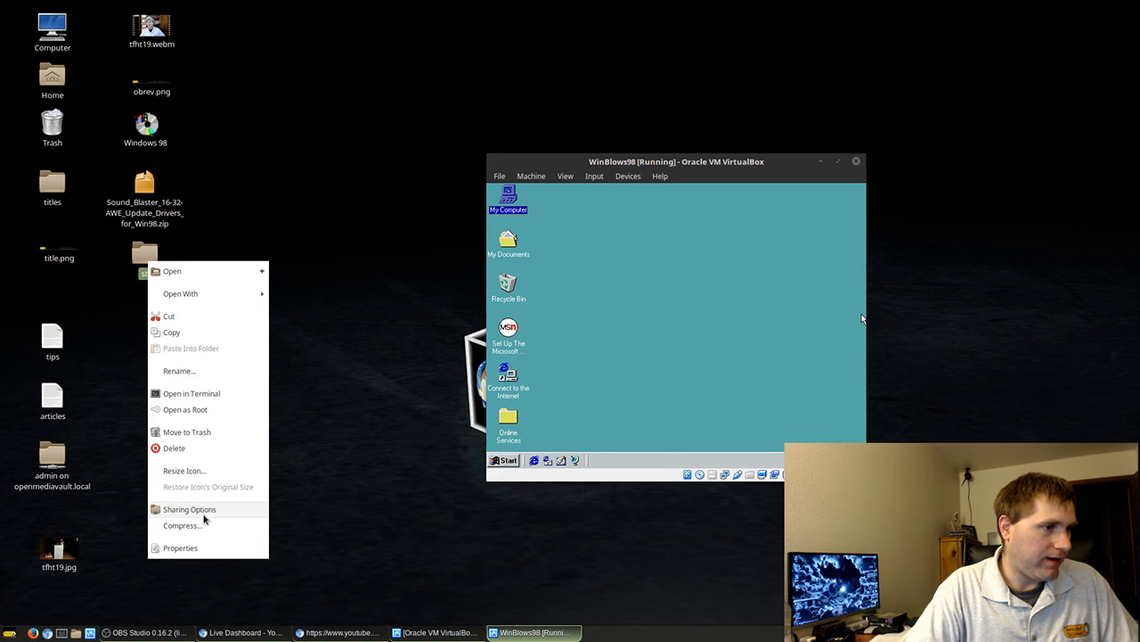
{"action": "left_click", "coordinate": [203, 525]}
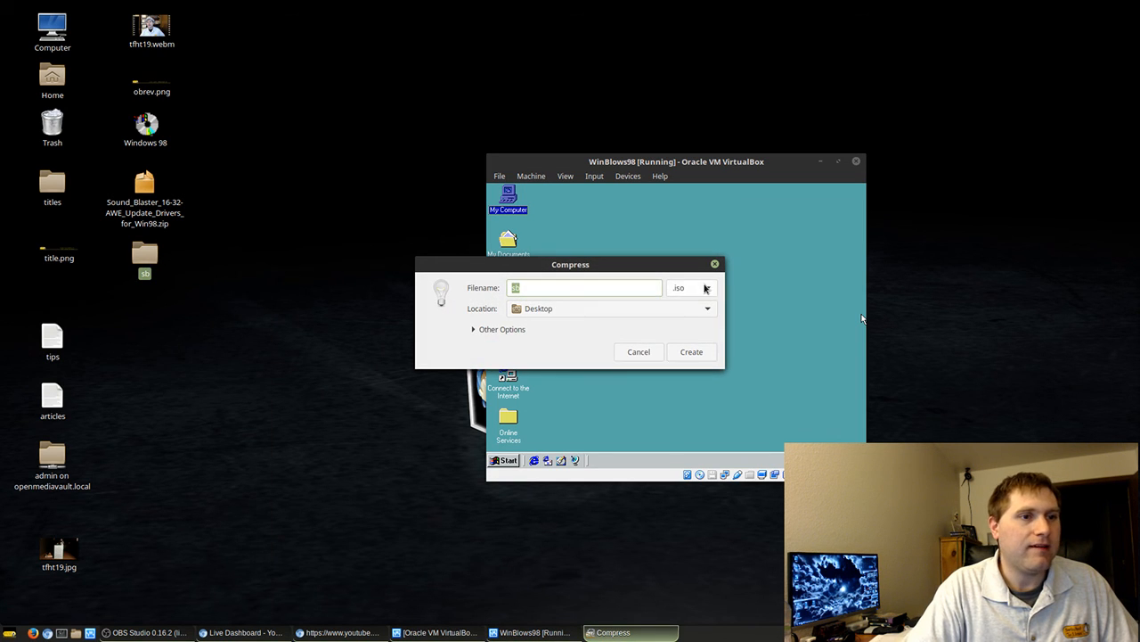
{"action": "left_click", "coordinate": [692, 352]}
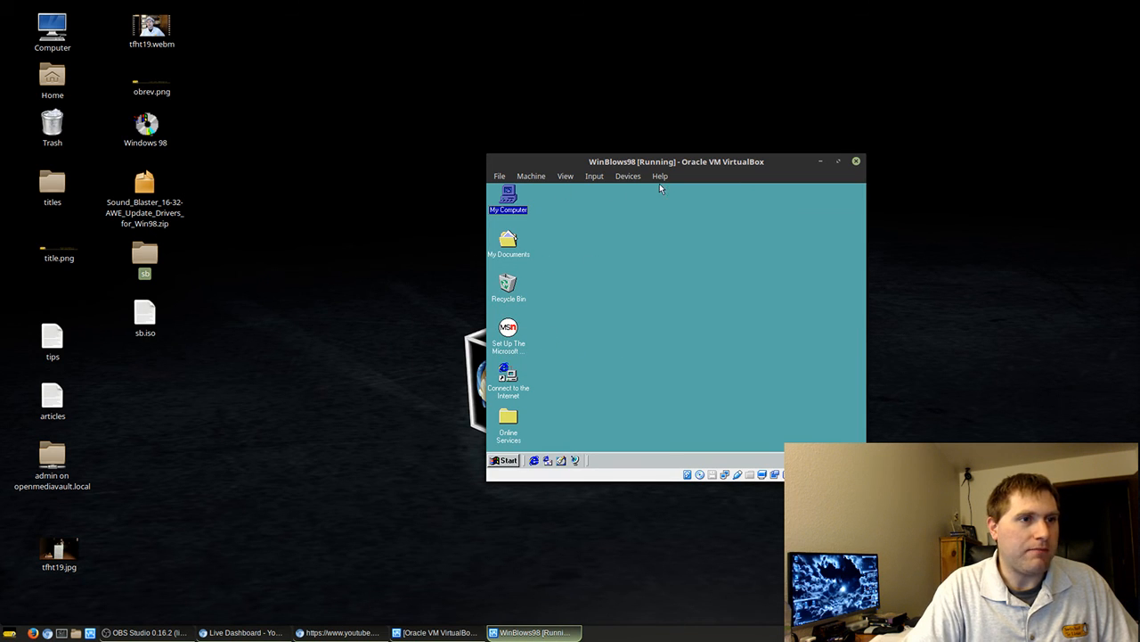
Load sb.iso from the host's Desktop folder into the virtual machine's optical drive.
{"action": "left_click_drag", "start_coordinate": [635, 159], "coordinate": [344, 152]}
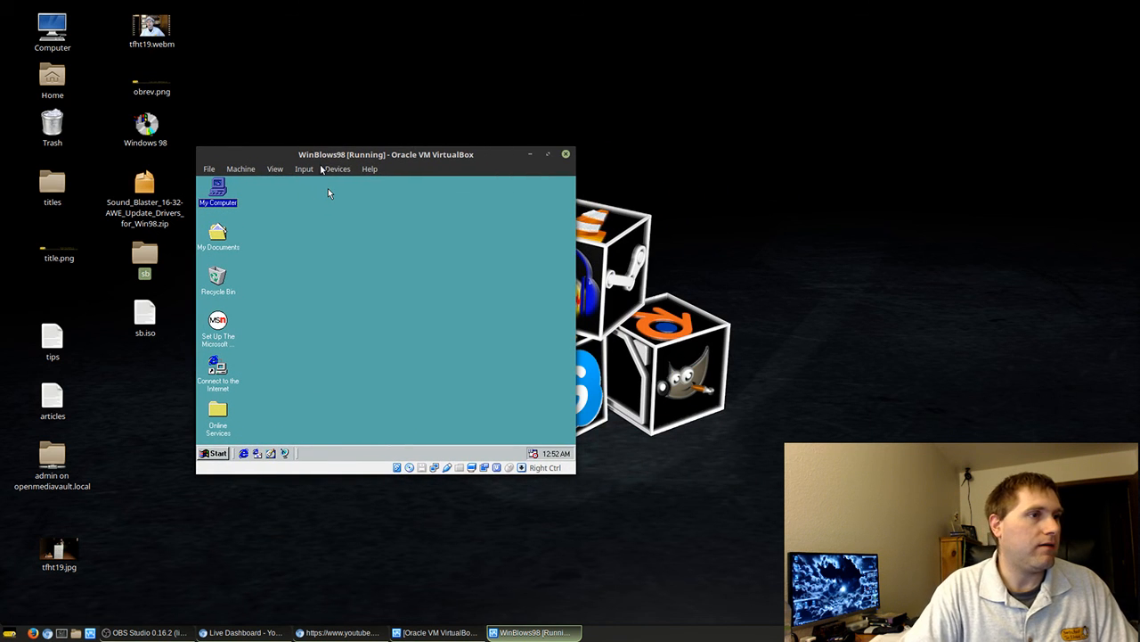
{"action": "left_click", "coordinate": [335, 169]}
{"action": "mouse_move", "coordinate": [346, 183]}
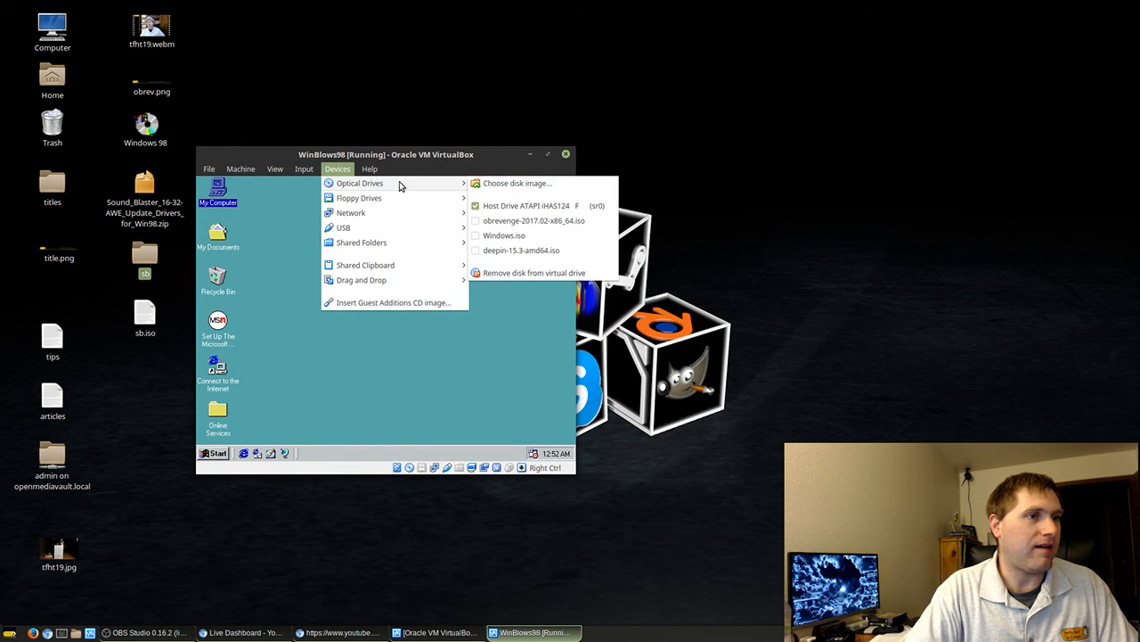
{"action": "left_click", "coordinate": [526, 184]}
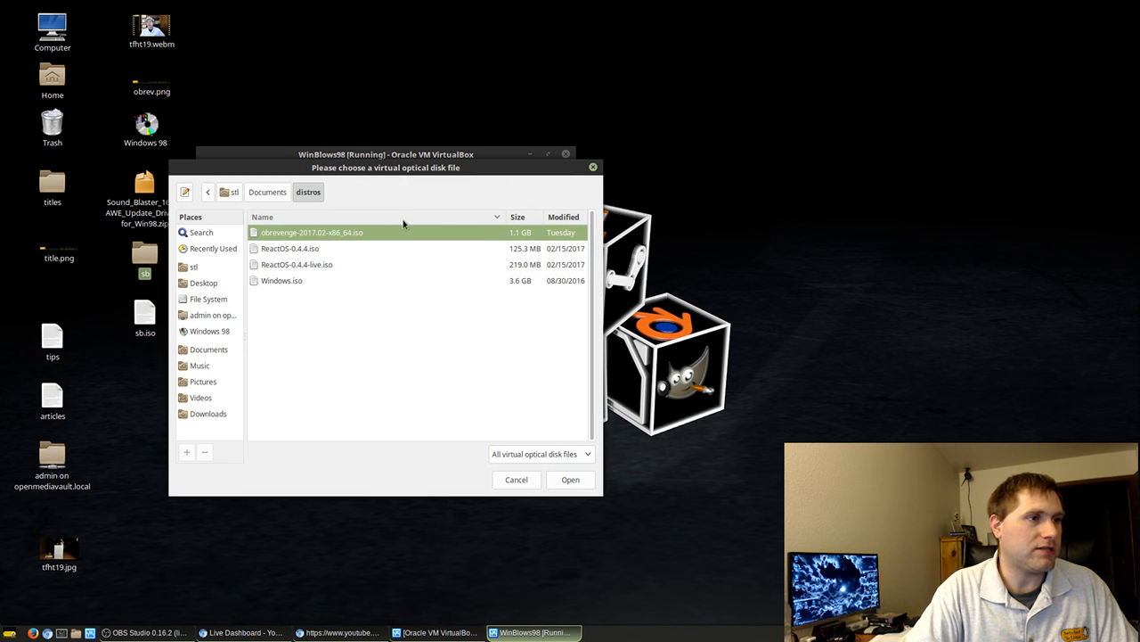
{"action": "left_click", "coordinate": [196, 282]}
{"action": "left_click", "coordinate": [263, 269]}
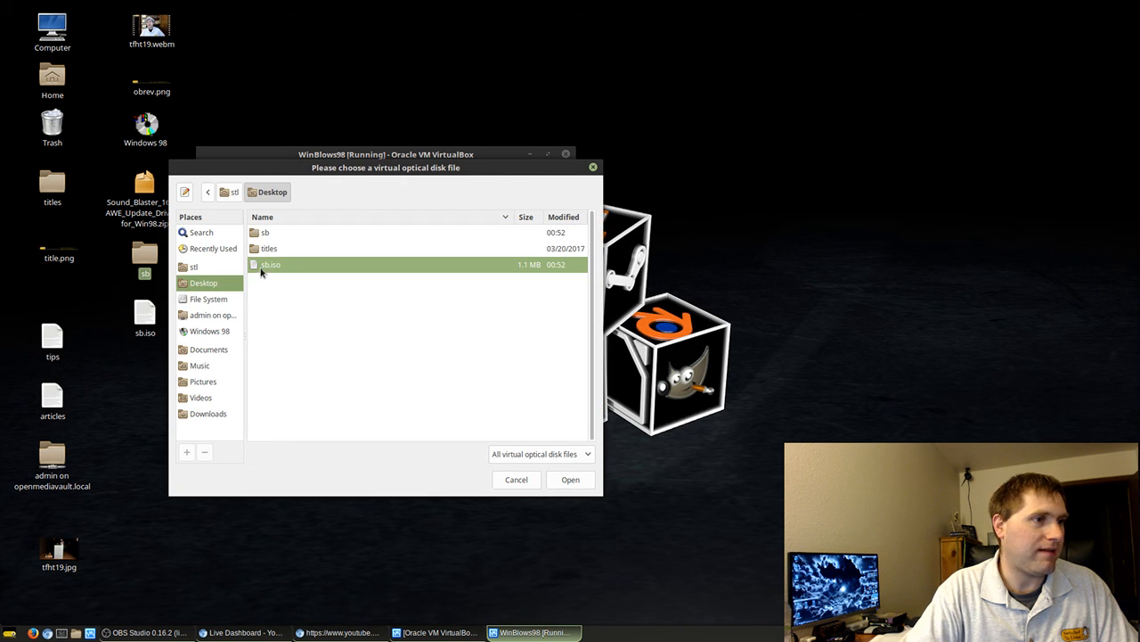
{"action": "left_click", "coordinate": [559, 482]}
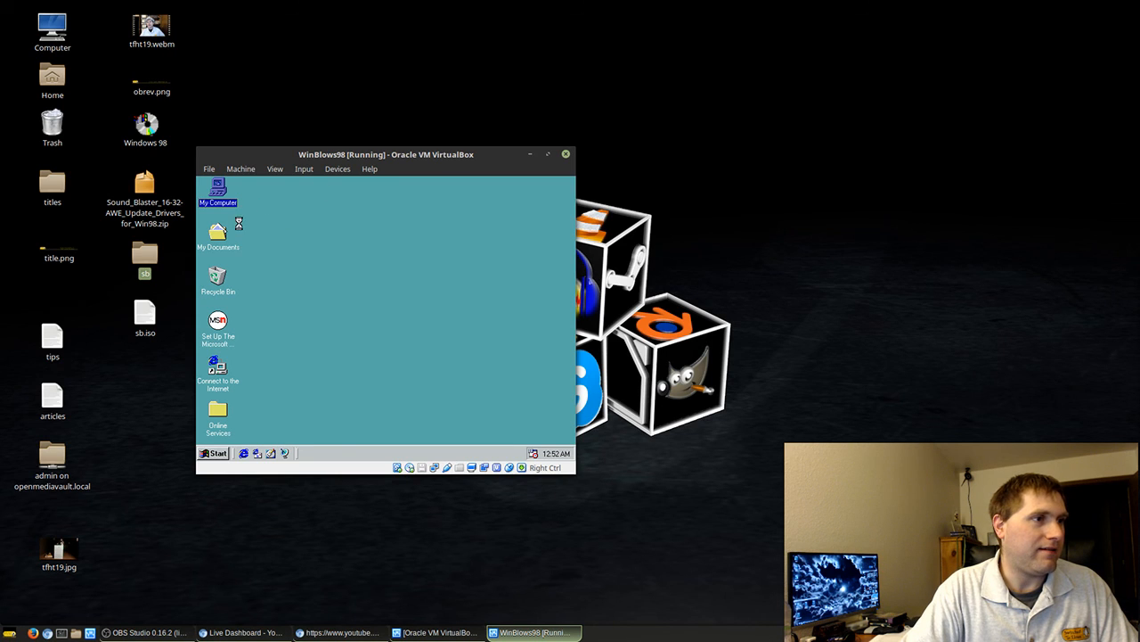
Run the driver update wizard for the Sound Blaster 16 or AWE-32 device in Device Manager, searching the CD-ROM drive.
{"action": "right_click", "coordinate": [217, 187]}
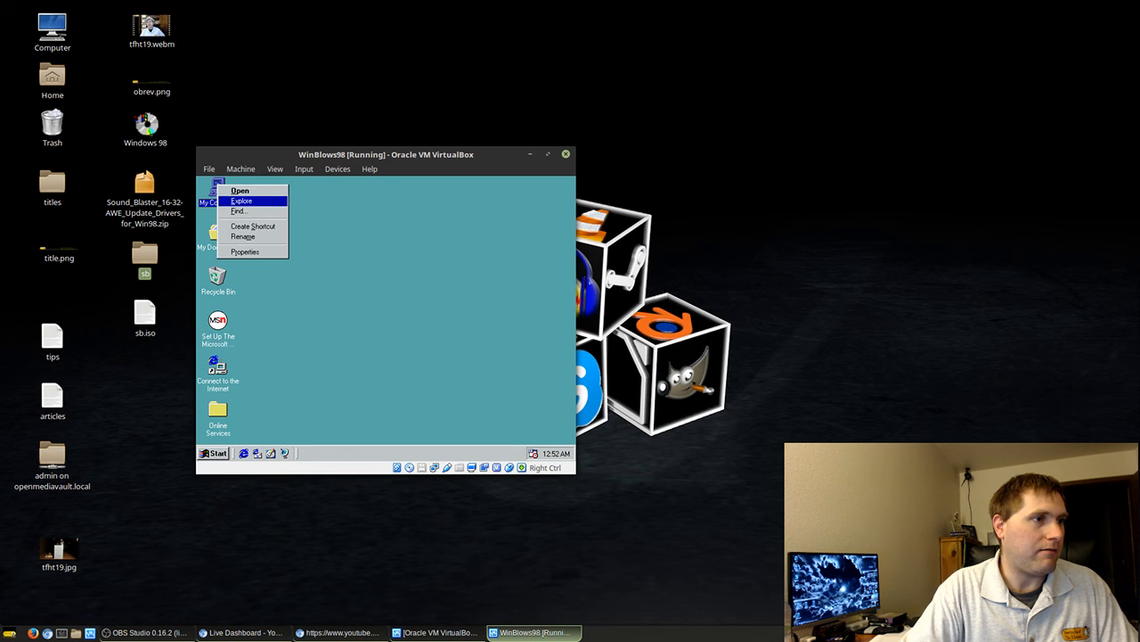
{"action": "left_click", "coordinate": [254, 251]}
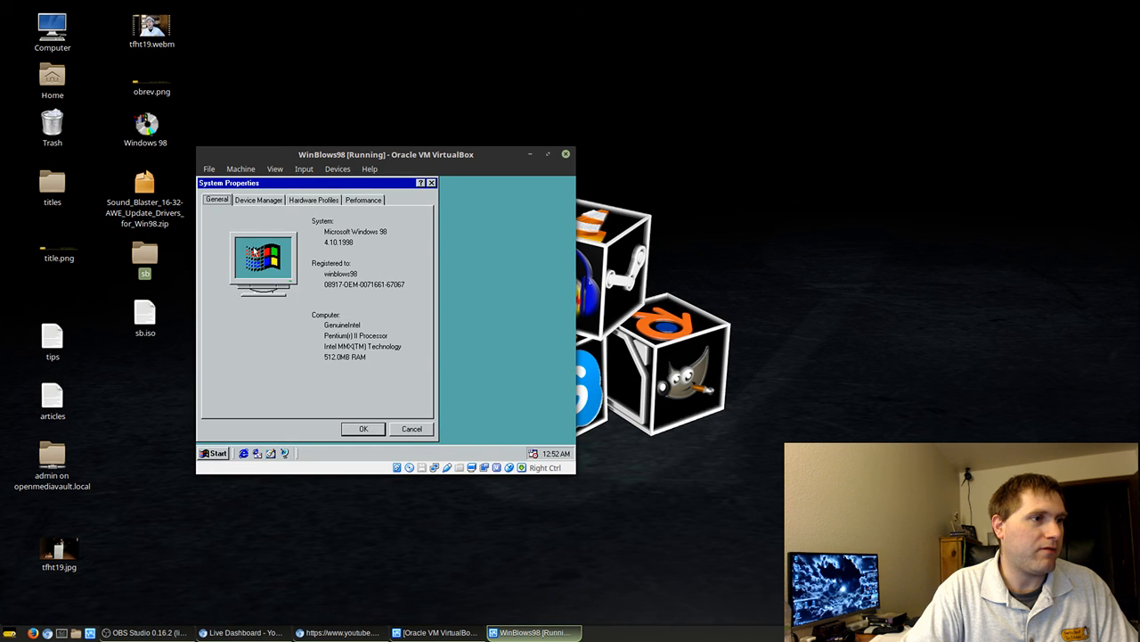
{"action": "left_click", "coordinate": [267, 202]}
{"action": "double_click", "coordinate": [265, 368]}
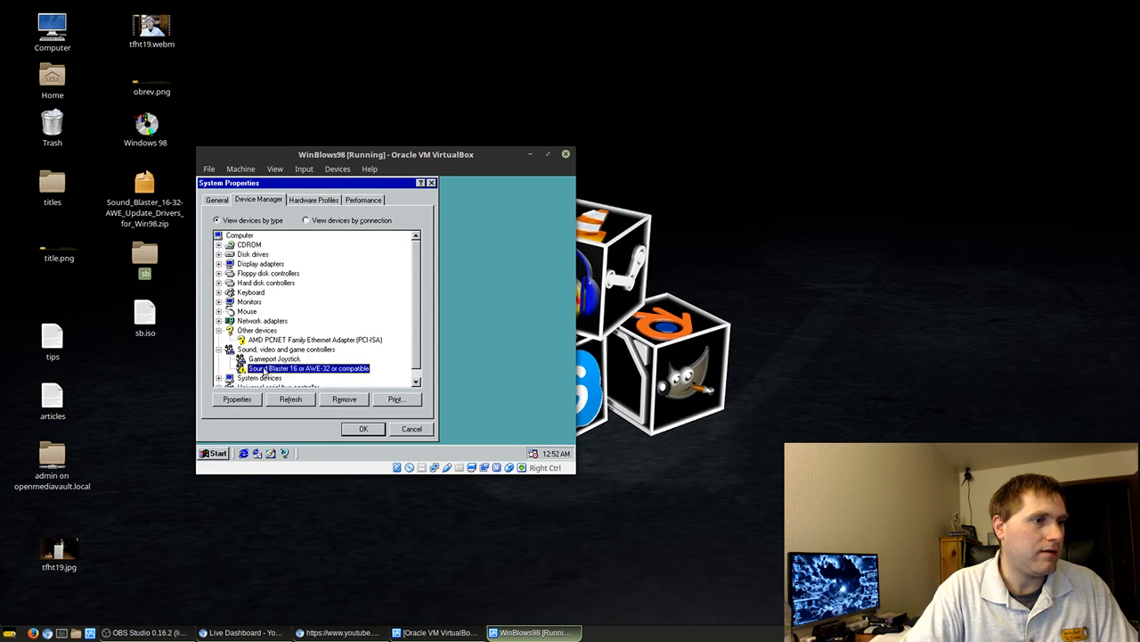
{"action": "left_click", "coordinate": [368, 359]}
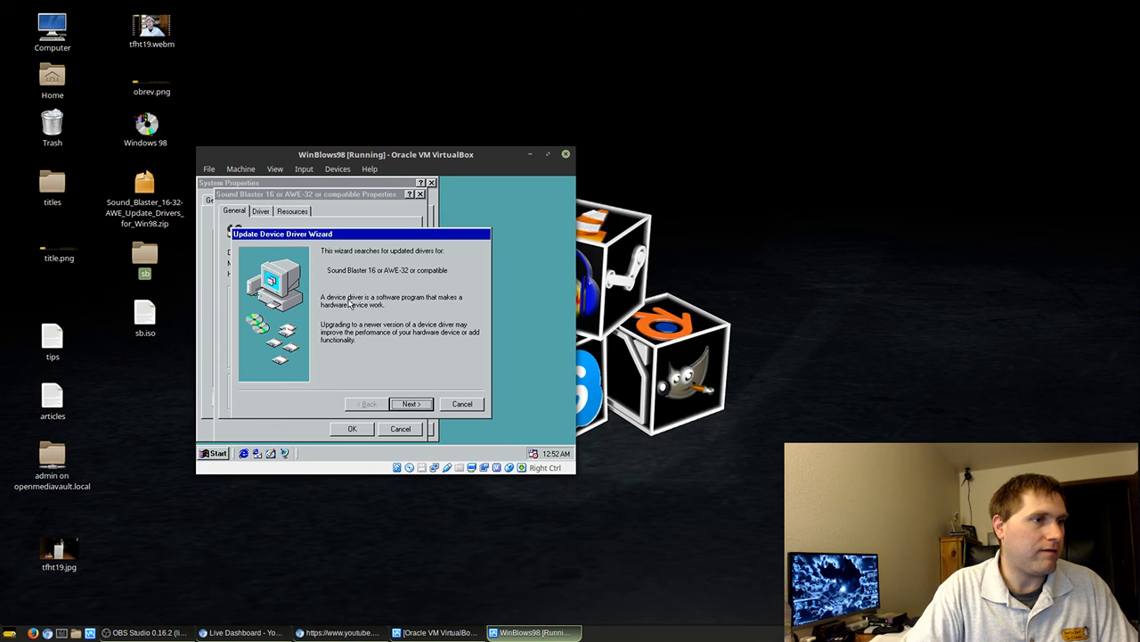
{"action": "left_click", "coordinate": [392, 404]}
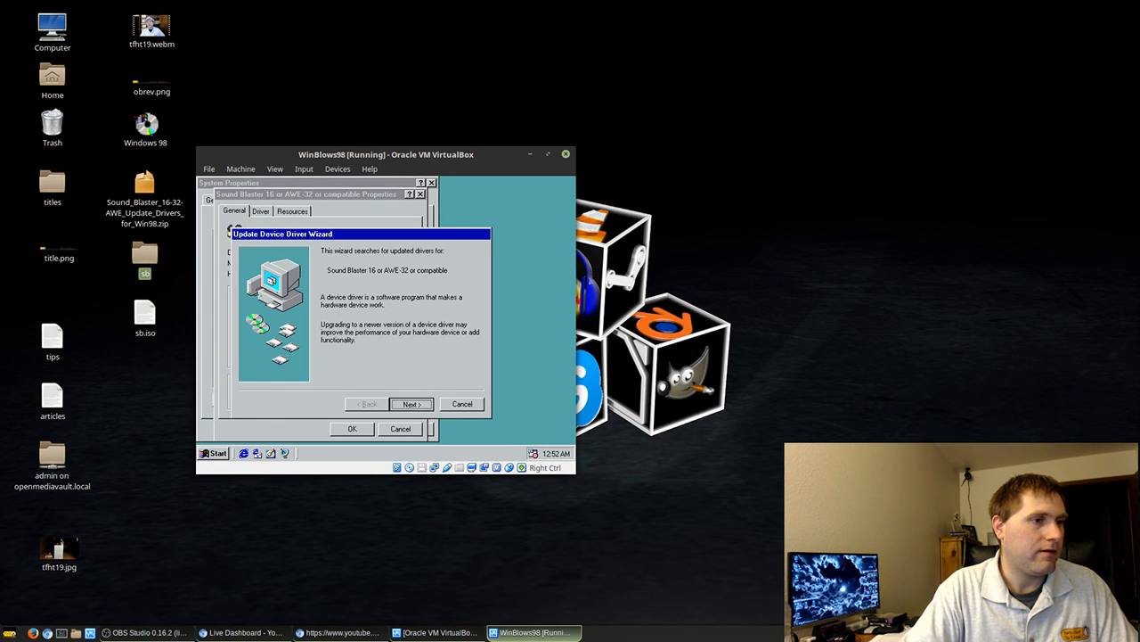
{"action": "left_click", "coordinate": [427, 403]}
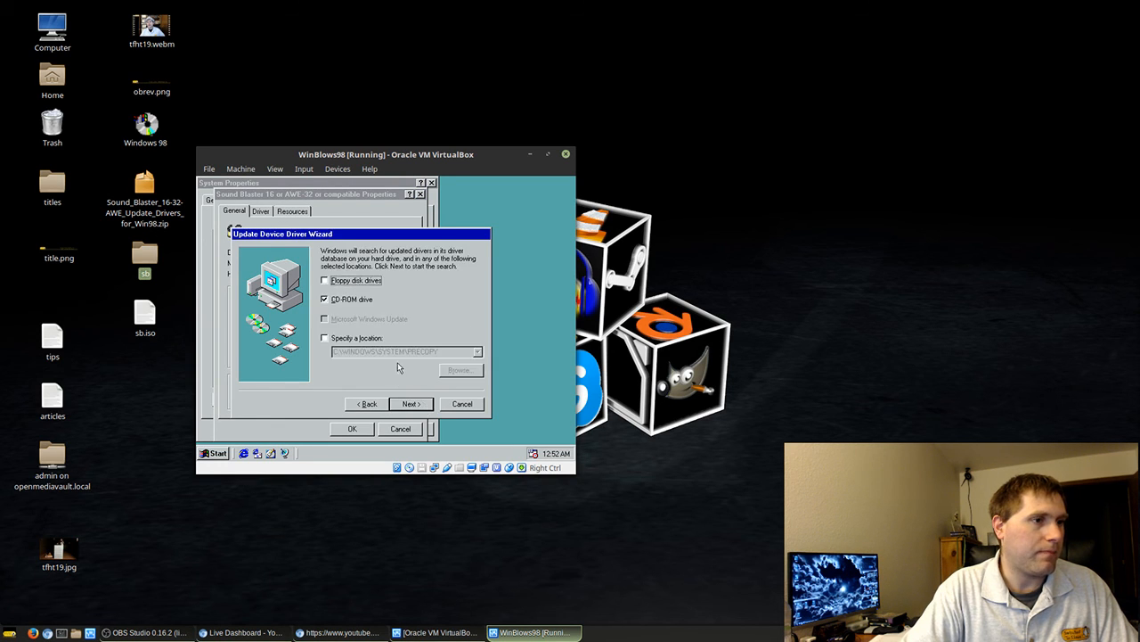
{"action": "left_click", "coordinate": [413, 404]}
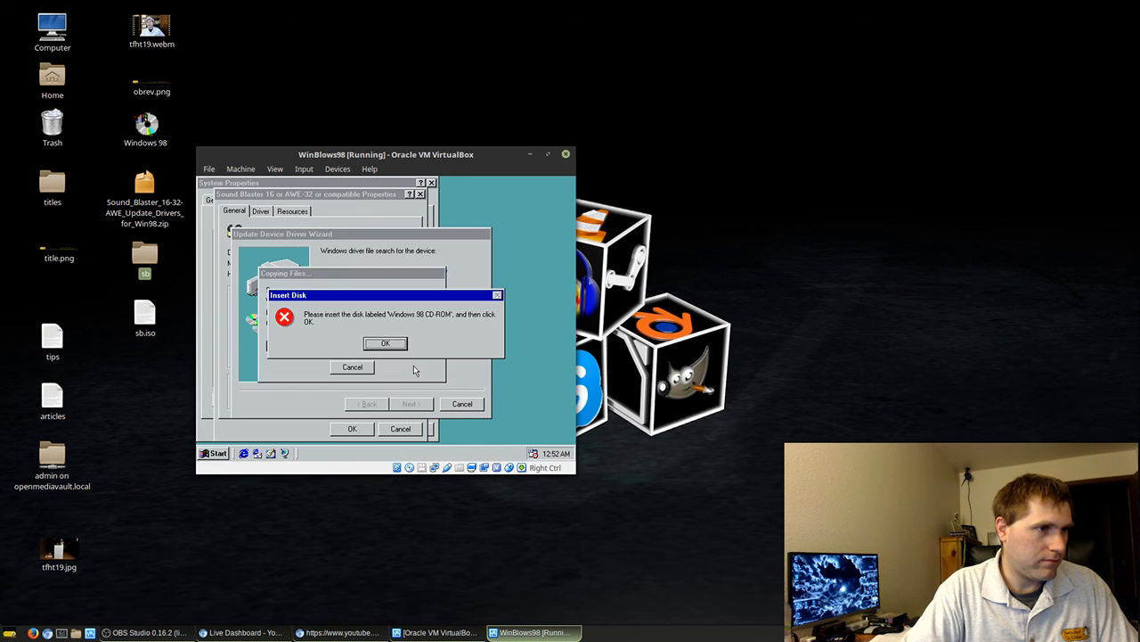
Supply the requested cspman.dll from the sb folder on drive D and continue copying the driver files.
{"action": "left_click", "coordinate": [385, 343]}
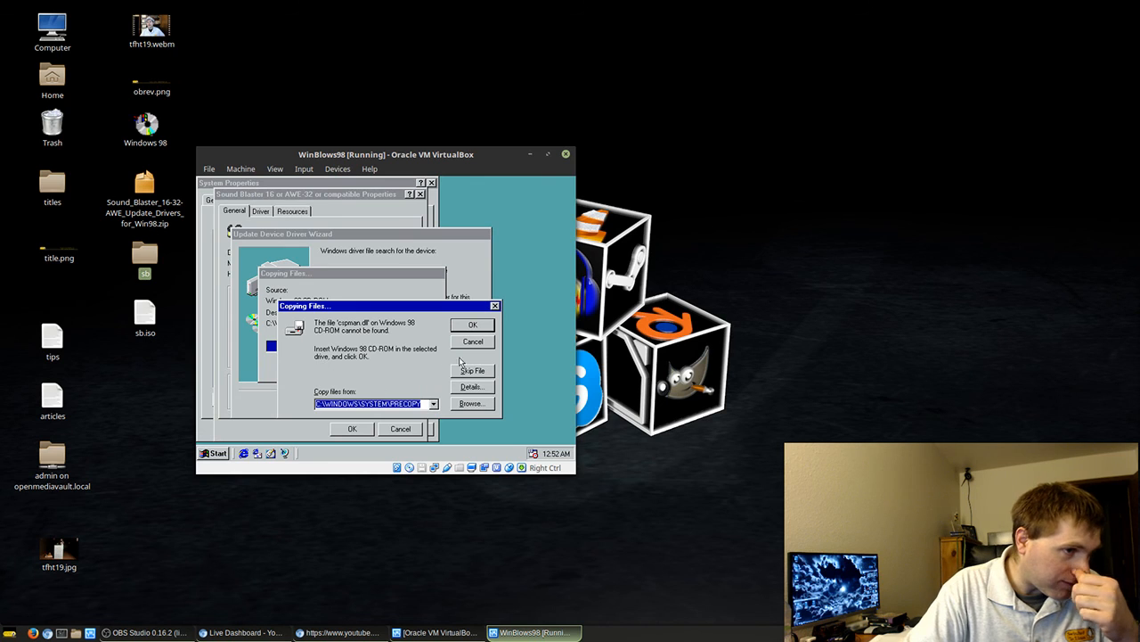
{"action": "left_click", "coordinate": [471, 404]}
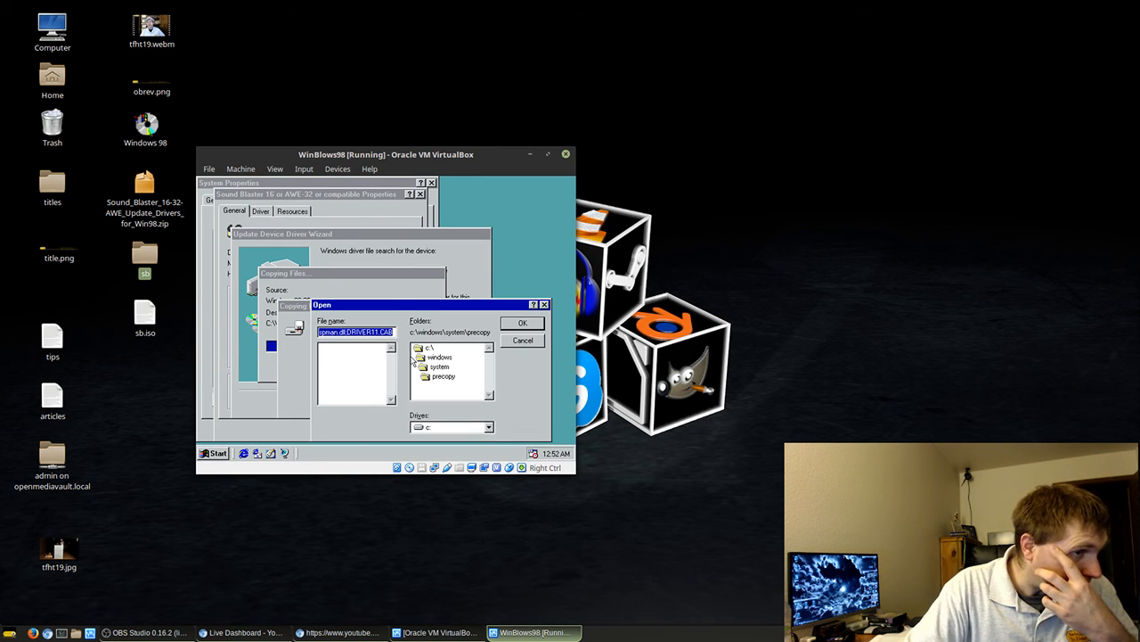
{"action": "left_click", "coordinate": [455, 426]}
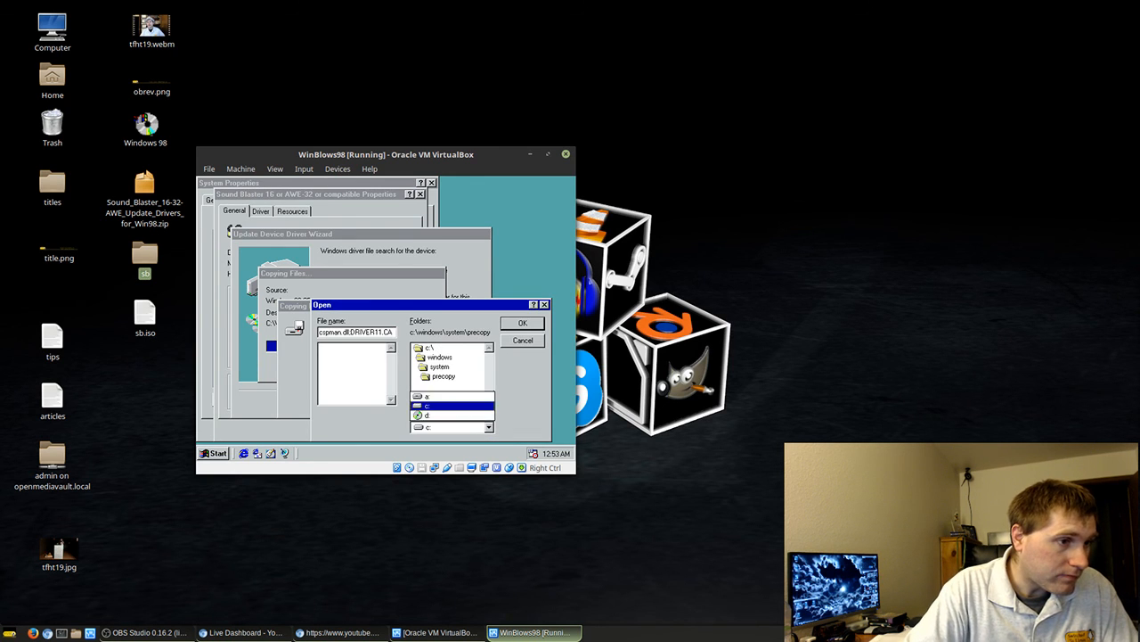
{"action": "left_click", "coordinate": [442, 416]}
{"action": "left_click", "coordinate": [430, 367]}
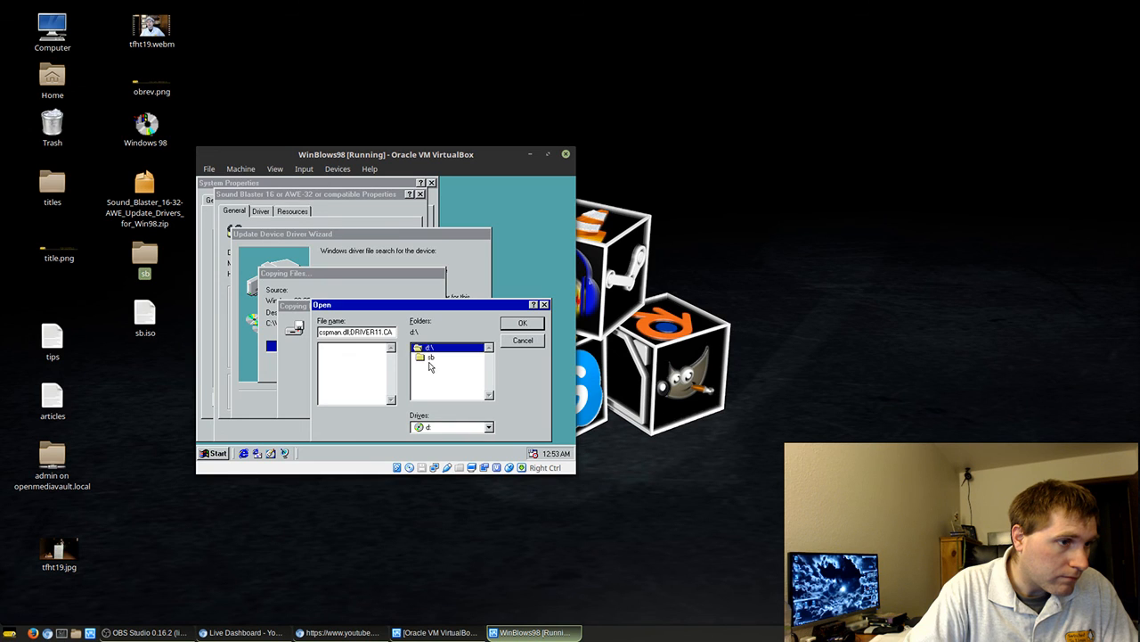
{"action": "double_click", "coordinate": [431, 358]}
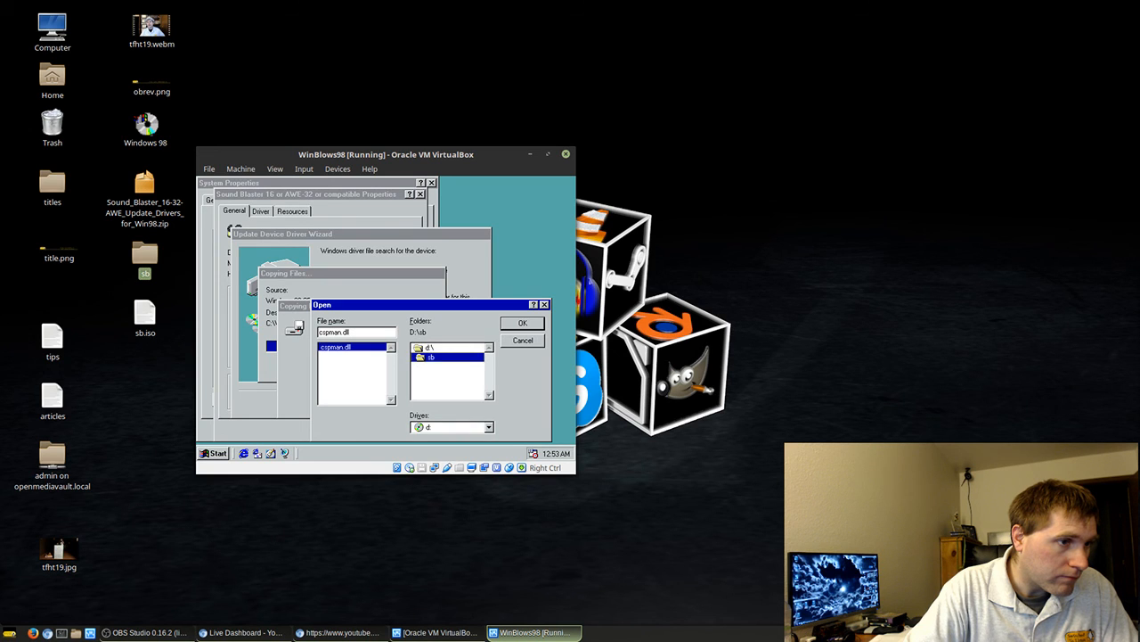
{"action": "left_click", "coordinate": [327, 348]}
{"action": "left_click", "coordinate": [523, 324]}
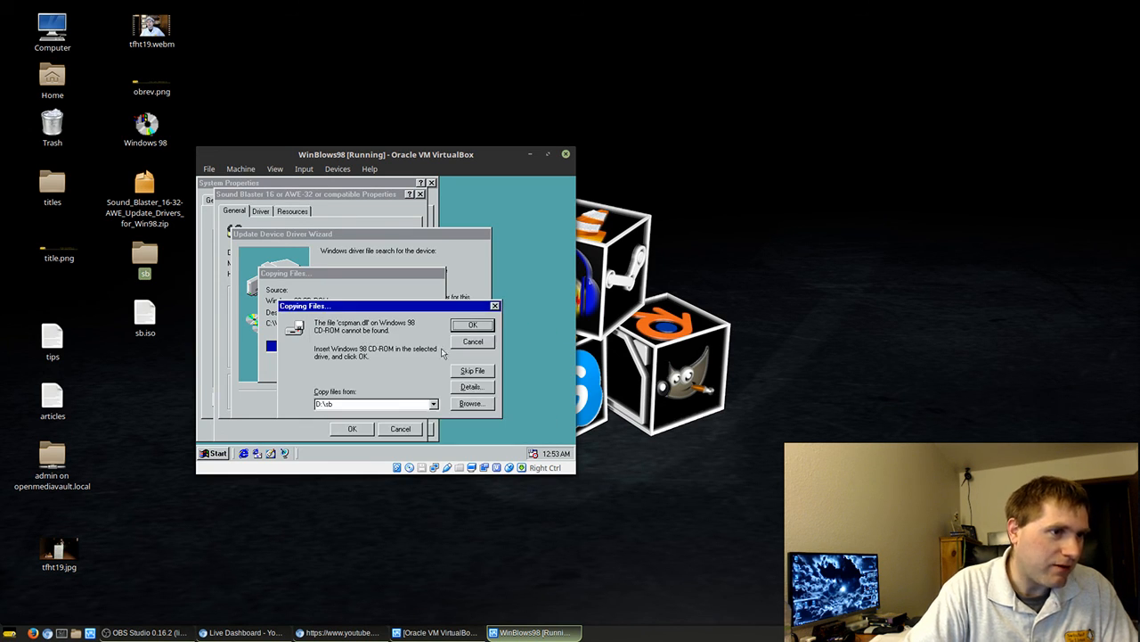
{"action": "left_click", "coordinate": [470, 324]}
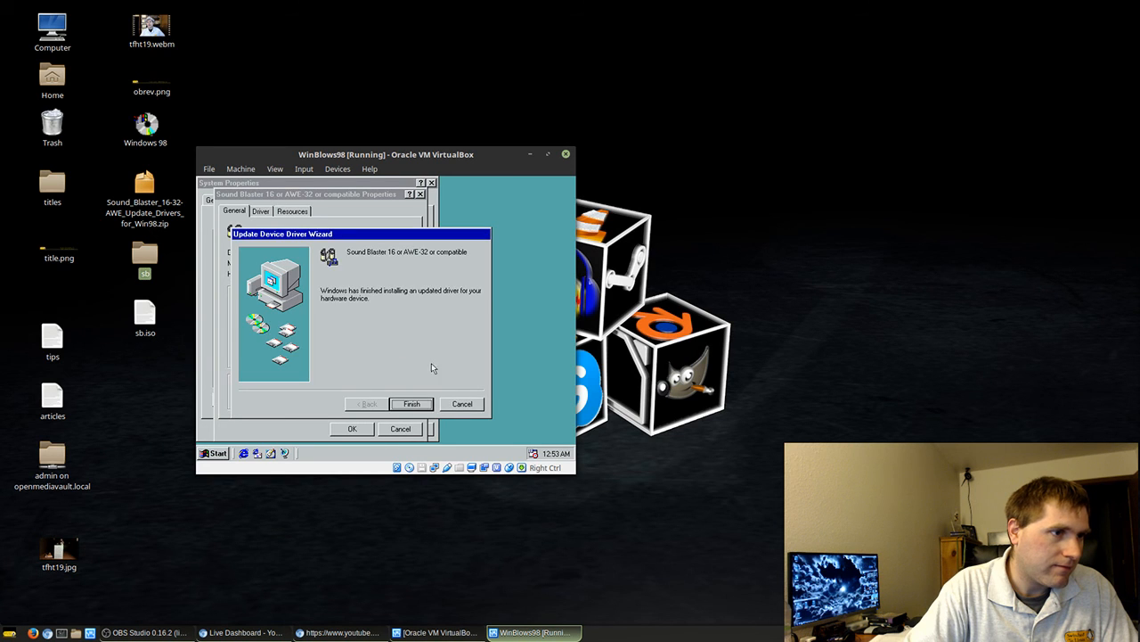
Finish the driver update, restart Windows 98 and continue past the missing device file messages during startup.
{"action": "left_click", "coordinate": [411, 403]}
{"action": "left_click", "coordinate": [364, 350]}
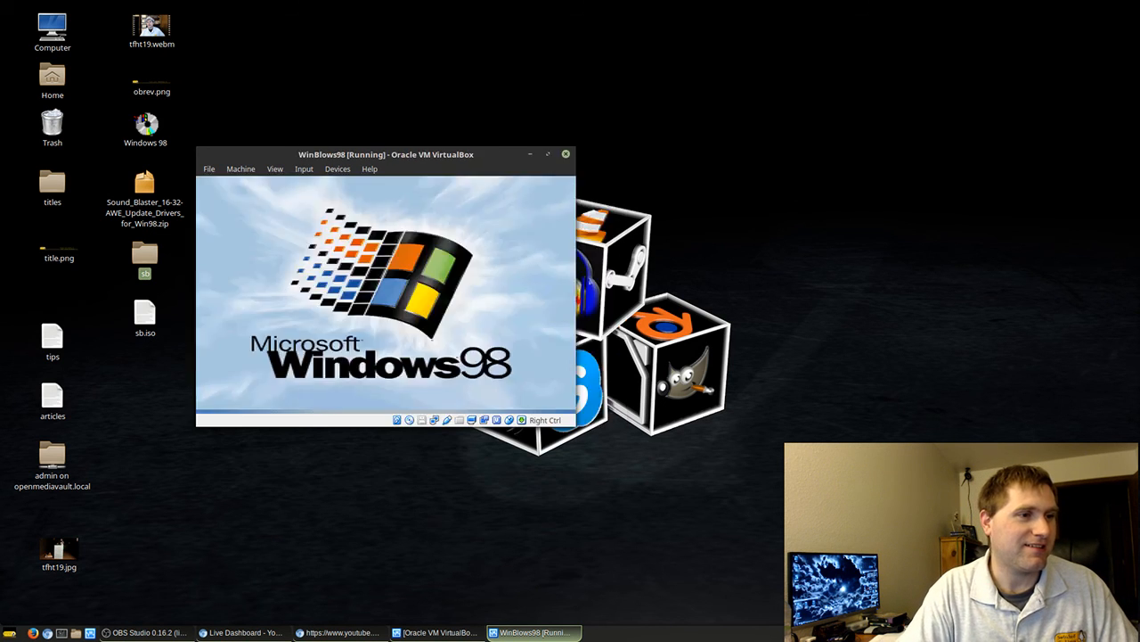
{"action": "key", "text": "Return"}
{"action": "key", "text": "Return"}
{"action": "key", "text": "Return"}
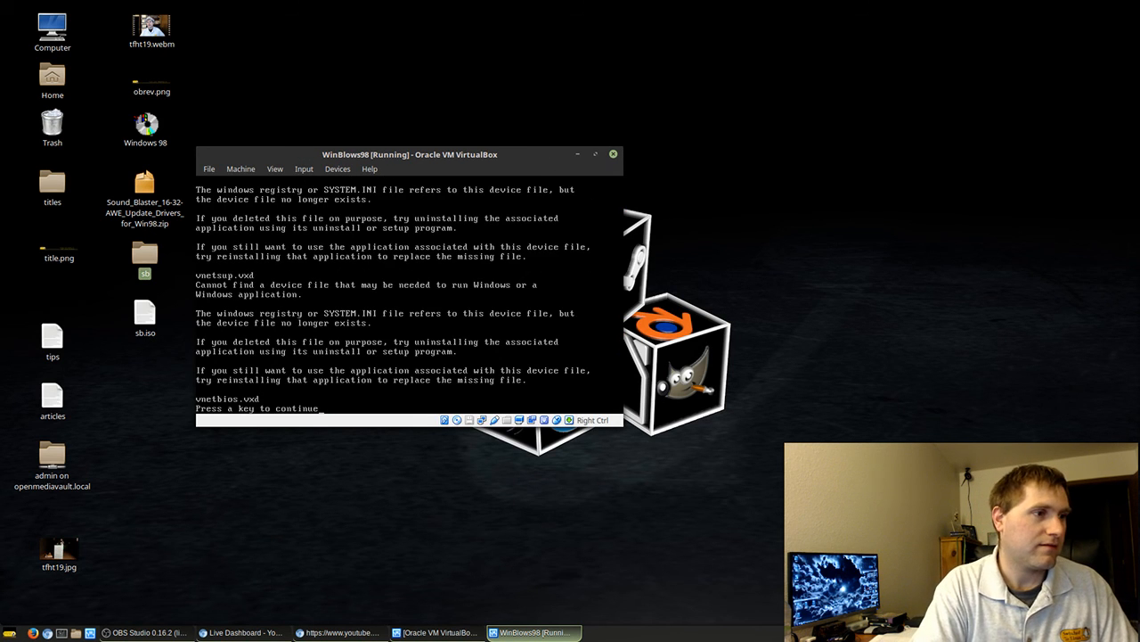
{"action": "key", "text": "Return"}
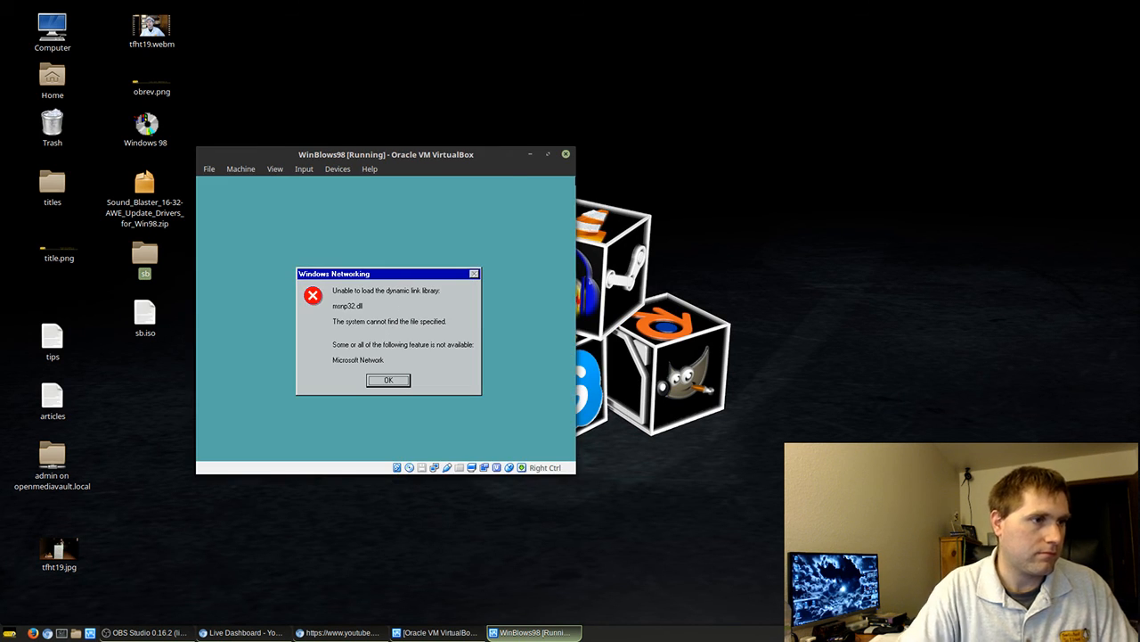
Dismiss the Windows Networking error, cancel the Add New Hardware Wizard and close the Welcome to Windows 98 window.
{"action": "left_click", "coordinate": [404, 378]}
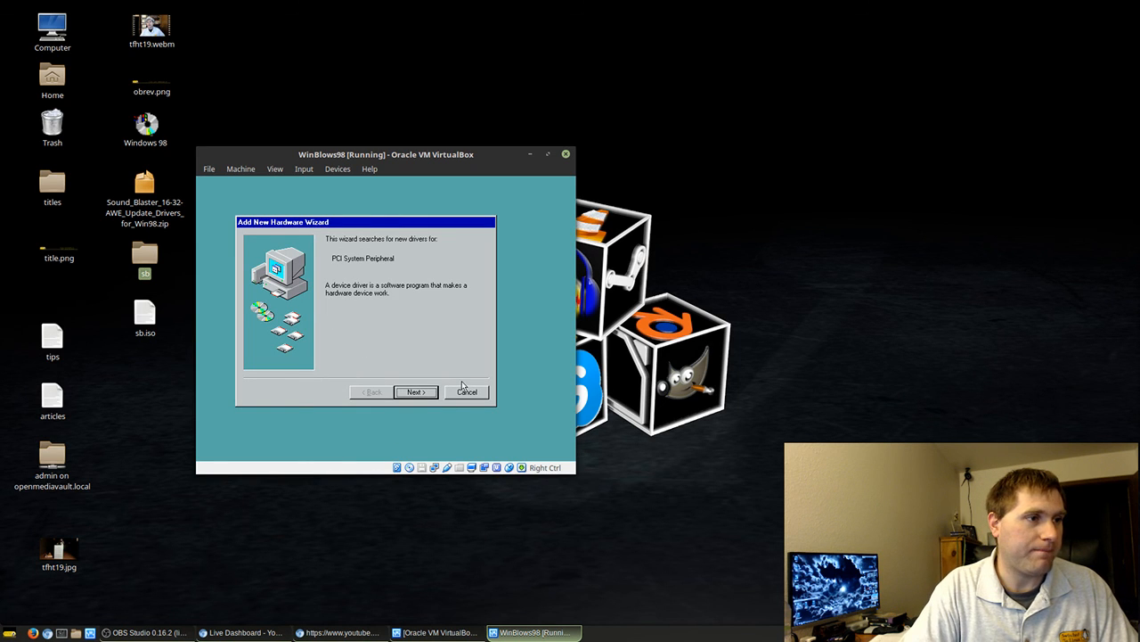
{"action": "left_click", "coordinate": [462, 397]}
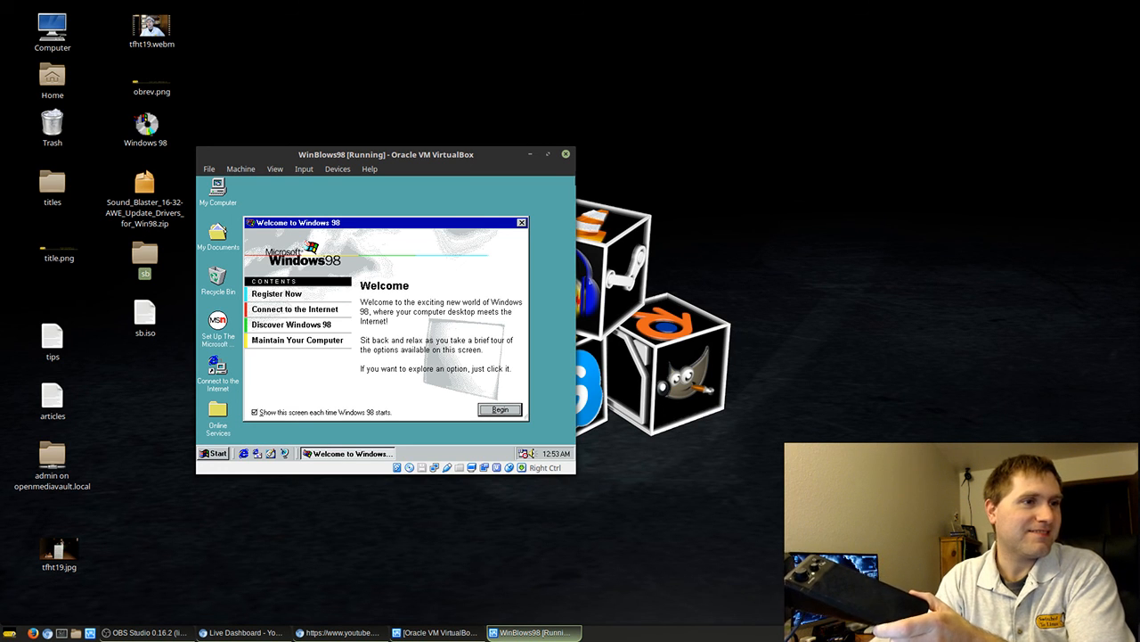
{"action": "left_click", "coordinate": [521, 222]}
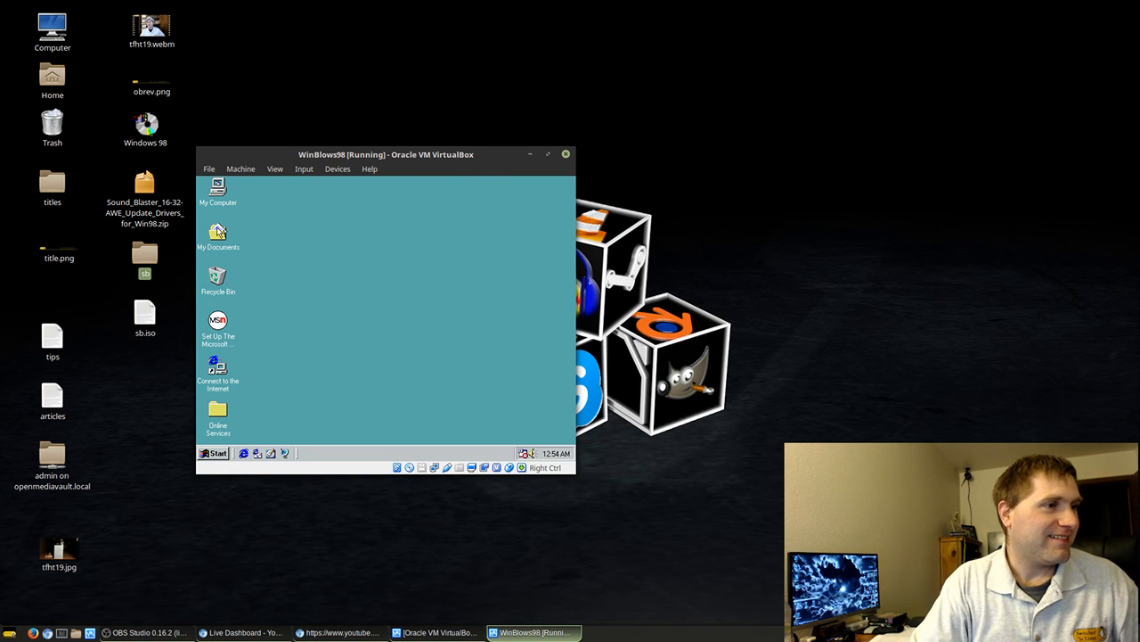
Look through the Control Panel items of the Windows 98 guest, and close the window.
{"action": "left_click", "coordinate": [216, 451]}
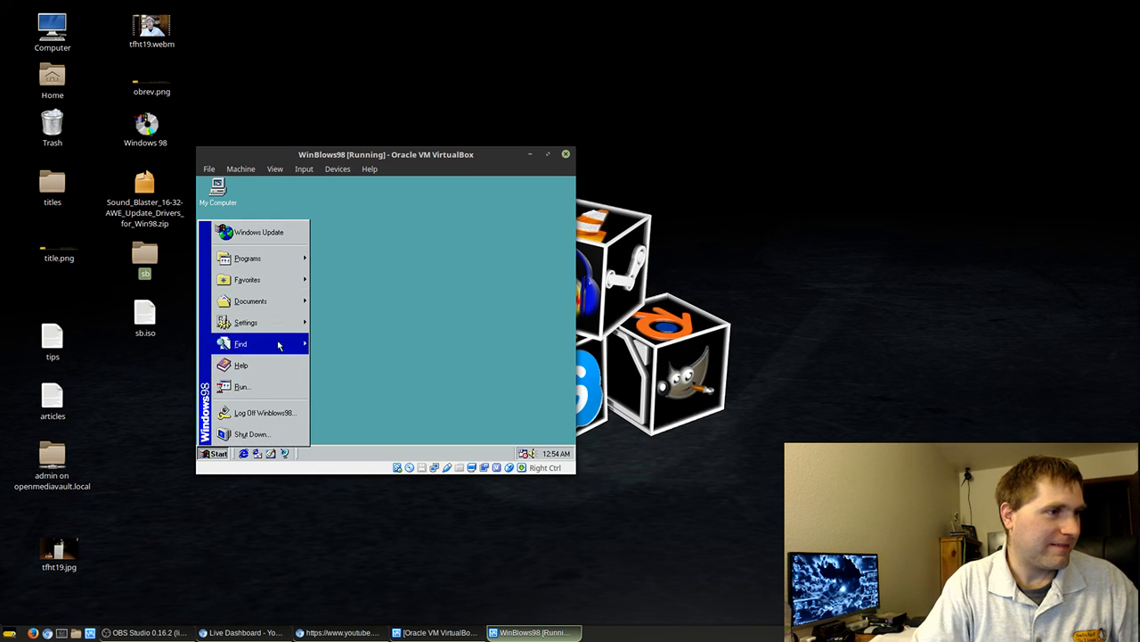
{"action": "mouse_move", "coordinate": [281, 322]}
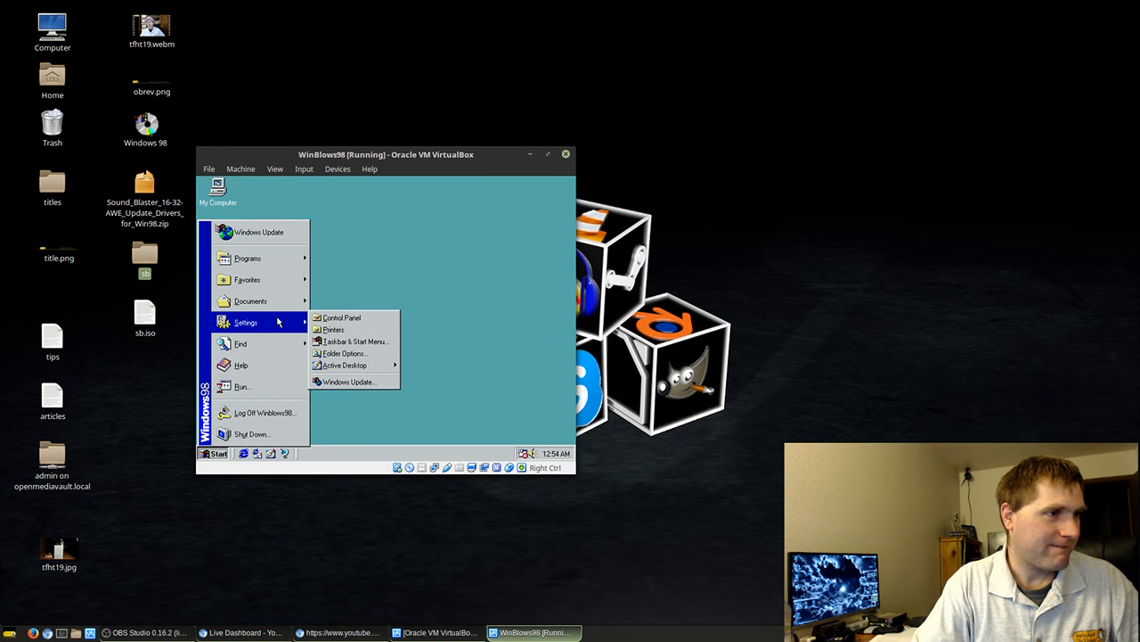
{"action": "left_click", "coordinate": [352, 317]}
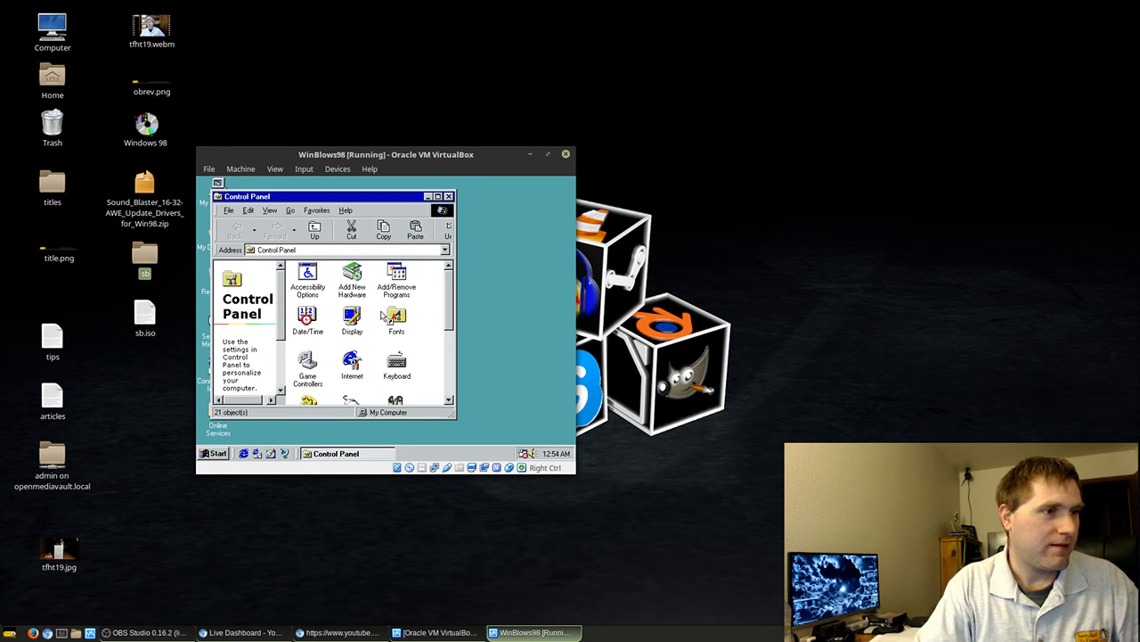
{"action": "left_click_drag", "start_coordinate": [449, 322], "coordinate": [456, 392]}
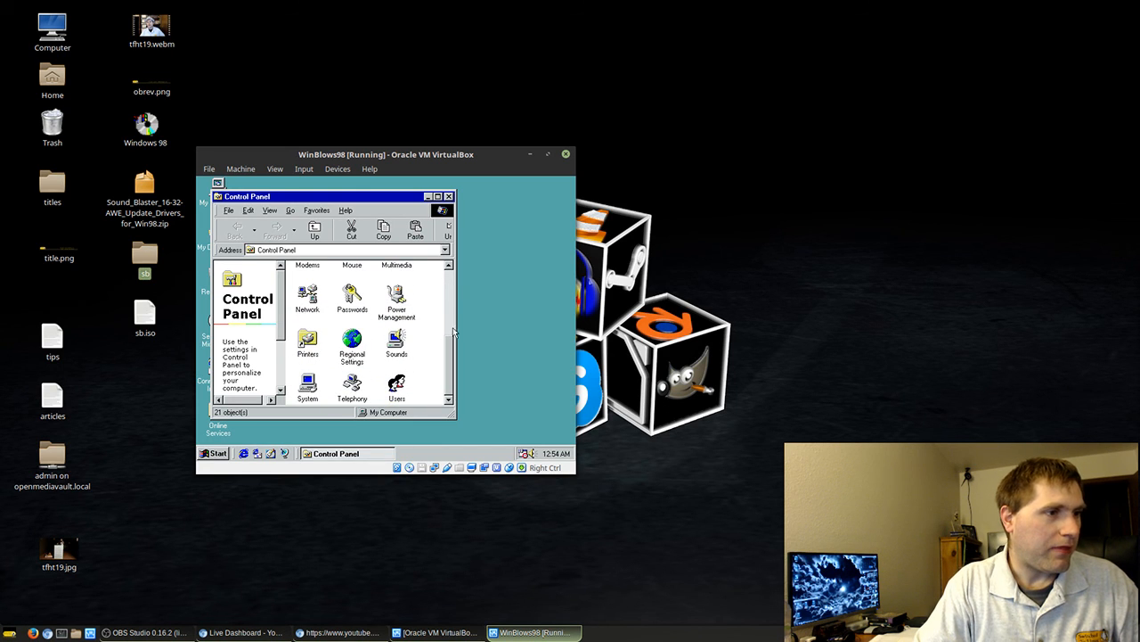
{"action": "left_click", "coordinate": [450, 196]}
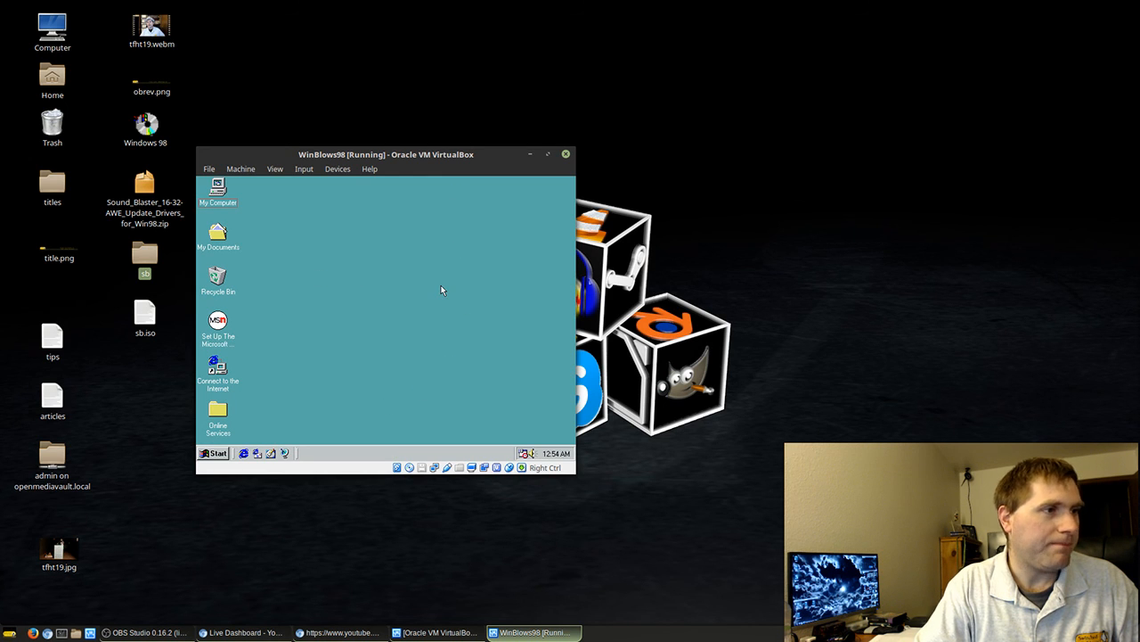
Shut down the Windows 98 guest system.
{"action": "left_click", "coordinate": [215, 453]}
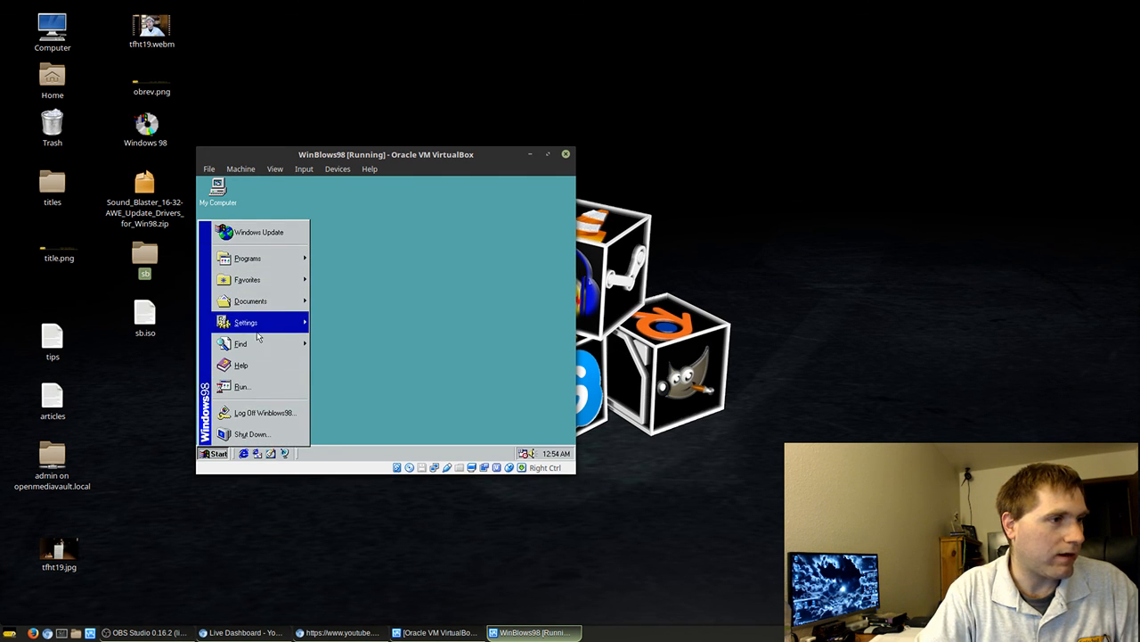
{"action": "mouse_move", "coordinate": [259, 333]}
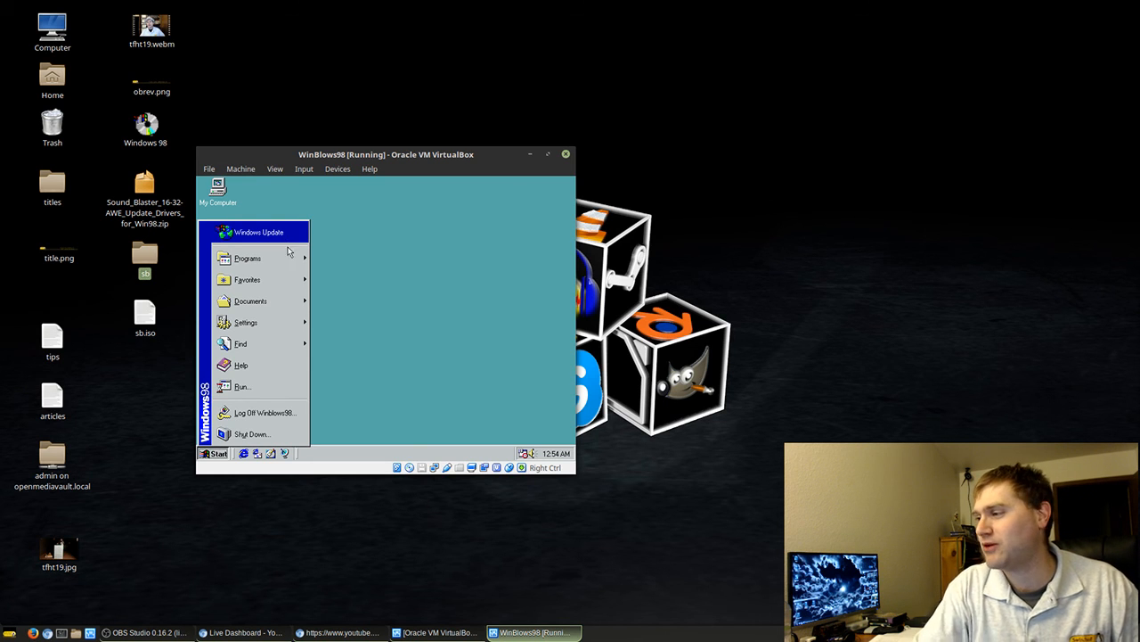
{"action": "mouse_move", "coordinate": [288, 254]}
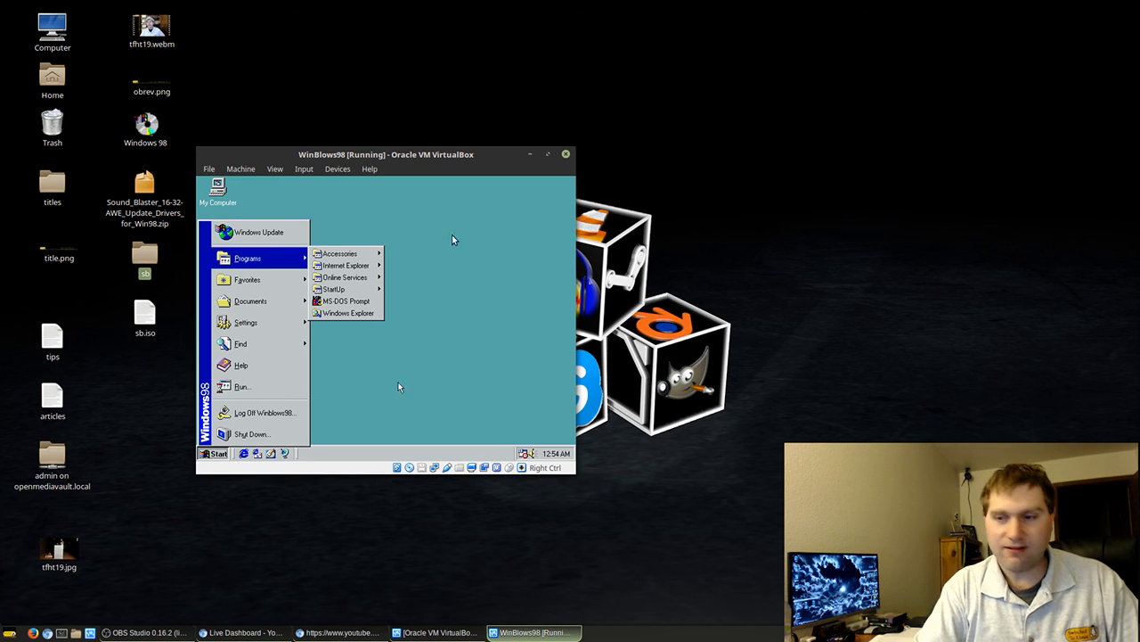
{"action": "key", "text": "alt+Tab"}
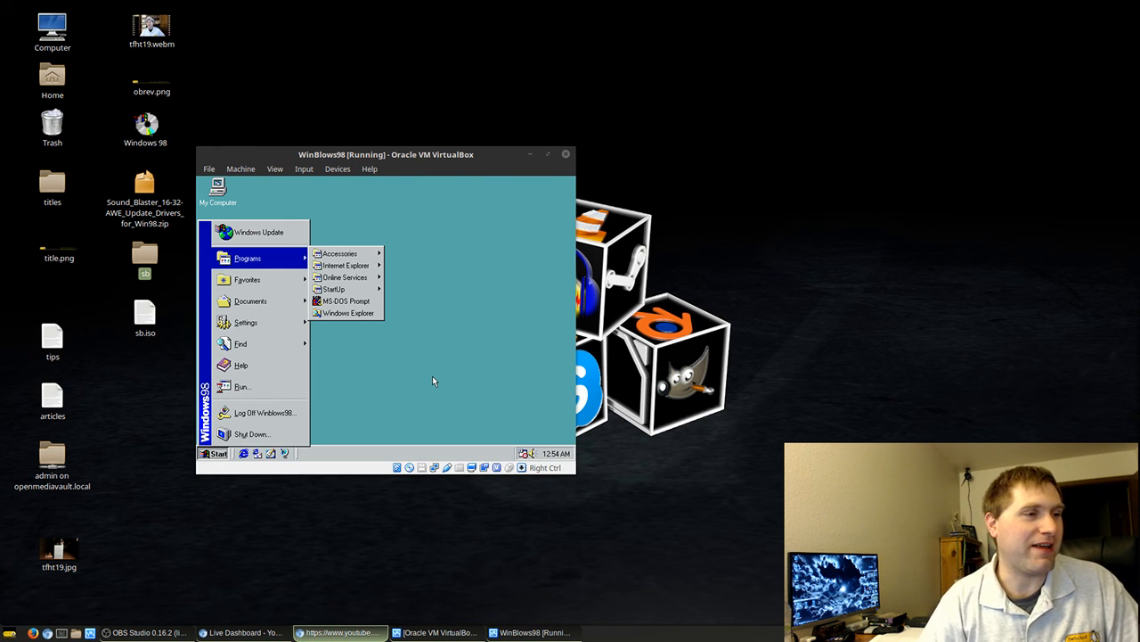
{"action": "left_click", "coordinate": [368, 231]}
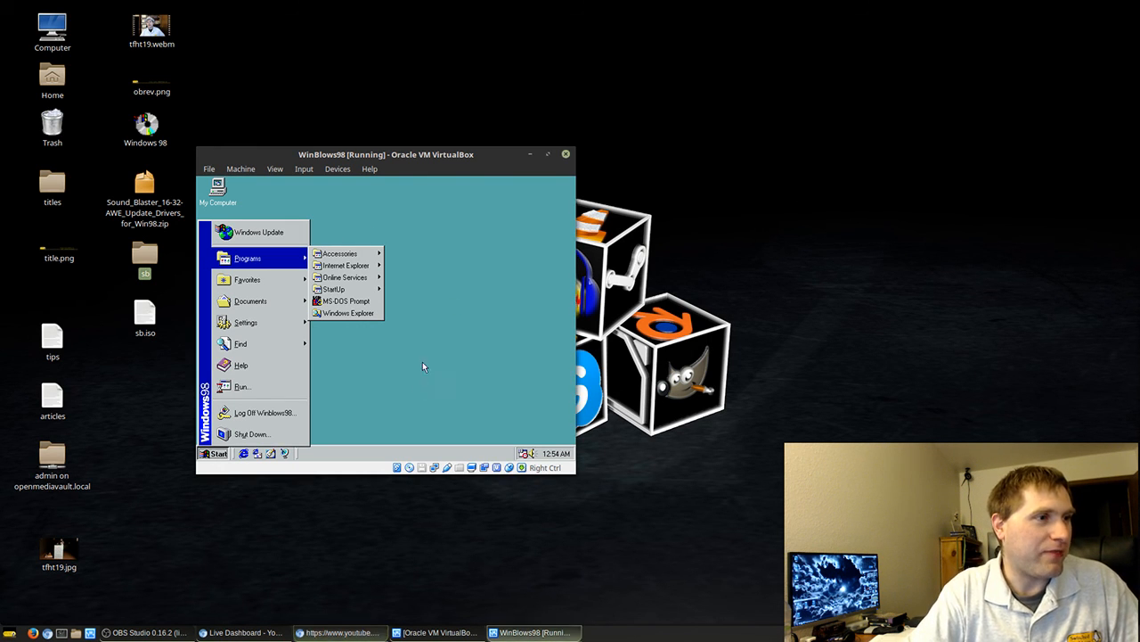
{"action": "left_click", "coordinate": [252, 434]}
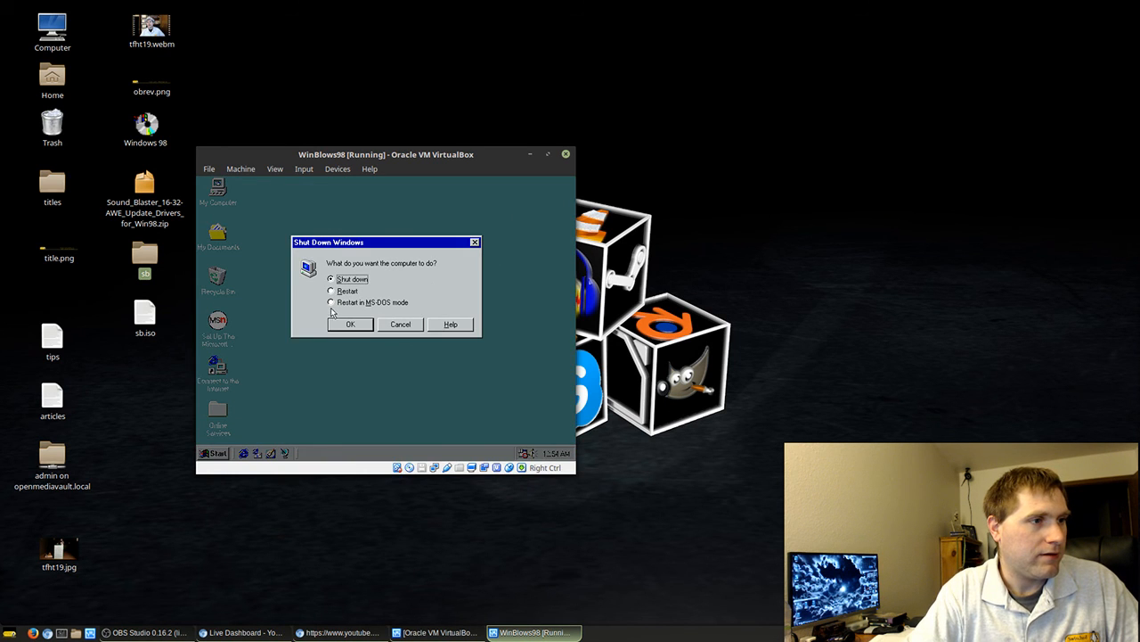
{"action": "left_click", "coordinate": [349, 325]}
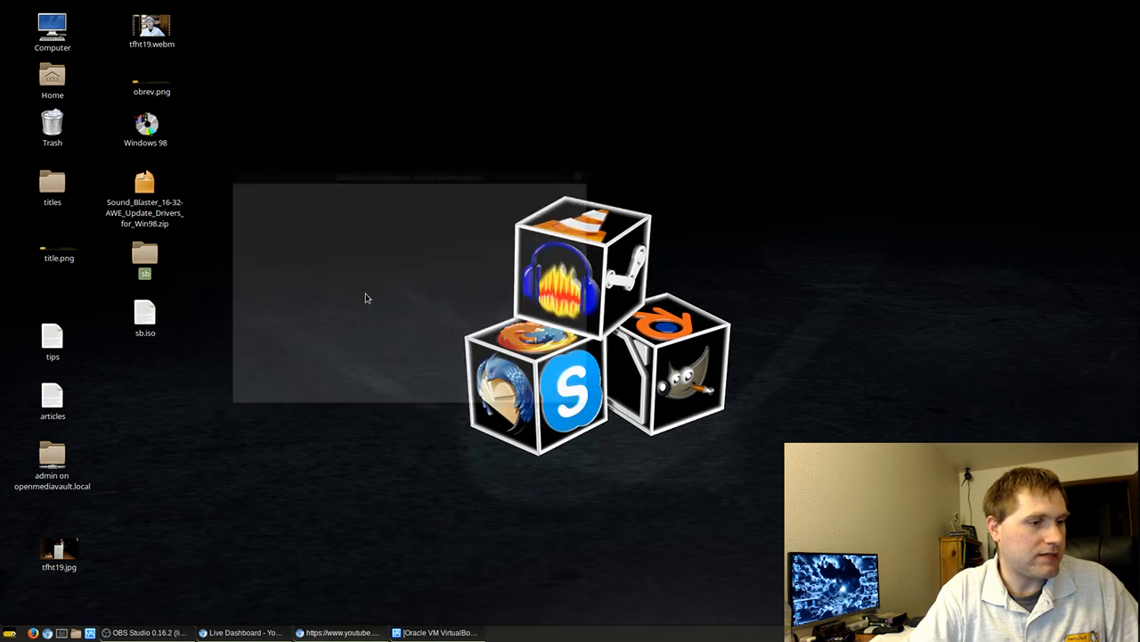
Disable network adapter 1 in the settings of the WinBlows98 virtual machine.
{"action": "left_click", "coordinate": [440, 632]}
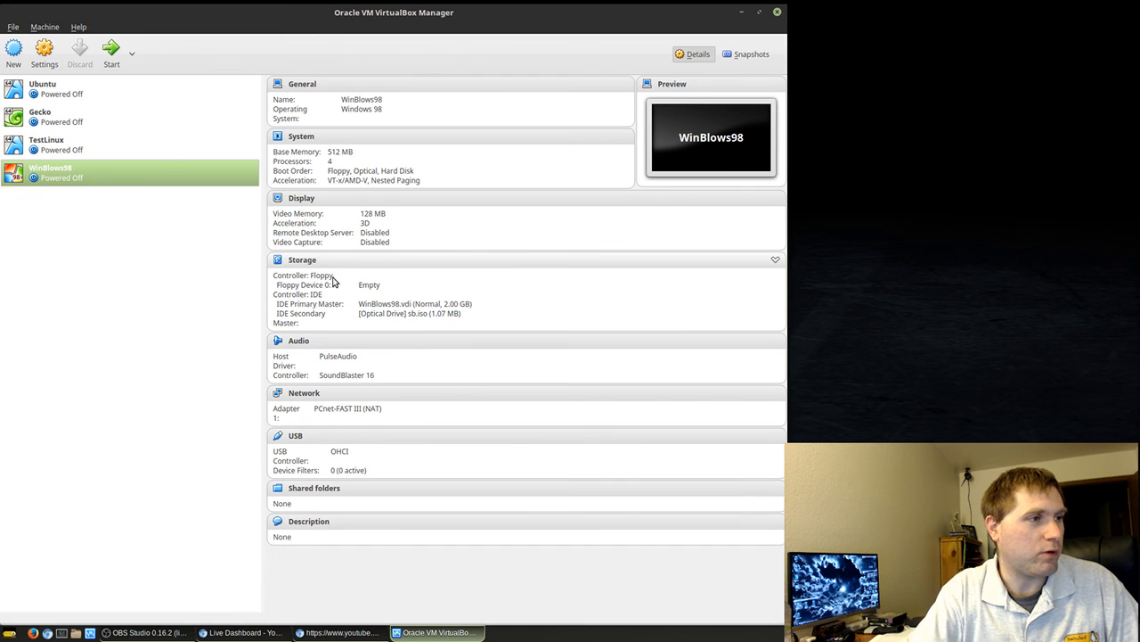
{"action": "left_click", "coordinate": [44, 52]}
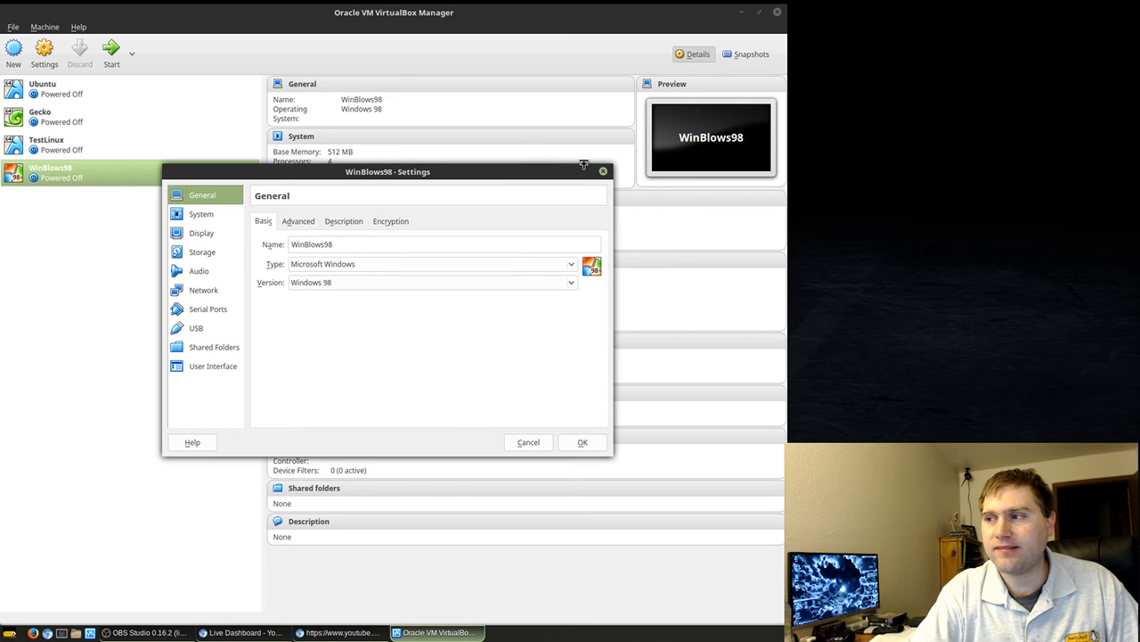
{"action": "left_click", "coordinate": [203, 294]}
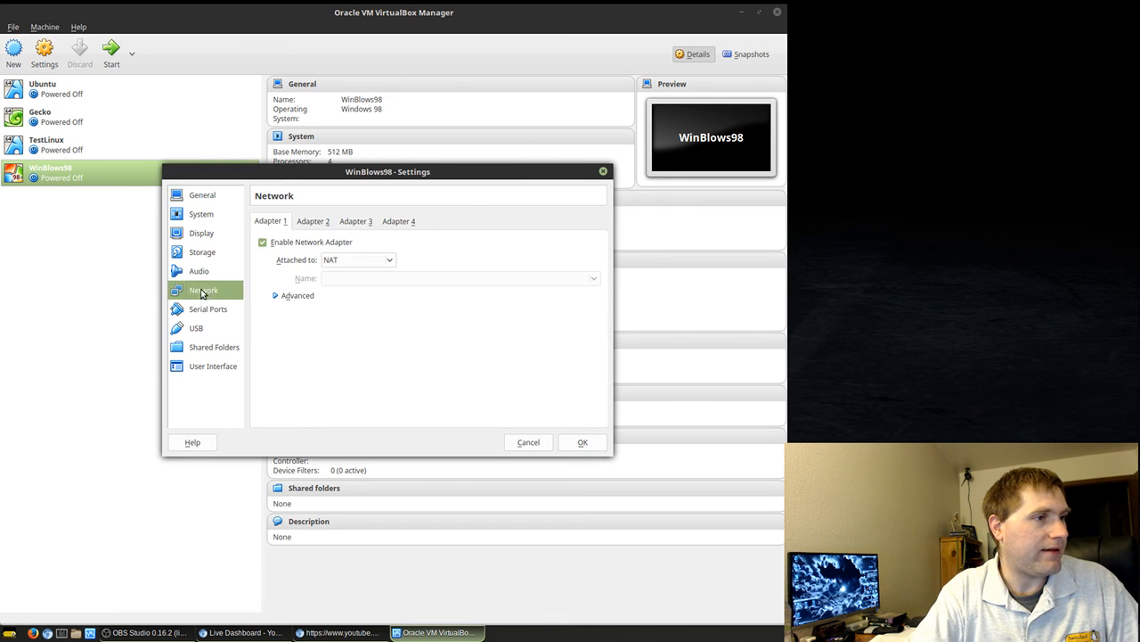
{"action": "left_click", "coordinate": [319, 241]}
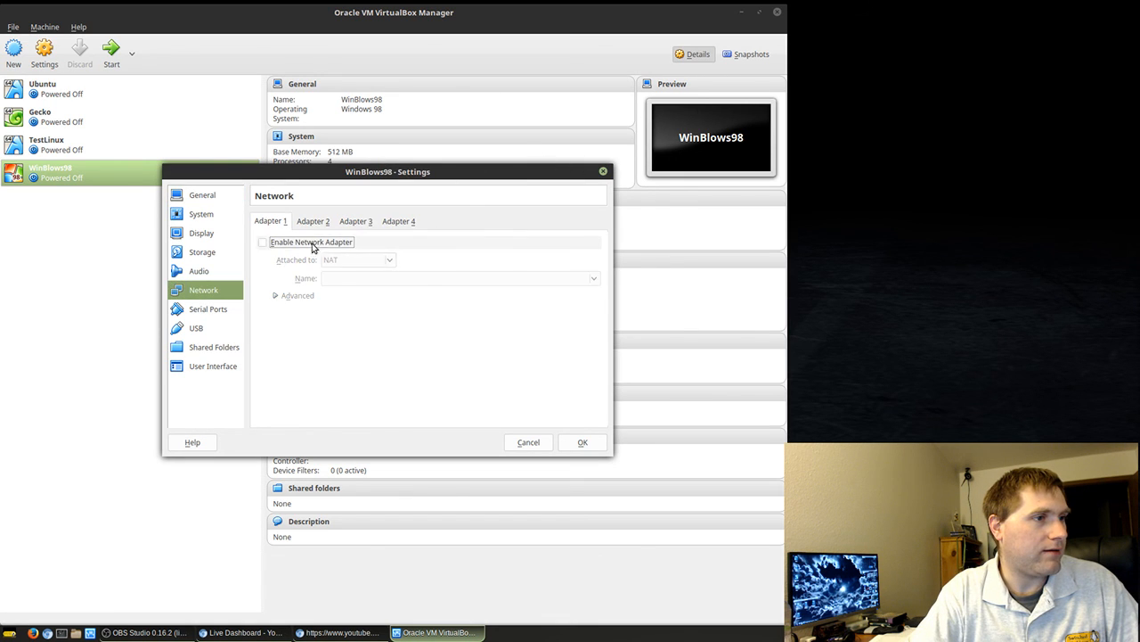
{"action": "left_click", "coordinate": [582, 441]}
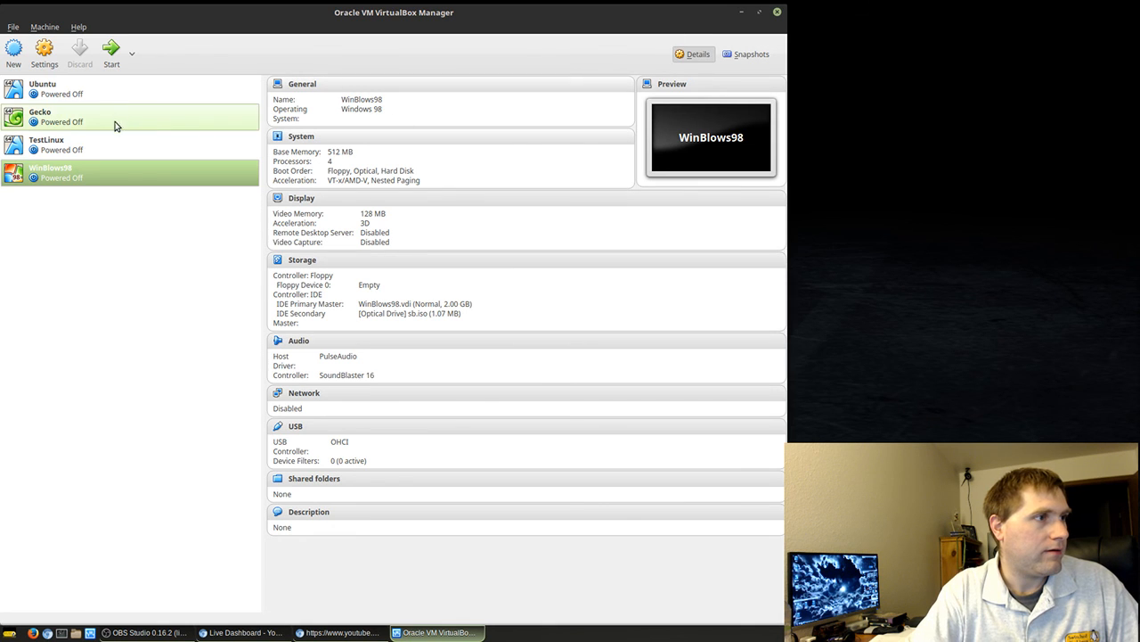
Start the WinBlows98 virtual machine and continue past the missing device file messages during startup.
{"action": "left_click", "coordinate": [116, 60]}
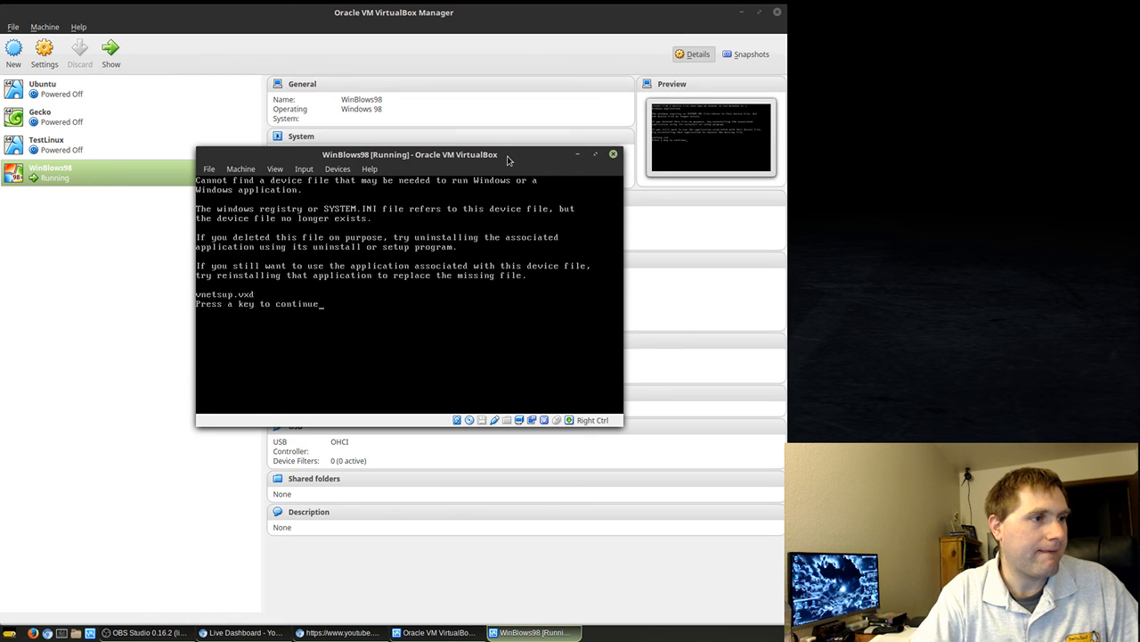
{"action": "key", "text": "Return"}
{"action": "key", "text": "Return"}
{"action": "key", "text": "Return"}
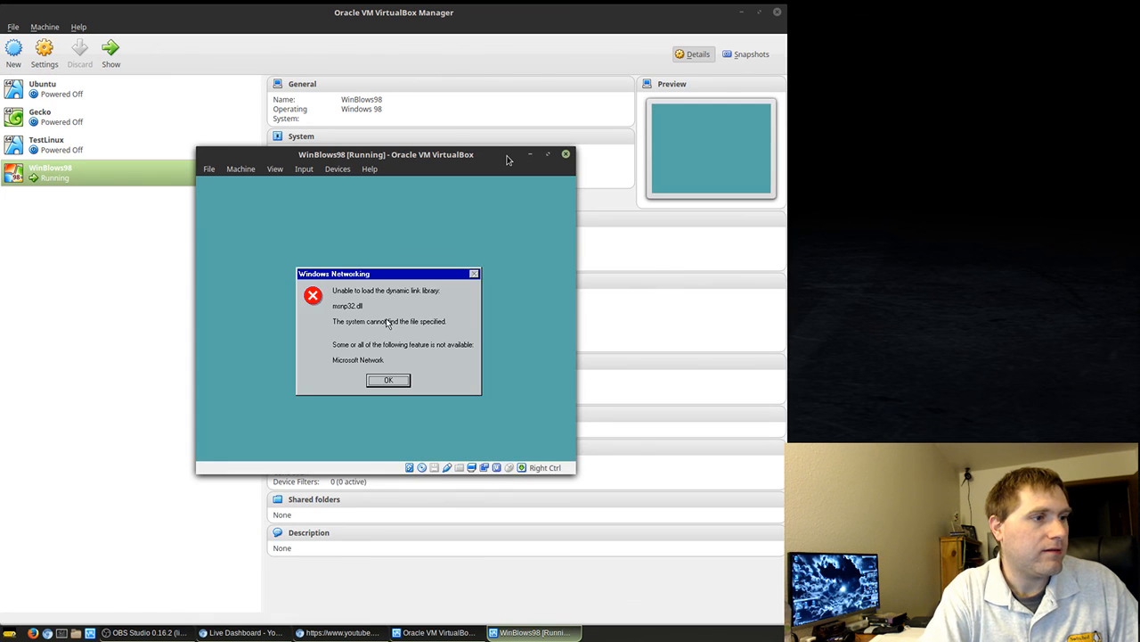
Dismiss the Windows Networking error, cancel the PCI System Peripheral driver wizard and close the Welcome to Windows 98 window.
{"action": "left_click", "coordinate": [397, 382]}
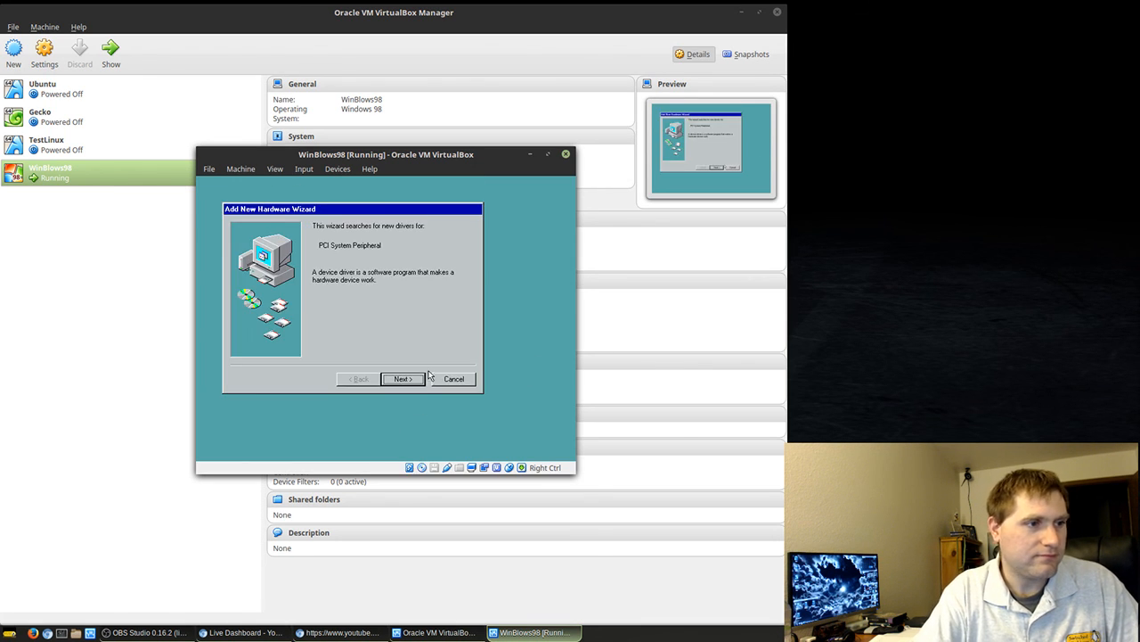
{"action": "left_click", "coordinate": [452, 384]}
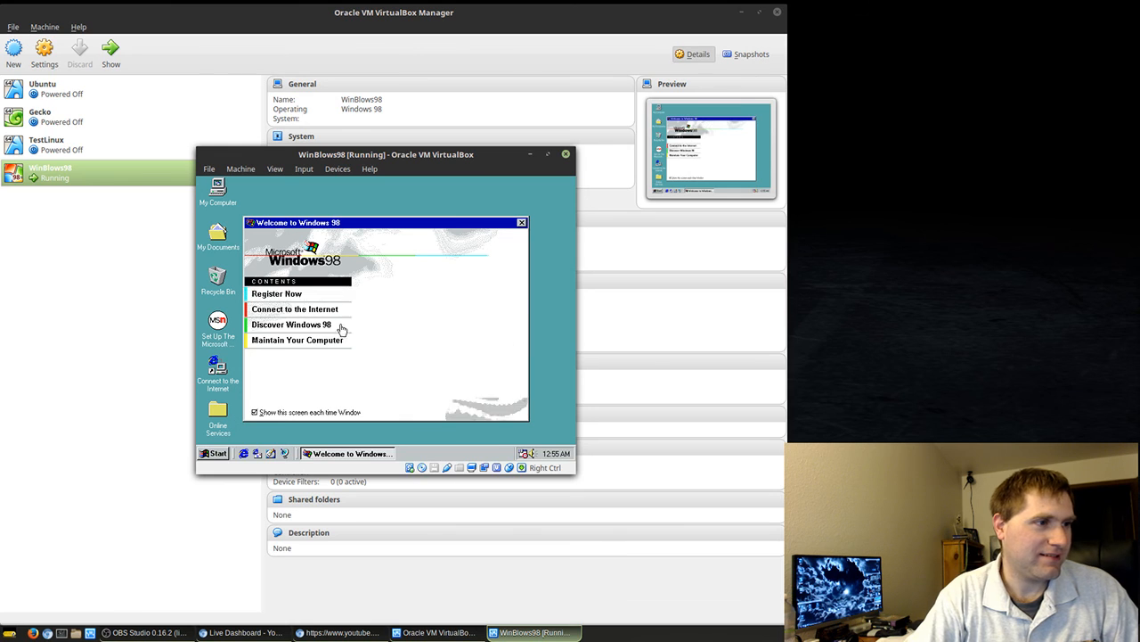
{"action": "left_click", "coordinate": [522, 222]}
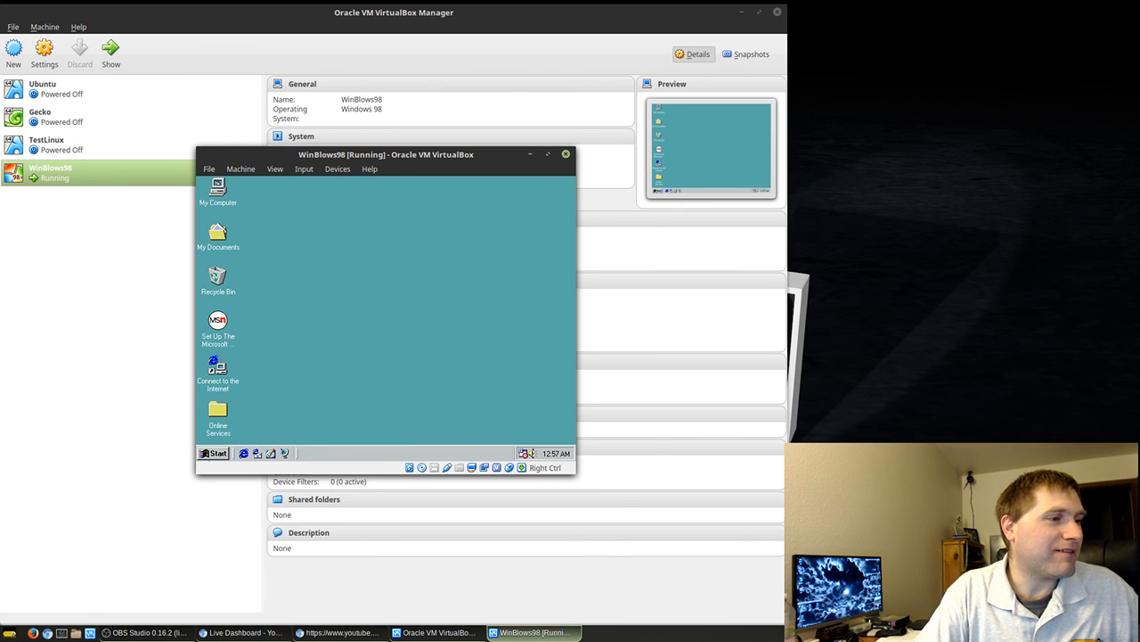
Shut down Windows 98 to power off the WinBlows98 virtual machine.
{"action": "left_click", "coordinate": [212, 453]}
{"action": "left_click", "coordinate": [254, 433]}
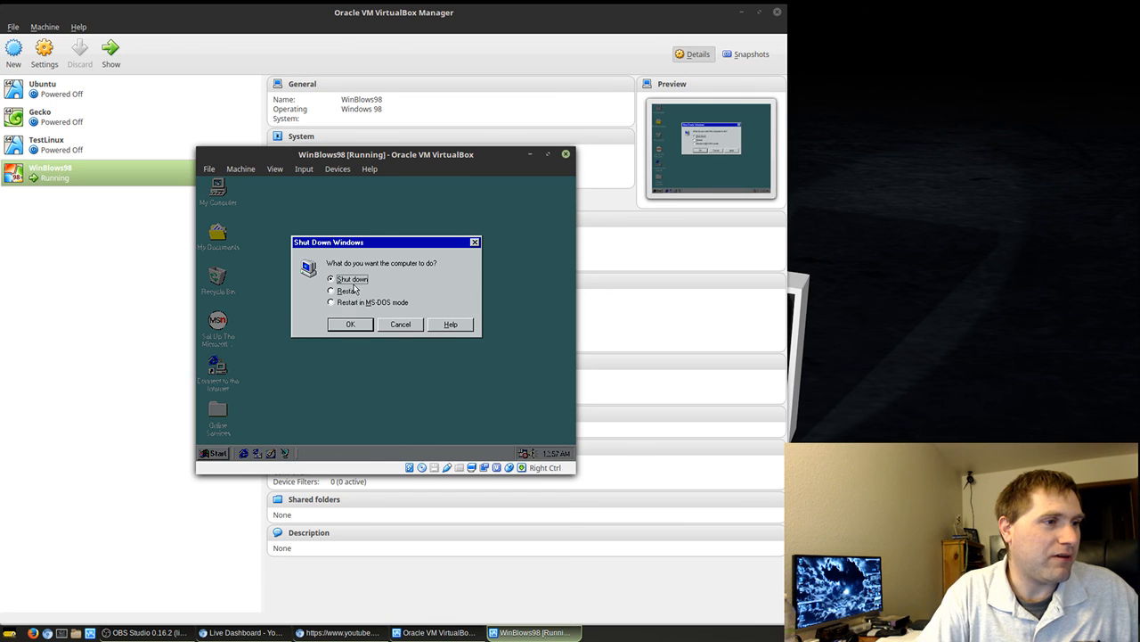
{"action": "left_click", "coordinate": [344, 327]}
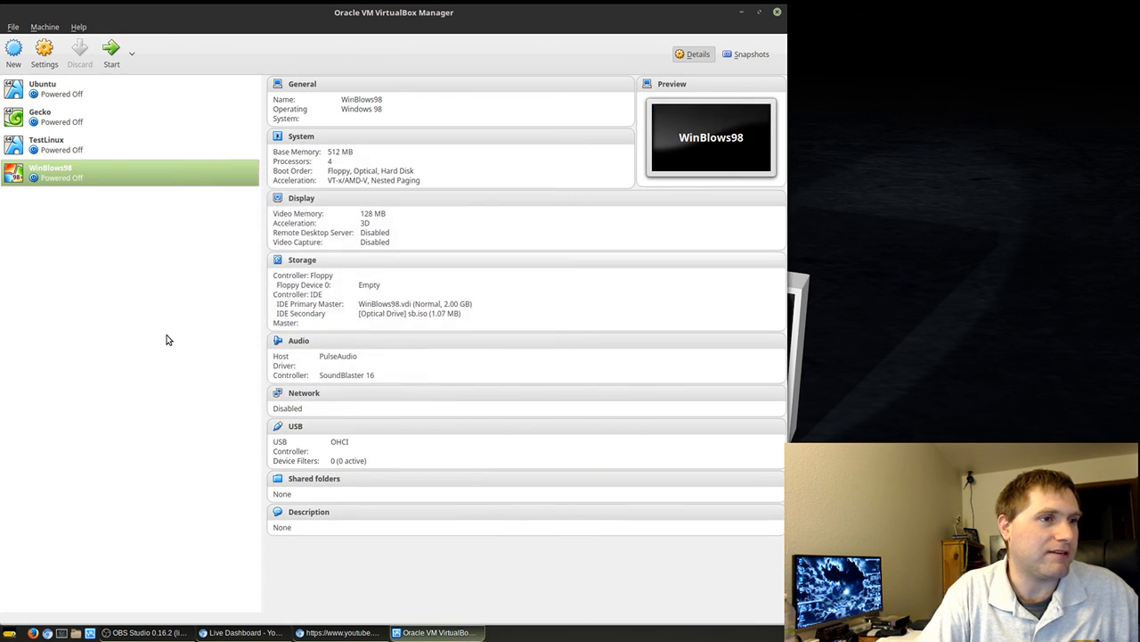
Load ReactOS-0.4.4-live.iso from the distros folder in Documents into the optical drive of the TestLinux virtual machine.
{"action": "left_click", "coordinate": [76, 144]}
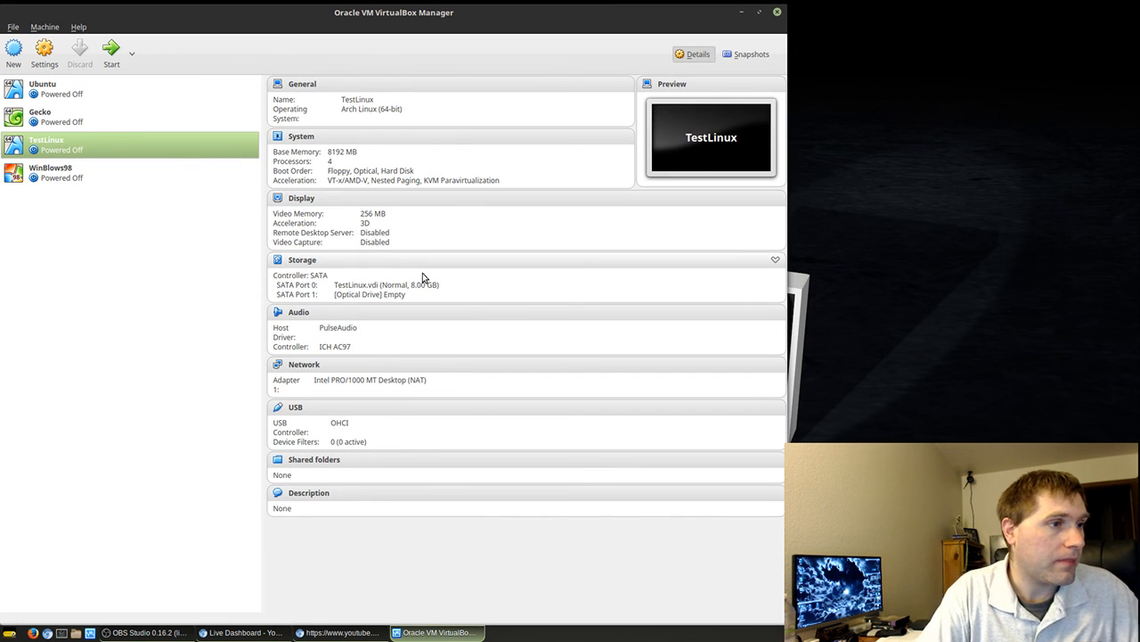
{"action": "left_click", "coordinate": [376, 295]}
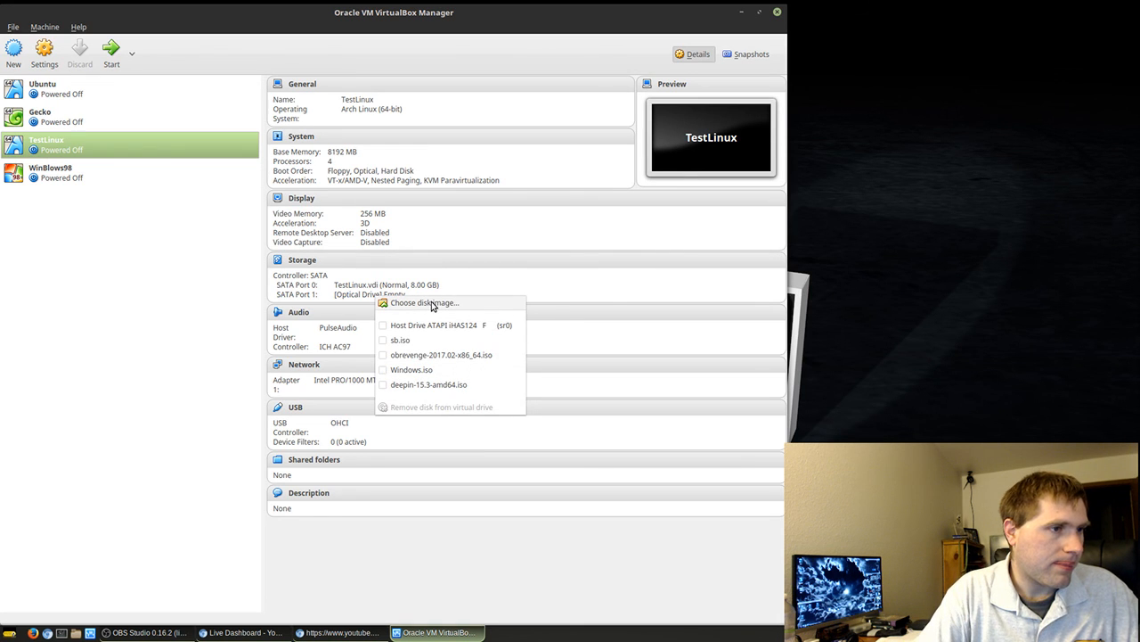
{"action": "left_click", "coordinate": [425, 303]}
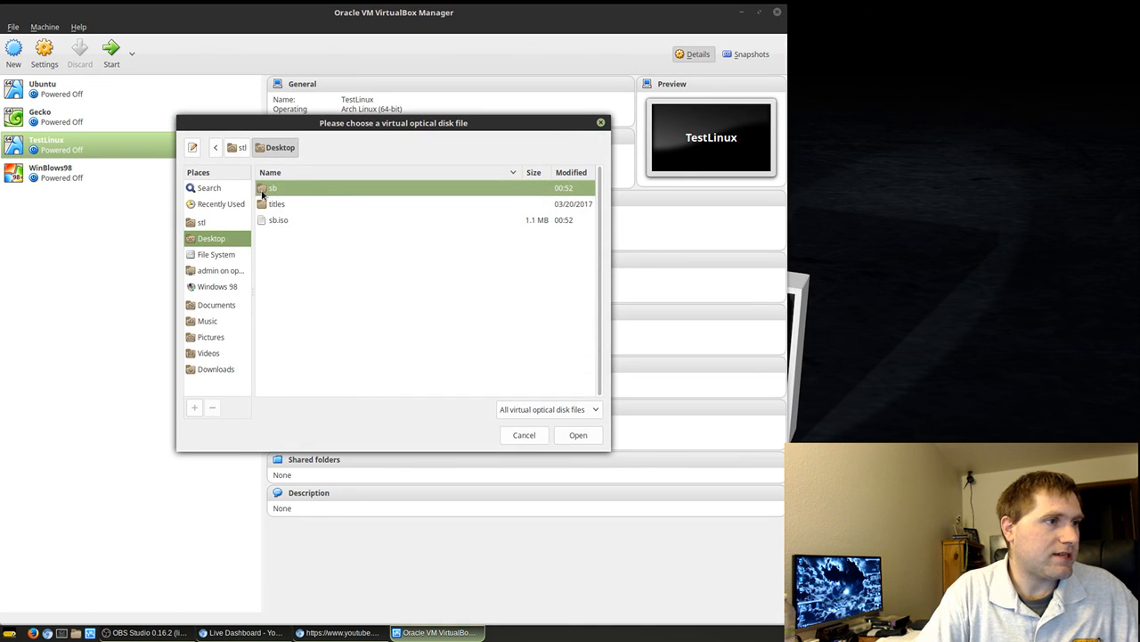
{"action": "left_click", "coordinate": [206, 305]}
{"action": "left_click", "coordinate": [283, 206]}
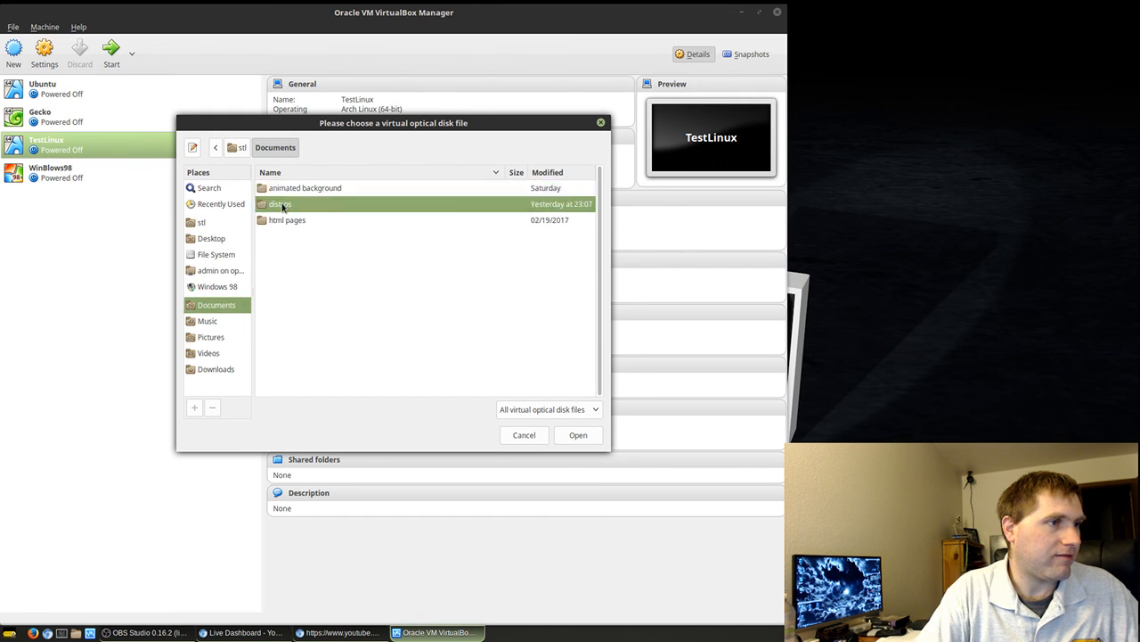
{"action": "double_click", "coordinate": [284, 206]}
{"action": "left_click", "coordinate": [320, 204]}
{"action": "left_click", "coordinate": [309, 221]}
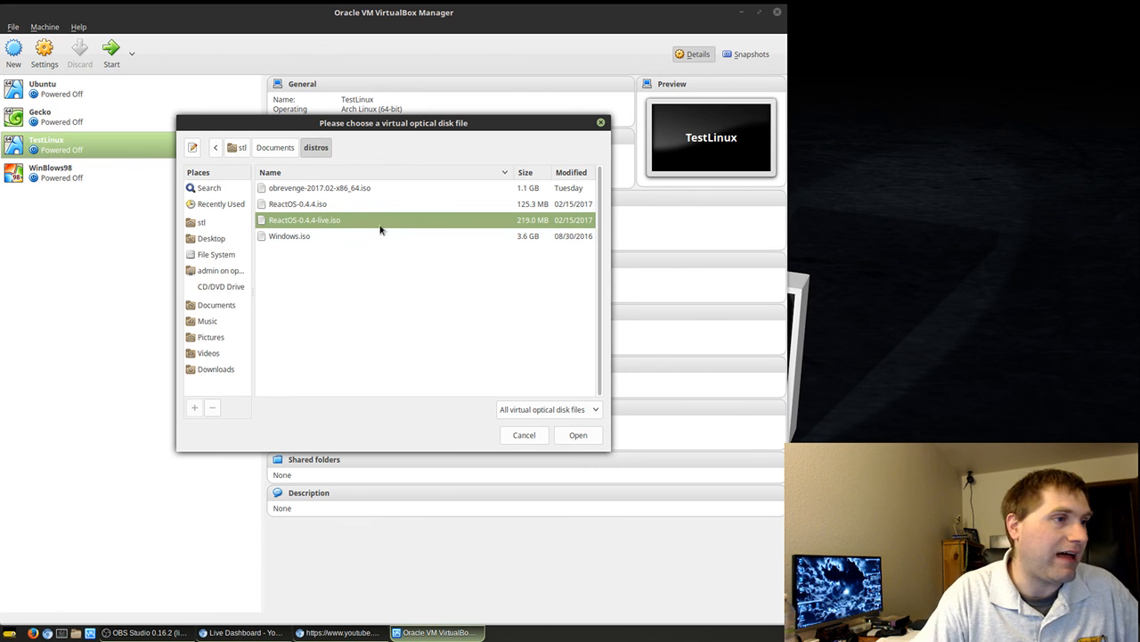
{"action": "left_click", "coordinate": [575, 435]}
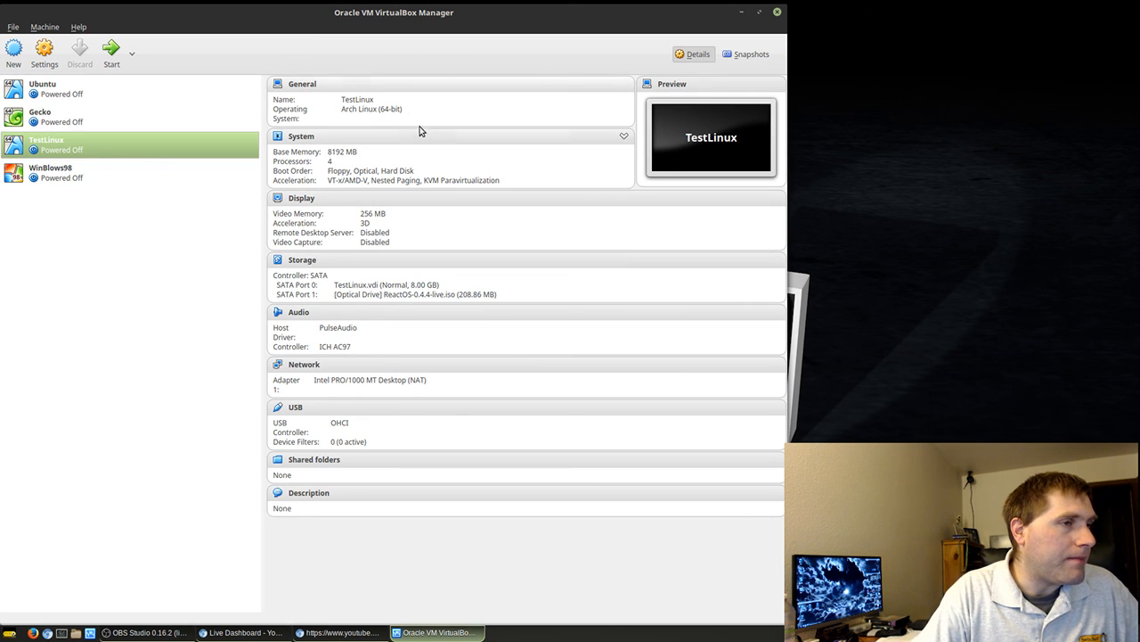
Start TestLinux in a window instead of full screen and boot the LiveCD entry from the ReactOS medium.
{"action": "left_click", "coordinate": [108, 54]}
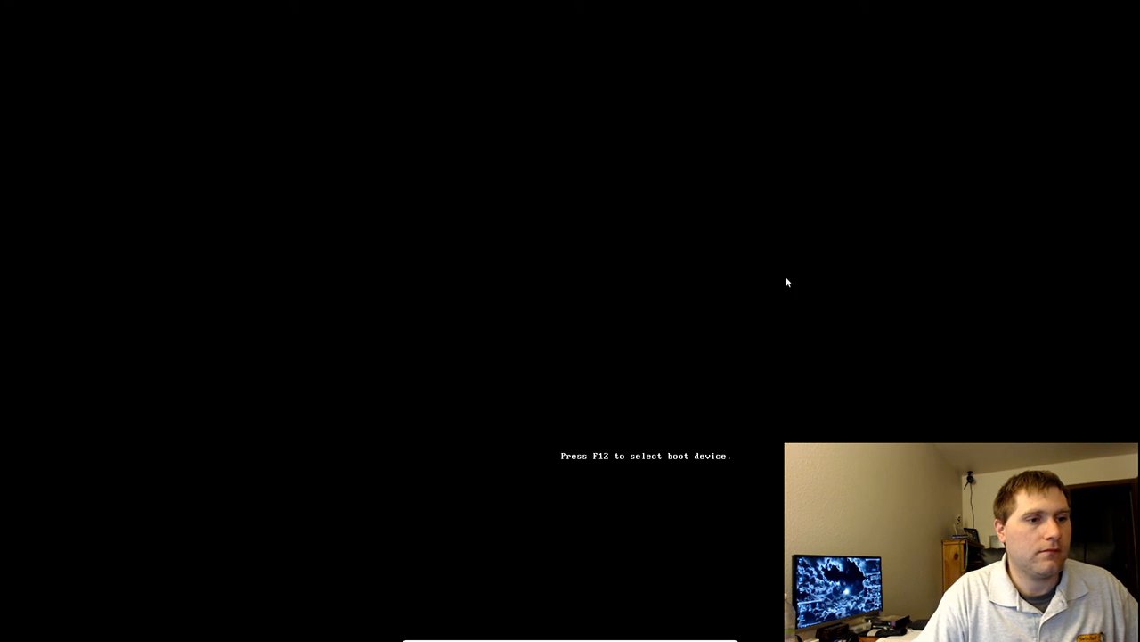
{"action": "key", "text": "ctrl+f"}
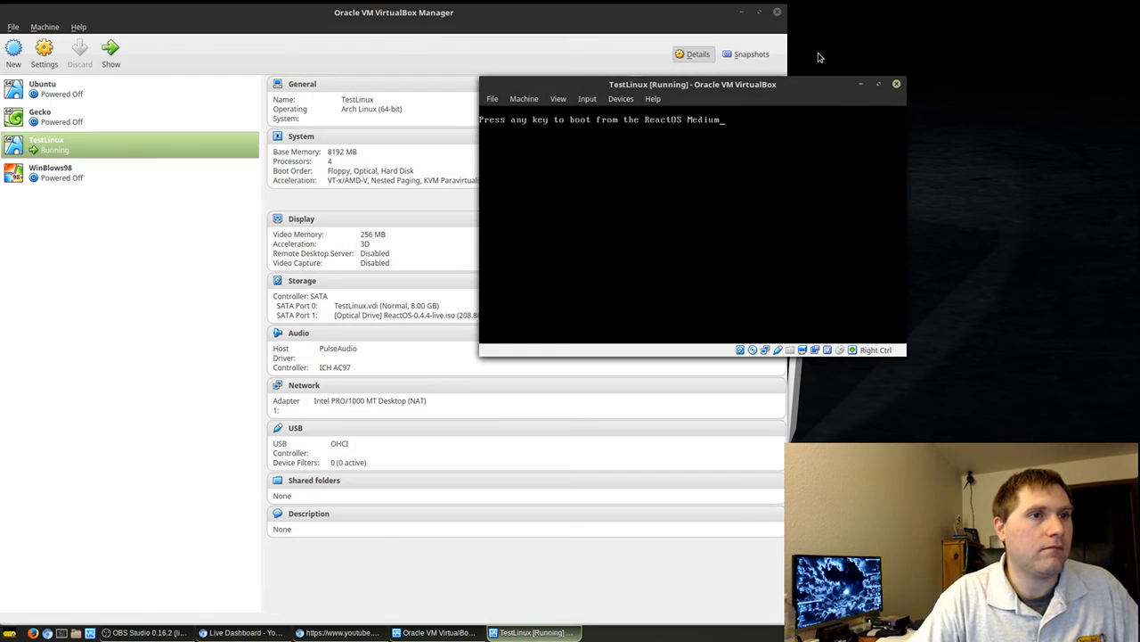
{"action": "left_click_drag", "start_coordinate": [783, 92], "coordinate": [474, 145]}
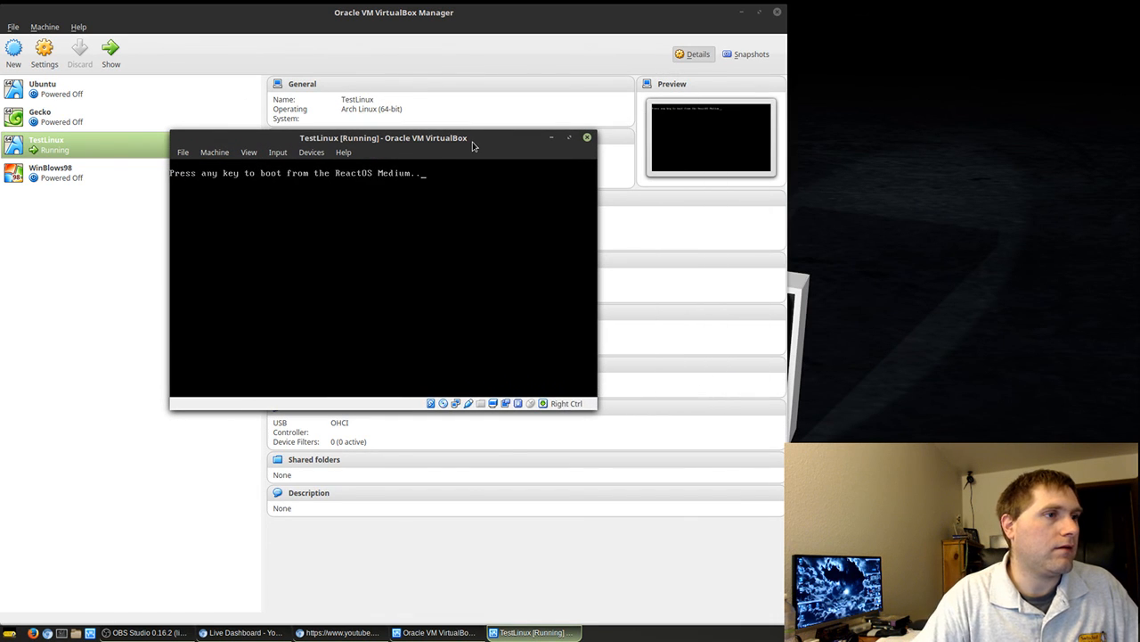
{"action": "key", "text": "Return"}
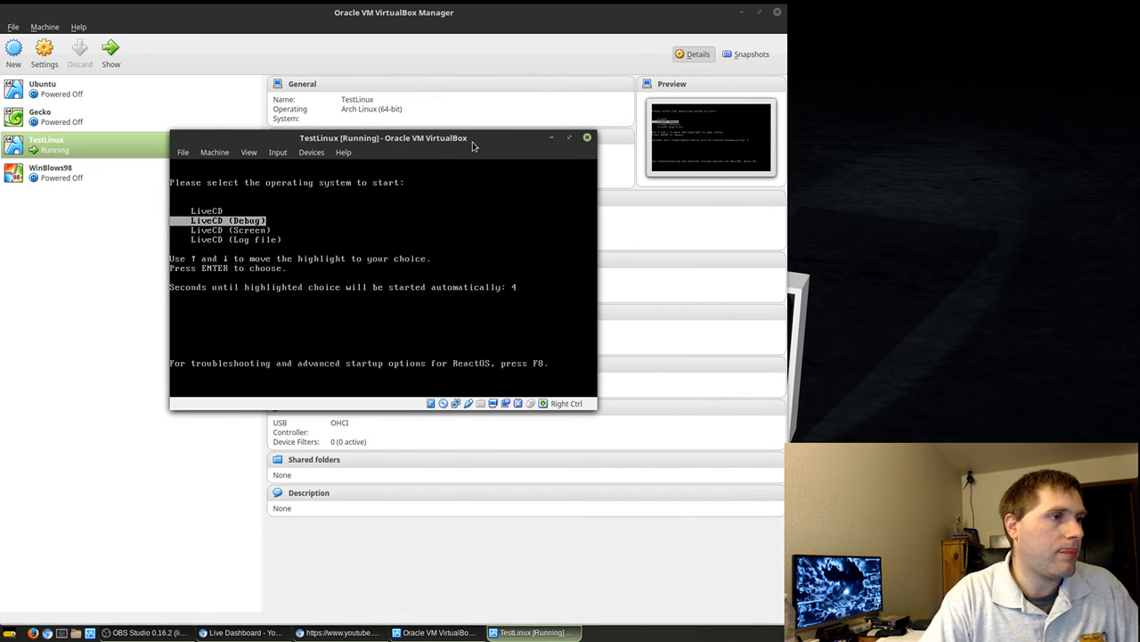
{"action": "key", "text": "Up"}
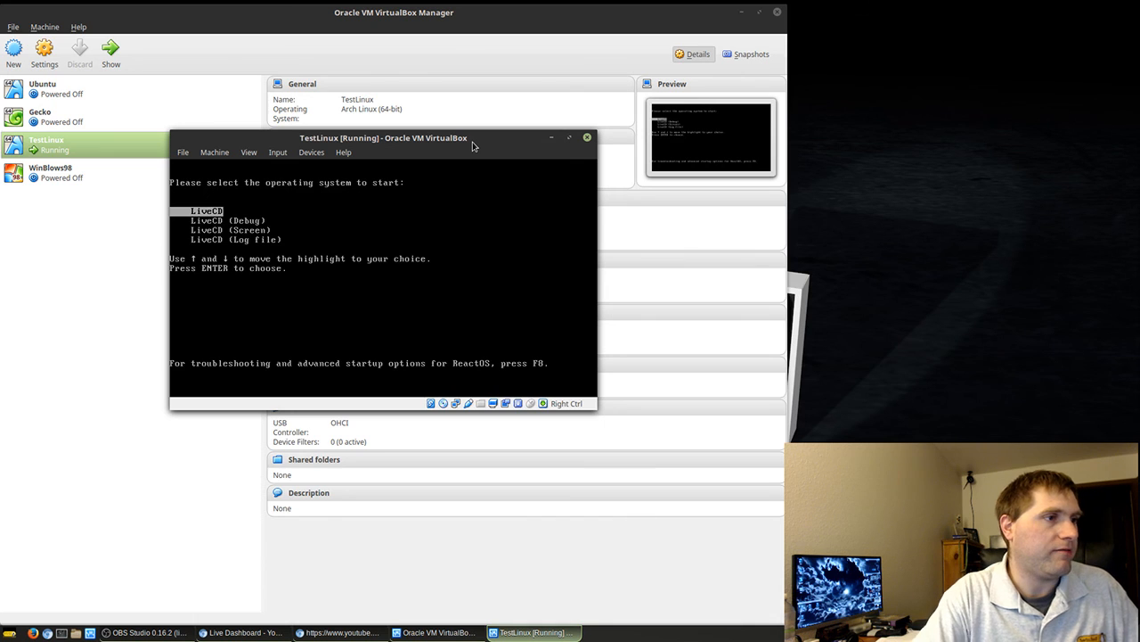
{"action": "key", "text": "Return"}
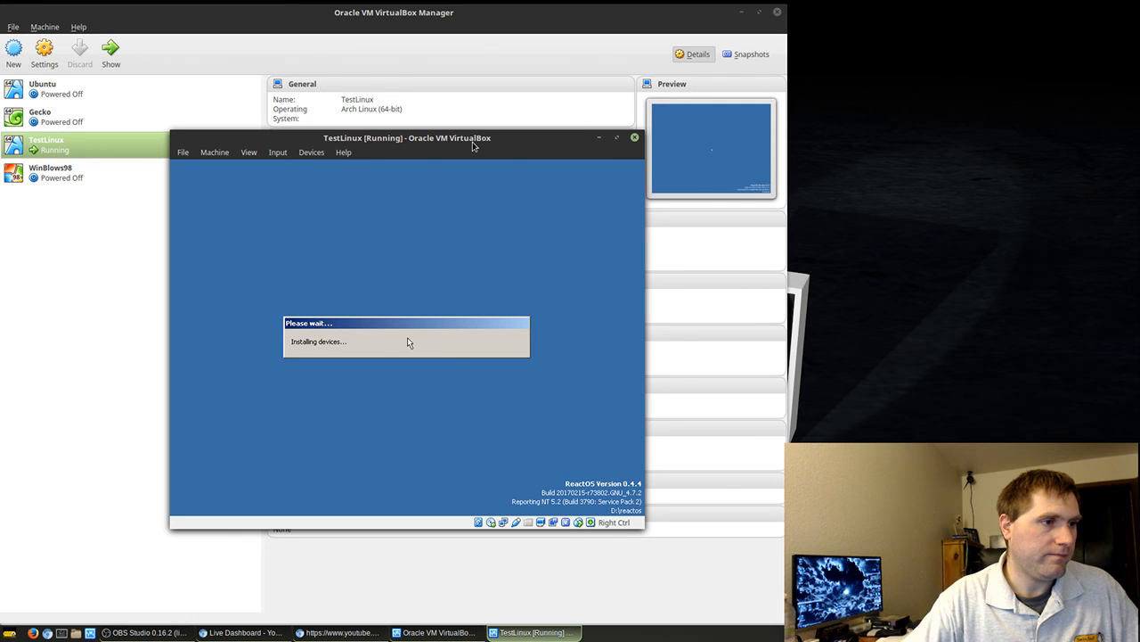
Try to install ReactOS from the LiveCD welcome dialog and dismiss the error message.
{"action": "left_click", "coordinate": [432, 386]}
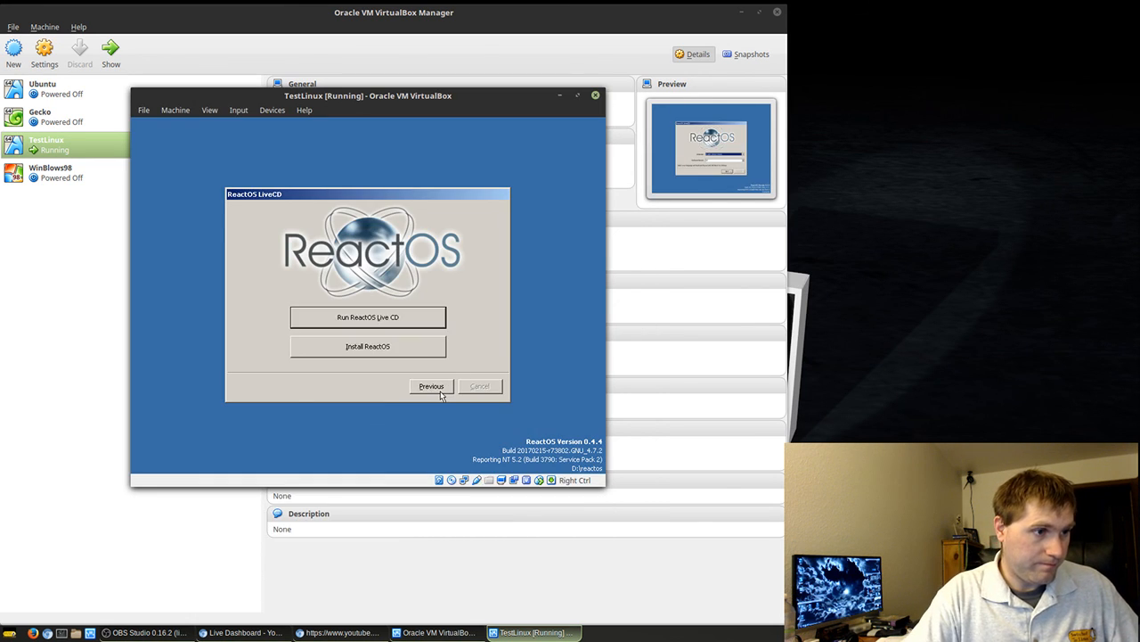
{"action": "left_click", "coordinate": [403, 353]}
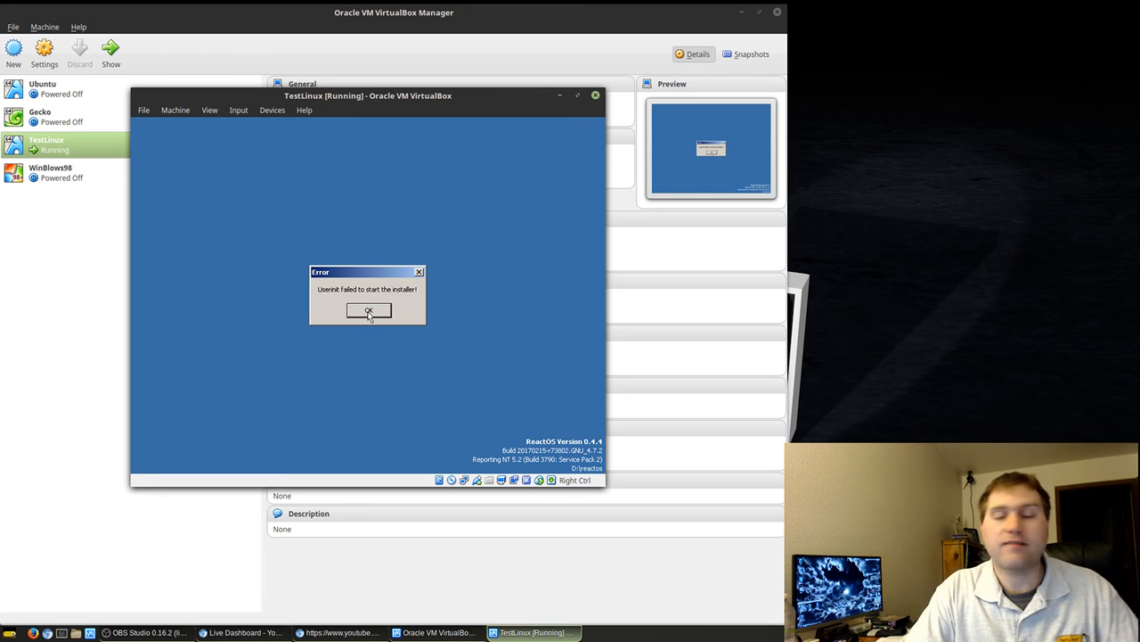
{"action": "left_click", "coordinate": [369, 311]}
Accept the language settings, run the ReactOS Live CD and open the Start menu on its desktop.
{"action": "left_click", "coordinate": [427, 390]}
{"action": "left_click", "coordinate": [384, 315]}
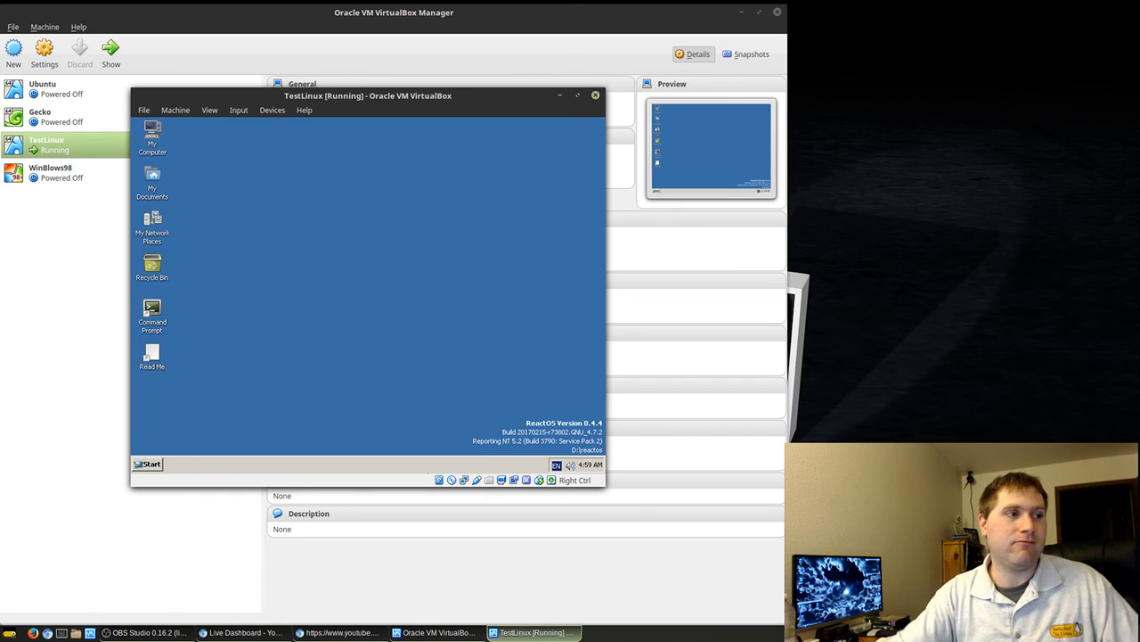
{"action": "left_click", "coordinate": [139, 465]}
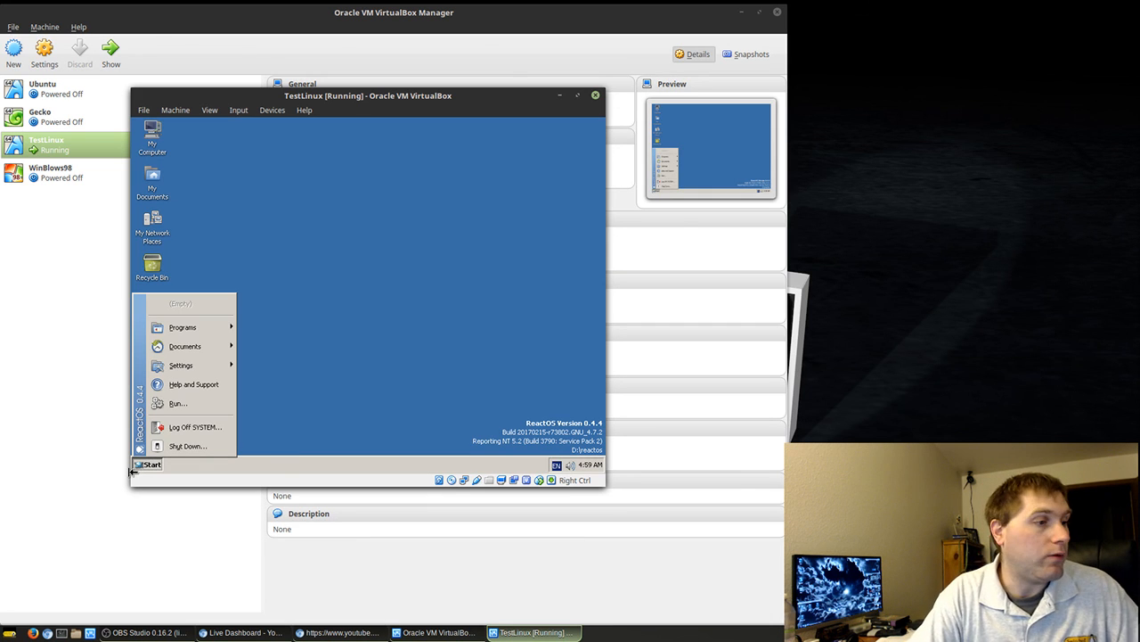
Close the Start menu, open My Computer on the ReactOS desktop to view its contents, and close it.
{"action": "left_click", "coordinate": [145, 465]}
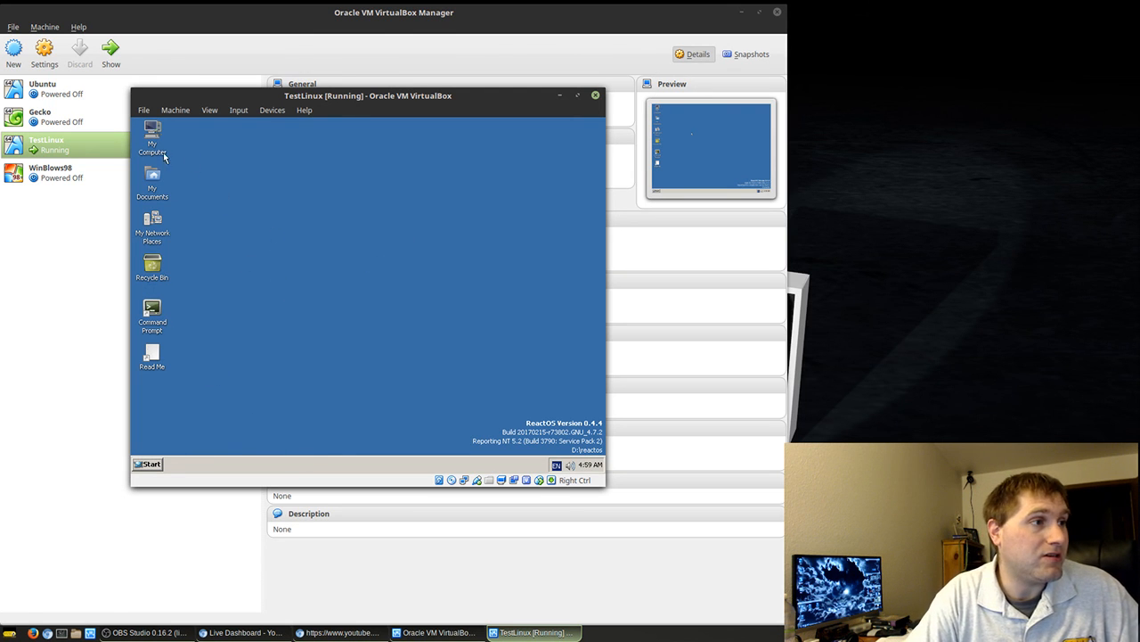
{"action": "left_click", "coordinate": [175, 110]}
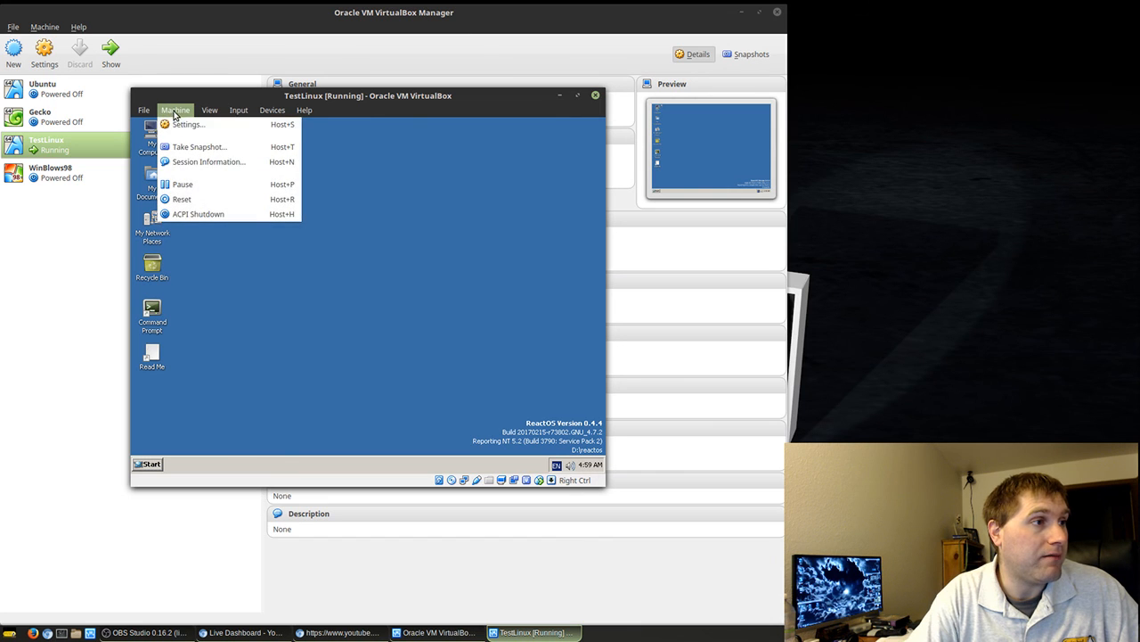
{"action": "left_click", "coordinate": [399, 150]}
{"action": "left_click", "coordinate": [148, 139]}
{"action": "double_click", "coordinate": [148, 139]}
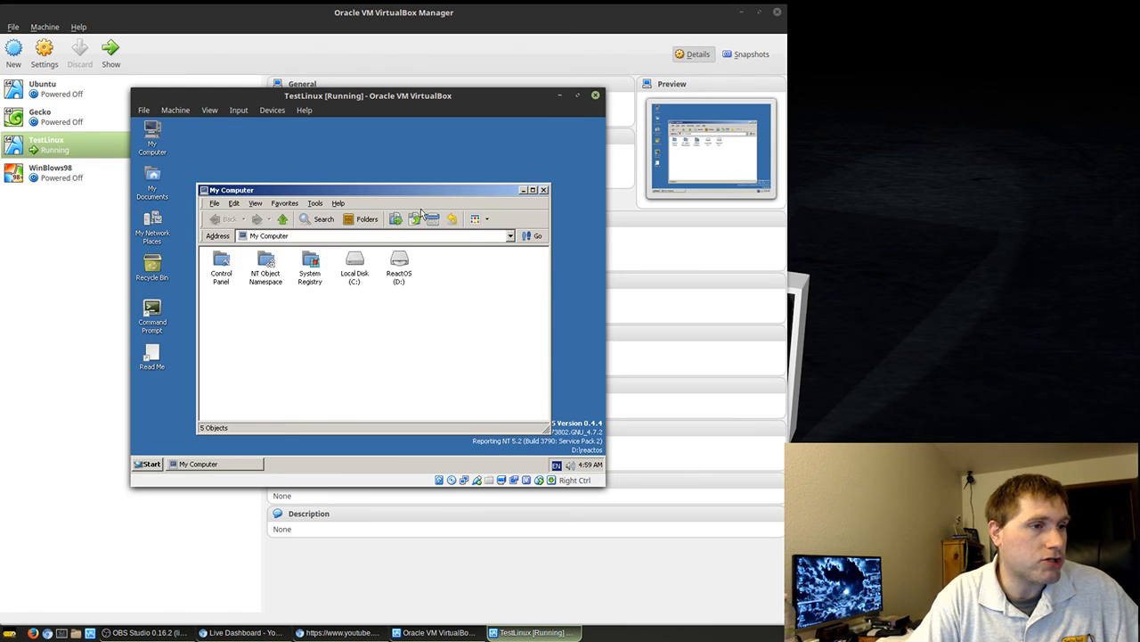
{"action": "left_click", "coordinate": [544, 190]}
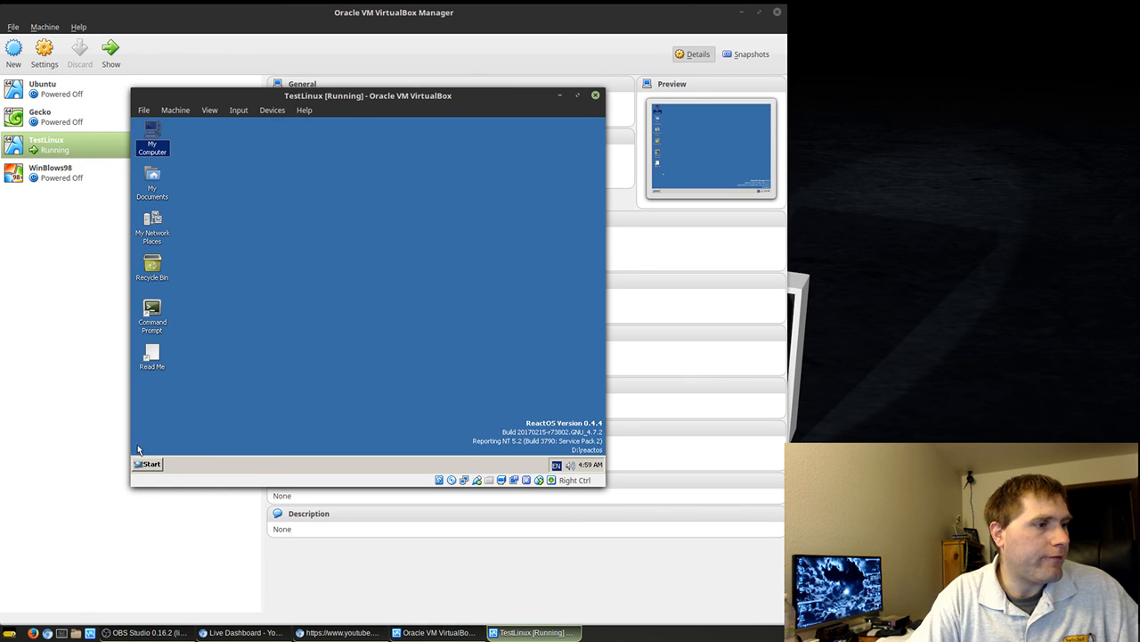
Look through the installed program groups in ReactOS and launch explorer with the Run command.
{"action": "left_click", "coordinate": [148, 463]}
{"action": "mouse_move", "coordinate": [186, 329]}
{"action": "mouse_move", "coordinate": [285, 353]}
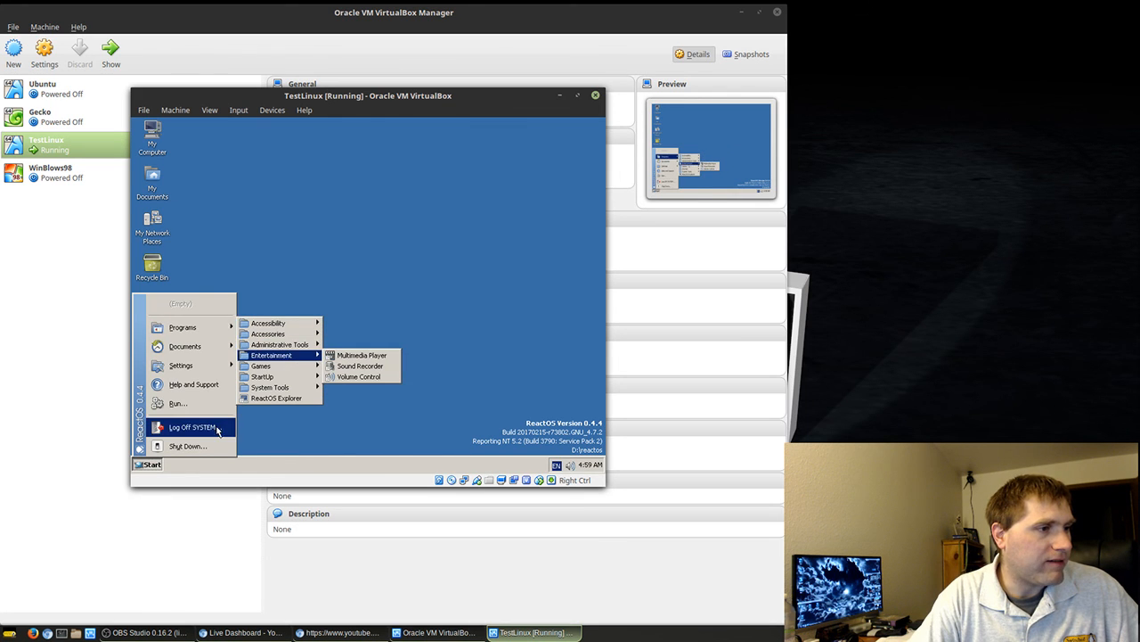
{"action": "left_click", "coordinate": [198, 404]}
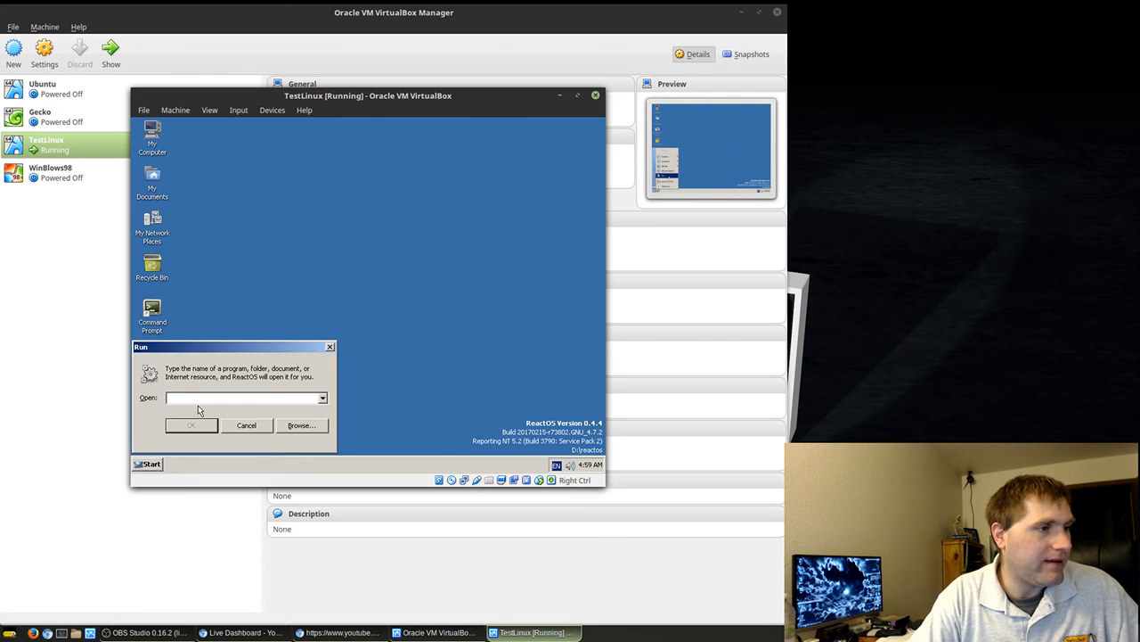
{"action": "type", "text": "explorer"}
{"action": "key", "text": "Return"}
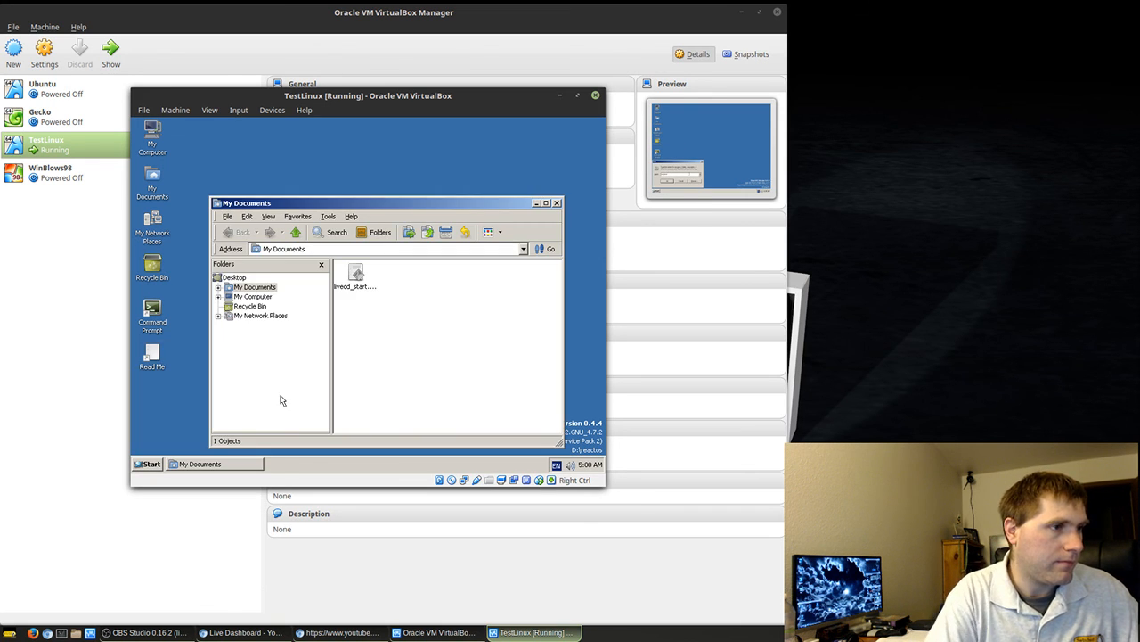
Browse the folders of Local Disk (C:) in the folder tree, view the home folder, and close the file explorer.
{"action": "left_click", "coordinate": [218, 298]}
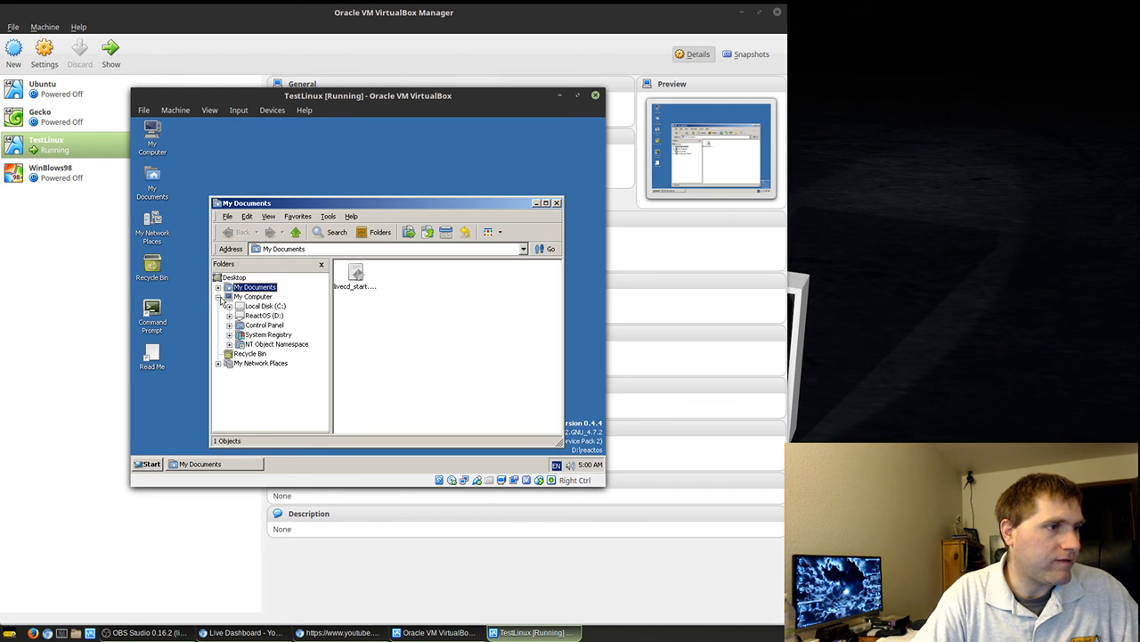
{"action": "left_click", "coordinate": [230, 306]}
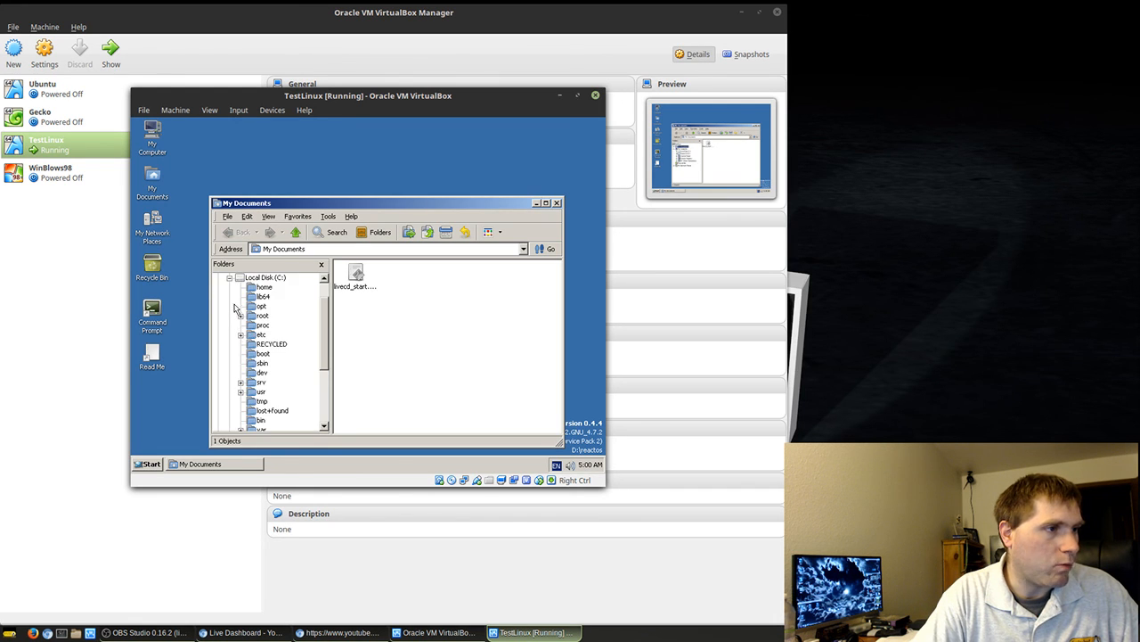
{"action": "mouse_move", "coordinate": [326, 346]}
{"action": "left_mouse_down"}
{"action": "mouse_move", "coordinate": [319, 397]}
{"action": "mouse_move", "coordinate": [321, 339]}
{"action": "left_mouse_up"}
{"action": "left_click", "coordinate": [264, 315]}
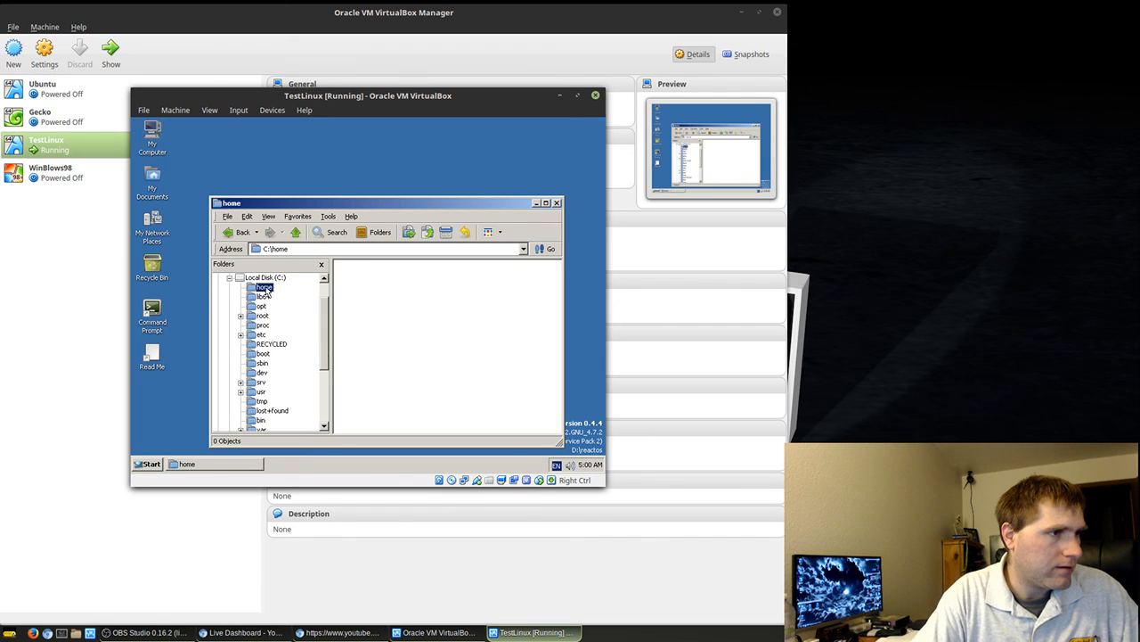
{"action": "left_click_drag", "start_coordinate": [324, 352], "coordinate": [318, 414]}
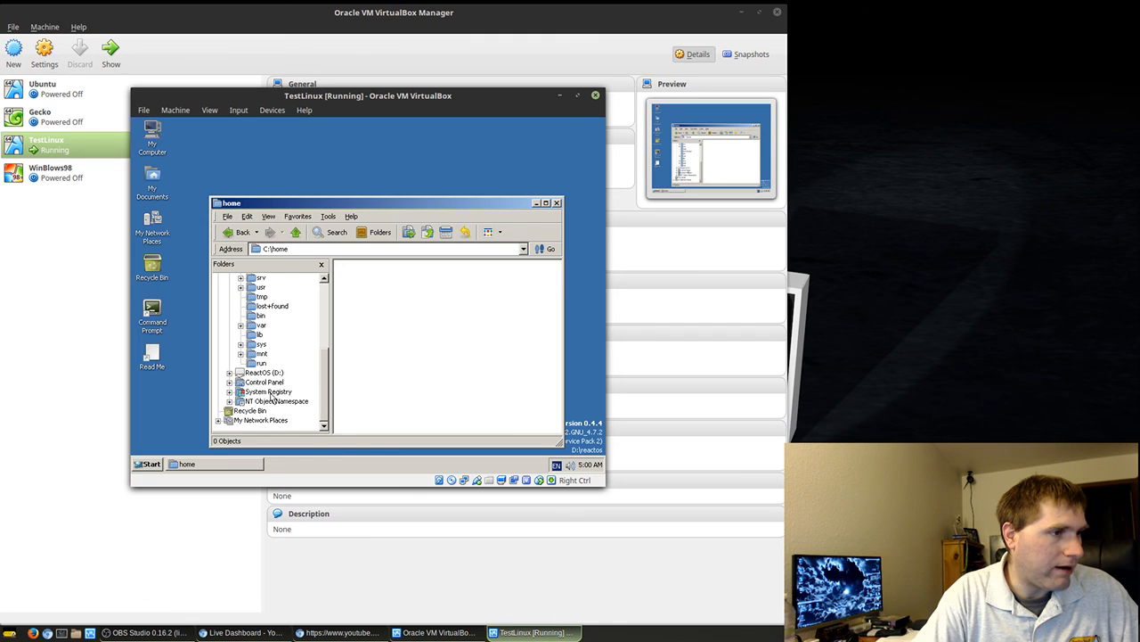
{"action": "left_click", "coordinate": [557, 203]}
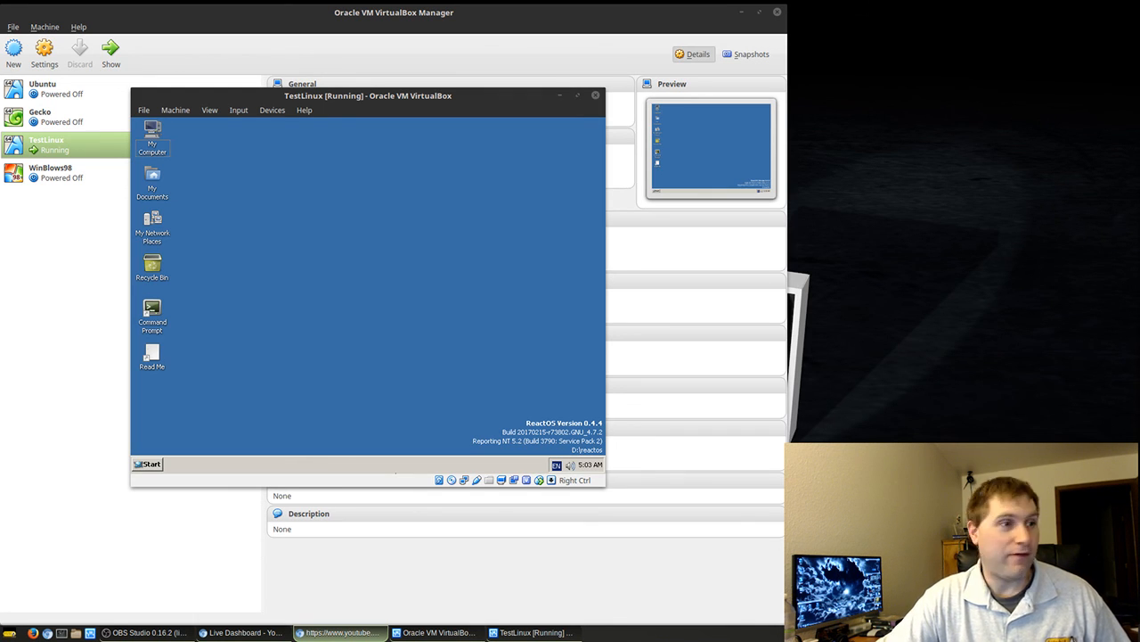
Start the WinBlows98 virtual machine and continue booting past the missing device file message.
{"action": "left_click", "coordinate": [49, 171]}
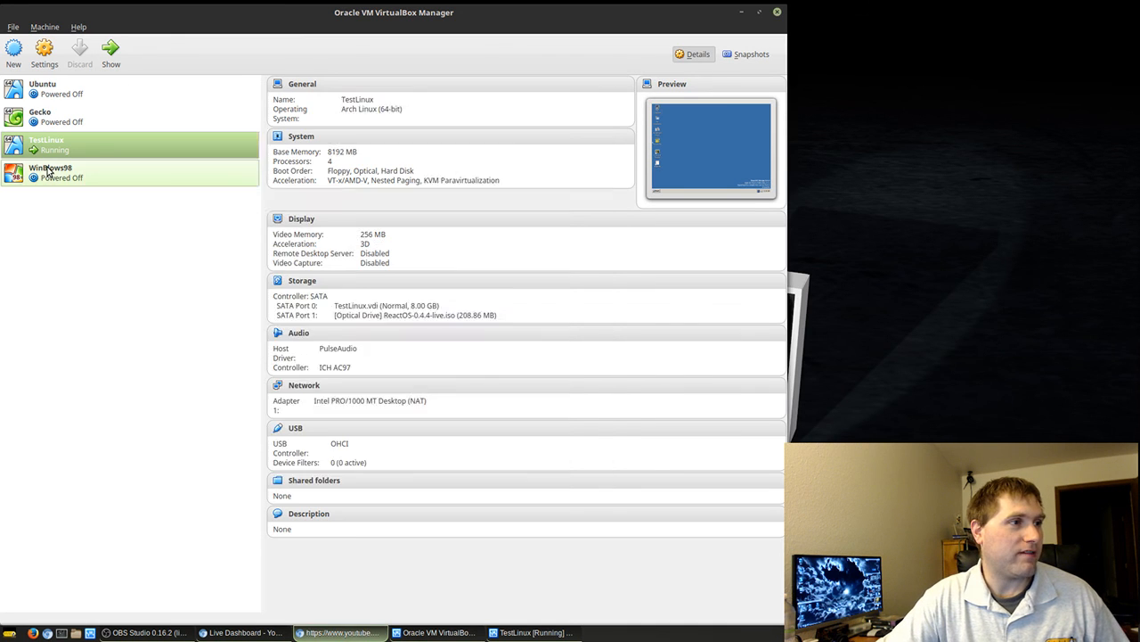
{"action": "left_click", "coordinate": [49, 171]}
{"action": "left_click", "coordinate": [110, 51]}
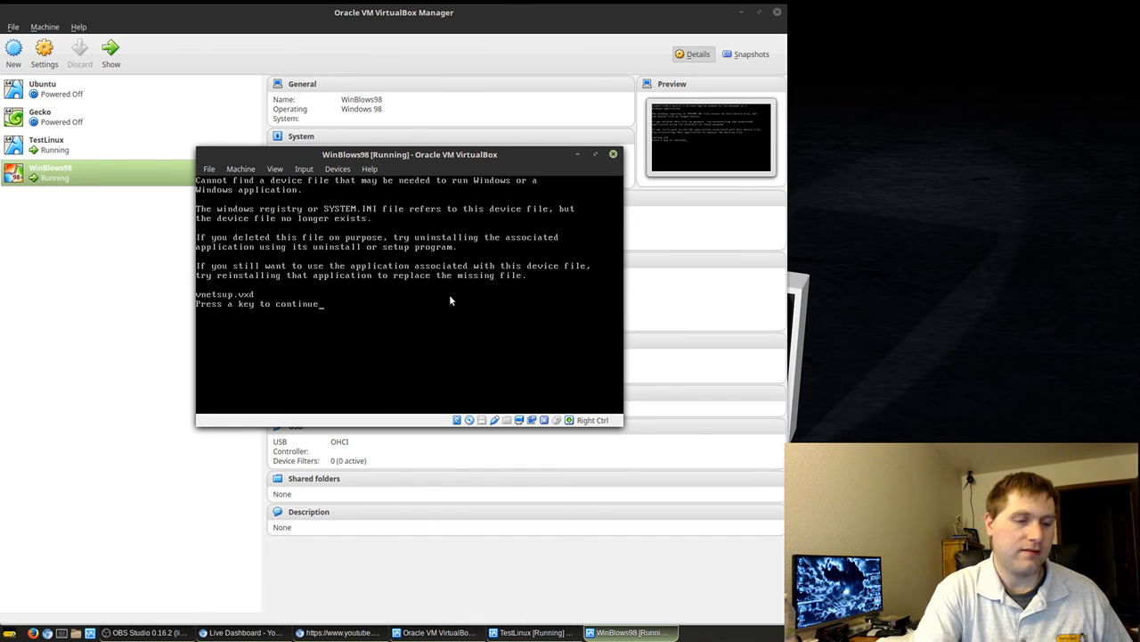
{"action": "key", "text": "Return"}
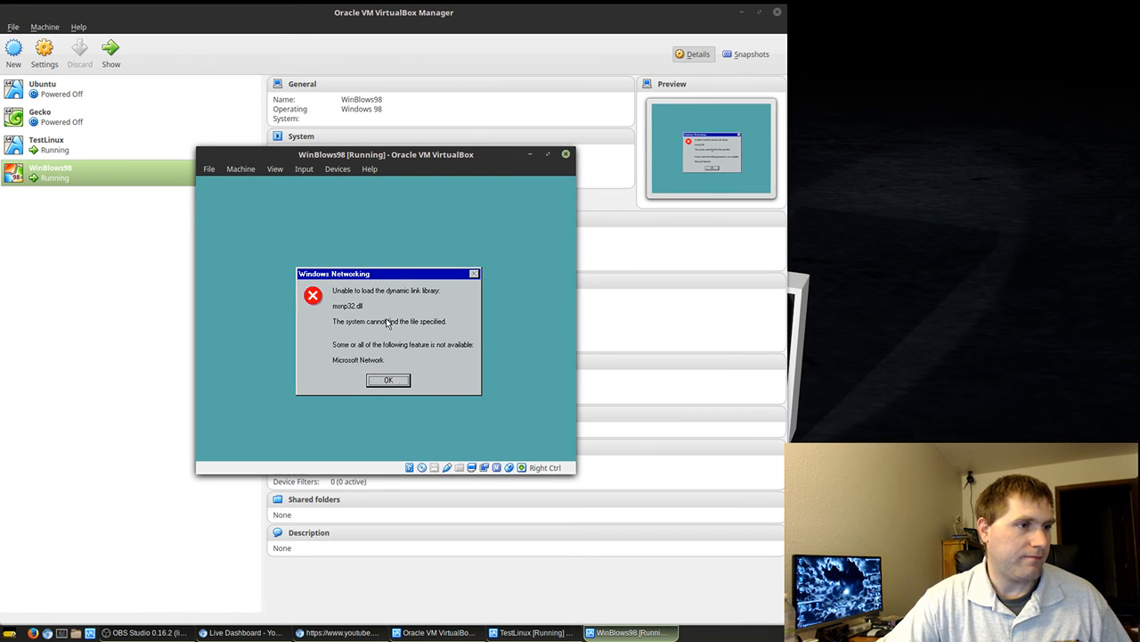
Clear the Windows 98 startup dialogs: the Windows Networking error, the Add New Hardware Wizard and the Welcome window.
{"action": "left_click", "coordinate": [397, 381]}
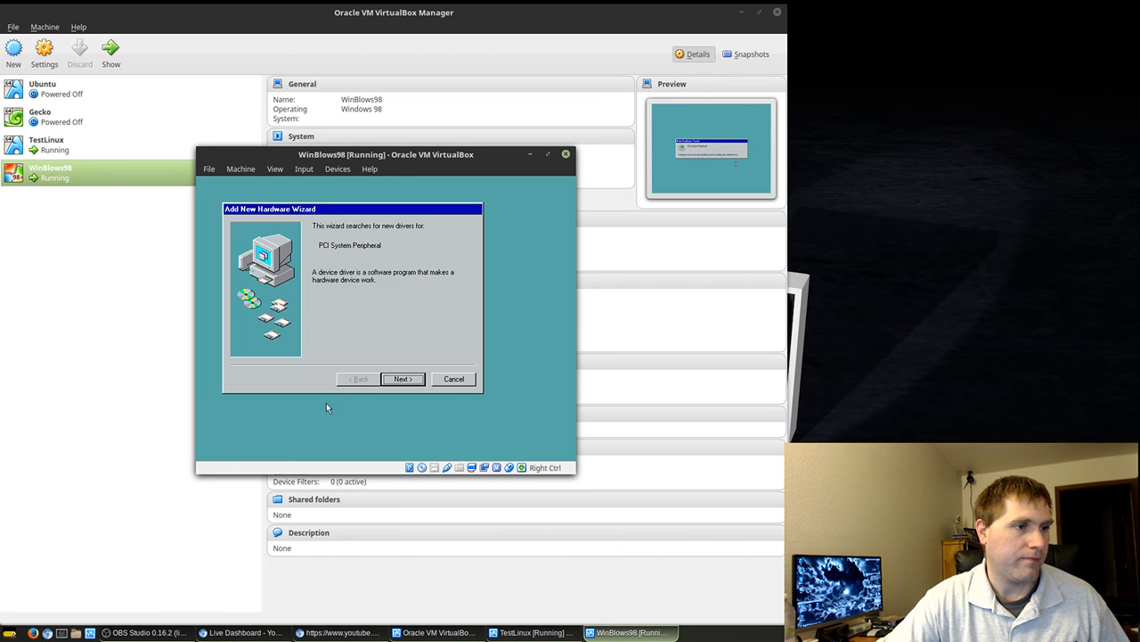
{"action": "left_click", "coordinate": [469, 379]}
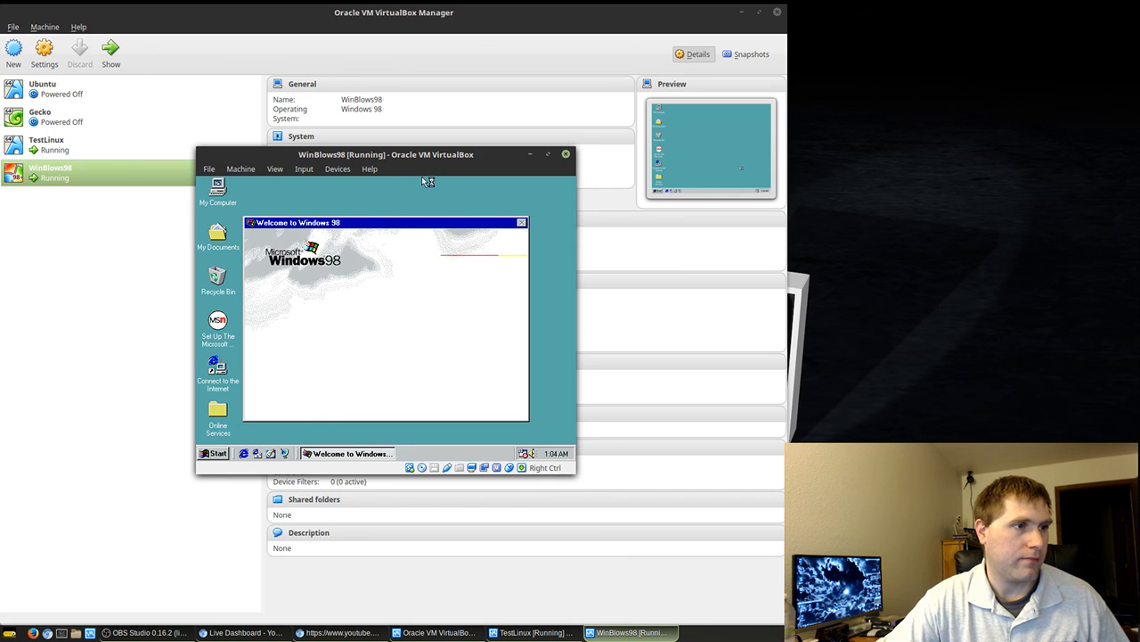
{"action": "left_click", "coordinate": [523, 223]}
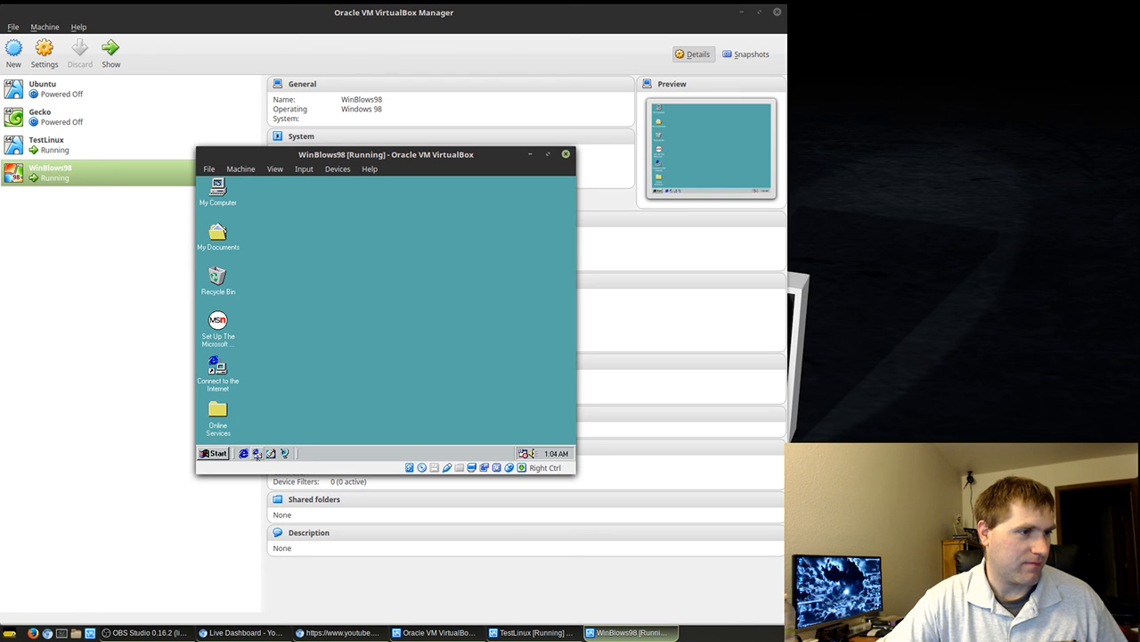
{"action": "left_click", "coordinate": [243, 452]}
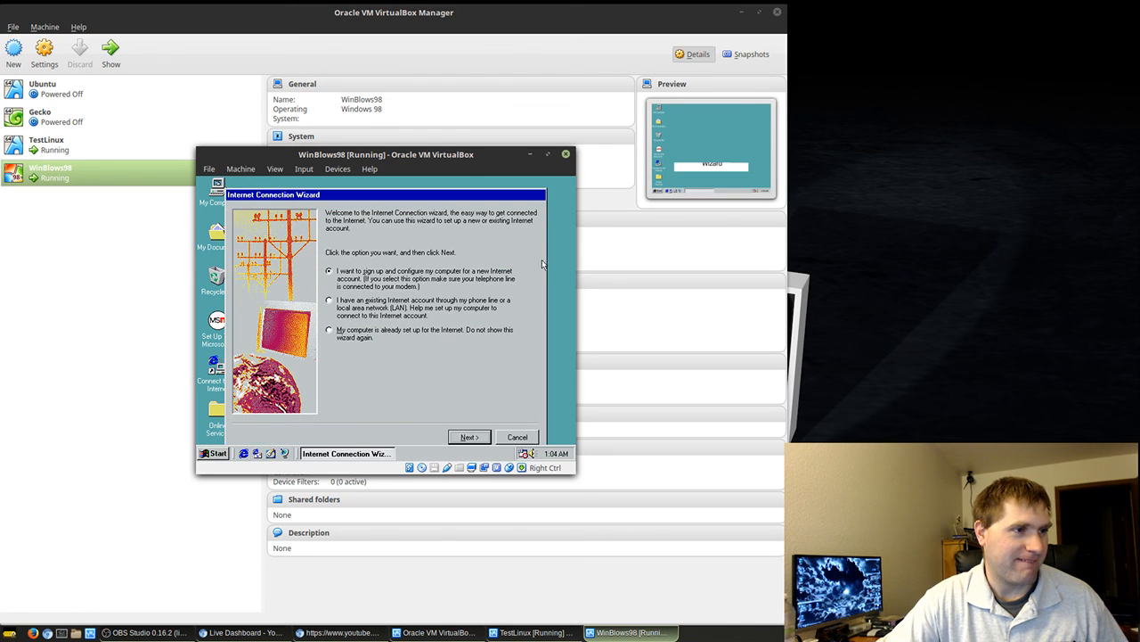
{"action": "left_click", "coordinate": [510, 437]}
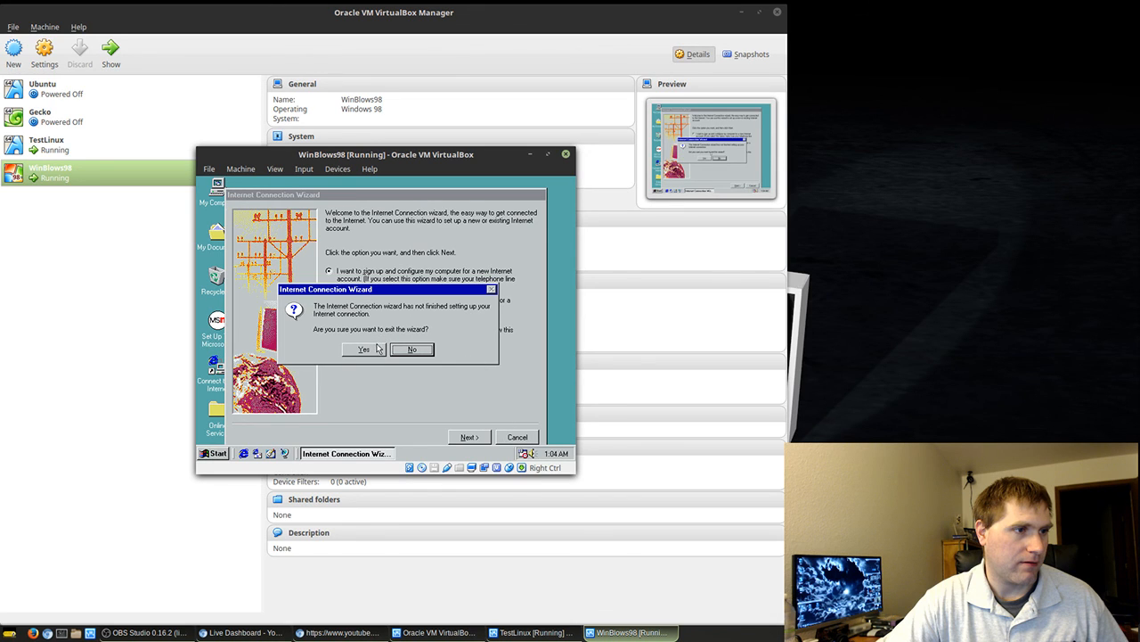
{"action": "left_click", "coordinate": [373, 351]}
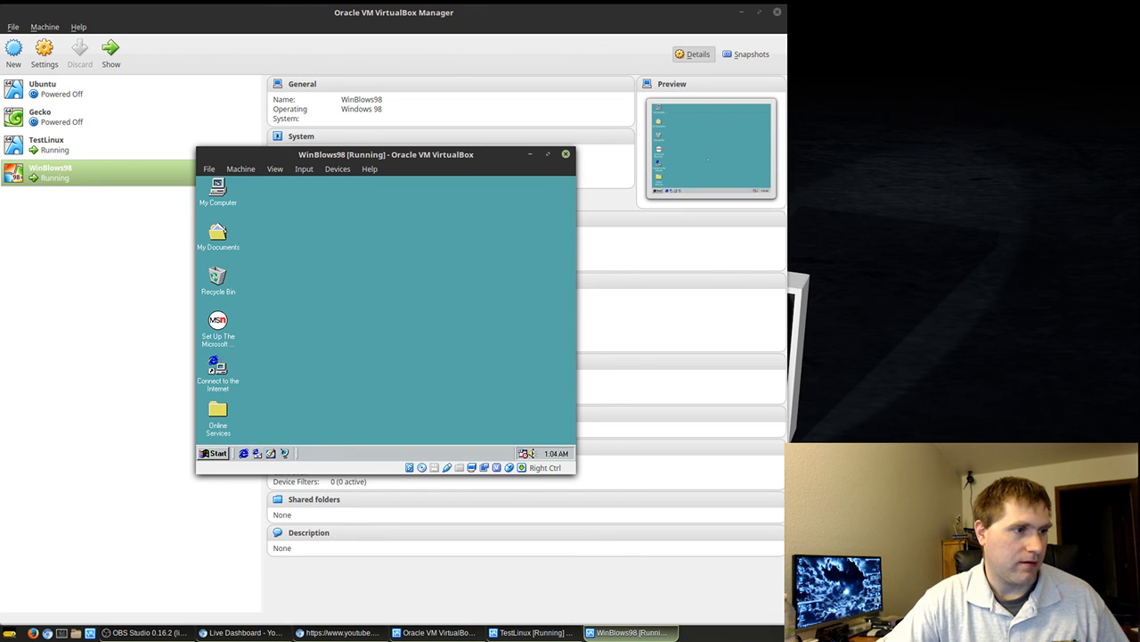
Launch Internet Explorer and set up an existing Internet account in the connection wizard, connecting through the local area network (LAN).
{"action": "left_click", "coordinate": [247, 454]}
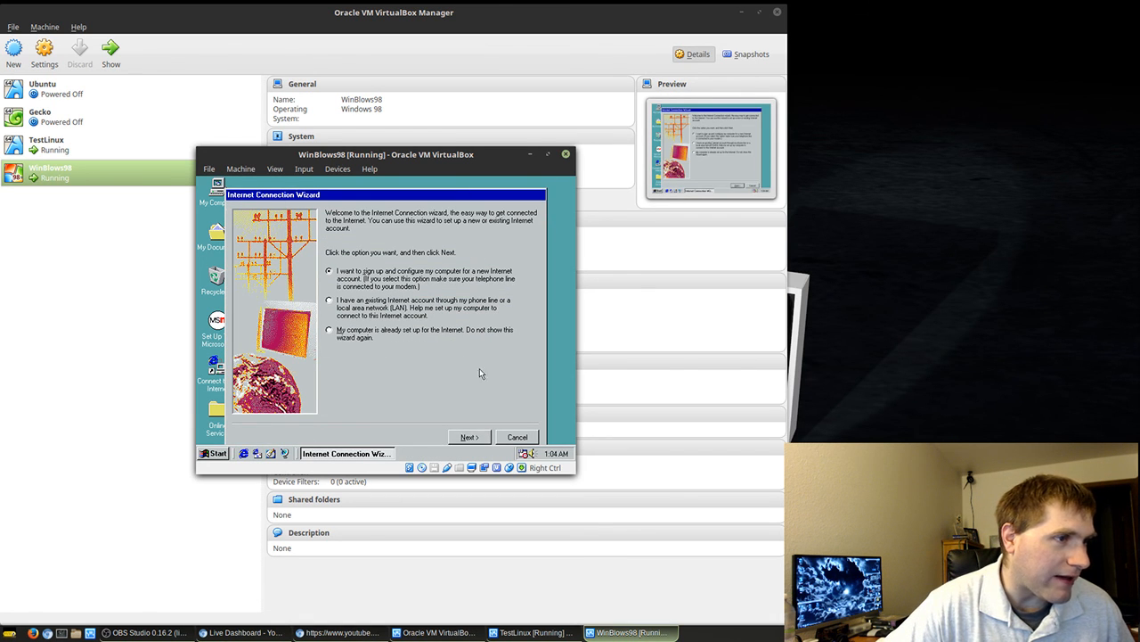
{"action": "left_click", "coordinate": [329, 300]}
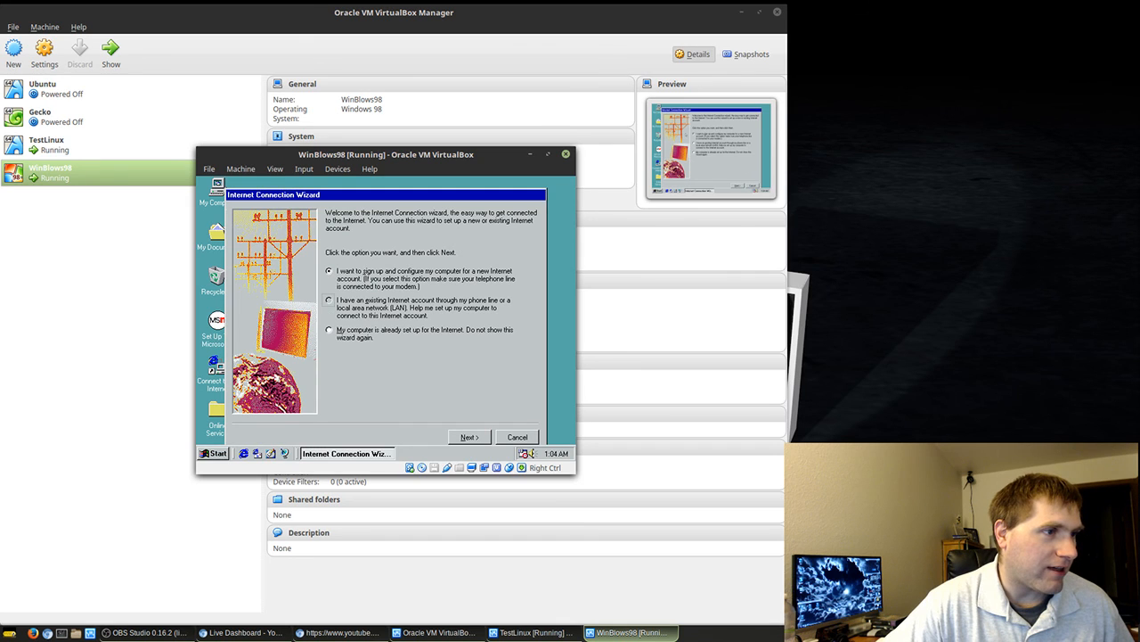
{"action": "left_click", "coordinate": [469, 437]}
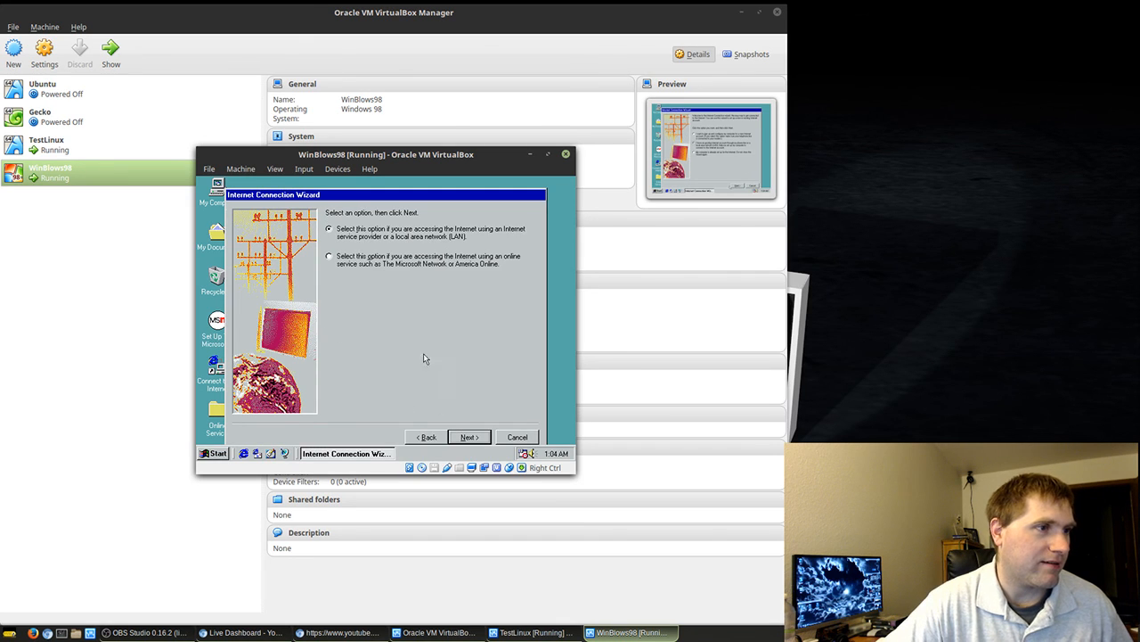
{"action": "left_click", "coordinate": [473, 436]}
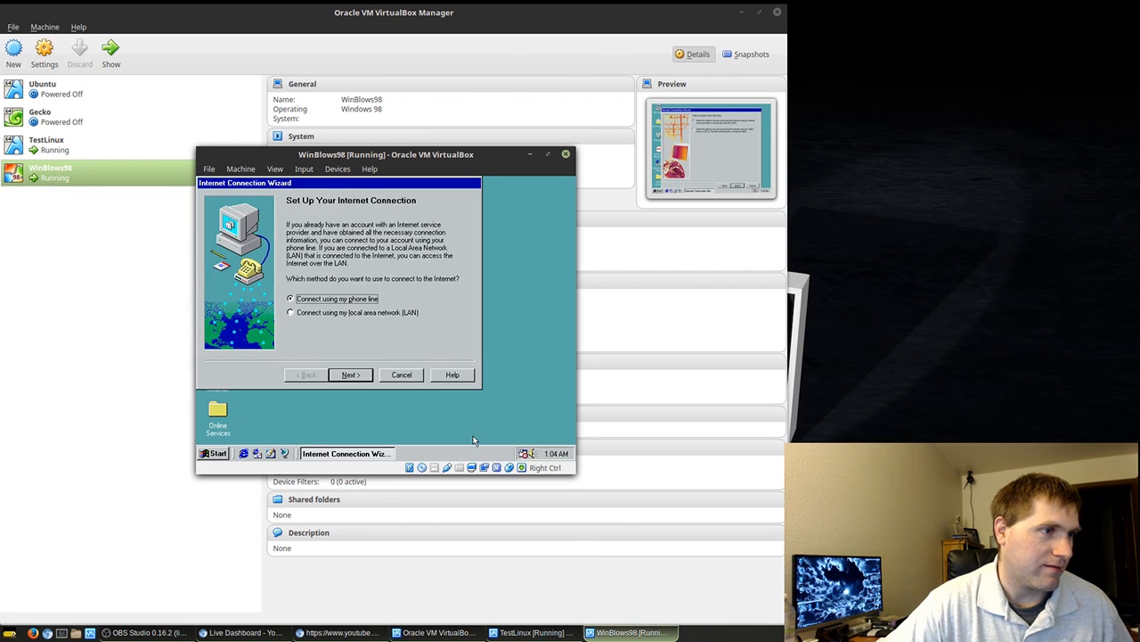
{"action": "left_click", "coordinate": [339, 313]}
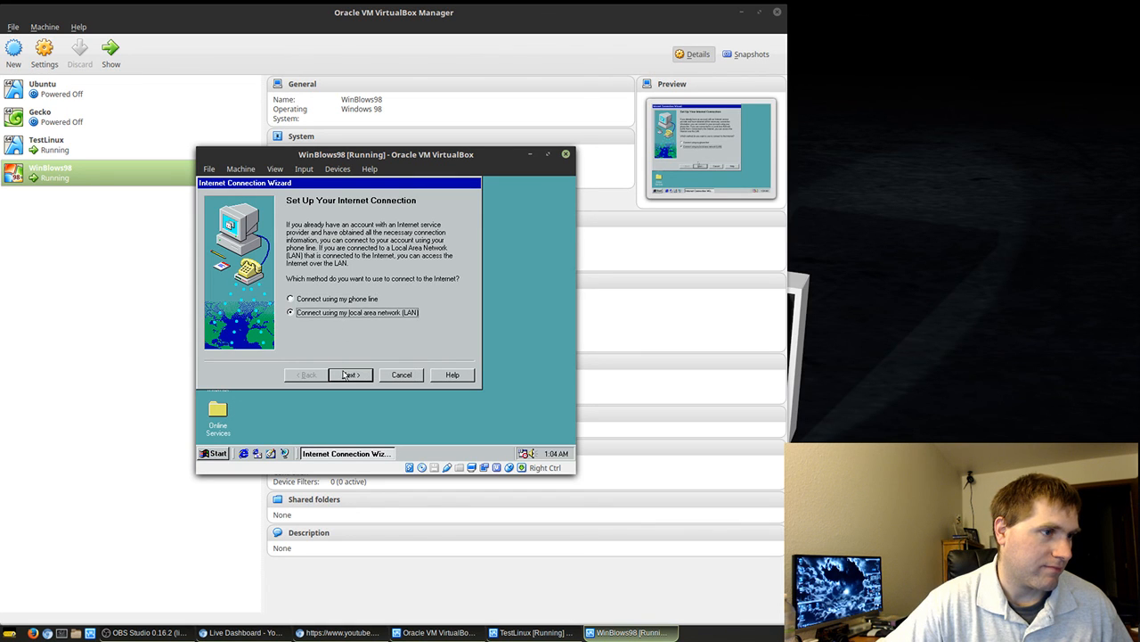
{"action": "left_click", "coordinate": [347, 374]}
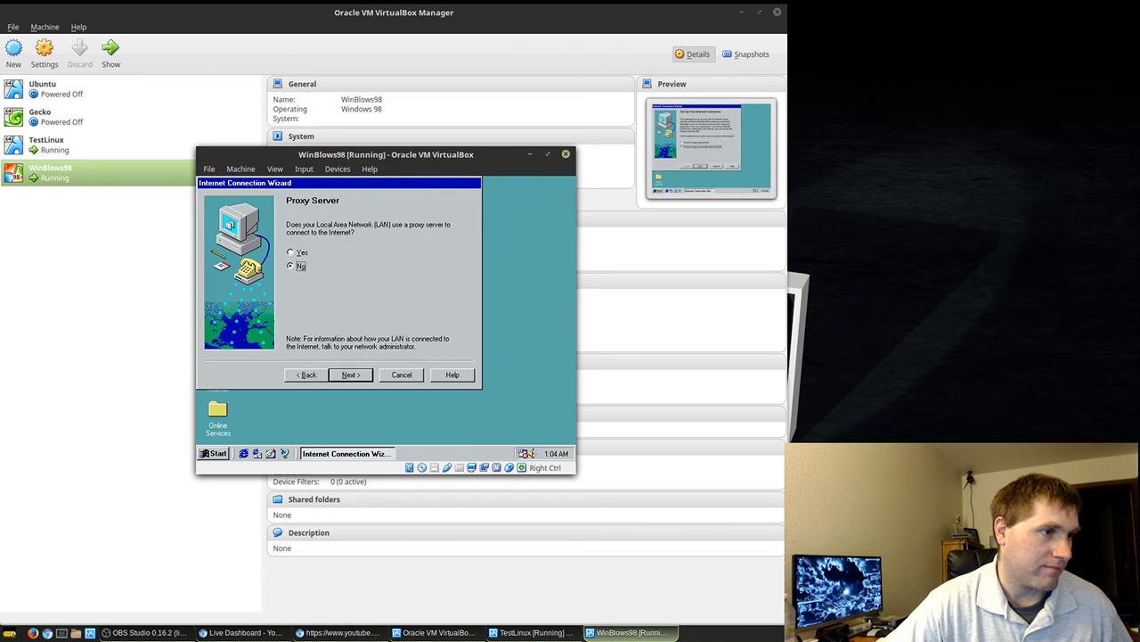
Try to use a proxy server for the LAN connection without specifying a server name, and return to the proxy question.
{"action": "left_click", "coordinate": [292, 253]}
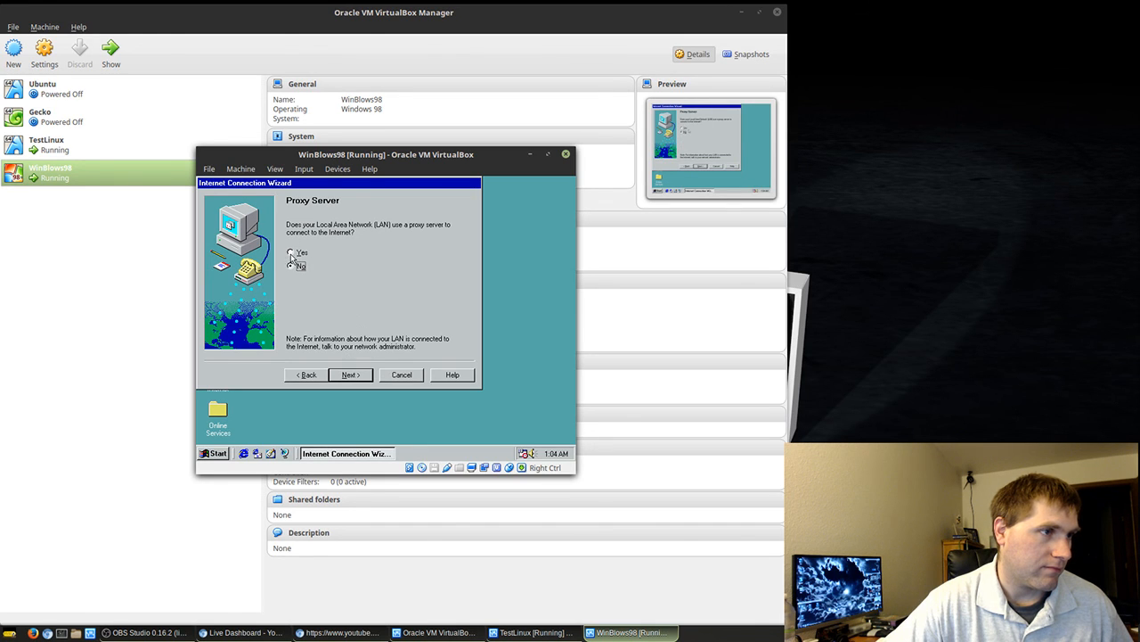
{"action": "left_click", "coordinate": [364, 375]}
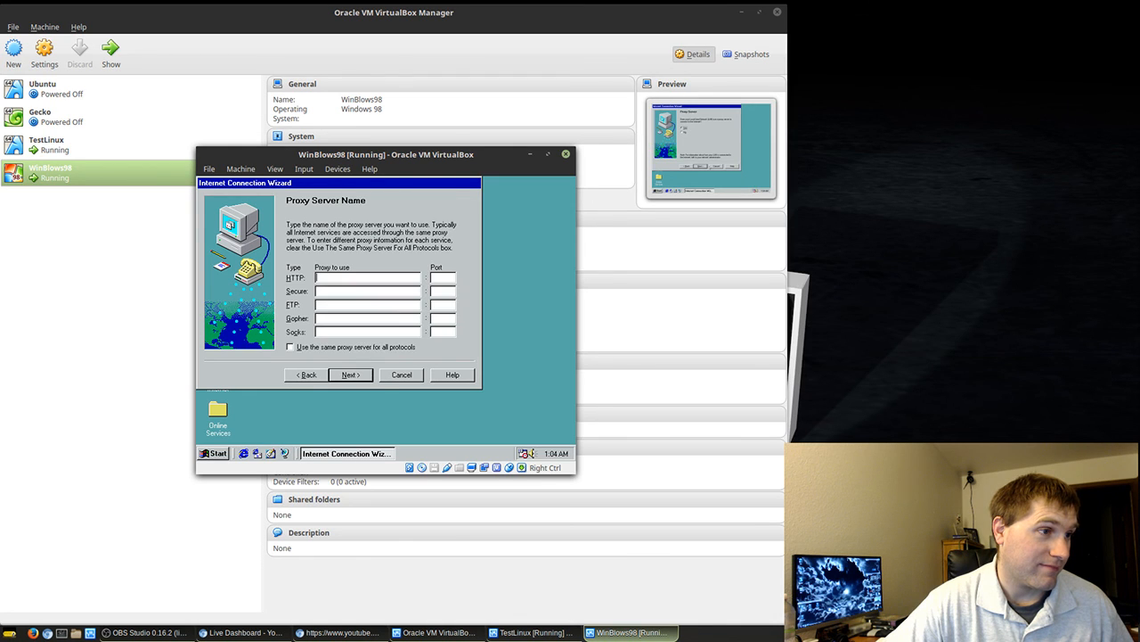
{"action": "left_click", "coordinate": [351, 374]}
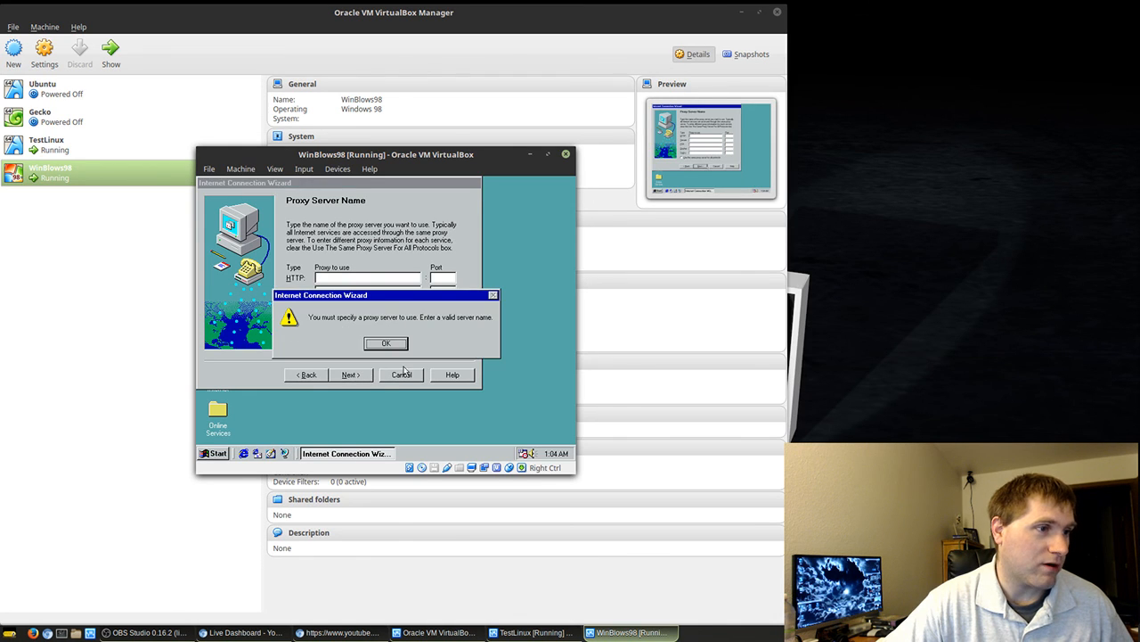
{"action": "left_click", "coordinate": [389, 345]}
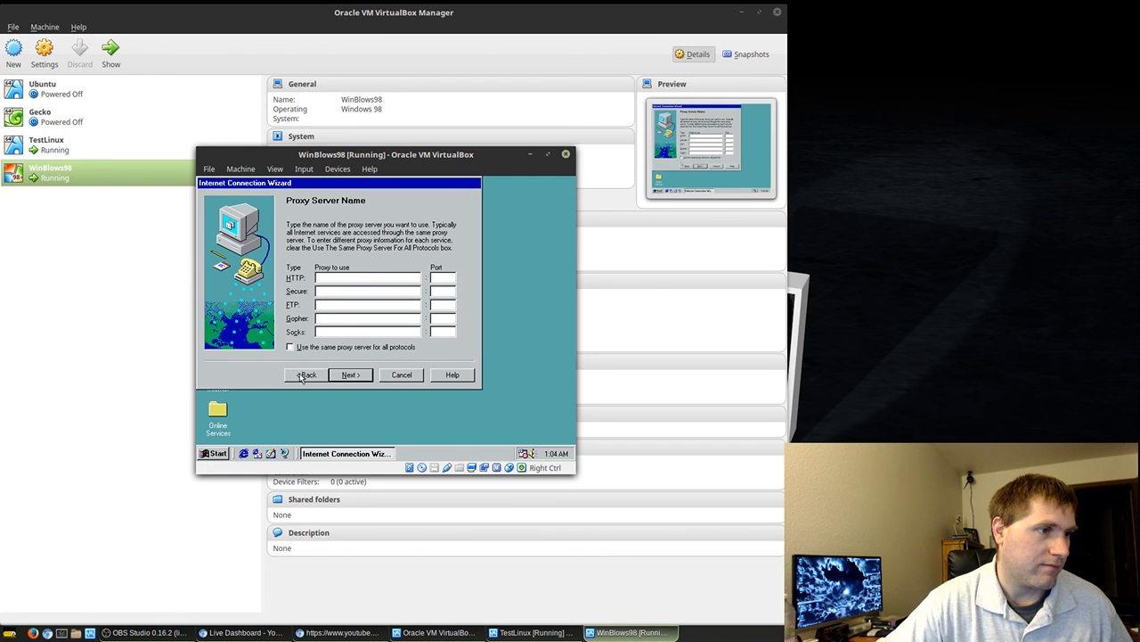
{"action": "left_click", "coordinate": [304, 375]}
Decline the proxy server, the Internet mail account and the Internet news account in the connection wizard.
{"action": "left_click", "coordinate": [298, 266]}
{"action": "left_click", "coordinate": [356, 374]}
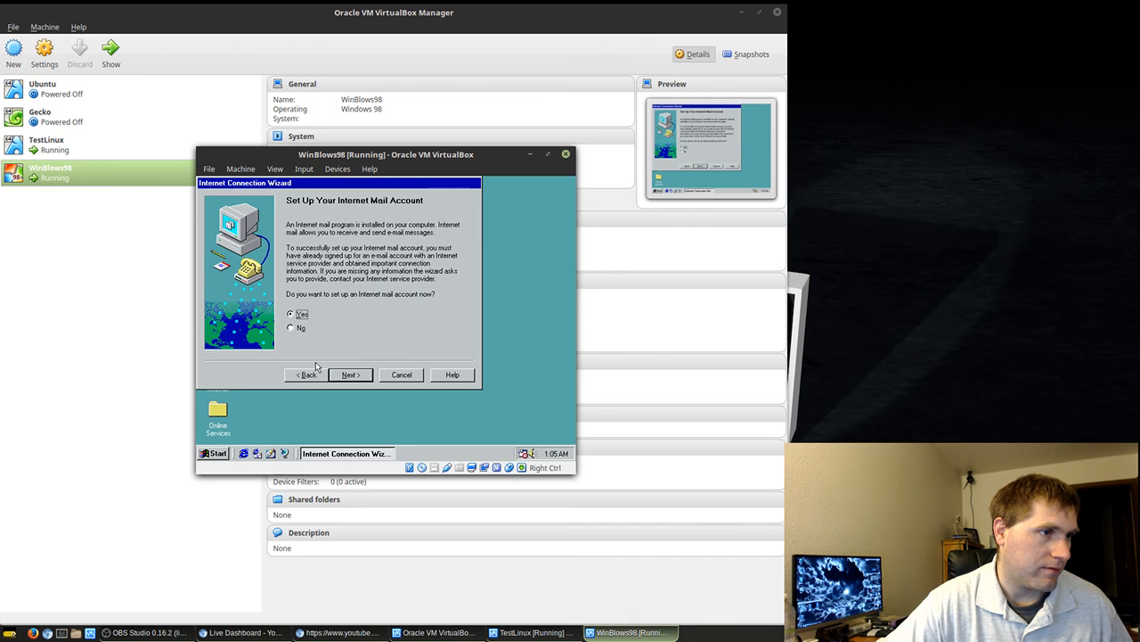
{"action": "left_click", "coordinate": [301, 328]}
{"action": "left_click", "coordinate": [361, 376]}
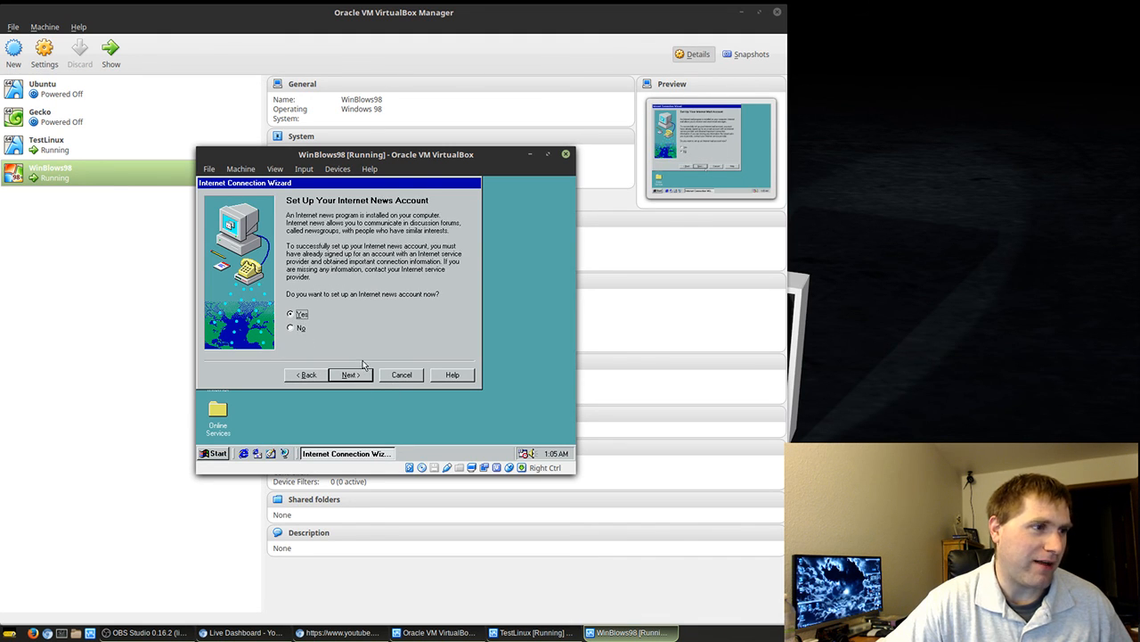
{"action": "left_click", "coordinate": [291, 329]}
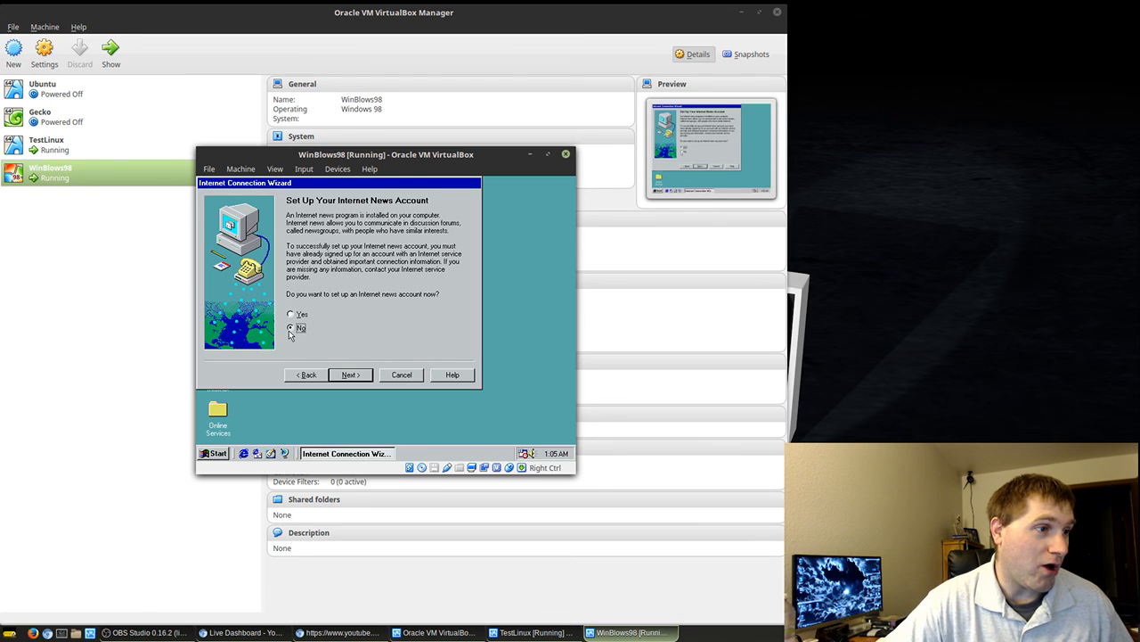
{"action": "left_click", "coordinate": [365, 378]}
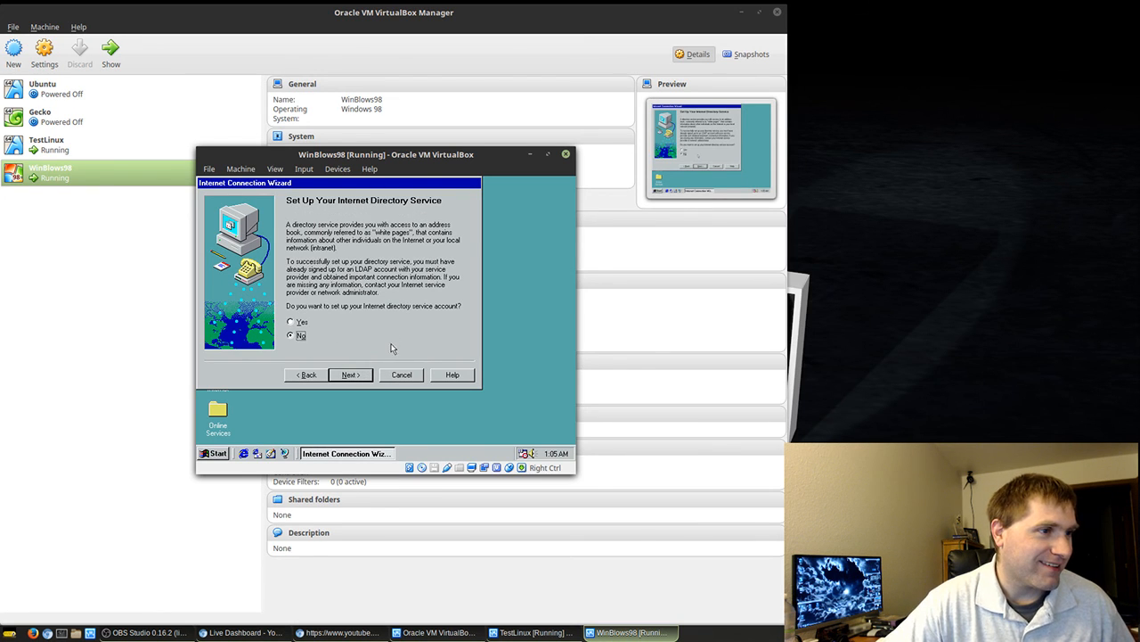
Decline the Internet directory service account and finish the Internet connection wizard.
{"action": "left_click", "coordinate": [350, 375]}
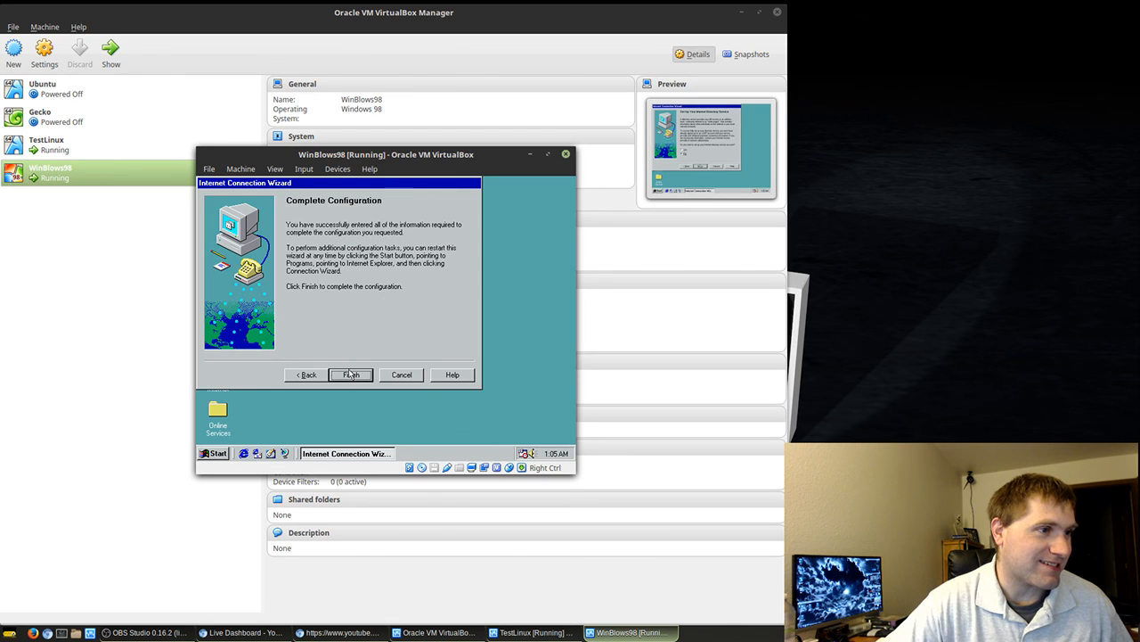
{"action": "left_click", "coordinate": [350, 375]}
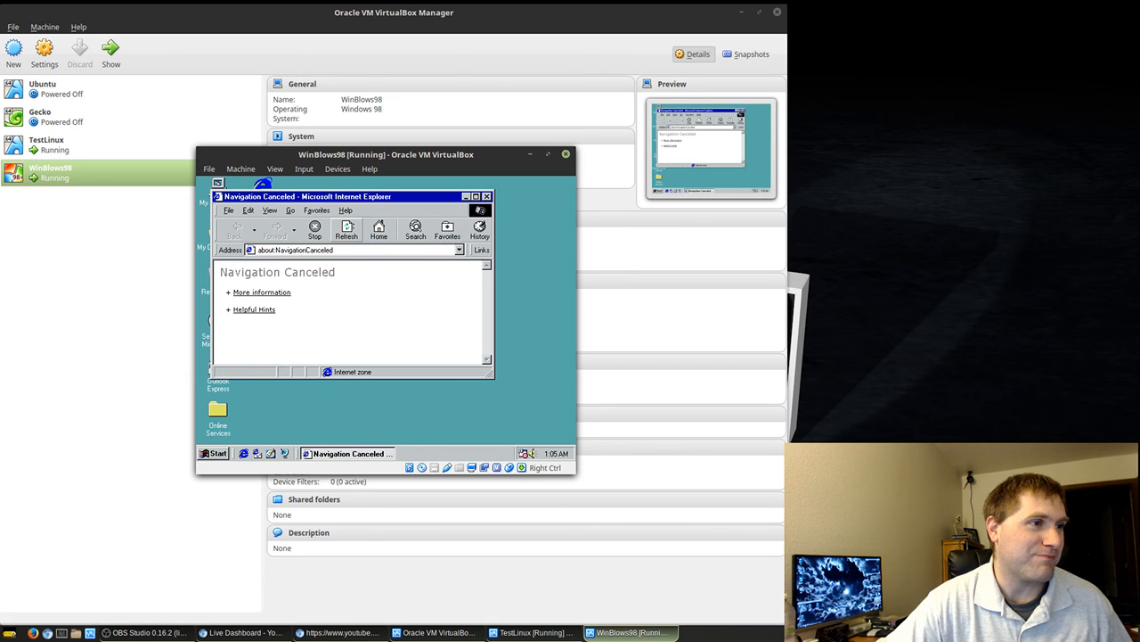
Open the About information of Internet Explorer to check its version.
{"action": "left_click", "coordinate": [344, 211]}
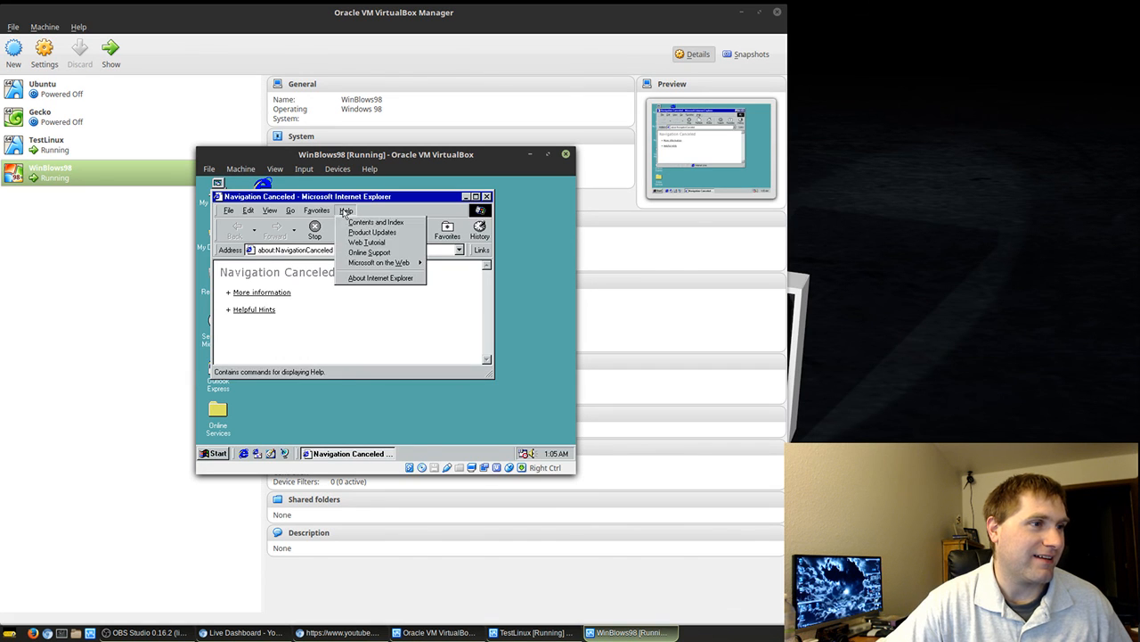
{"action": "left_click", "coordinate": [359, 274]}
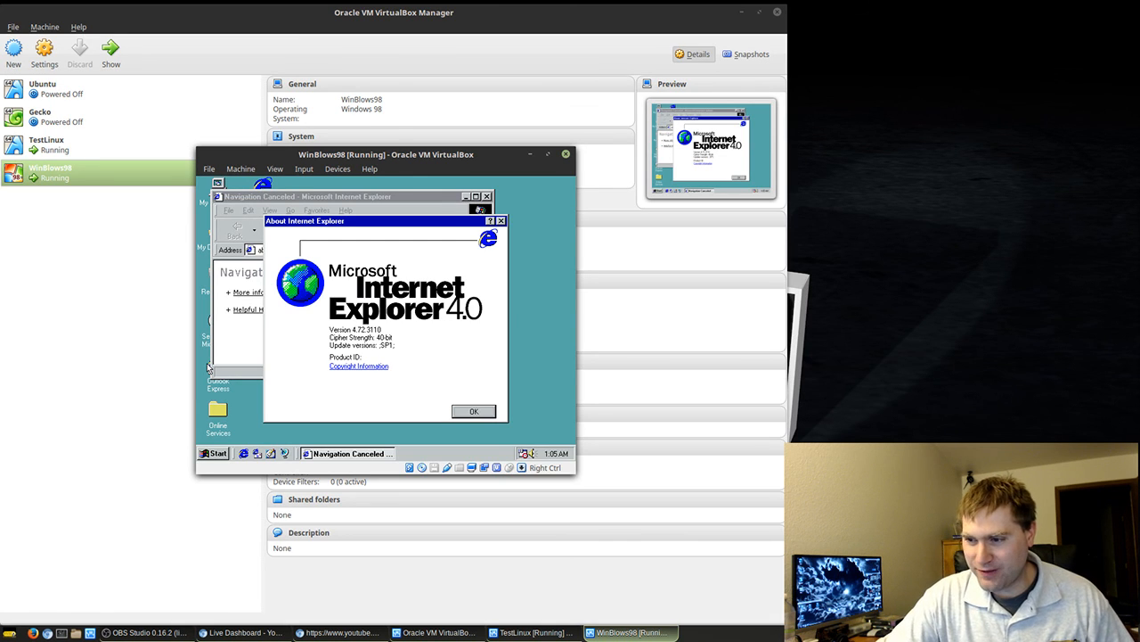
{"action": "key", "text": "alt+Tab"}
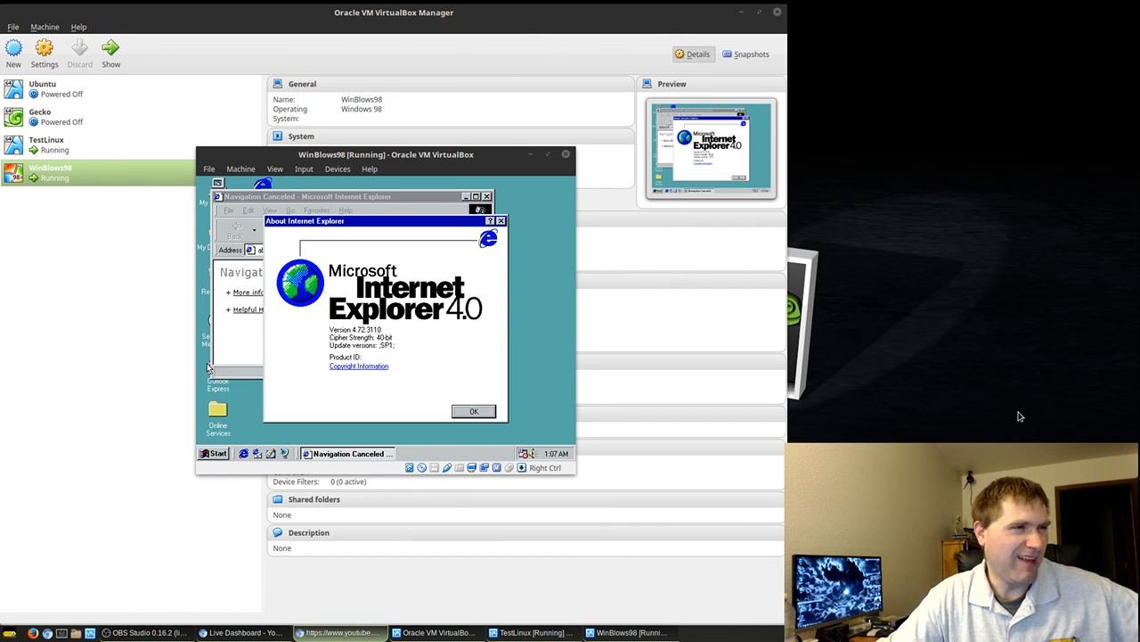
Close the About Internet Explorer dialog and the browser window to return to the Windows 98 desktop.
{"action": "left_click", "coordinate": [501, 223]}
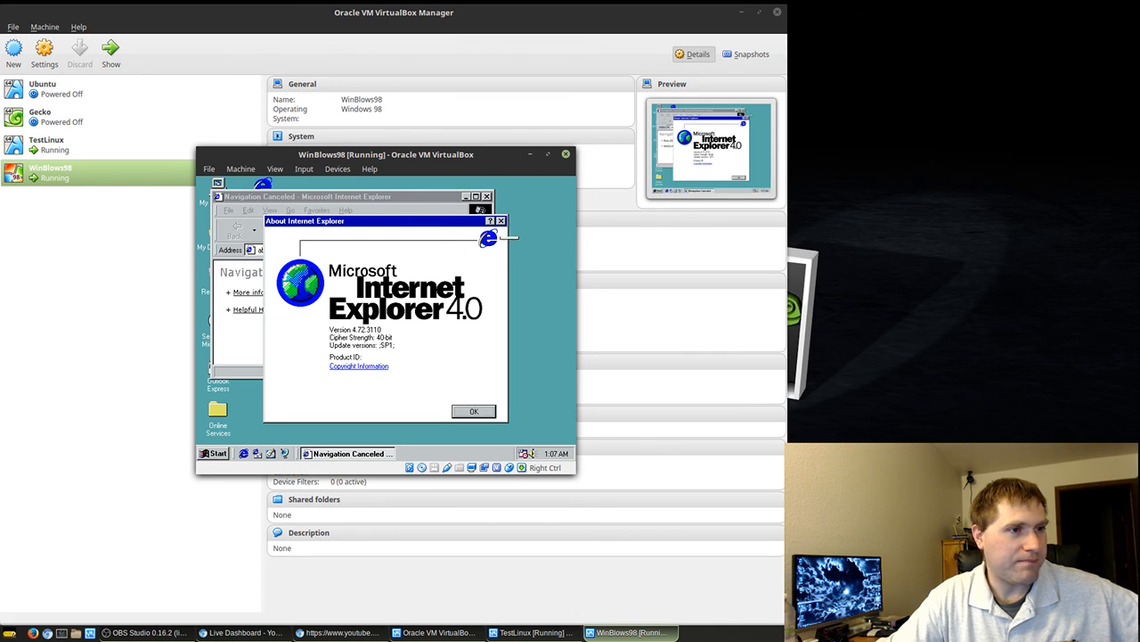
{"action": "left_click", "coordinate": [501, 221]}
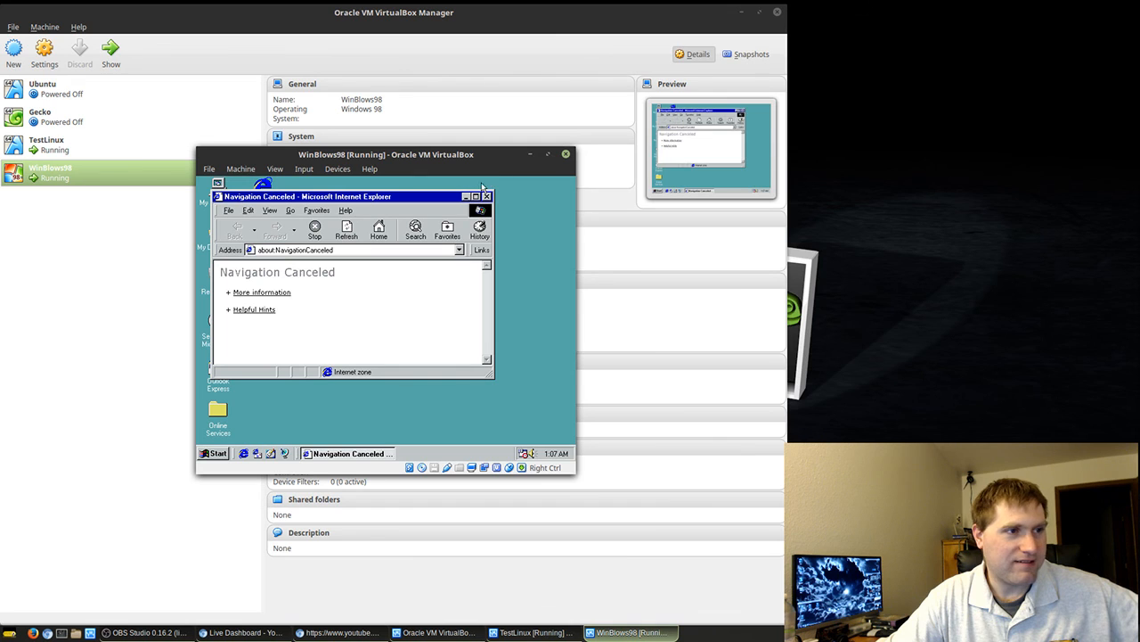
{"action": "left_click", "coordinate": [487, 196]}
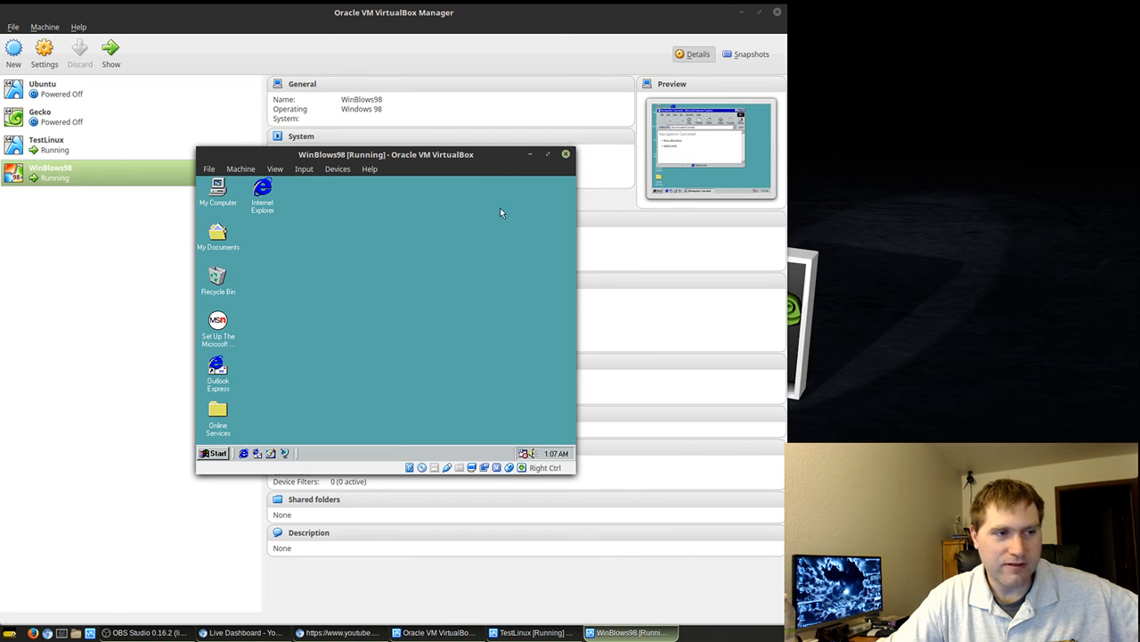